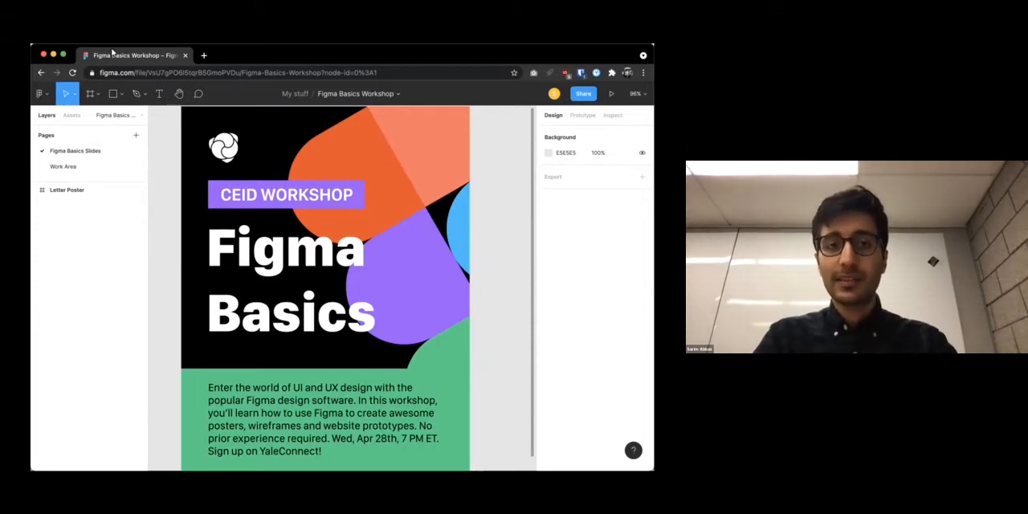
Search the web for "adobe xd" in a new tab and view the product page on adobe.com
left_click(207, 57)
type("adobe xd")
key("Return")
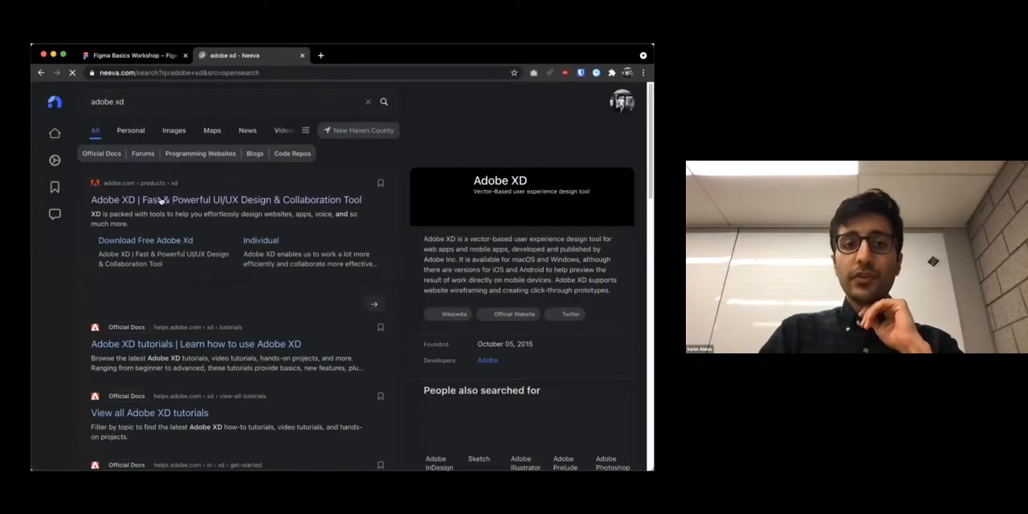
left_click(164, 200)
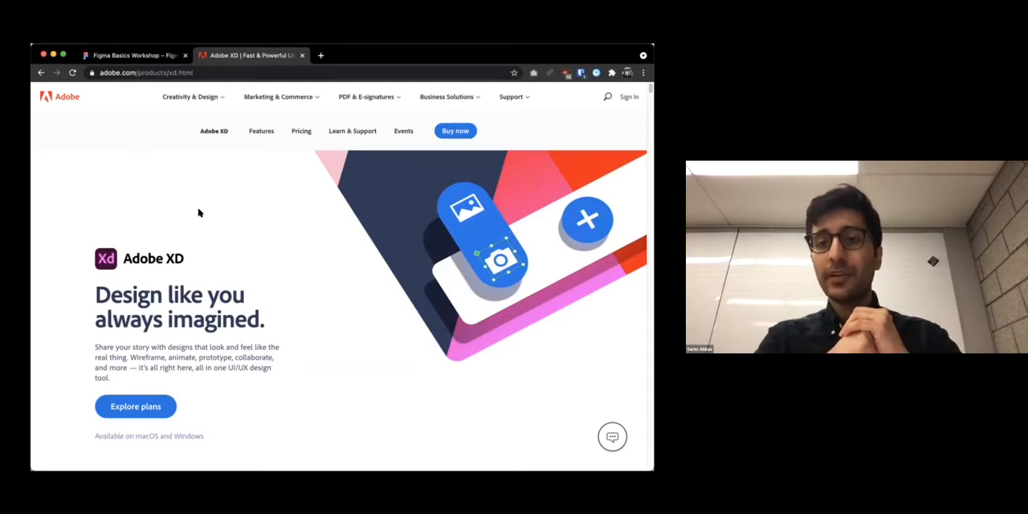
left_click(128, 56)
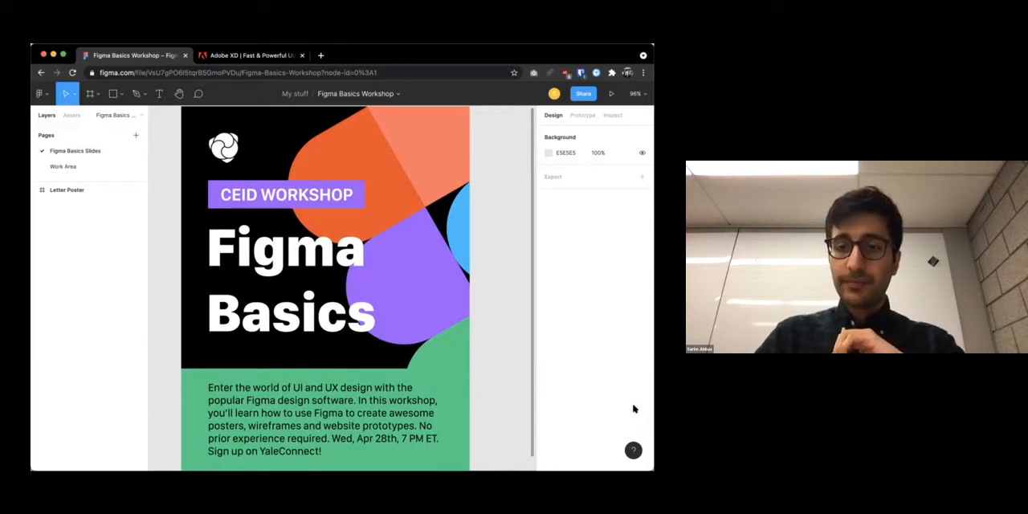
Open the Figma file browser in a new tab and create a new blank design file
left_click(321, 56)
type("figma")
key("Return")
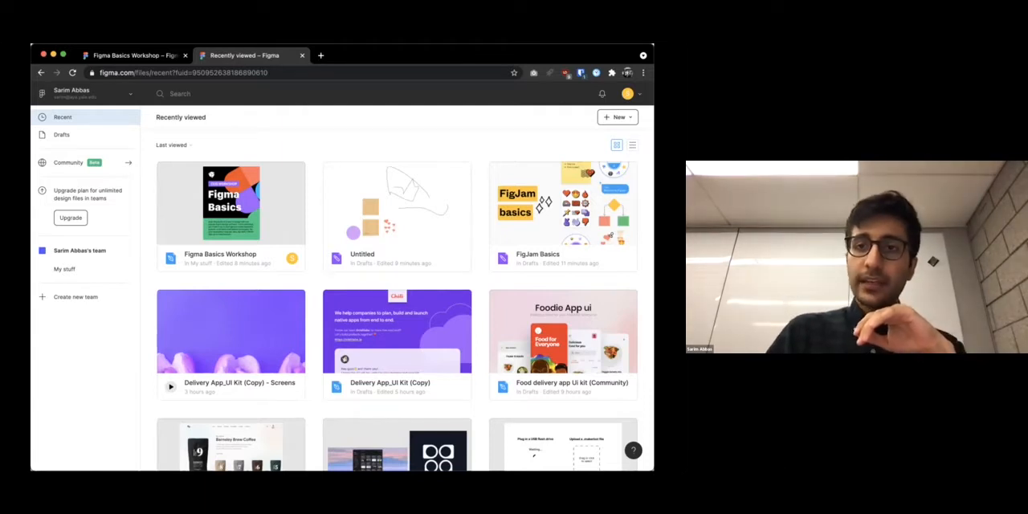
left_click(620, 117)
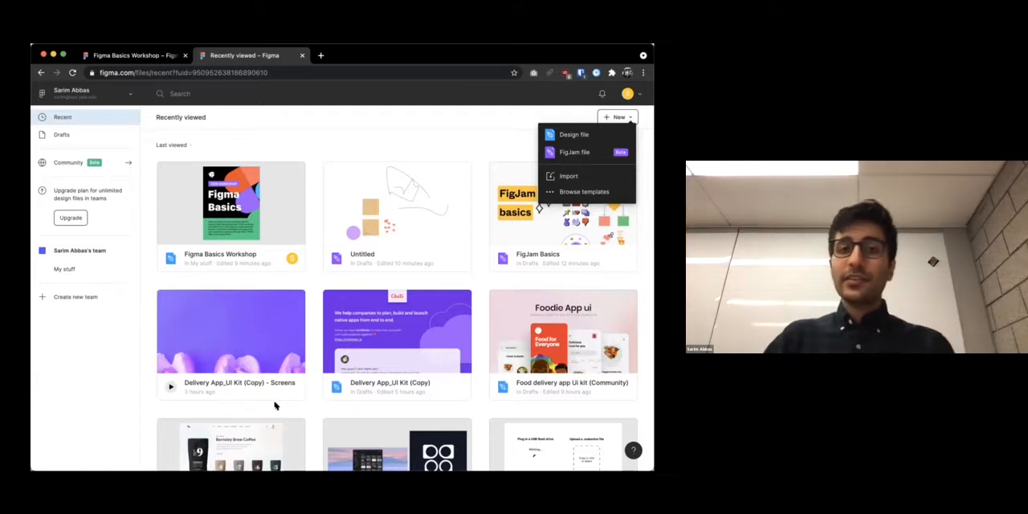
left_click(569, 136)
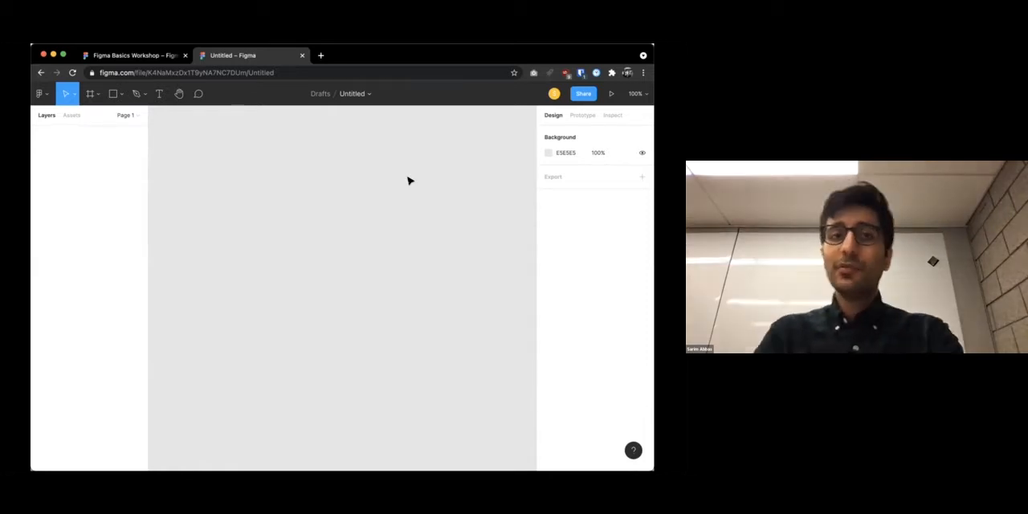
Return to the Figma Basics Workshop file and look over the Letter Poster frame
left_click(140, 55)
scroll(282, 222, "down", 5)
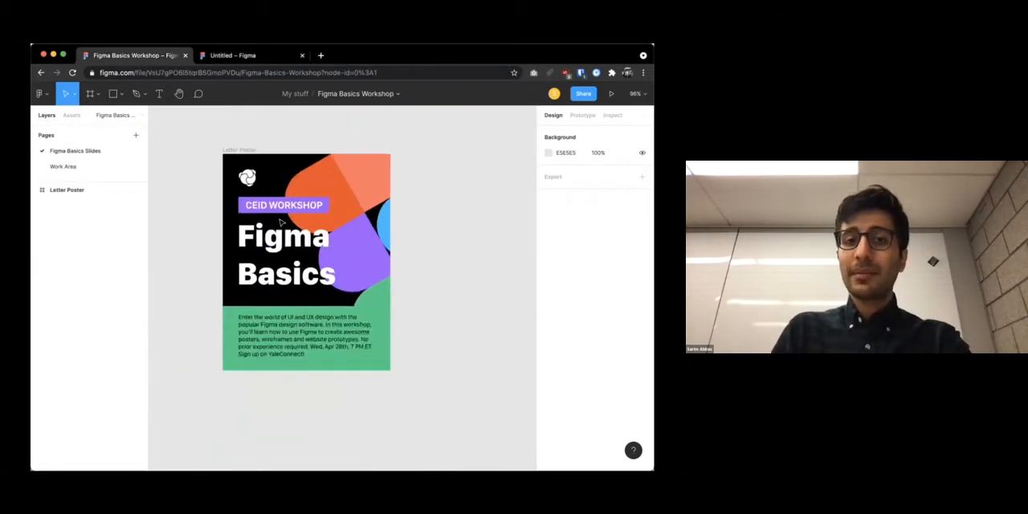
scroll(281, 223, "down", 1)
scroll(281, 223, "up", 1)
scroll(281, 222, "down", 2)
scroll(282, 222, "up", 1)
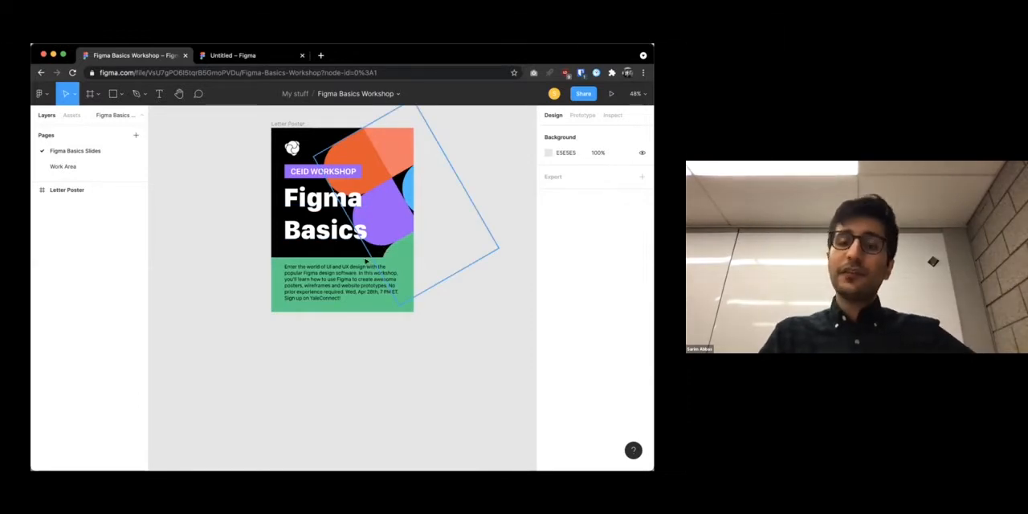
scroll(338, 265, "up", 2)
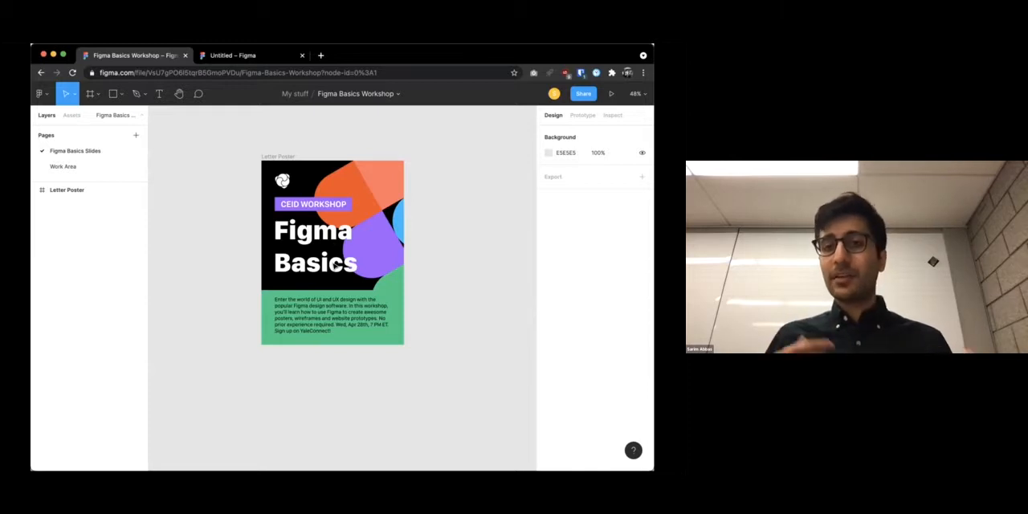
Check the link access options in the workshop file's sharing settings and copy its share link
left_click(584, 93)
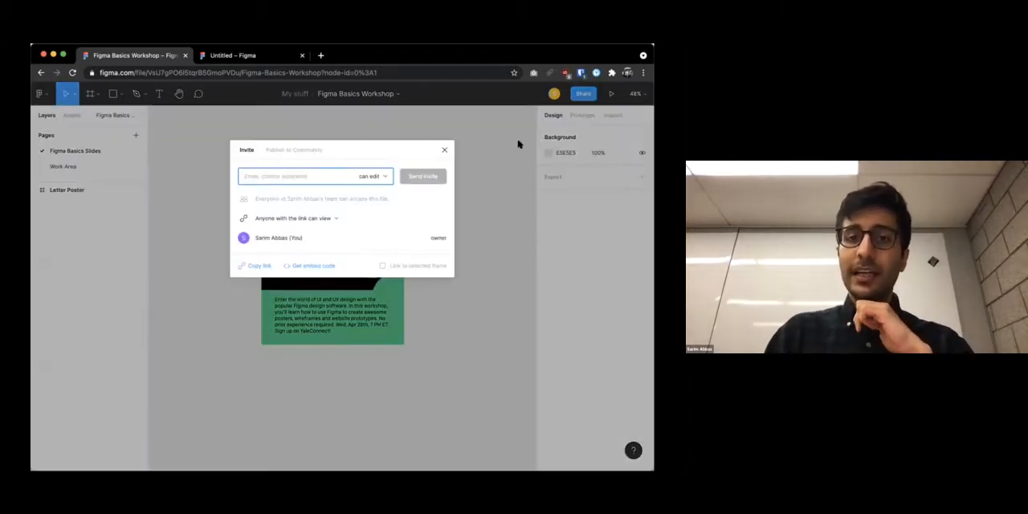
left_click(331, 218)
left_click(338, 220)
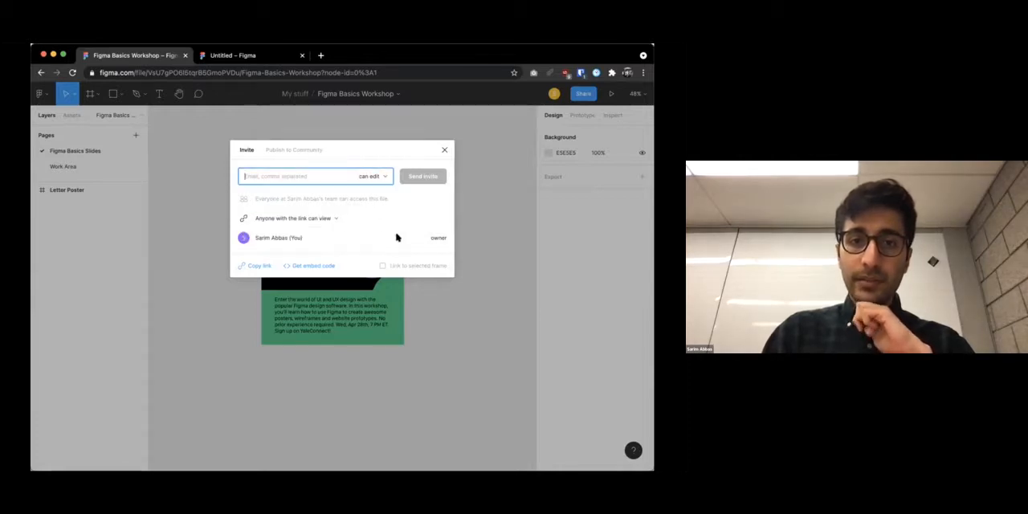
left_click(247, 266)
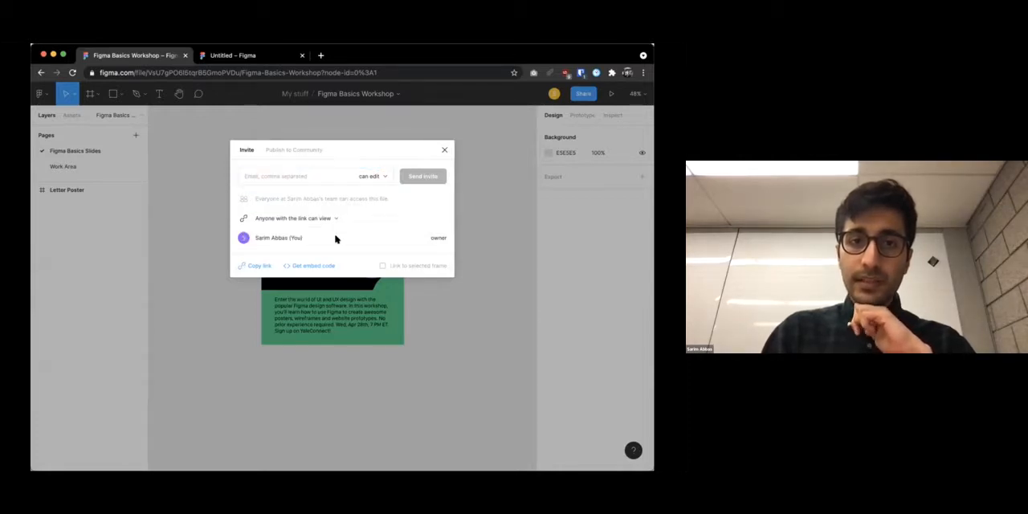
left_click(258, 266)
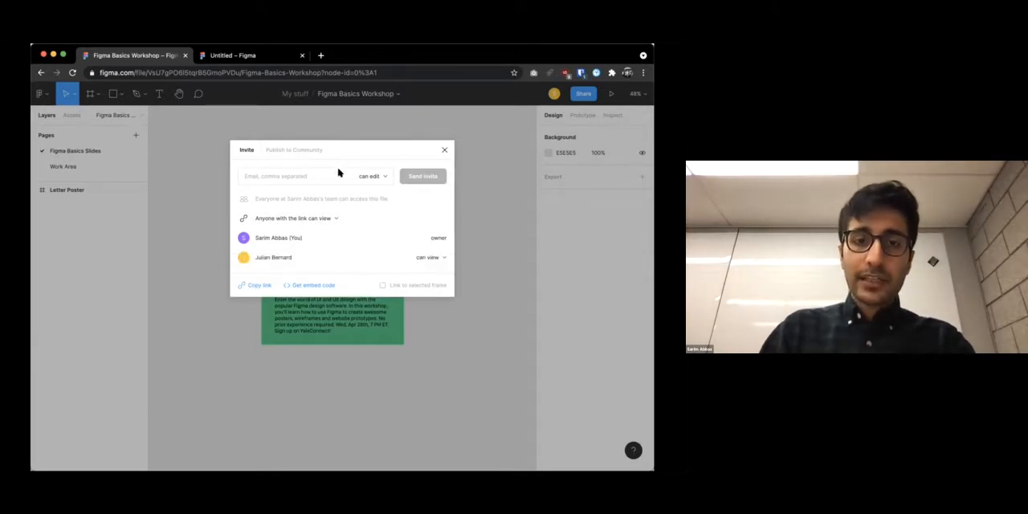
left_click(263, 130)
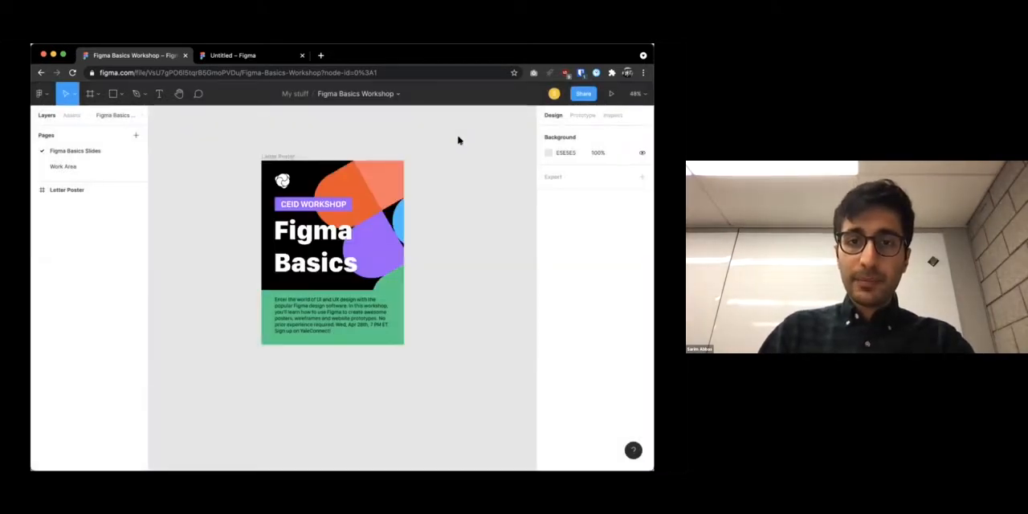
Change the first listed collaborator's permission on the workshop file to "can edit"
scroll(488, 186, "down", 5)
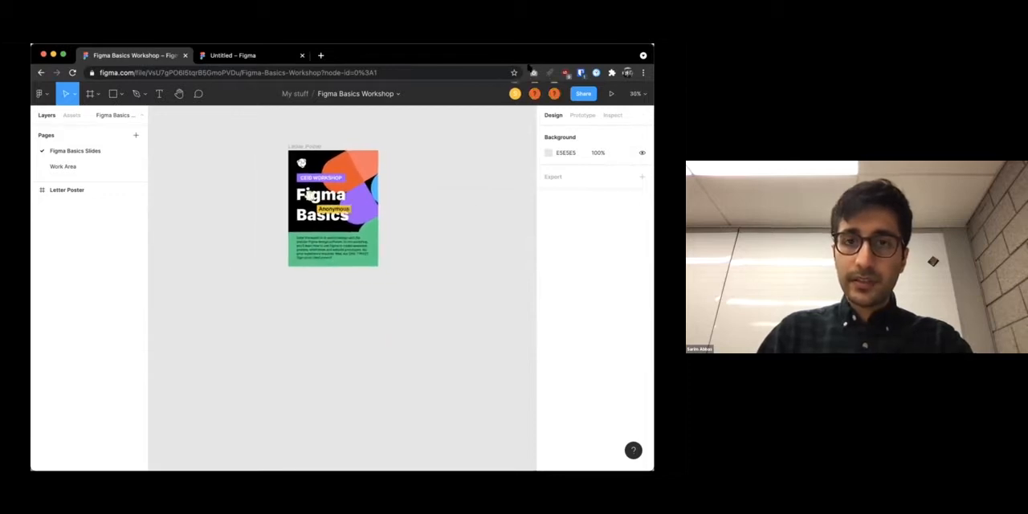
scroll(478, 179, "up", 1)
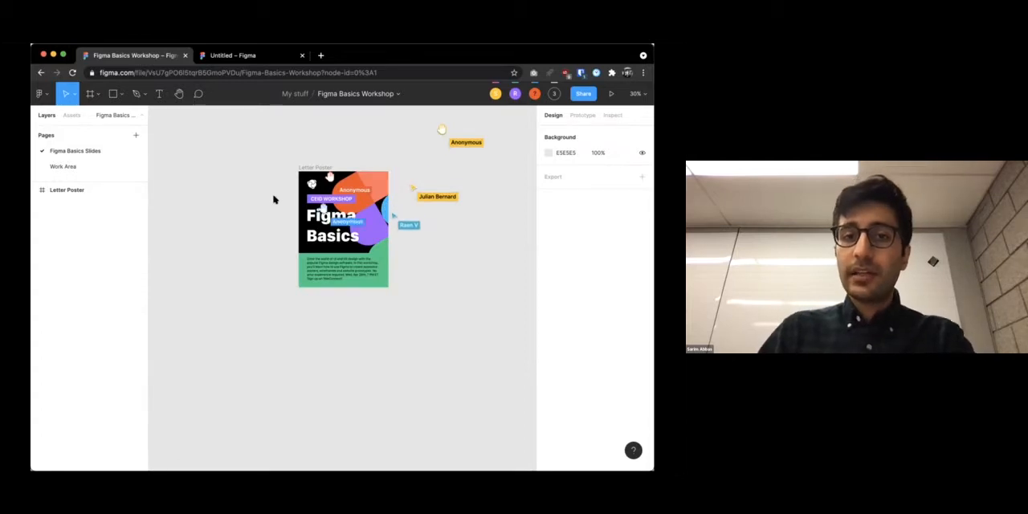
left_click(582, 94)
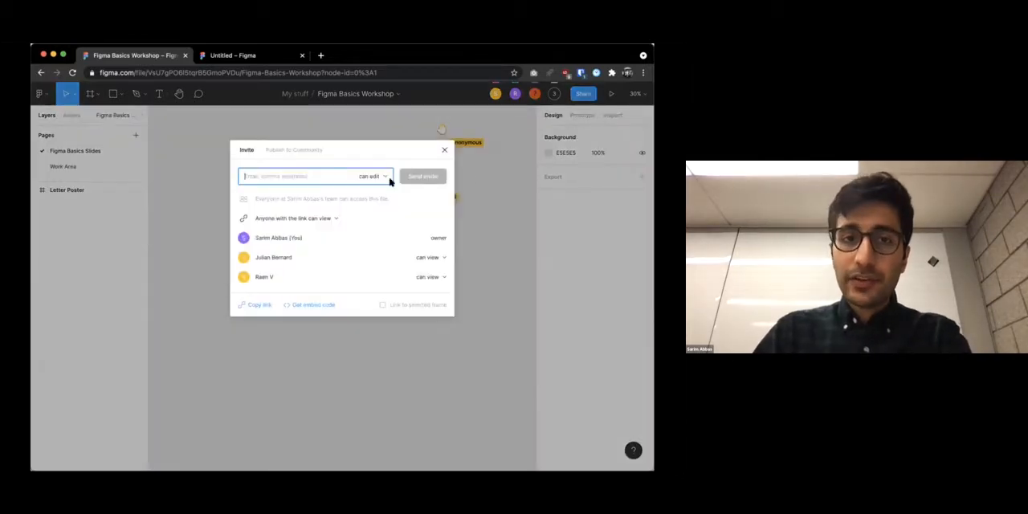
left_click(431, 258)
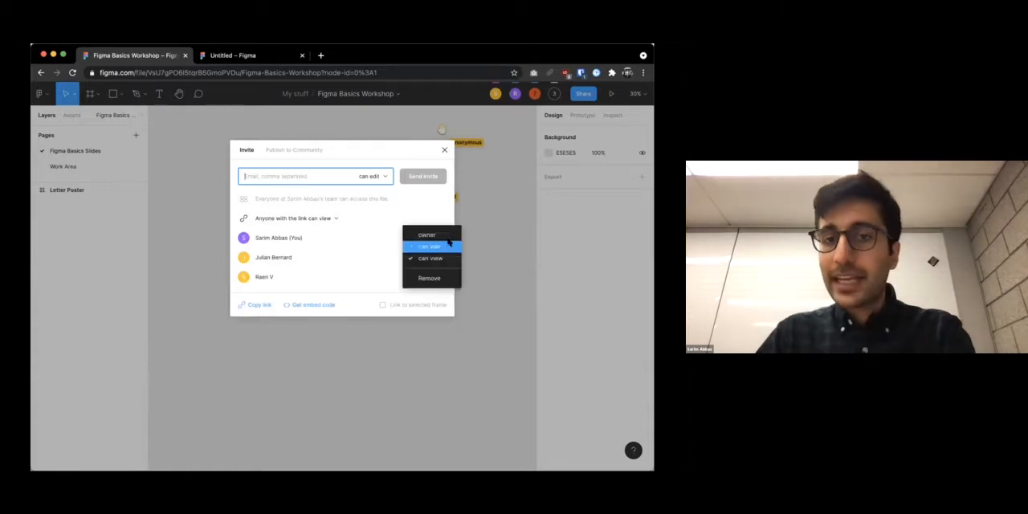
left_click(419, 258)
left_click(426, 257)
left_click(430, 247)
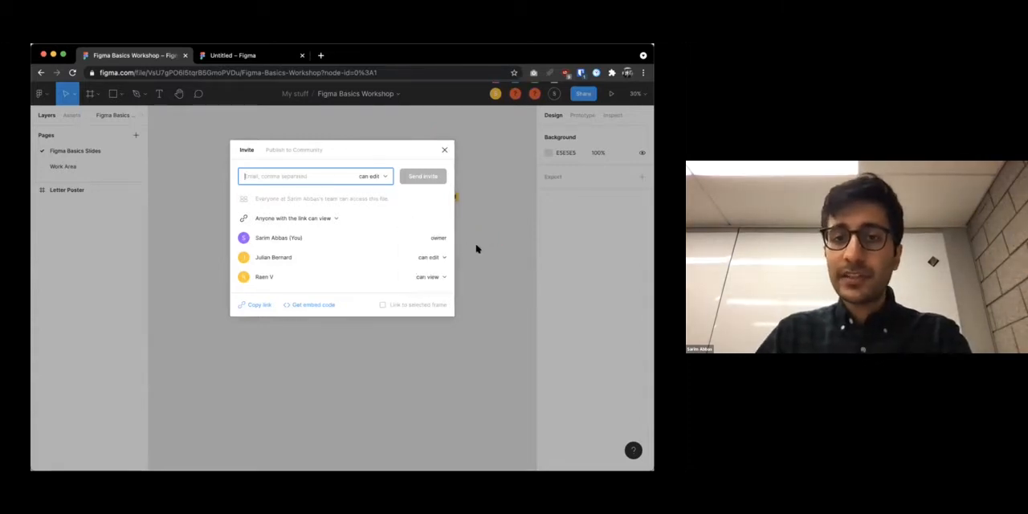
left_click(446, 151)
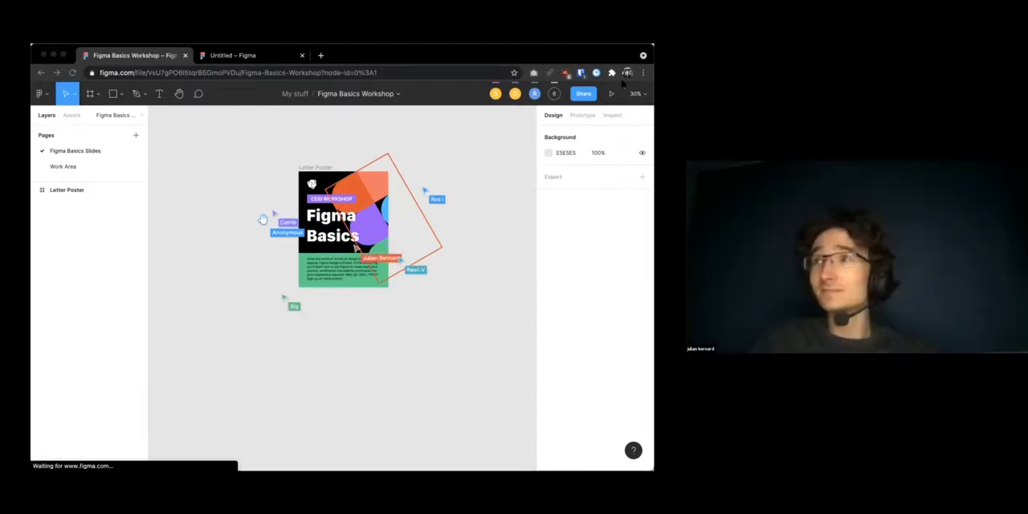
Check the list of people viewing the file and hide the multiplayer cursors on the canvas
left_click(553, 93)
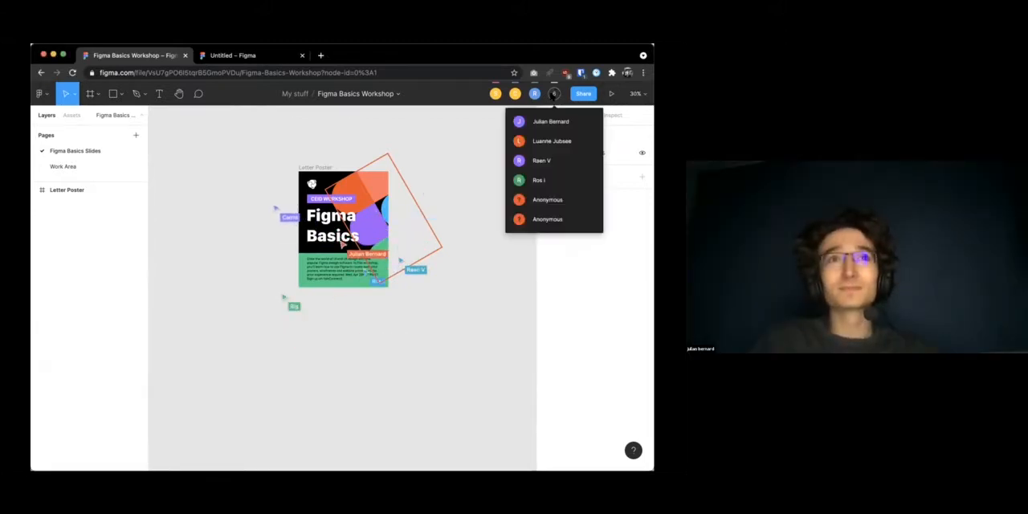
left_click(41, 94)
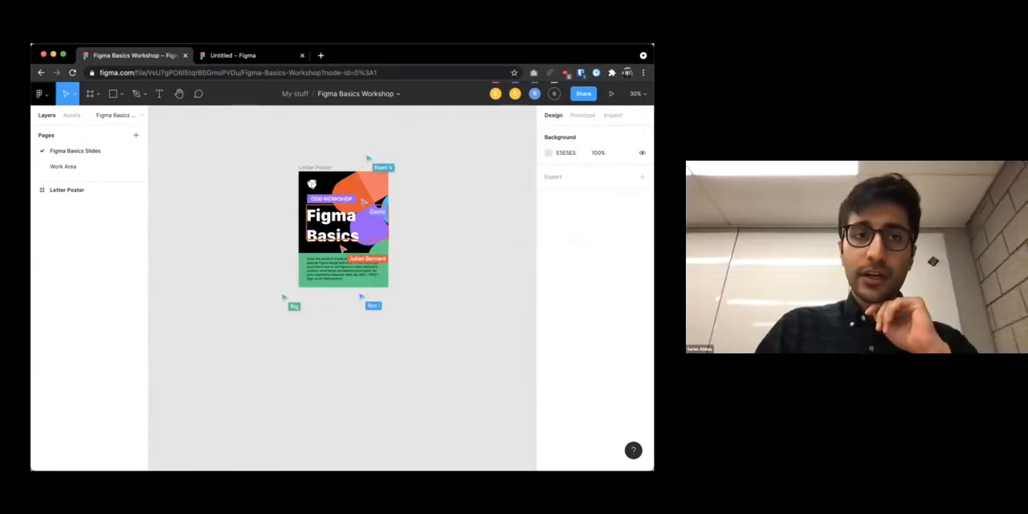
left_click(41, 93)
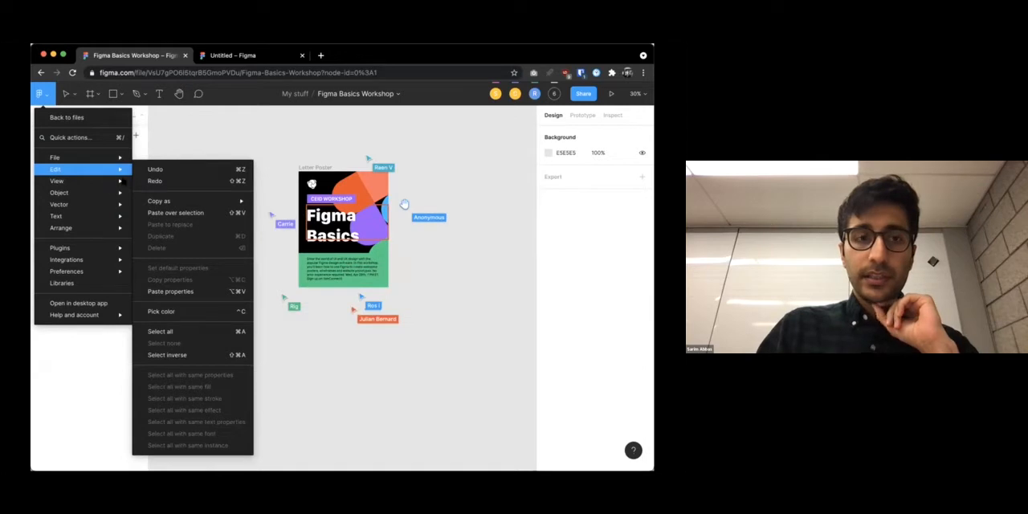
mouse_move(100, 181)
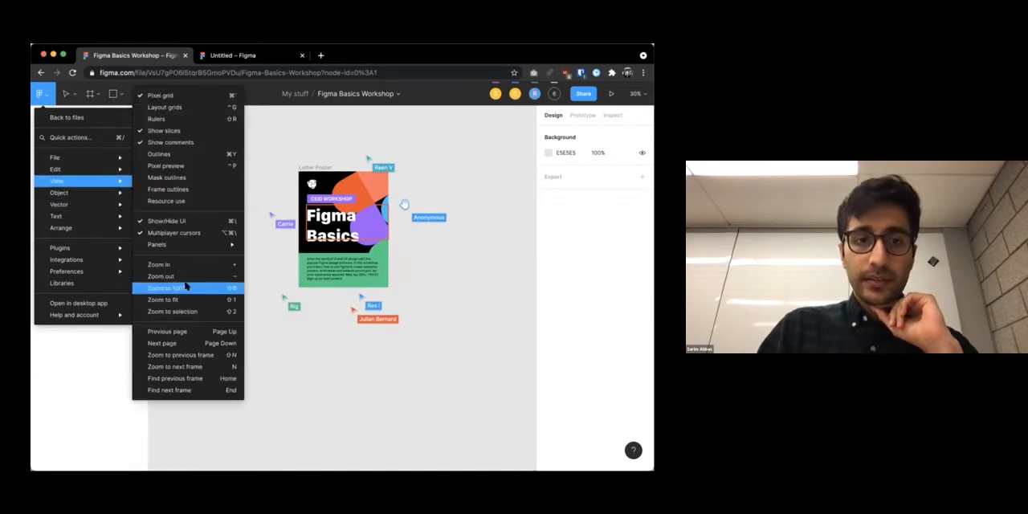
left_click(202, 233)
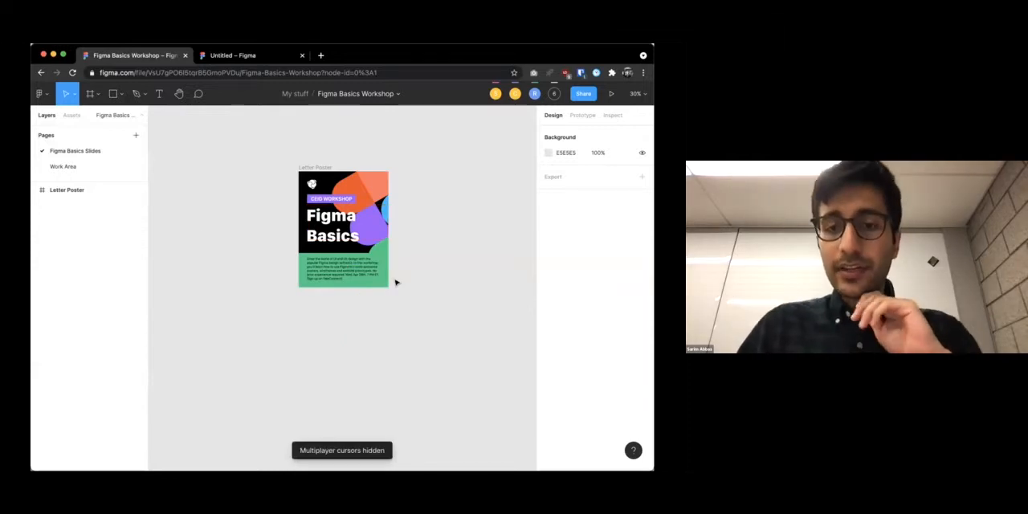
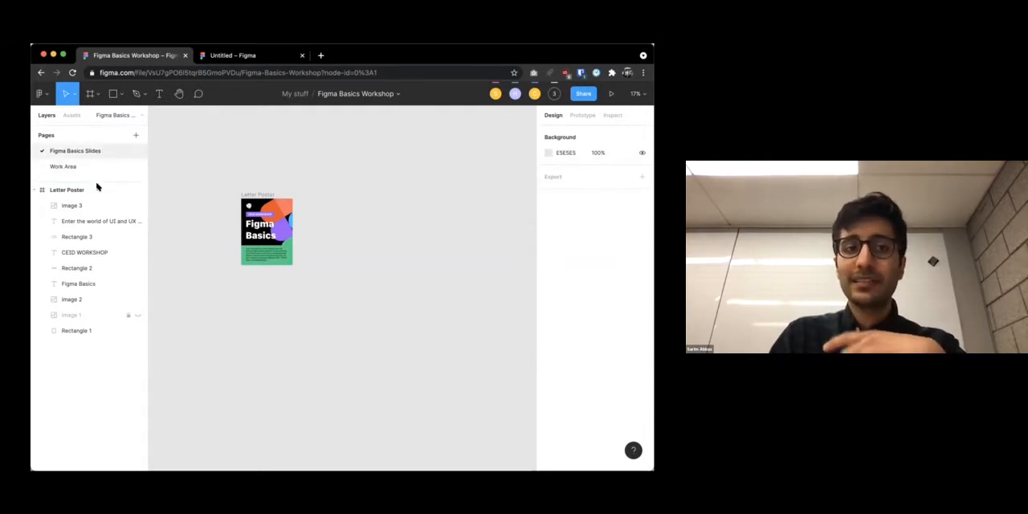
Draw a freehand frame about 1304 × 710 beside the Letter Poster and delete it
left_click(87, 189)
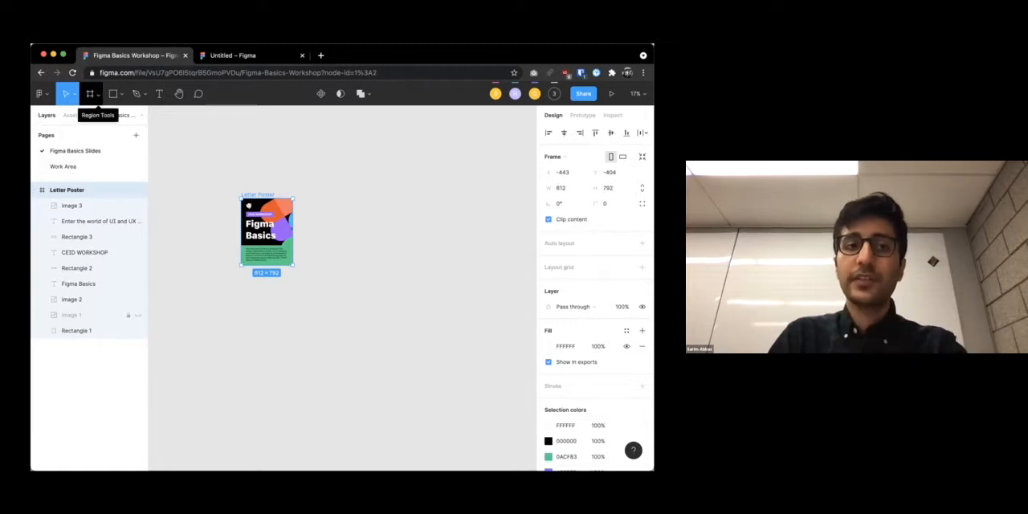
left_click(94, 96)
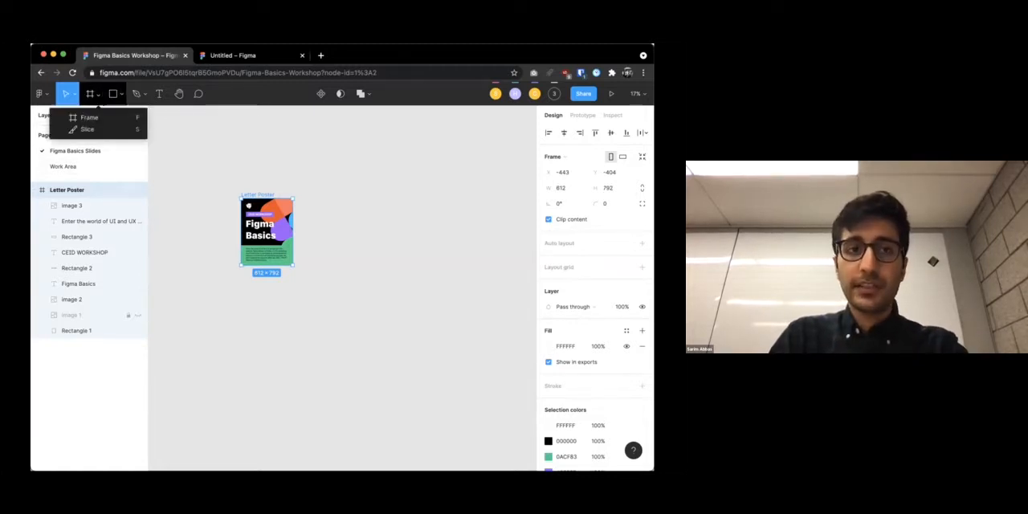
left_click(94, 97)
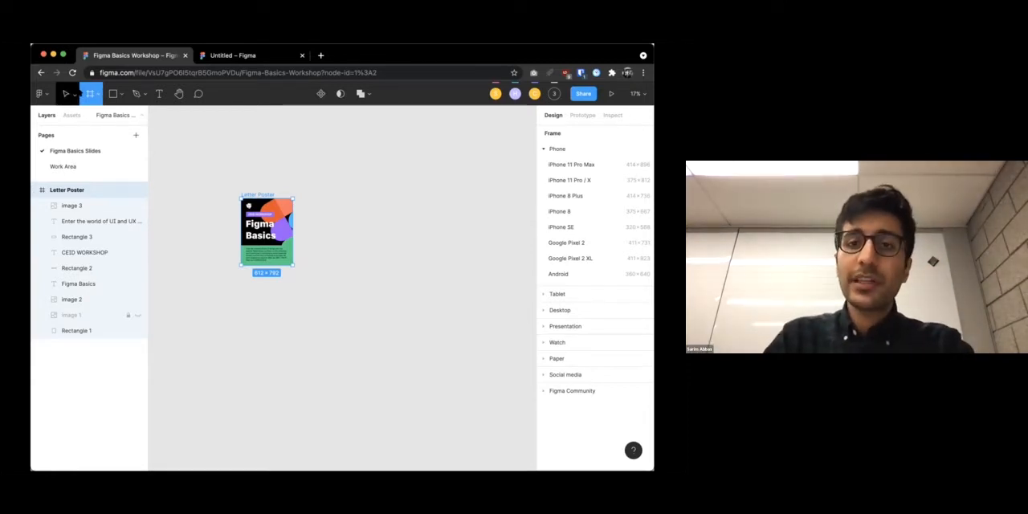
left_click_drag(314, 163, 425, 224)
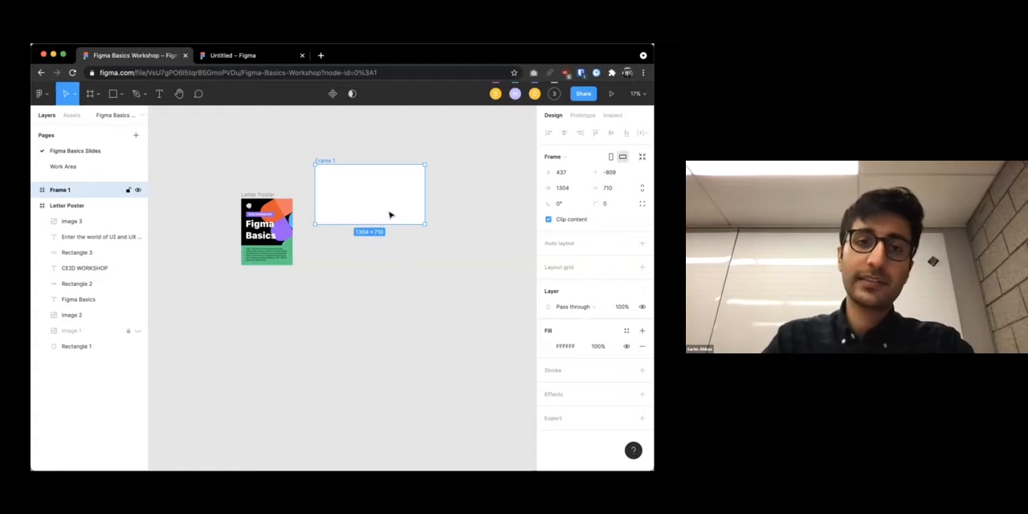
key("Delete")
Look through the Desktop and Social media frame presets and add an iPhone 11 Pro Max frame beside the Letter Poster
left_click(90, 94)
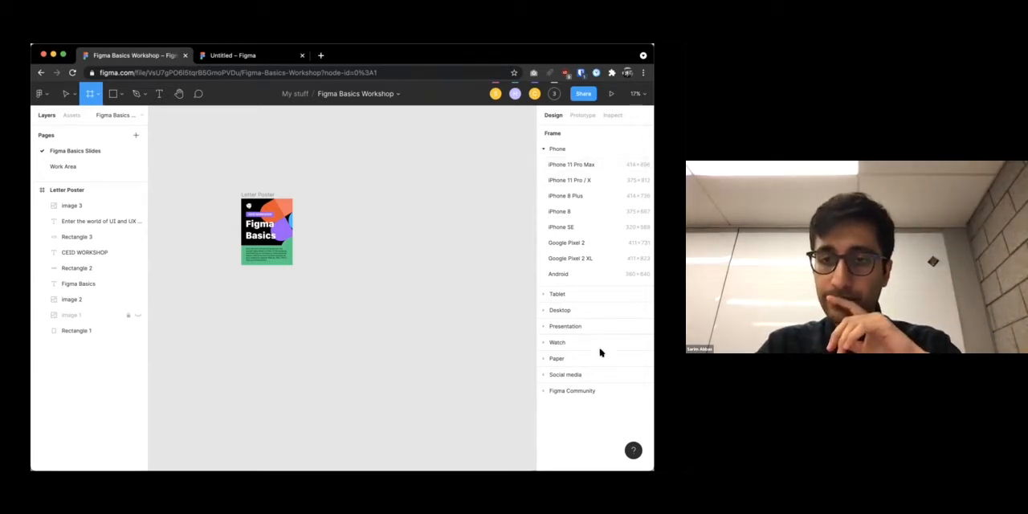
left_click(547, 310)
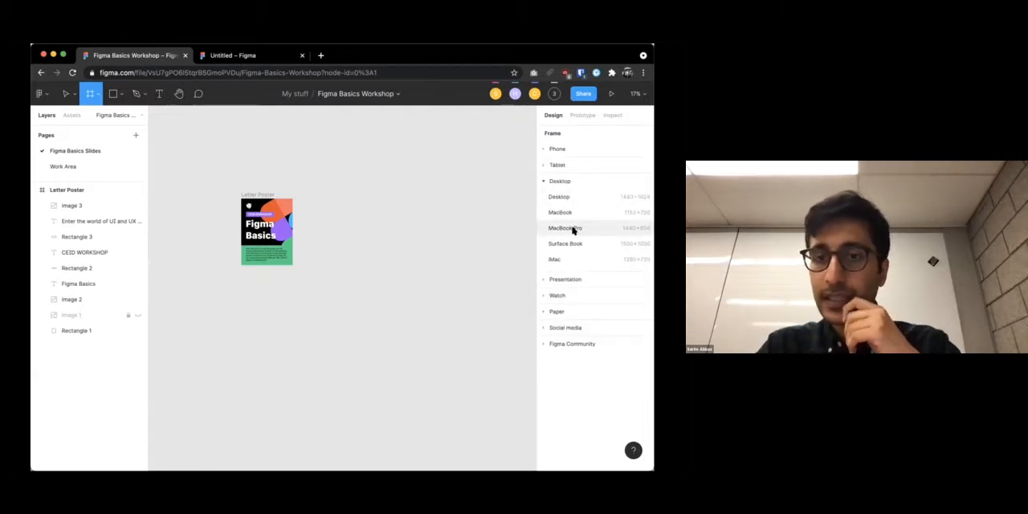
left_click(544, 327)
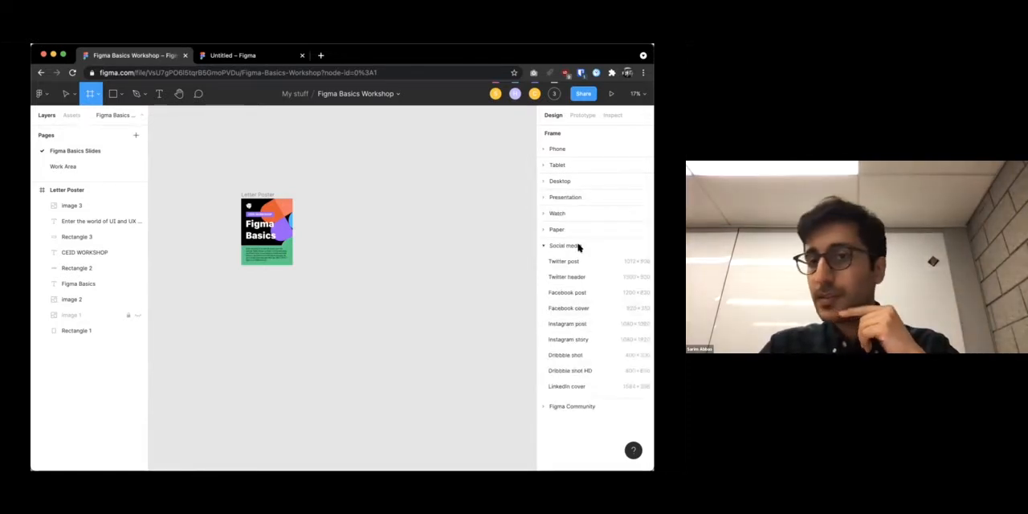
left_click(551, 151)
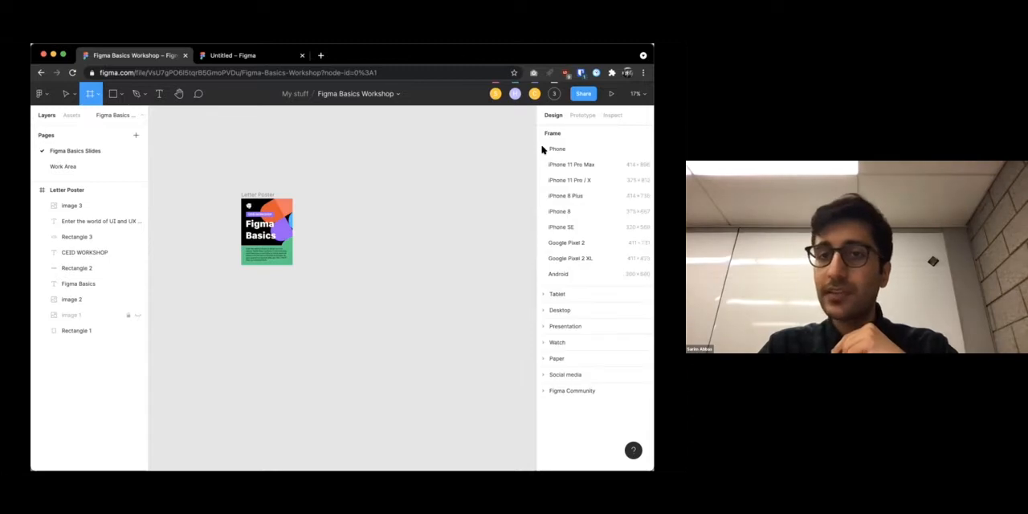
left_click(580, 165)
left_click_drag(333, 247, 308, 195)
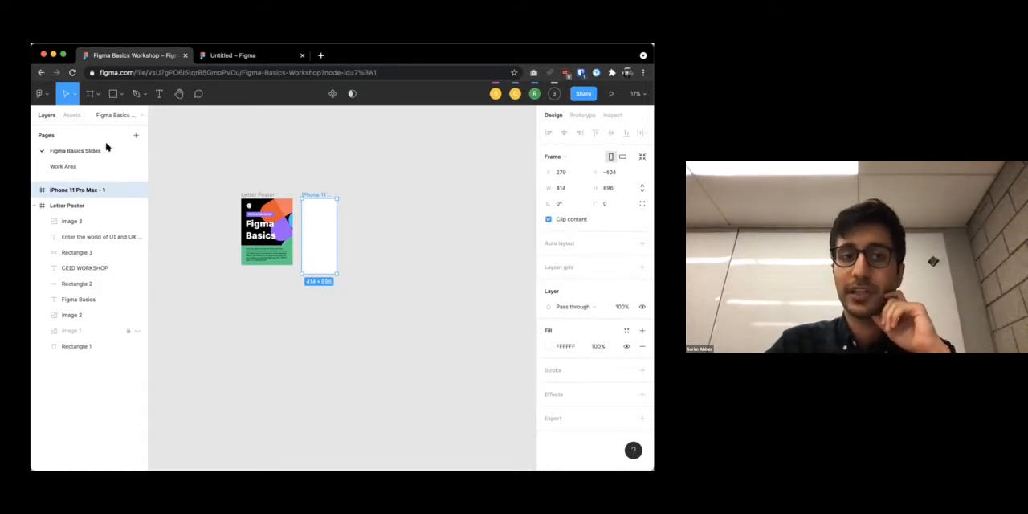
Rename the iPhone 11 Pro Max frame as "Cool App"
double_click(68, 188)
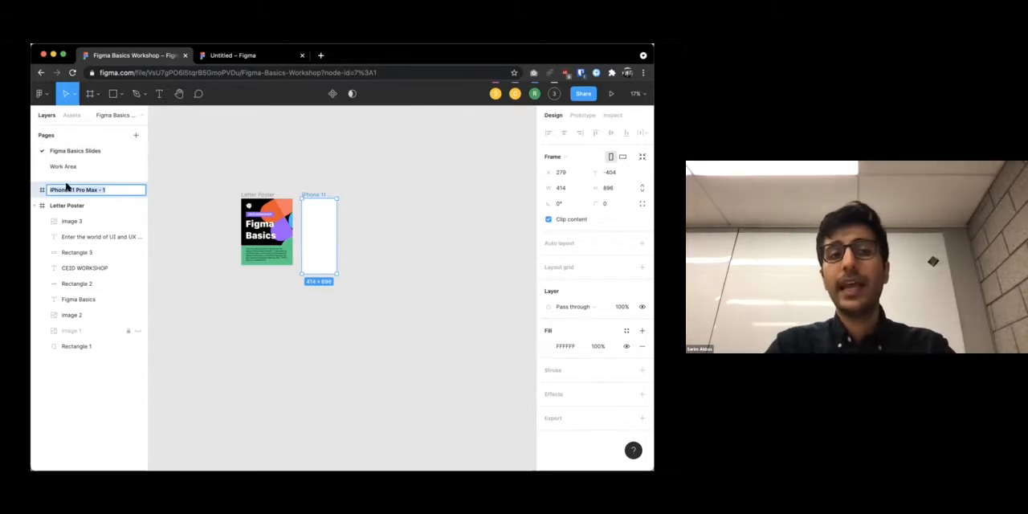
type("H")
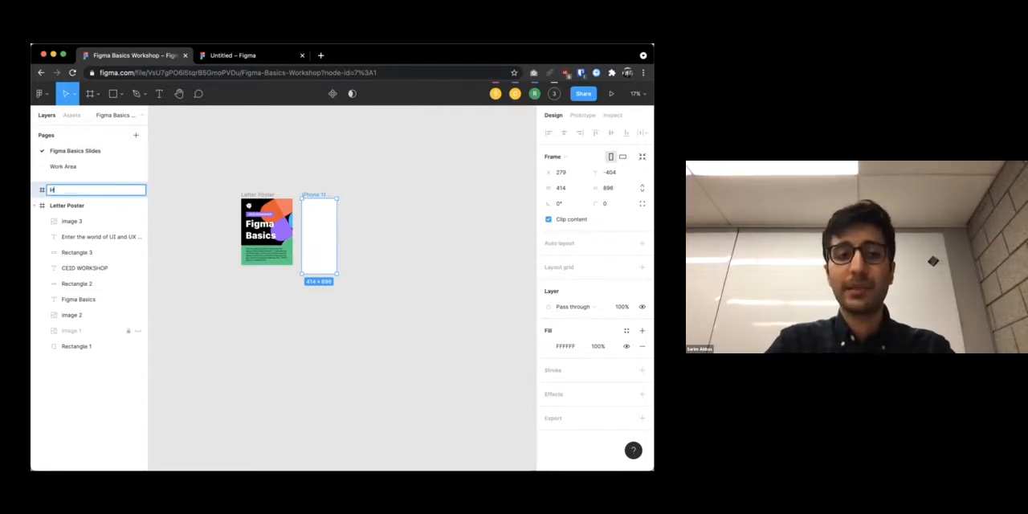
key("BackSpace")
key("BackSpace")
key("BackSpace")
key("BackSpace")
key("BackSpace")
key("BackSpace")
key("BackSpace")
key("BackSpace")
key("BackSpace")
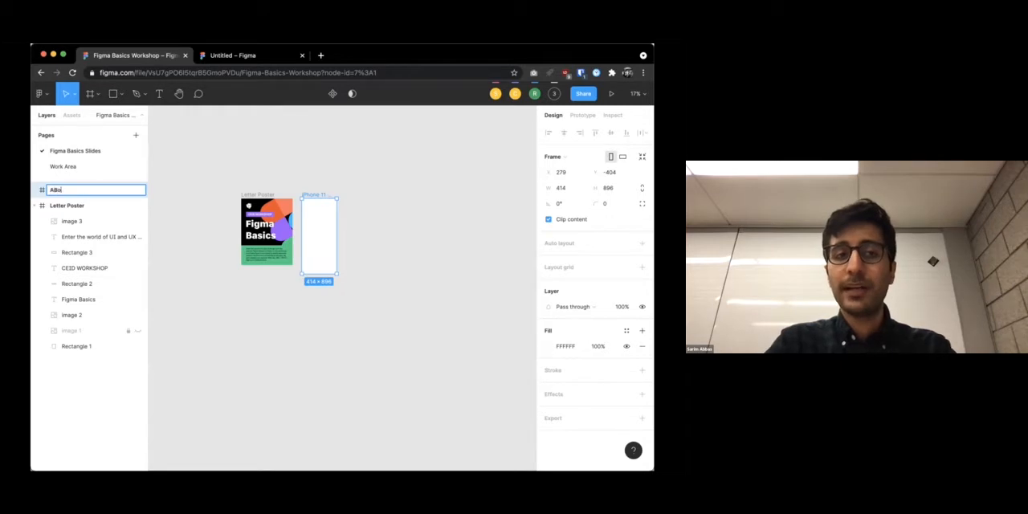
type("About Screen")
key("BackSpace")
key("BackSpace")
key("BackSpace")
key("BackSpace")
key("BackSpace")
key("BackSpace")
key("BackSpace")
key("BackSpace")
key("BackSpace")
key("BackSpace")
key("BackSpace")
key("BackSpace")
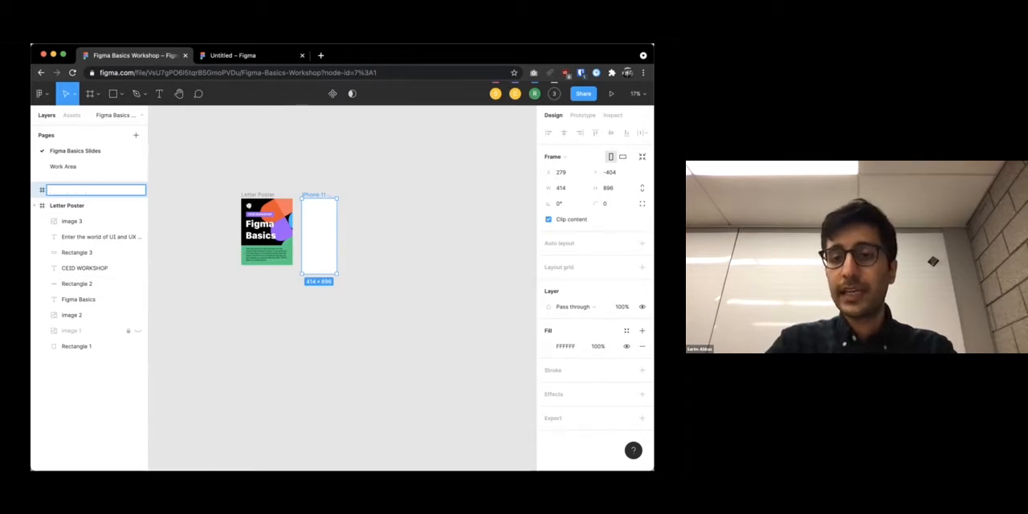
type("Cool App")
left_click(158, 181)
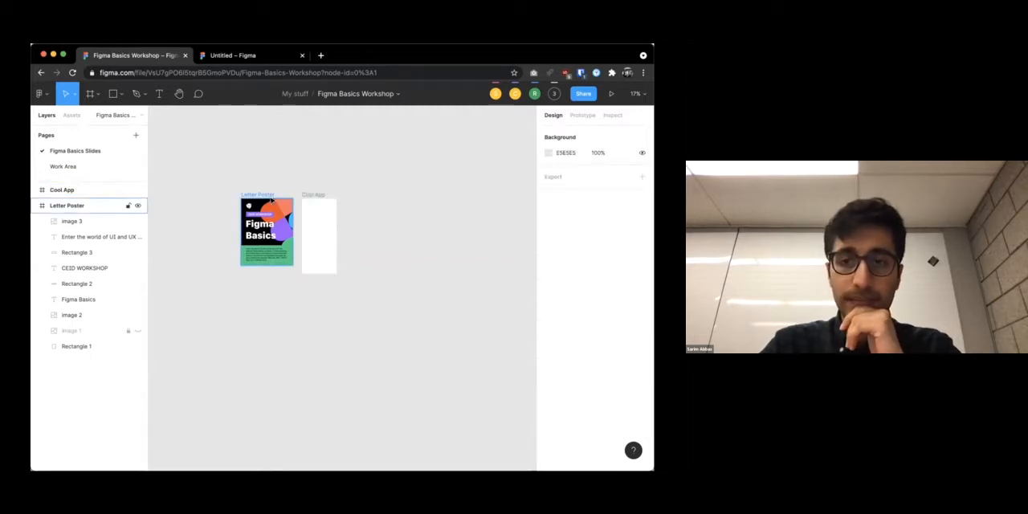
Change the Cool App frame's fill to the dark grey 3A3636
scroll(271, 202, "up", 5)
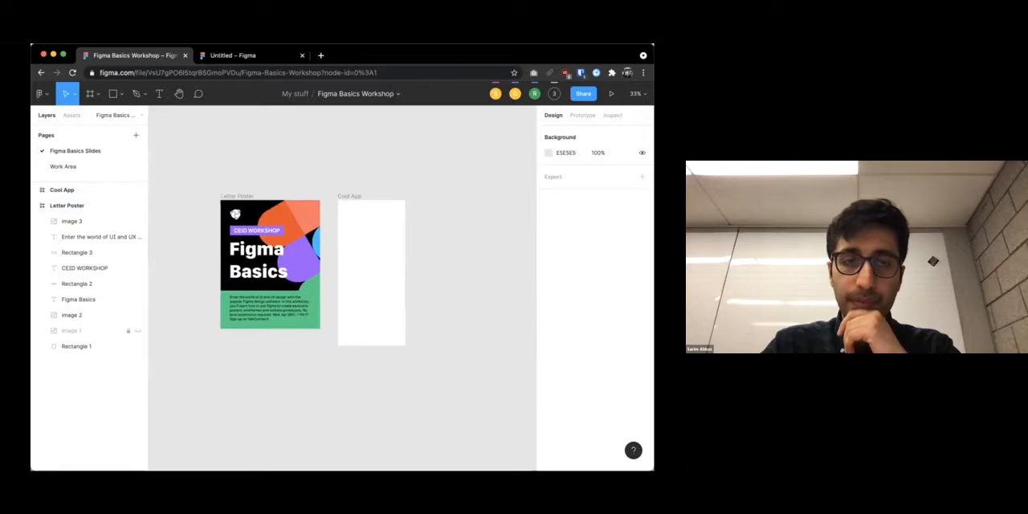
scroll(327, 176, "down", 3)
scroll(327, 176, "right", 2)
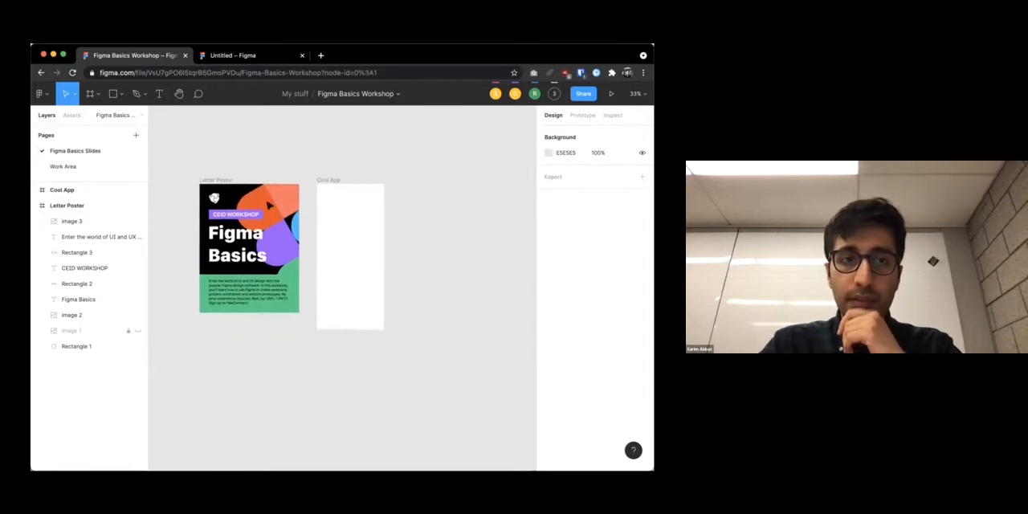
left_click(329, 163)
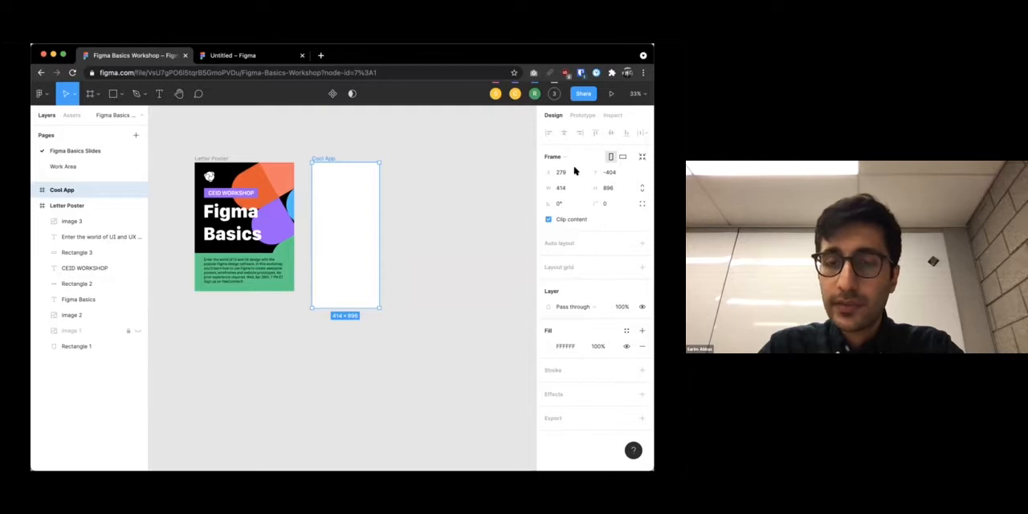
left_click(549, 346)
left_click_drag(470, 305, 428, 316)
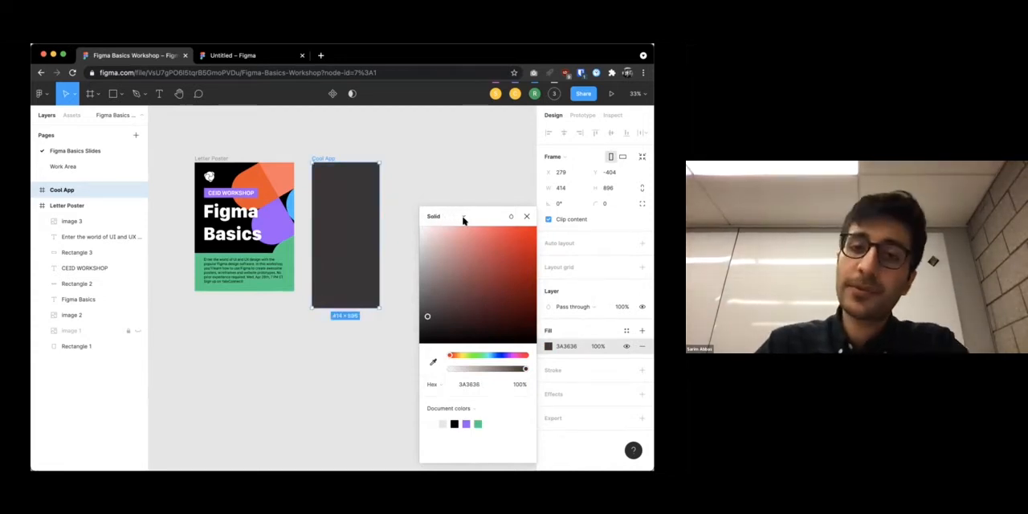
Try the Linear, Radial, Angular and Image fill types on the Cool App frame
left_click(460, 217)
left_click(455, 228)
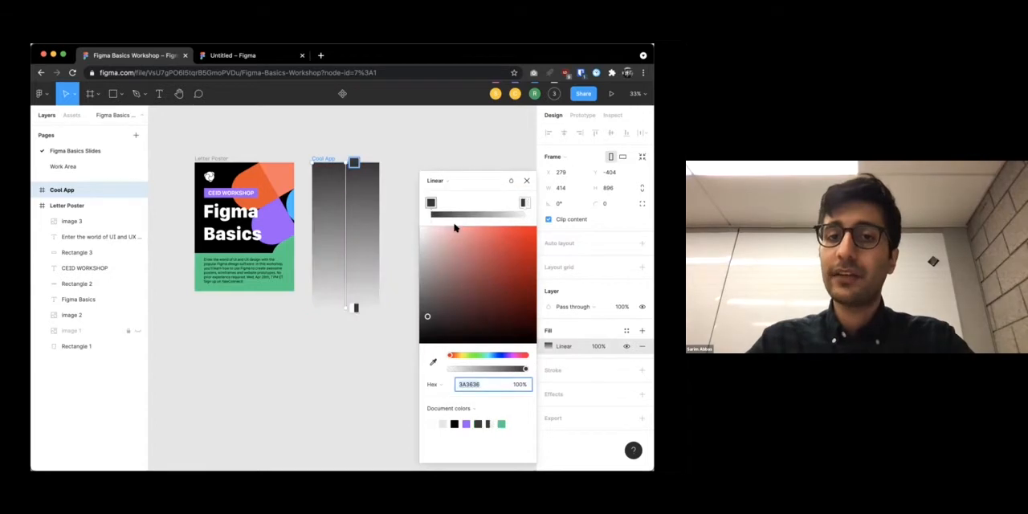
left_click(446, 180)
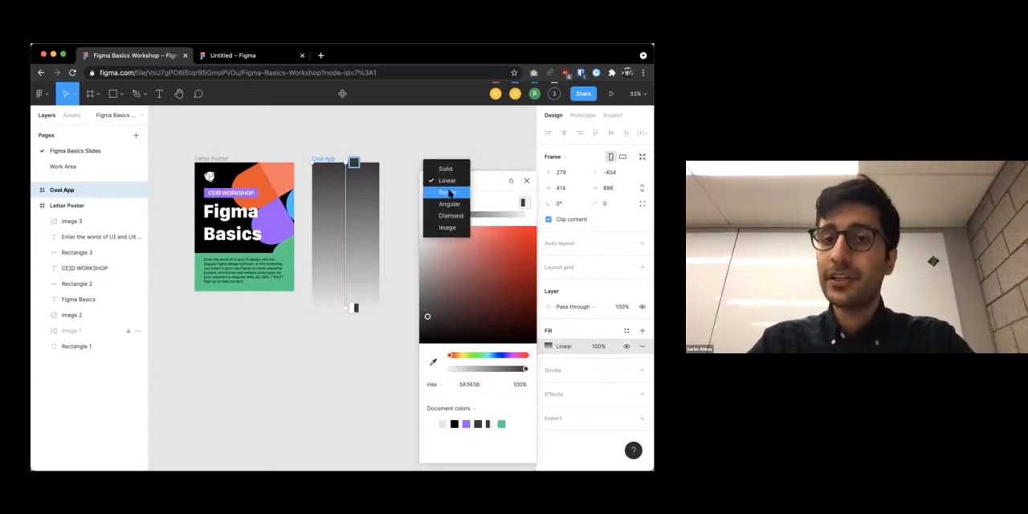
left_click(449, 194)
left_click(442, 183)
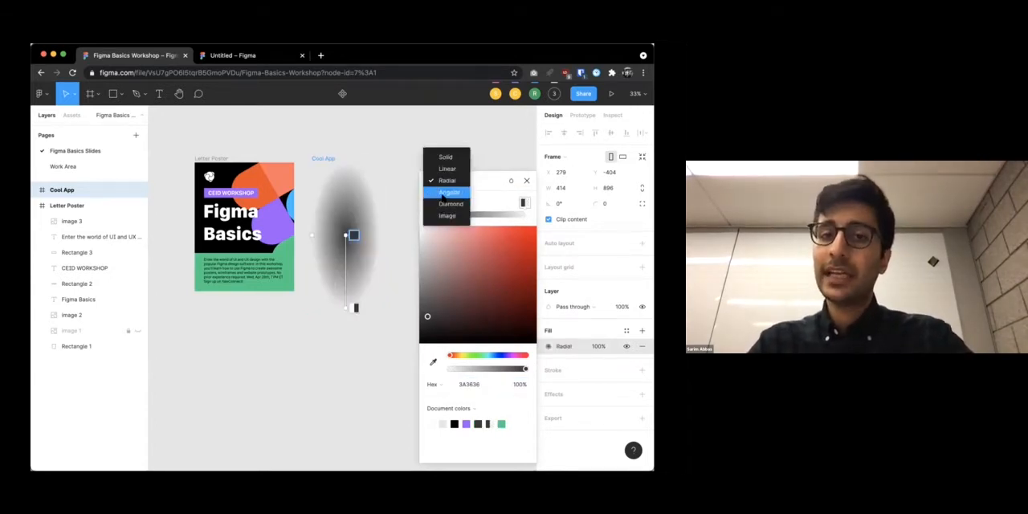
left_click(449, 192)
left_click(447, 180)
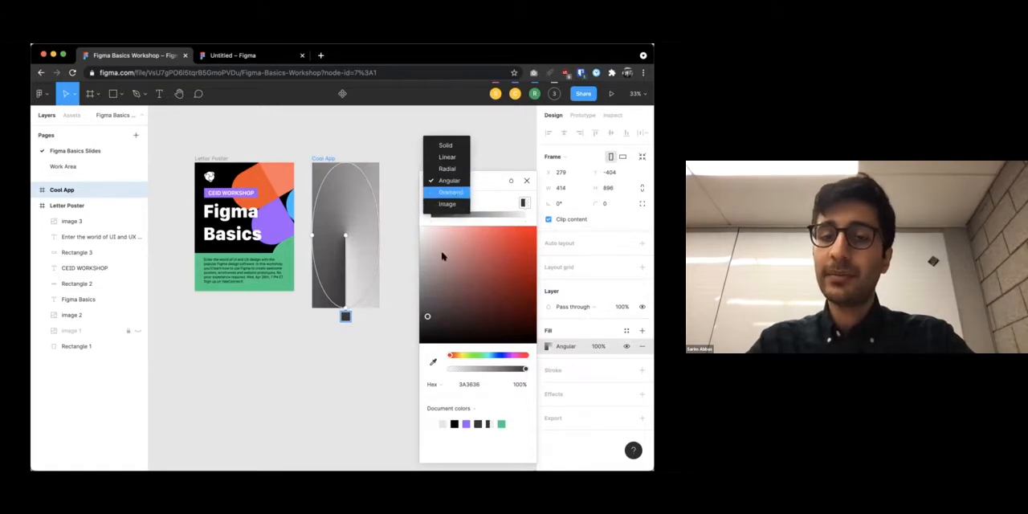
left_click(447, 205)
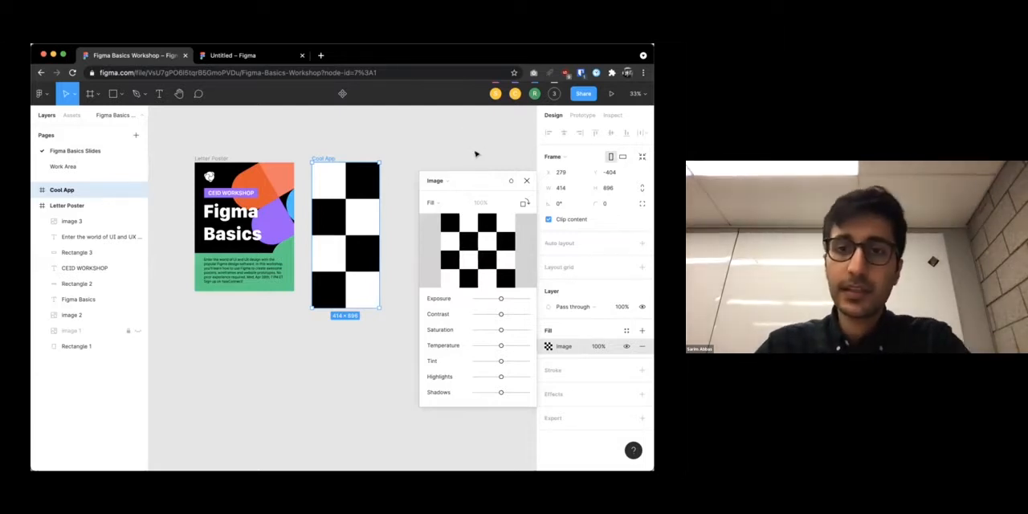
Switch the Cool App frame's fill back from Image to Solid
left_click(526, 180)
left_click(548, 346)
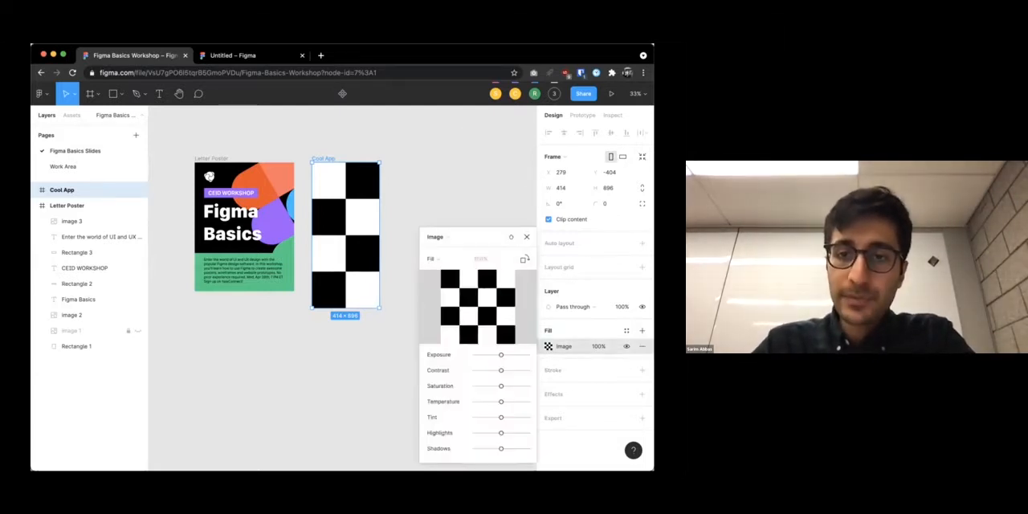
left_click(445, 237)
left_click(444, 178)
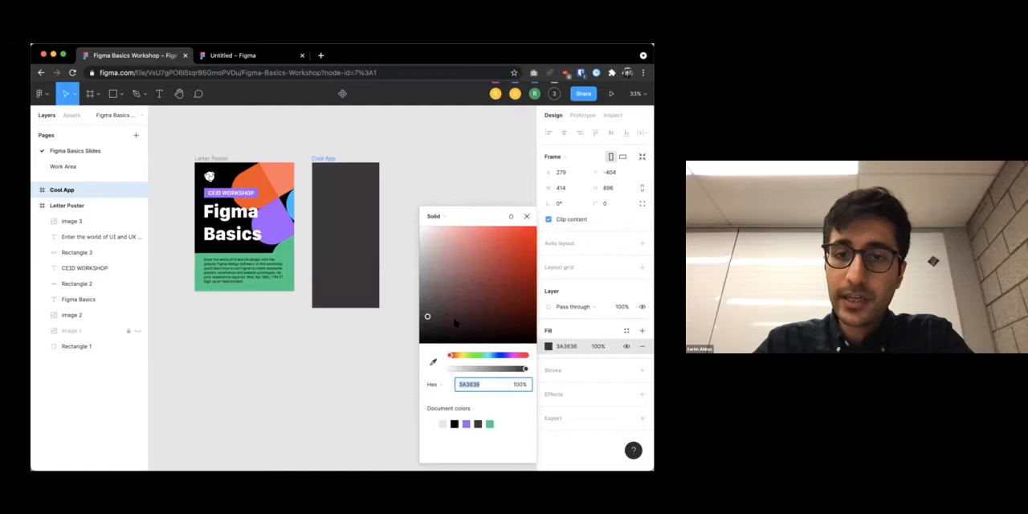
Try the RGB and HSL color formats, change the Cool App fill to the red DF4C4C, and return to the Hex format
left_click(438, 384)
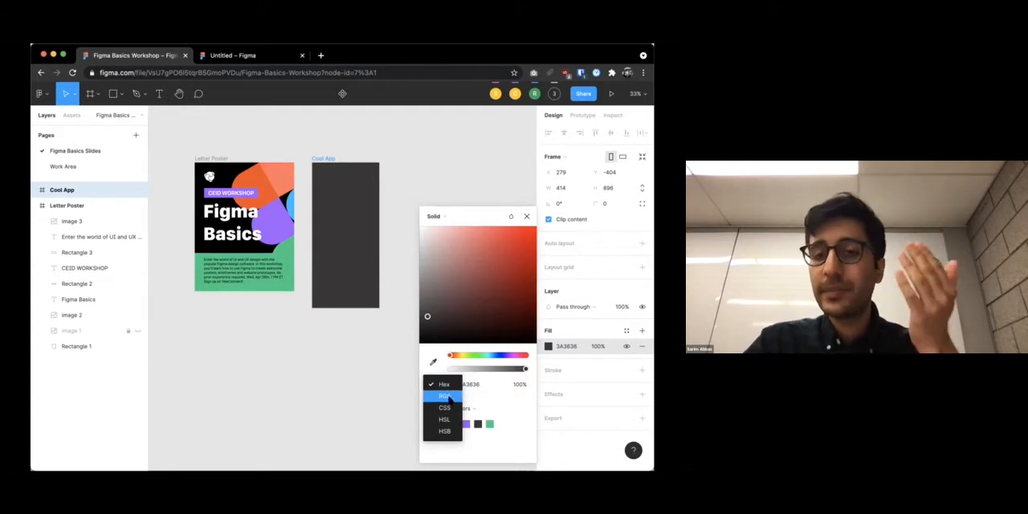
left_click(449, 394)
left_click(434, 384)
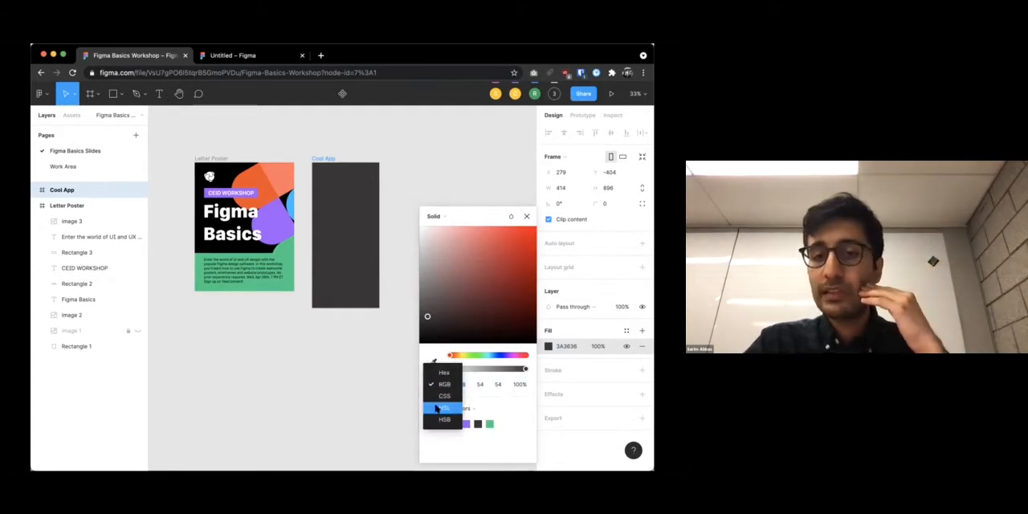
left_click(442, 407)
left_click_drag(452, 298, 496, 246)
left_click(432, 384)
left_click(431, 350)
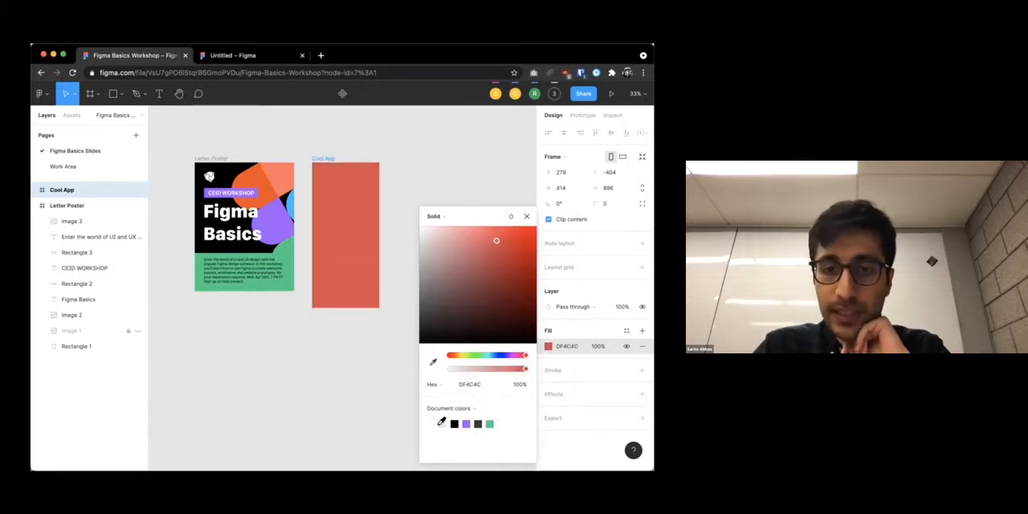
Try black from the document colors on the Cool App frame, set its fill to white FFFFFF, and deselect the frame
left_click(454, 423)
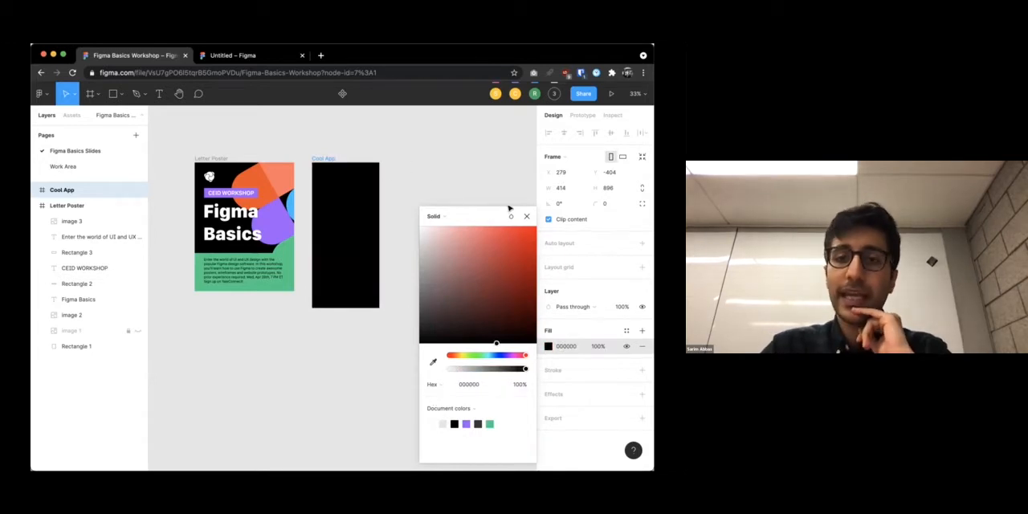
left_click(442, 424)
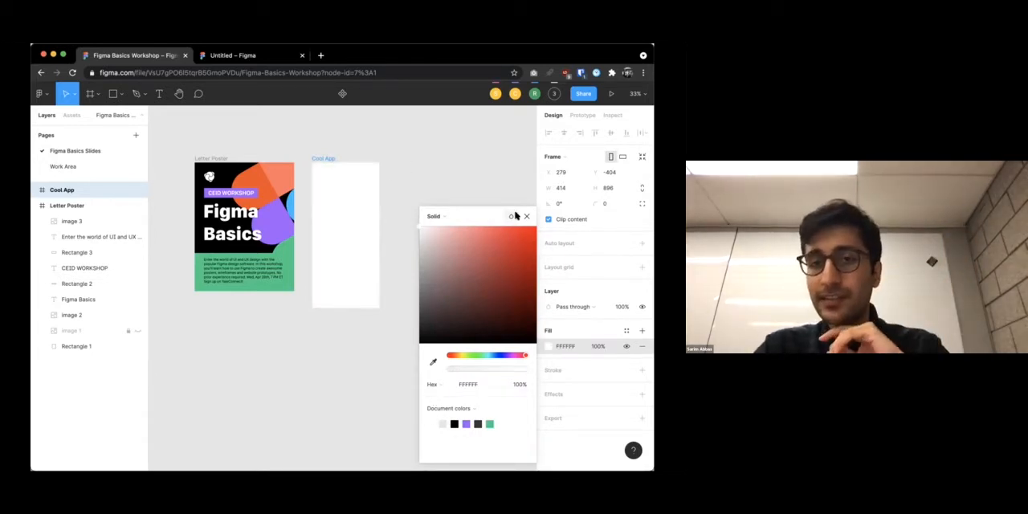
left_click(511, 216)
left_click(513, 188)
left_click(526, 216)
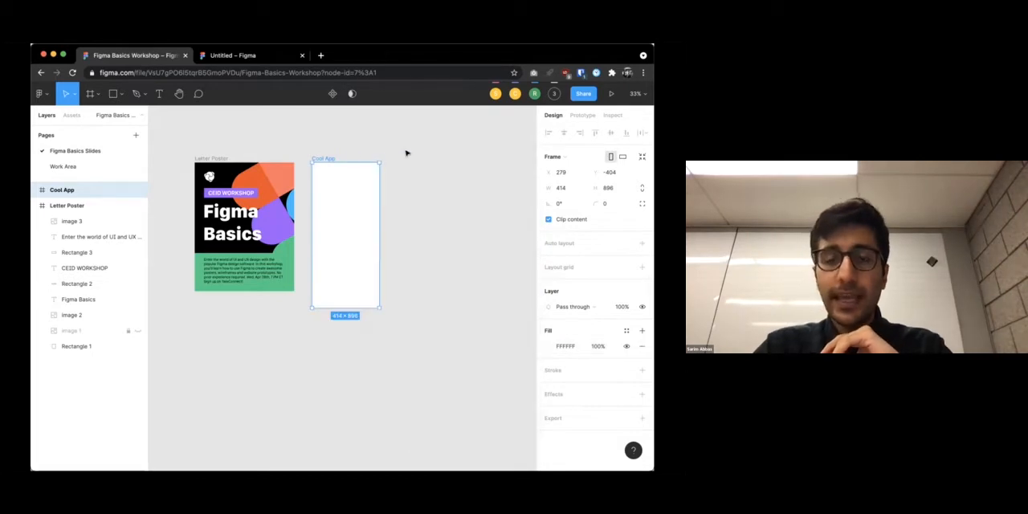
left_click(431, 153)
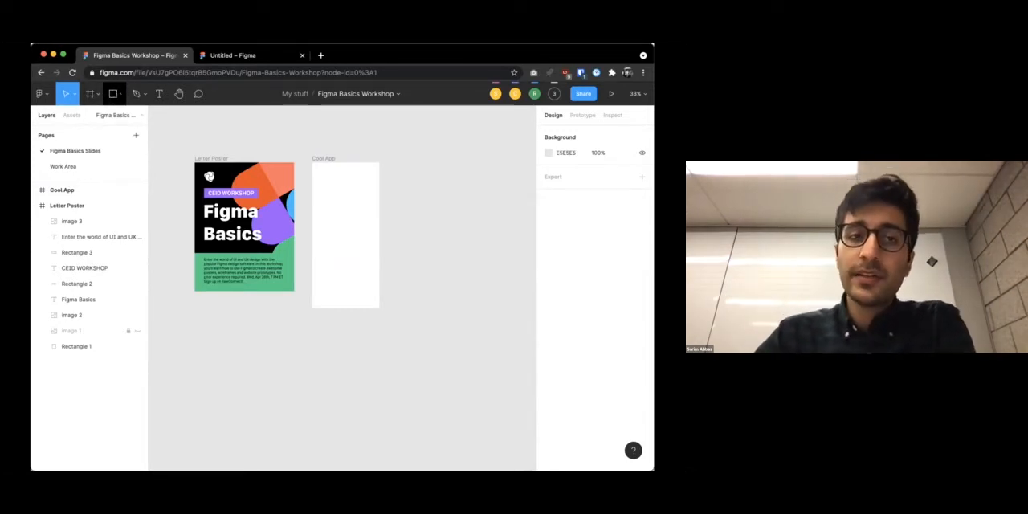
Draw a square of about 149 × 149 with the Rectangle tool in the lower half of the Cool App frame
left_click(120, 94)
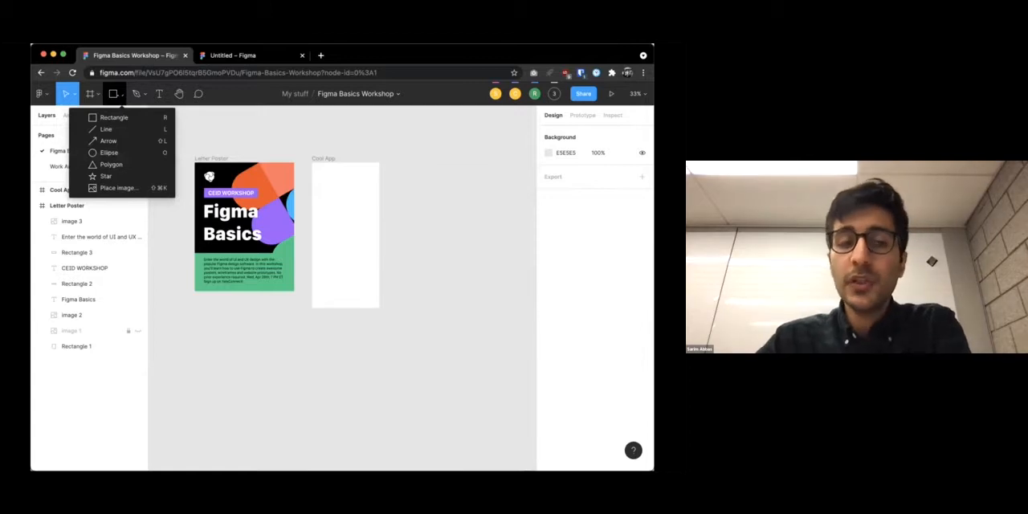
left_click(115, 94)
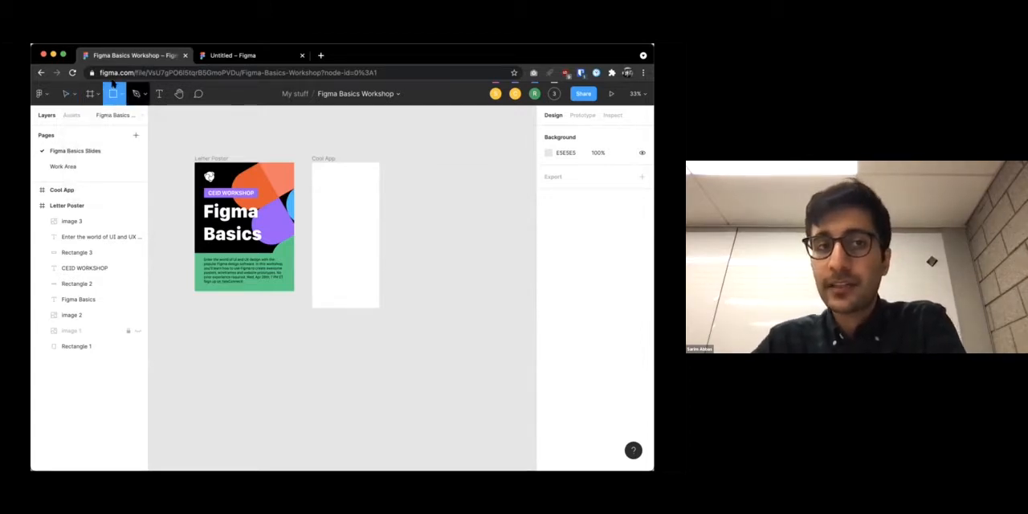
left_click(120, 95)
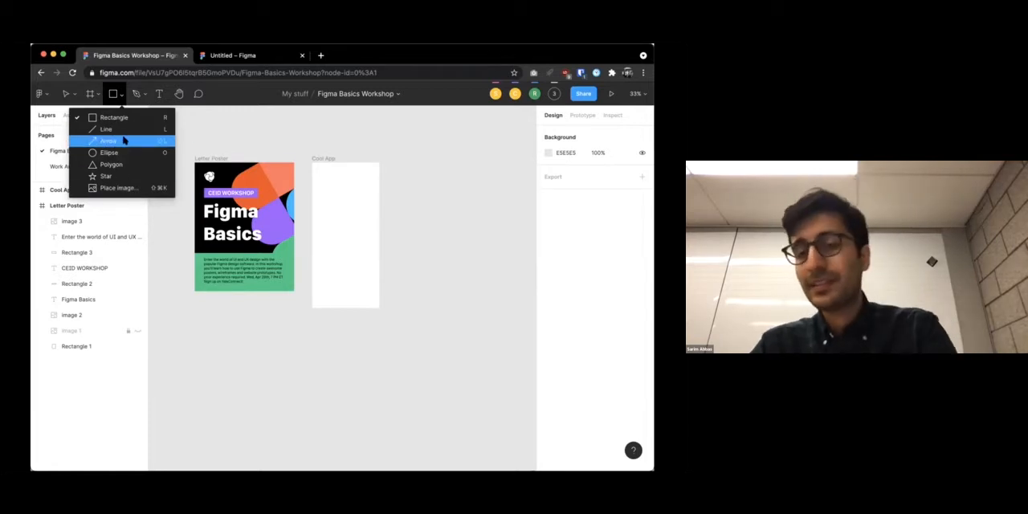
left_click(129, 118)
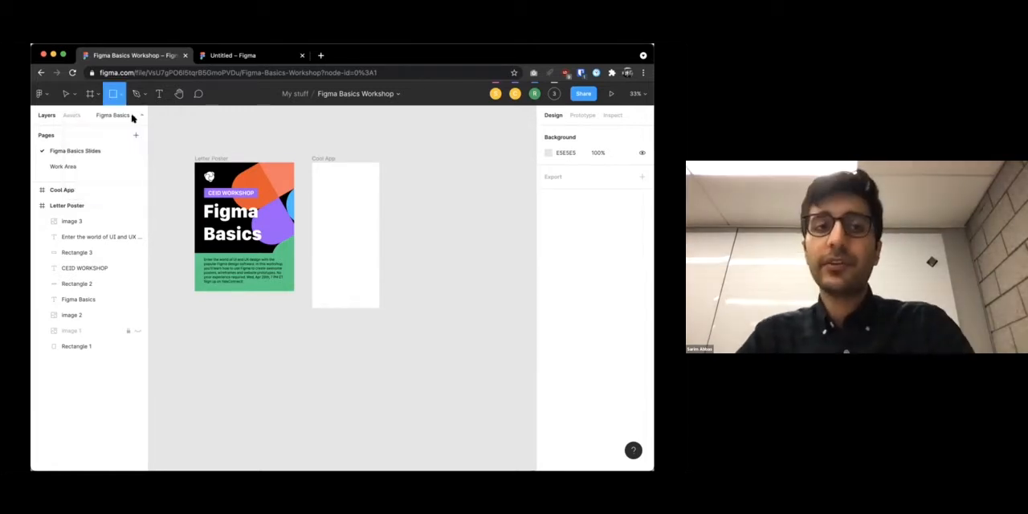
scroll(329, 175, "down", 2)
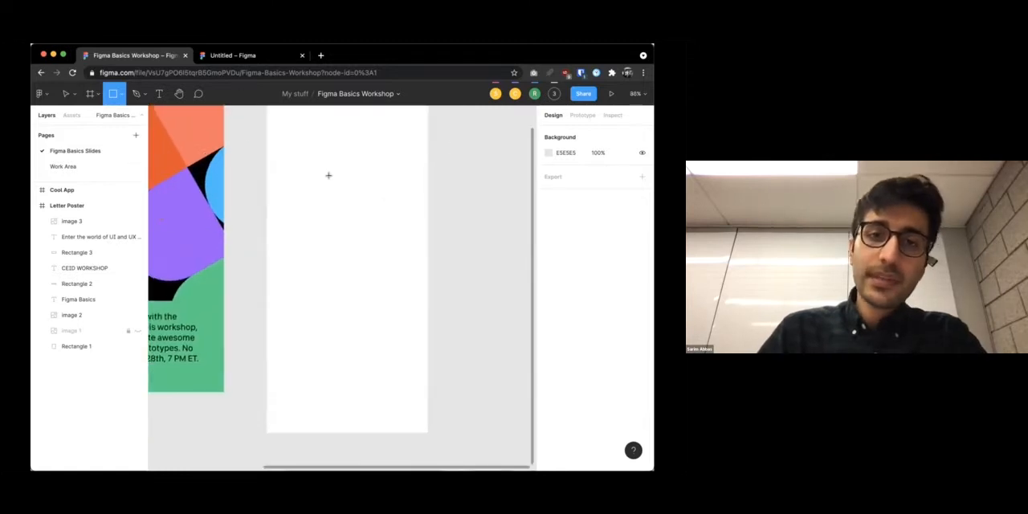
scroll(328, 175, "up", 1)
scroll(311, 241, "up", 4)
scroll(310, 241, "down", 5)
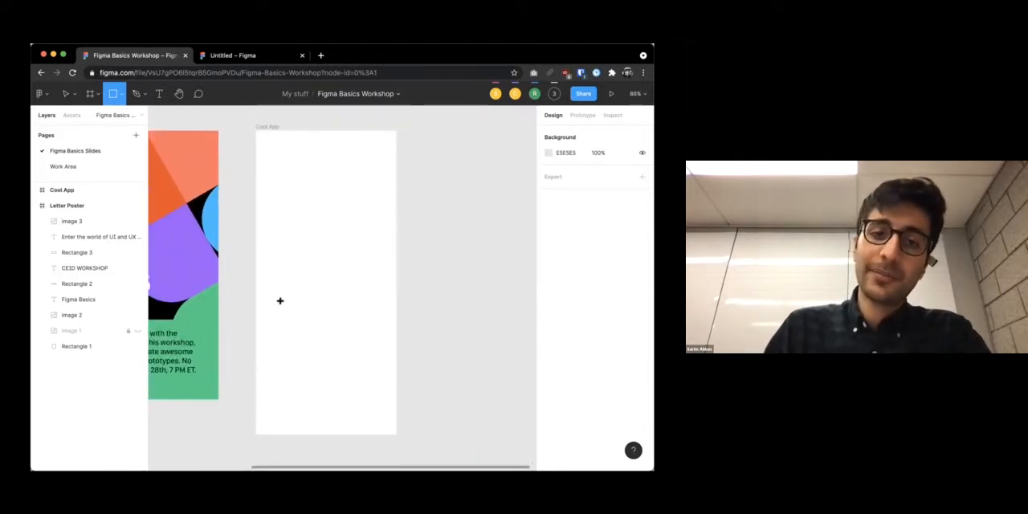
left_click_drag(277, 301, 333, 353)
left_click_drag(299, 324, 330, 351)
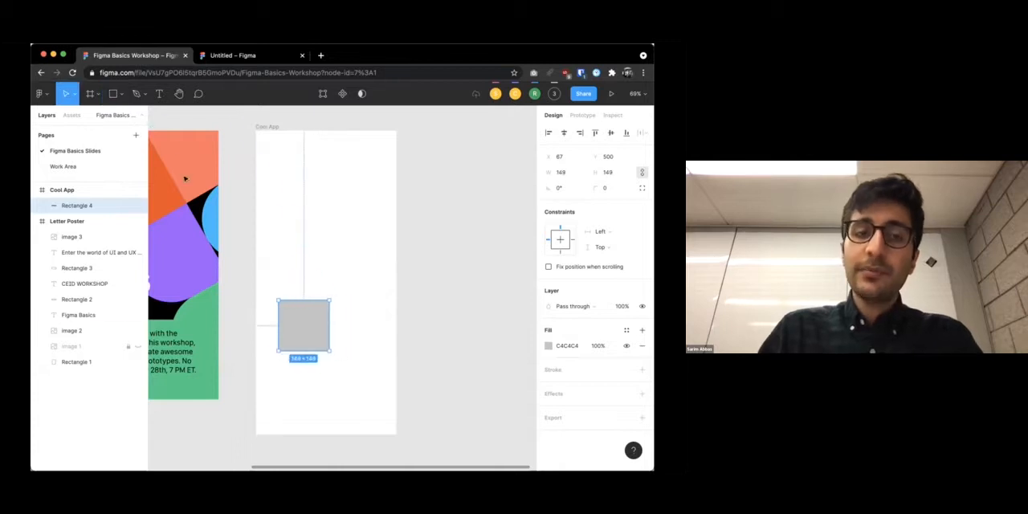
Draw a circle of about 171 × 171 in the upper half of the Cool App frame and move it to about X 121, Y 172
left_click(121, 94)
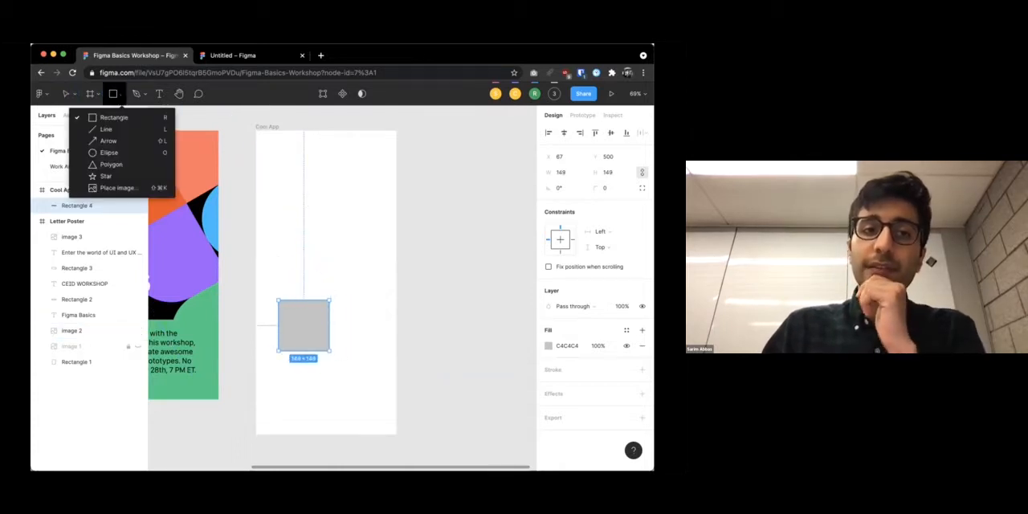
left_click(114, 153)
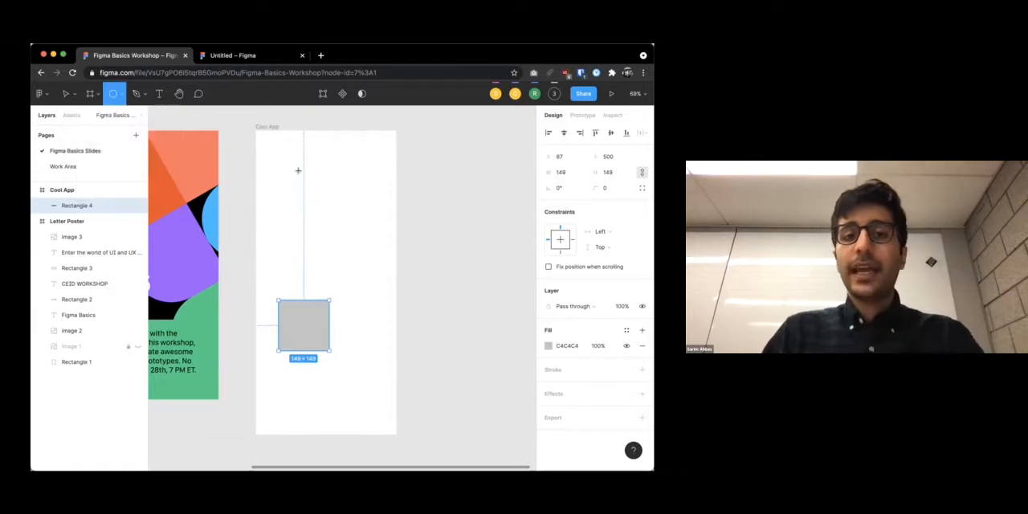
left_click_drag(291, 169, 382, 233)
left_click_drag(320, 213, 350, 227)
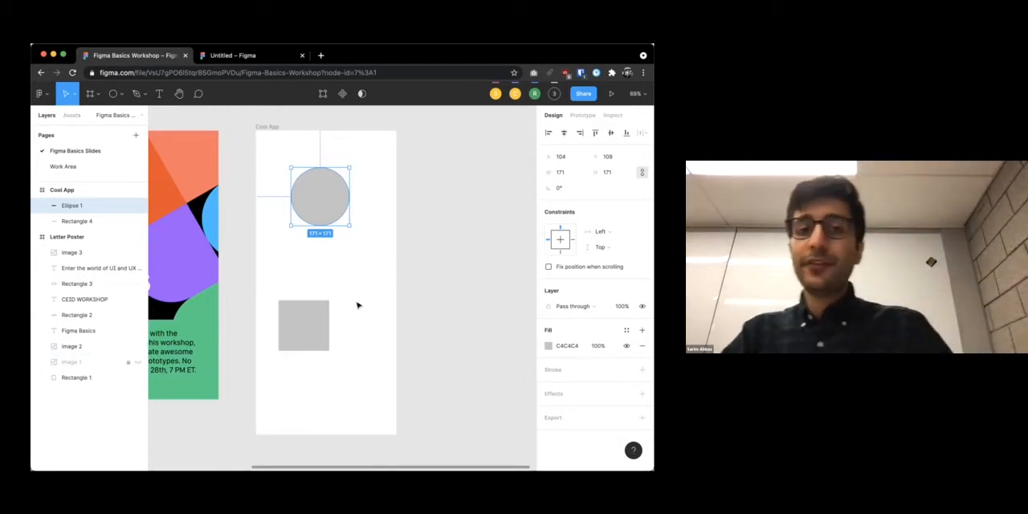
left_click(380, 246)
left_click_drag(335, 182, 342, 206)
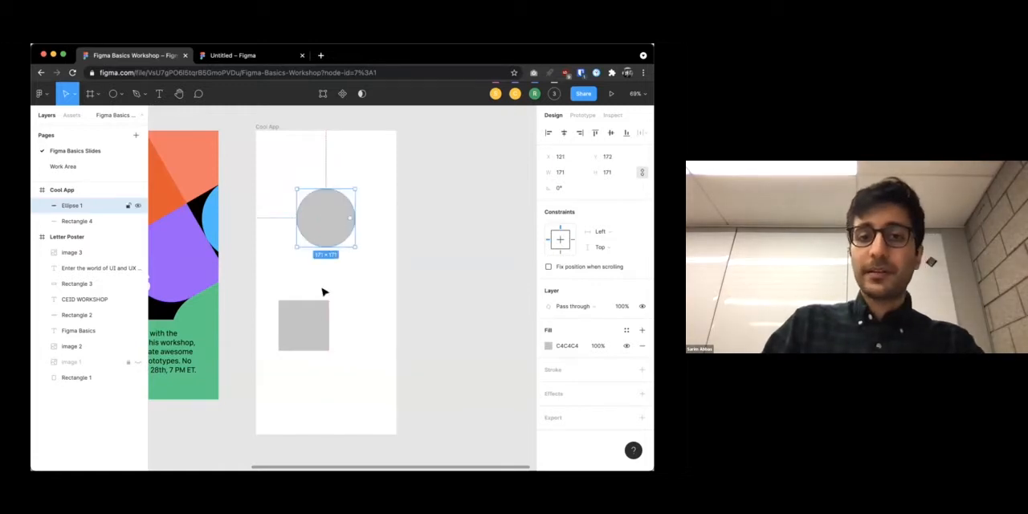
Move and resize the square into a wide rectangle of about 301 × 78, centered below the circle
left_click(314, 306)
left_click(371, 278)
left_click_drag(318, 336, 377, 310)
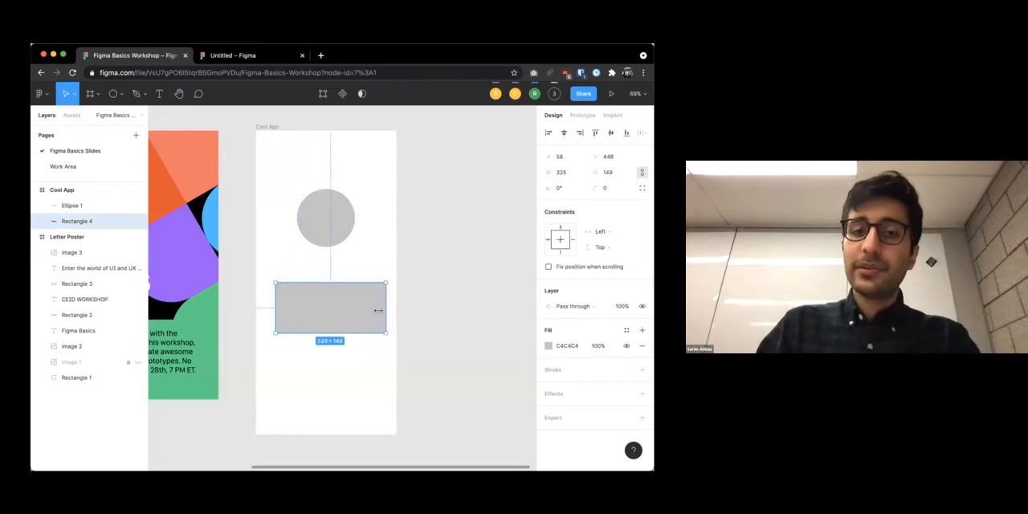
left_click_drag(320, 292, 323, 327)
left_click(417, 300)
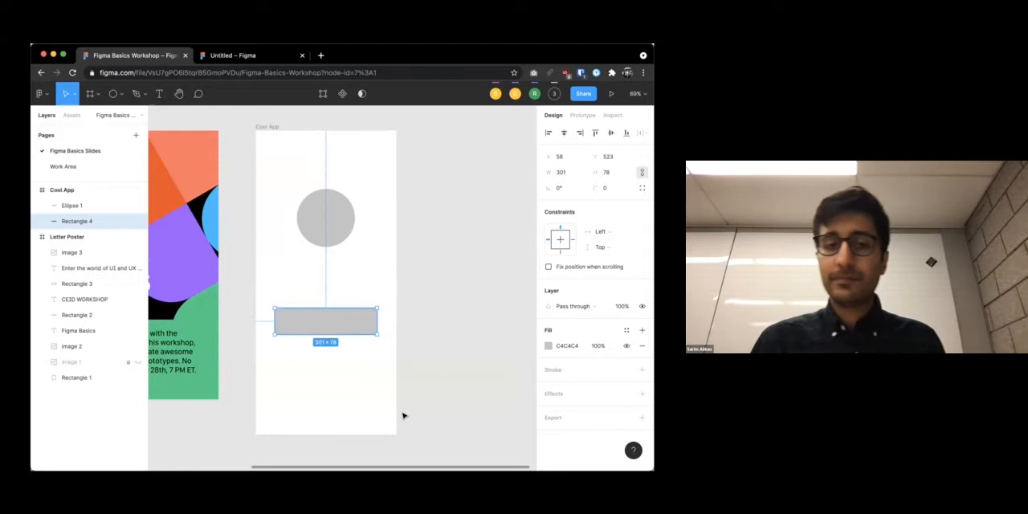
Move the rectangle up to about Y 429 and shift the circle slightly off-center to about Y 92
left_click_drag(337, 322, 321, 181)
left_click_drag(332, 247, 336, 292)
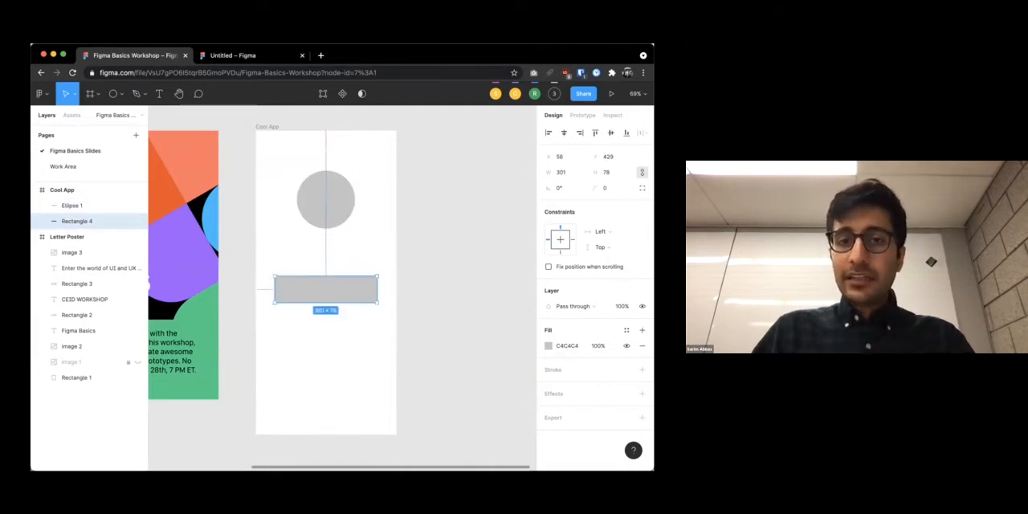
mouse_move(309, 216)
left_mouse_down()
mouse_move(308, 179)
mouse_move(287, 207)
mouse_move(324, 207)
left_mouse_up()
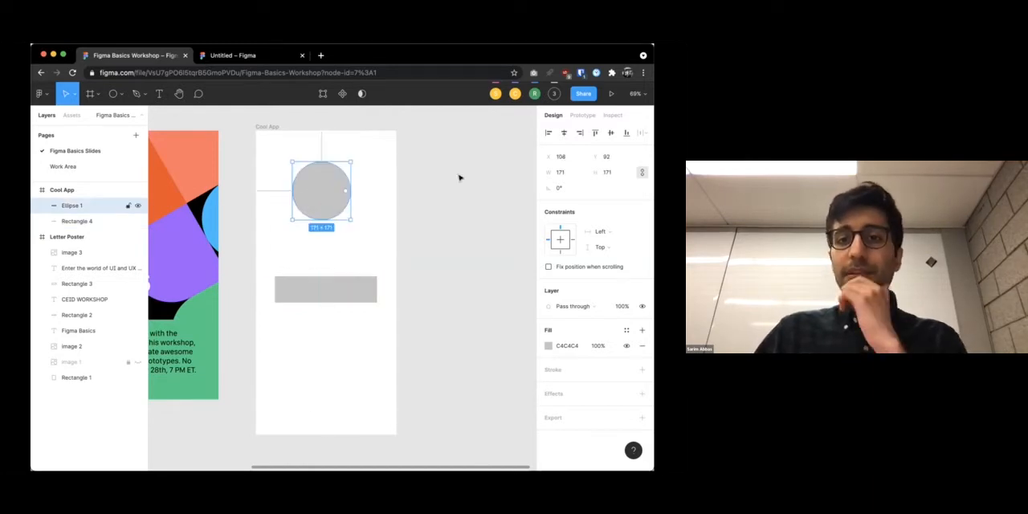
Try the left, horizontal center, right, top and vertical center alignments on the circle within the Cool App frame
left_click(549, 132)
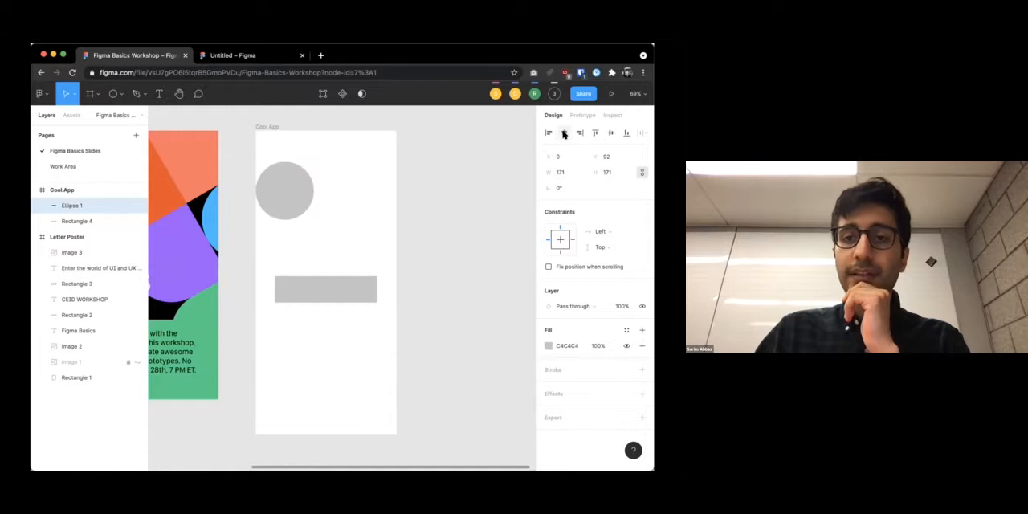
left_click(564, 134)
left_click(580, 133)
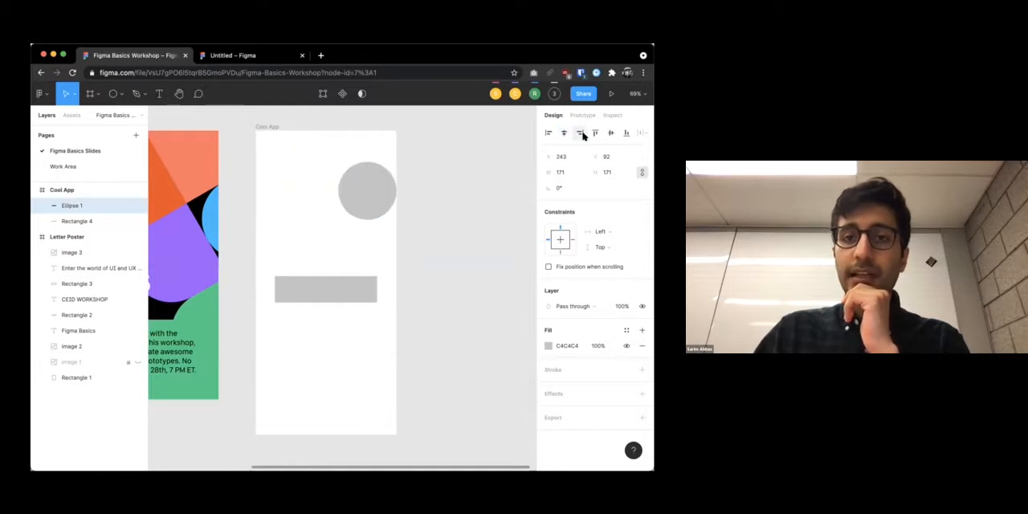
left_click(595, 133)
left_click(611, 134)
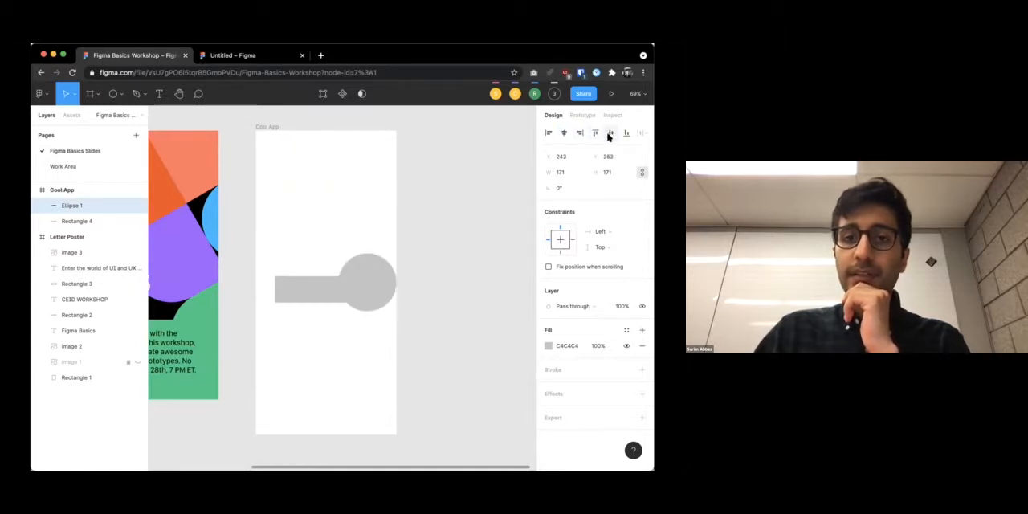
left_click(563, 133)
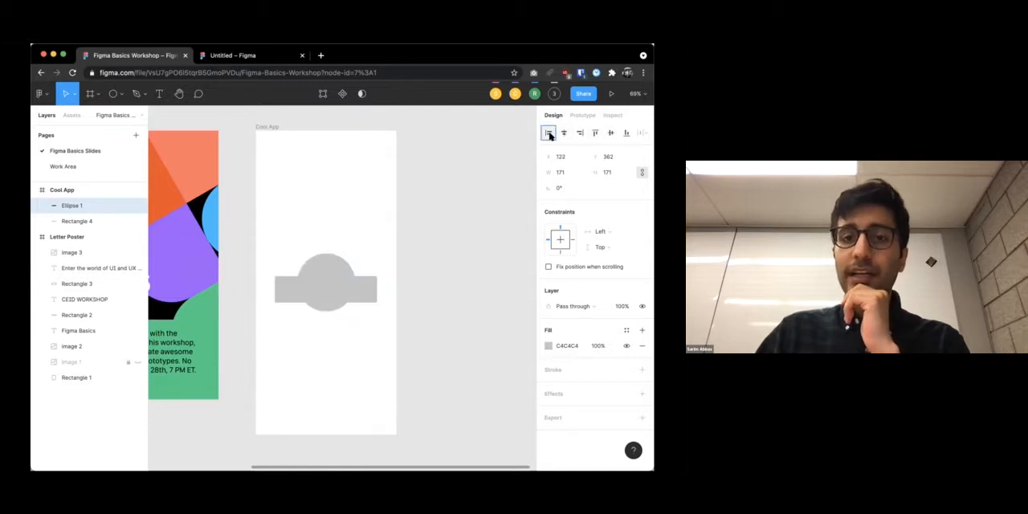
left_click(549, 134)
Reposition the circle centered above the rectangle at about X 121, Y 146, and deselect it
left_click_drag(290, 277, 332, 192)
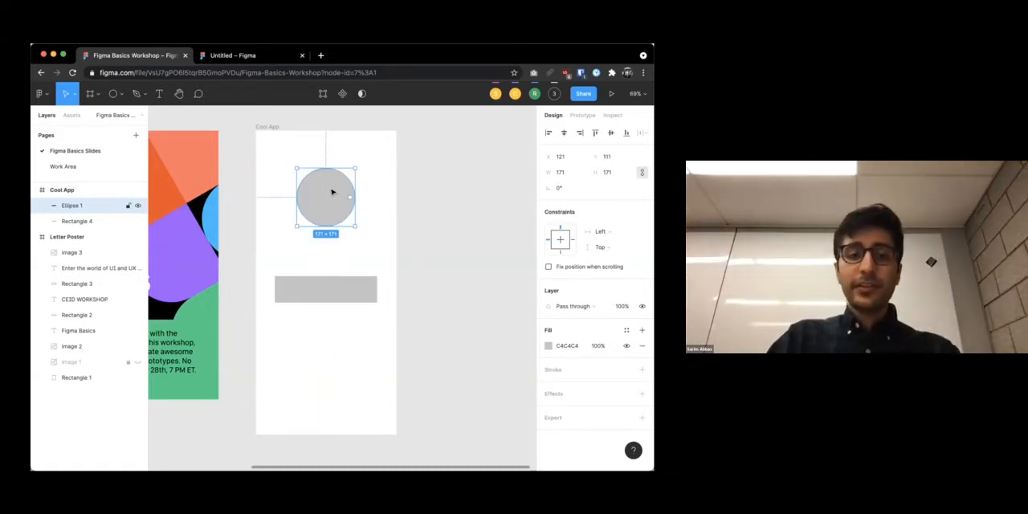
left_click_drag(334, 208, 334, 219)
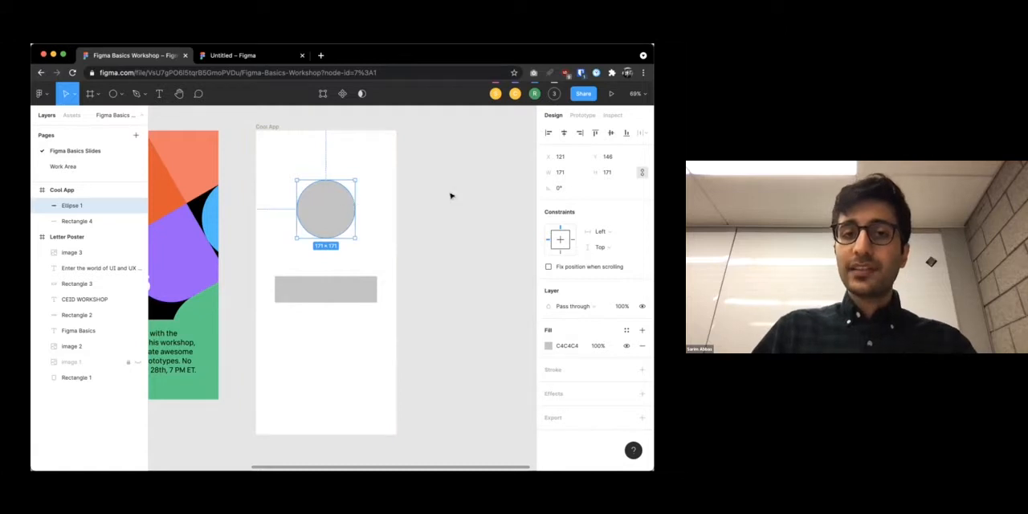
left_click(397, 175)
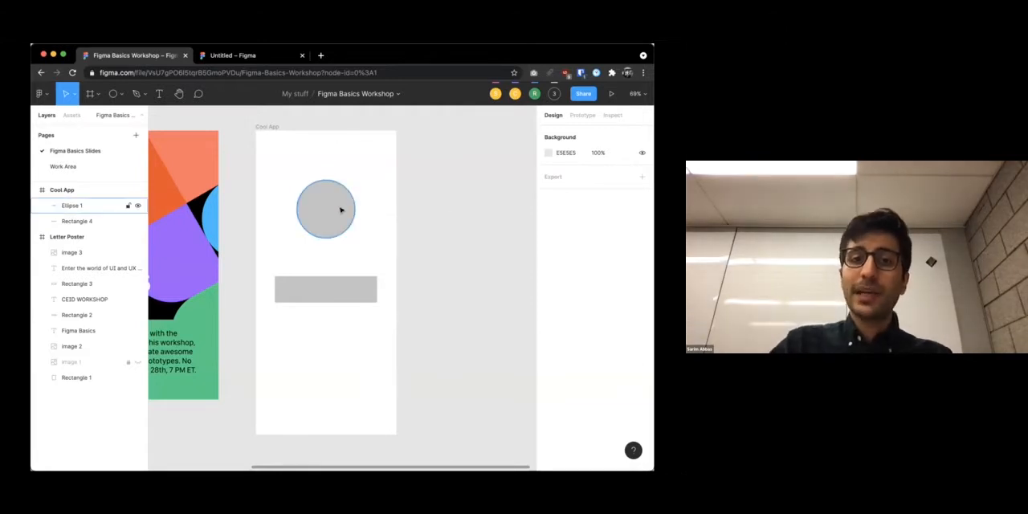
Measure the circle's distances to the edges of the Cool App frame and to the rectangle below it
left_click(340, 210)
key("alt")
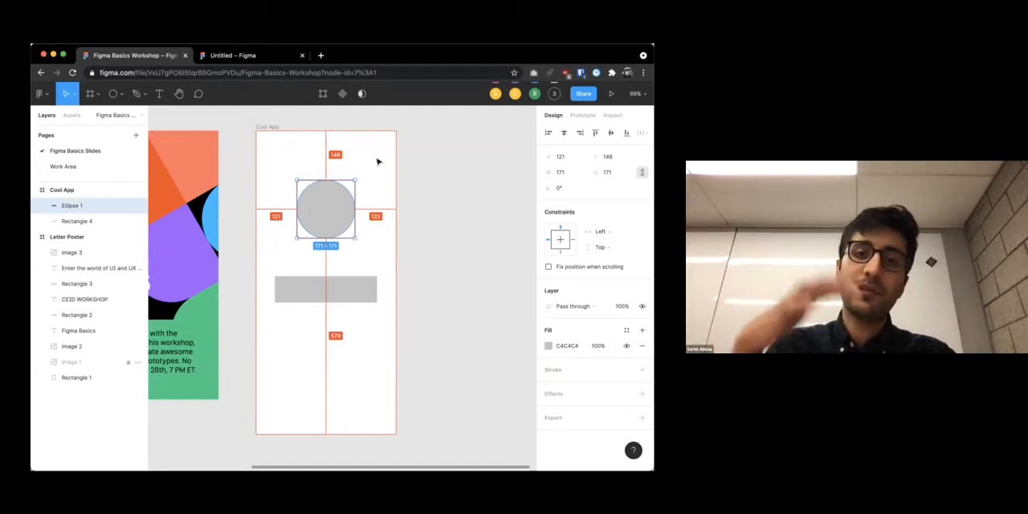
scroll(378, 163, "down", 3)
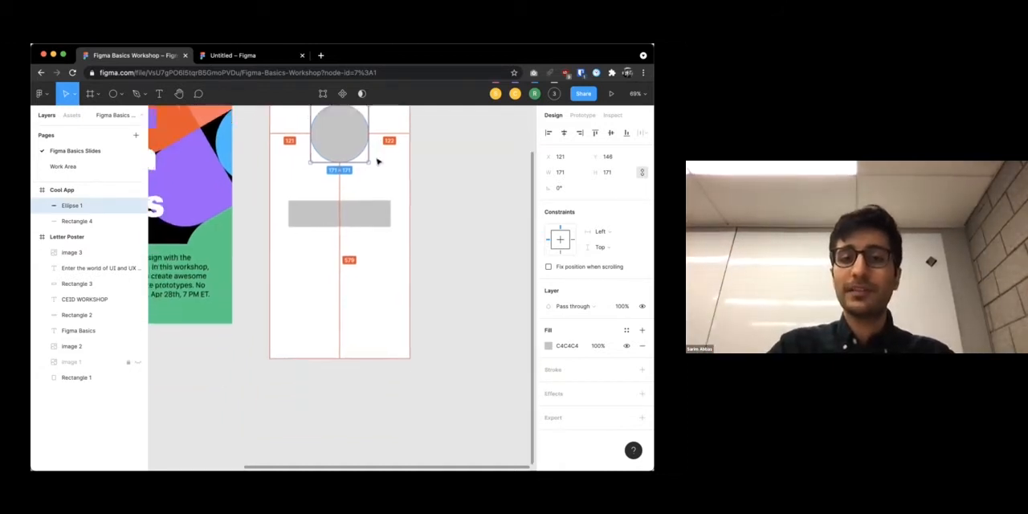
mouse_move(348, 238)
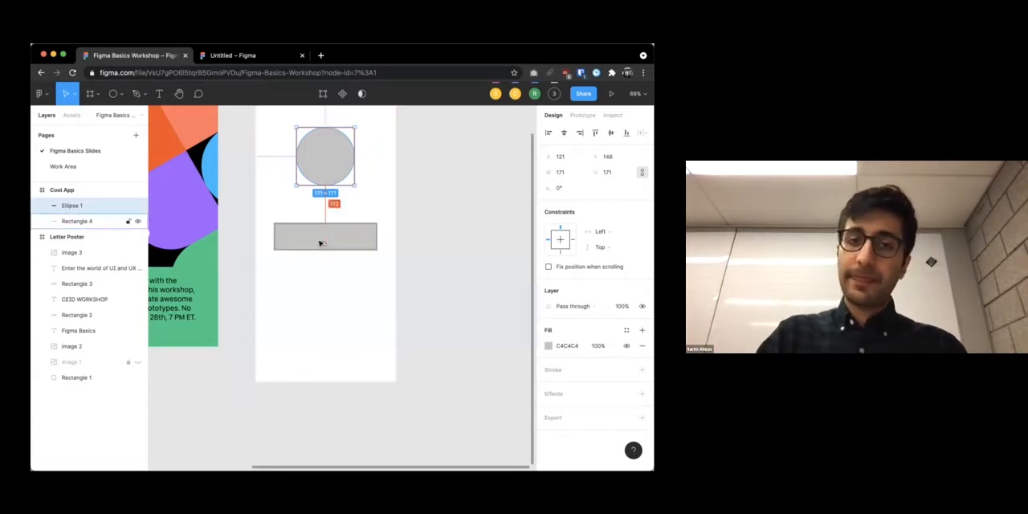
scroll(350, 222, "up", 2)
scroll(348, 222, "down", 4)
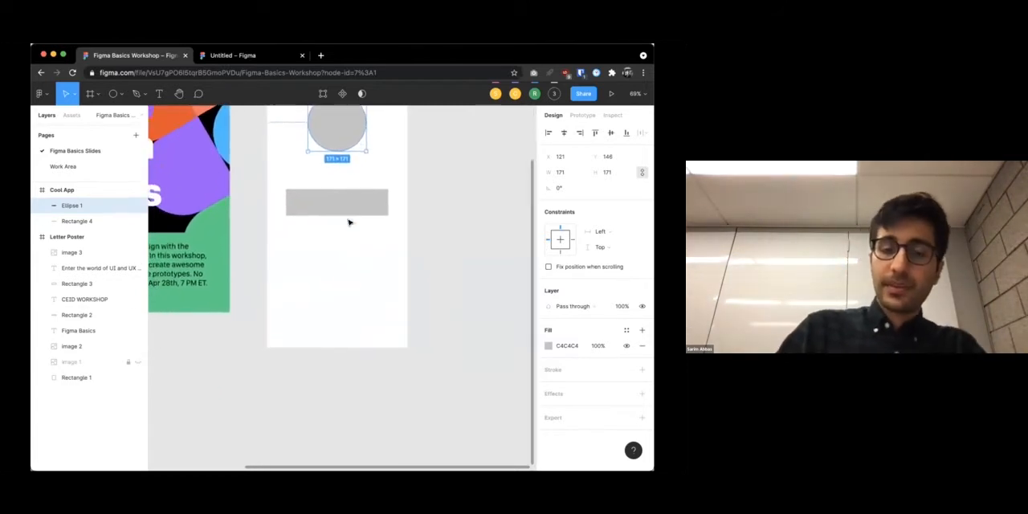
Move the rectangle down to about Y 561, duplicate it, and place the copy directly below with a small gap
left_click(345, 211)
scroll(351, 274, "down", 3)
left_click_drag(347, 228, 350, 261)
key("super+d")
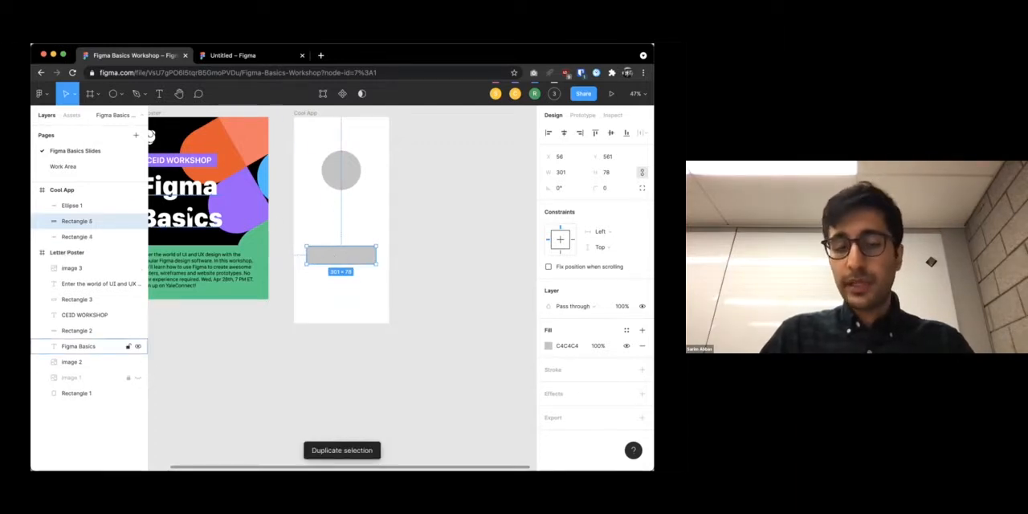
left_click_drag(336, 255, 336, 282)
left_click(423, 254)
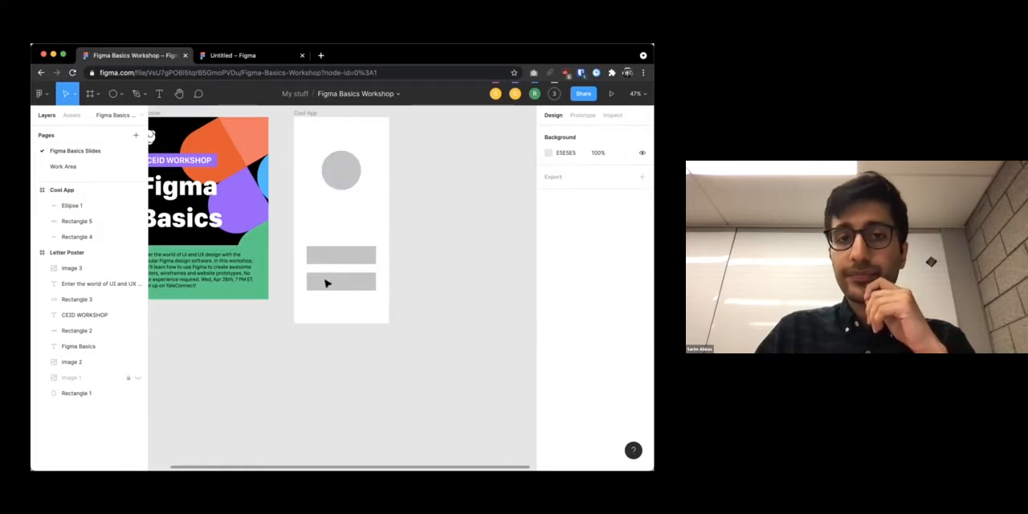
left_click(361, 285)
left_click(396, 252)
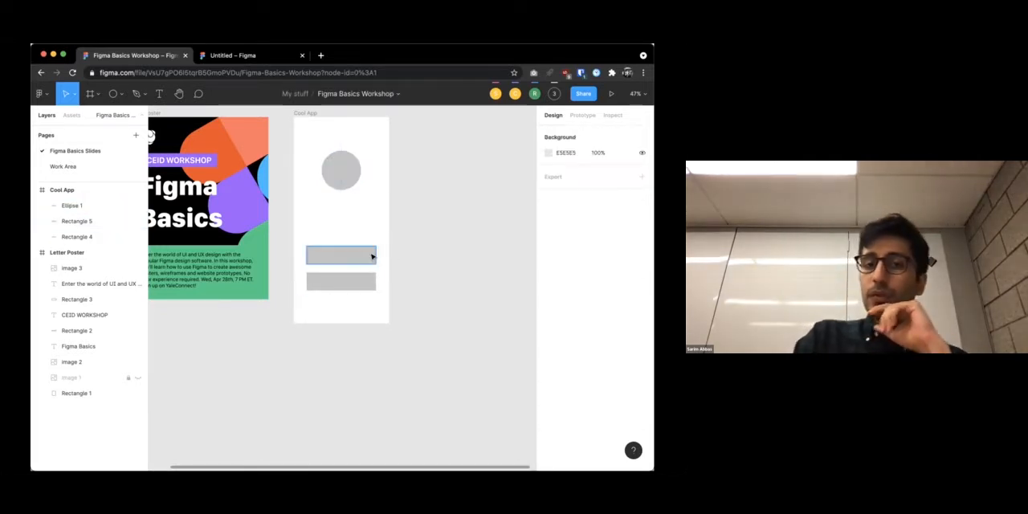
Change the circle's fill to the darker gray AEA6A6 and close the color picker
left_click(354, 177)
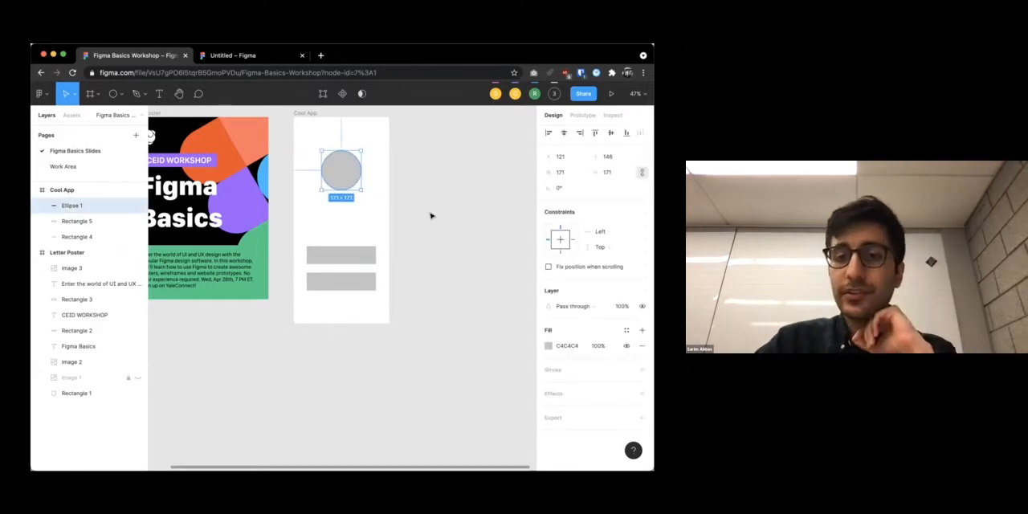
left_click(548, 345)
left_click_drag(465, 278, 423, 265)
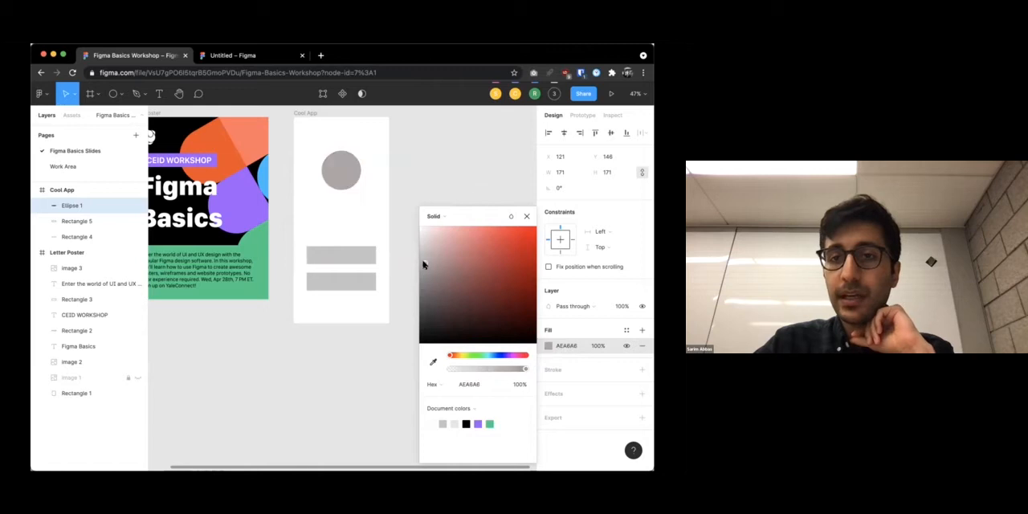
left_click(478, 192)
Round the corners of the upper gray rectangle in the Cool App frame to a radius of about 16, and deselect it
left_click(365, 256)
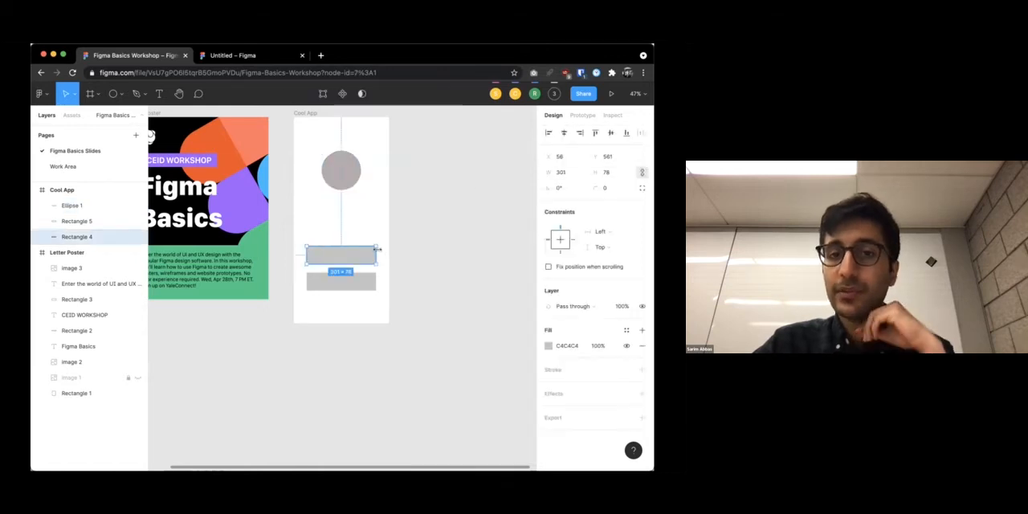
scroll(370, 253, "up", 5)
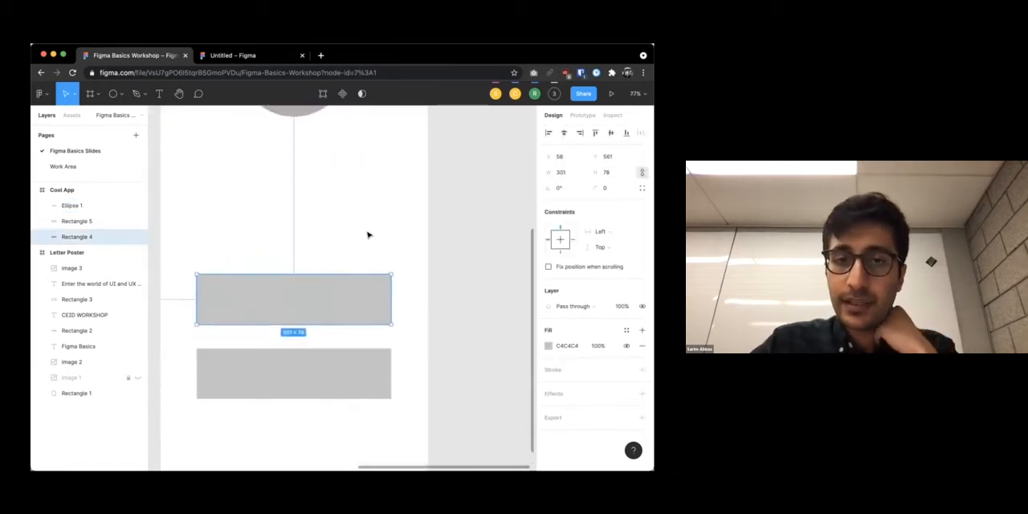
key("Escape")
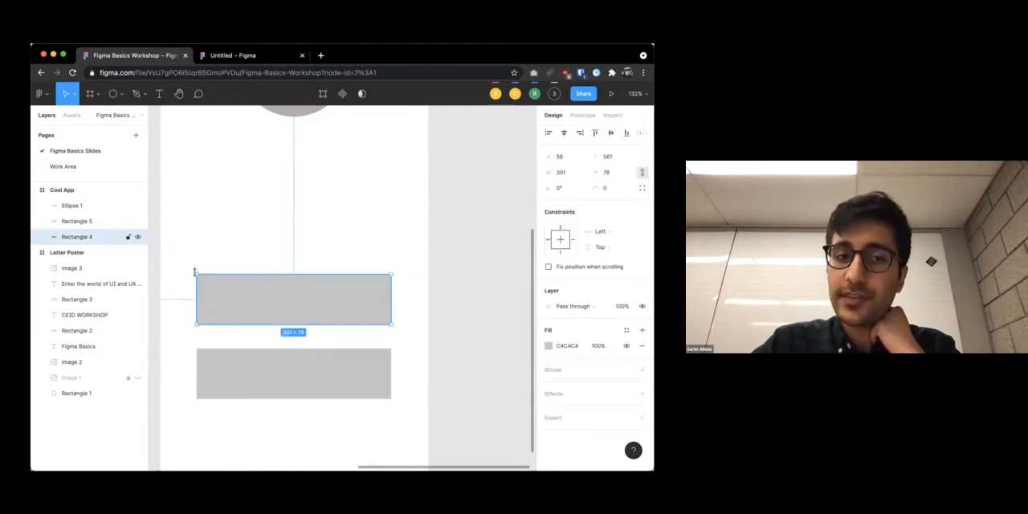
scroll(224, 288, "up", 3)
scroll(241, 285, "down", 1)
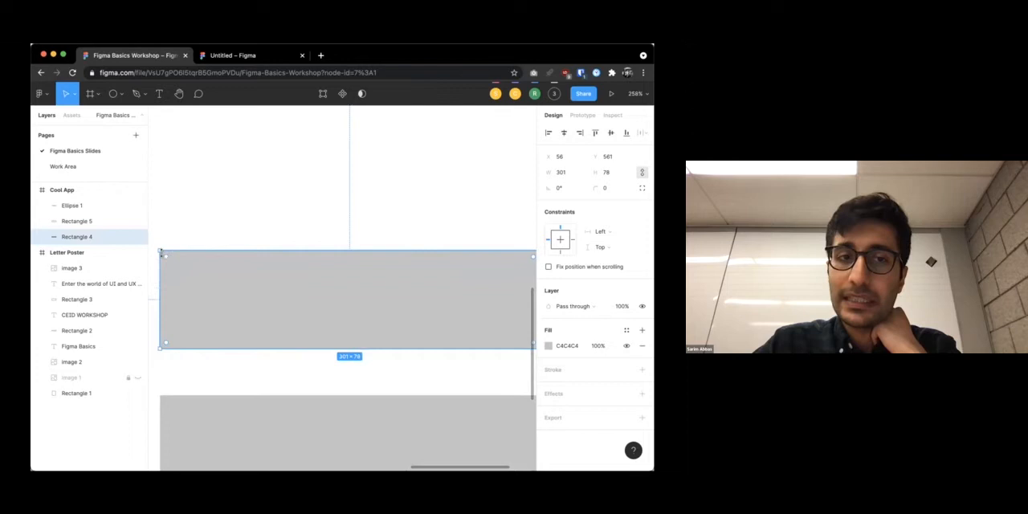
left_click_drag(167, 260, 174, 278)
left_click(234, 185)
Round the corners of the lower gray rectangle to a radius of about 20 by eye, and deselect it
scroll(234, 184, "down", 2)
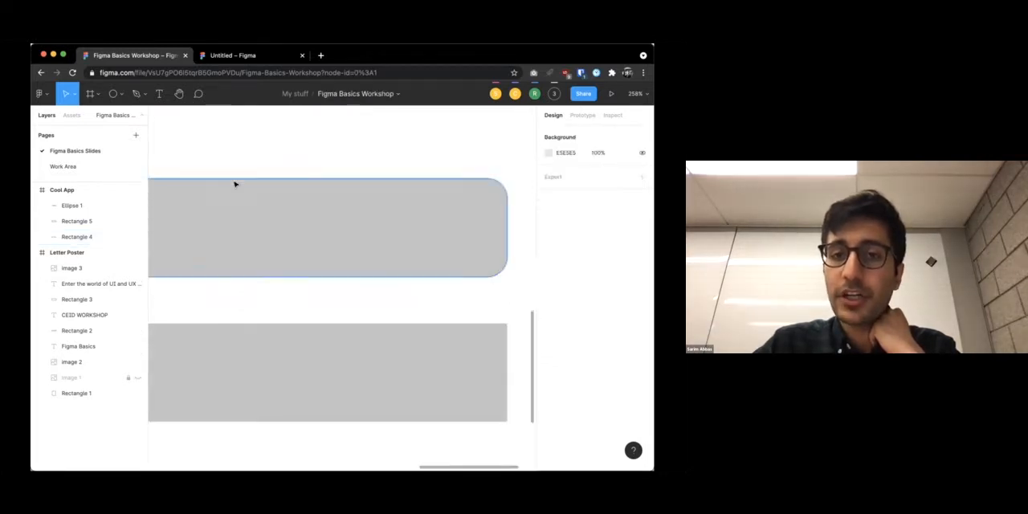
scroll(234, 185, "down", 5)
left_click(234, 257)
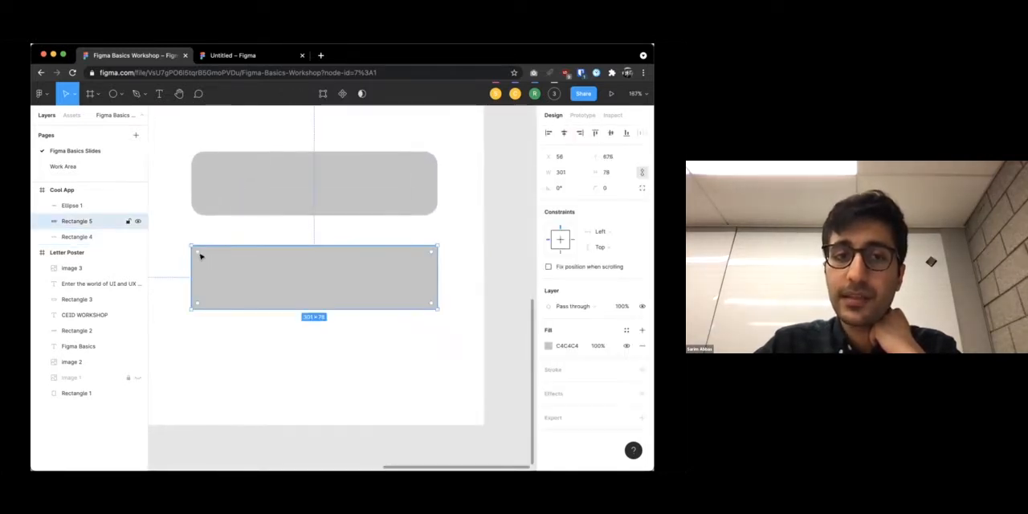
left_click_drag(200, 254, 212, 260)
left_click(234, 219)
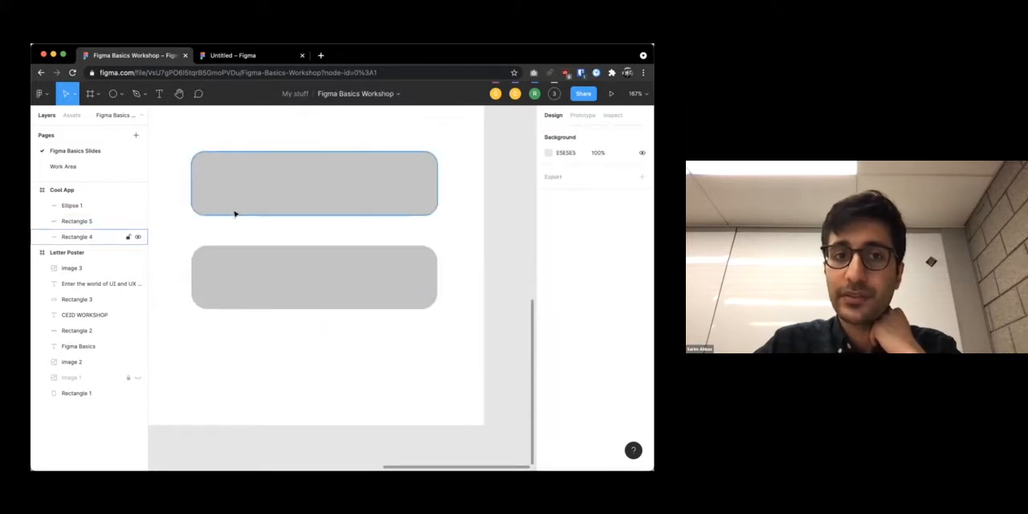
Compare the corner radii of both gray rectangles, set the lower one's radius to 16 to match, and deselect it
left_click(233, 275)
left_click(246, 196)
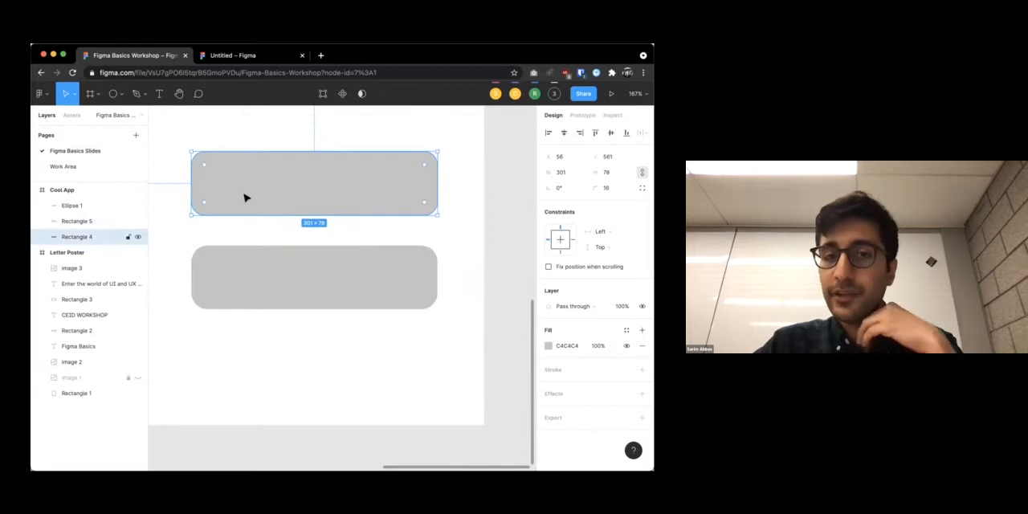
left_click(277, 127)
left_click(347, 195)
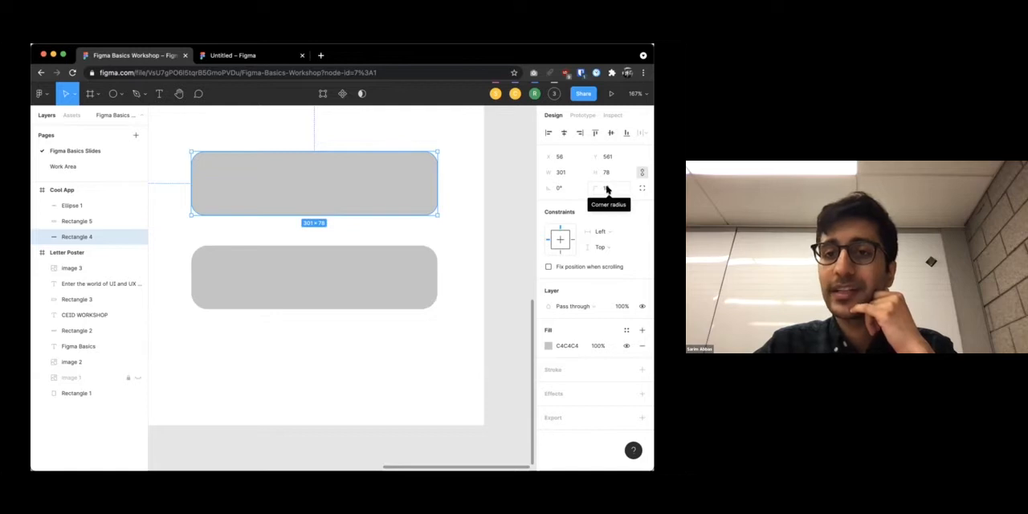
left_click(363, 273)
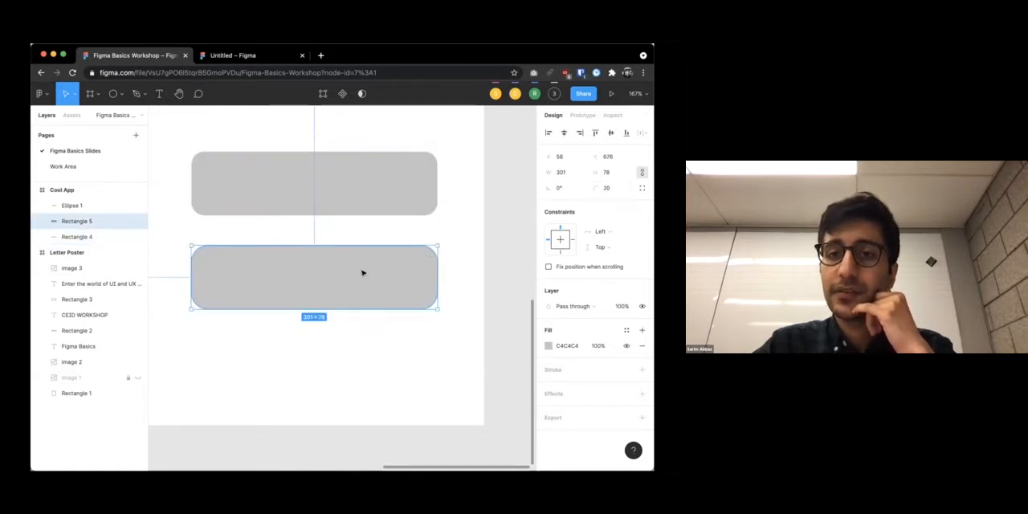
left_click(605, 187)
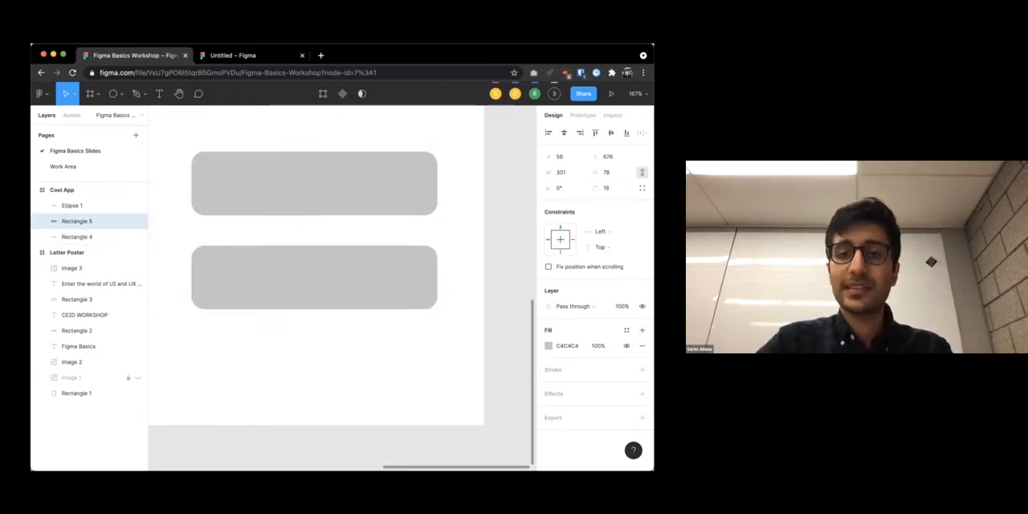
left_click(420, 207)
left_click(479, 214)
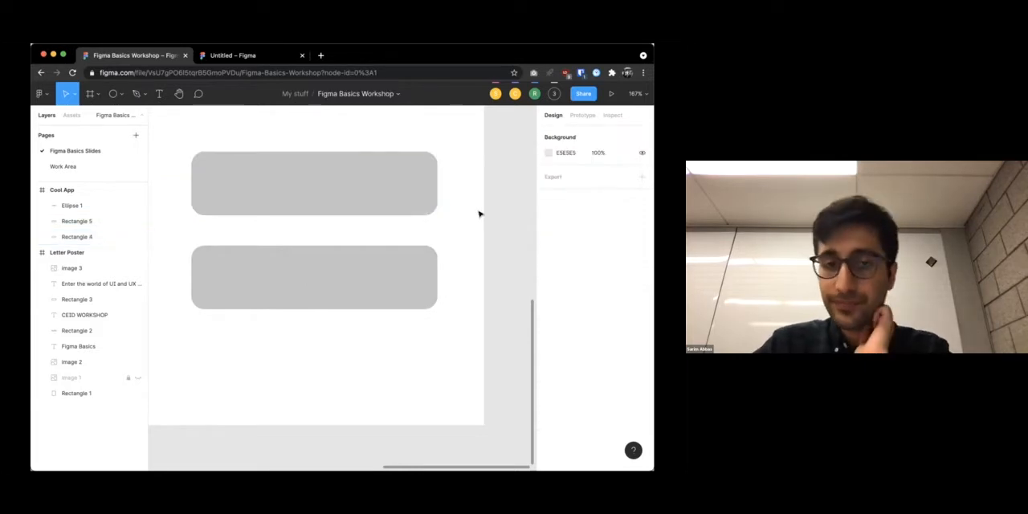
Try adjusting the upper rectangle's position, size and rotation numerically, to about 204.53 × 53 and 23.5°
scroll(478, 214, "down", 3)
left_click(383, 177)
left_click(378, 239)
left_click(390, 177)
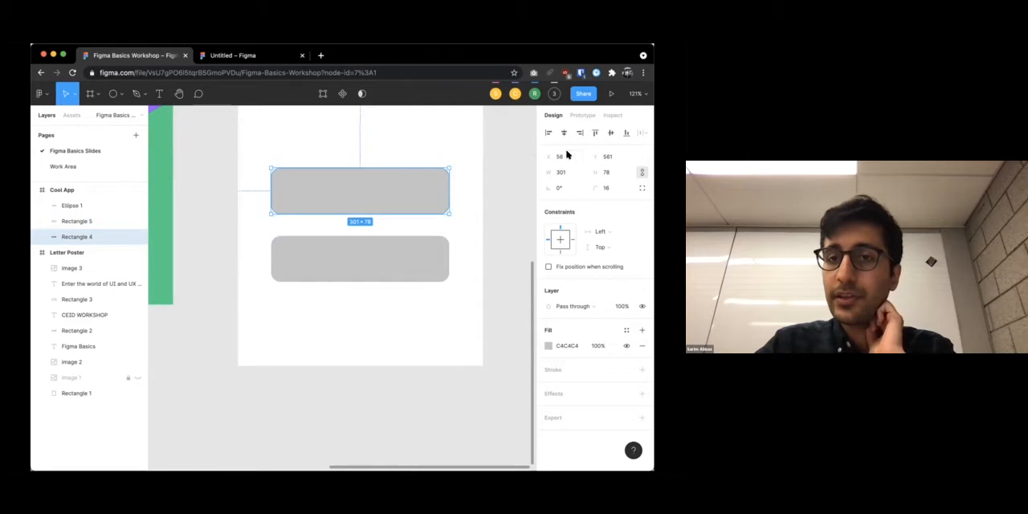
mouse_move(546, 156)
left_mouse_down()
mouse_move(537, 156)
mouse_move(557, 157)
mouse_move(527, 156)
mouse_move(550, 164)
mouse_move(533, 165)
left_mouse_up()
left_click_drag(594, 156, 544, 187)
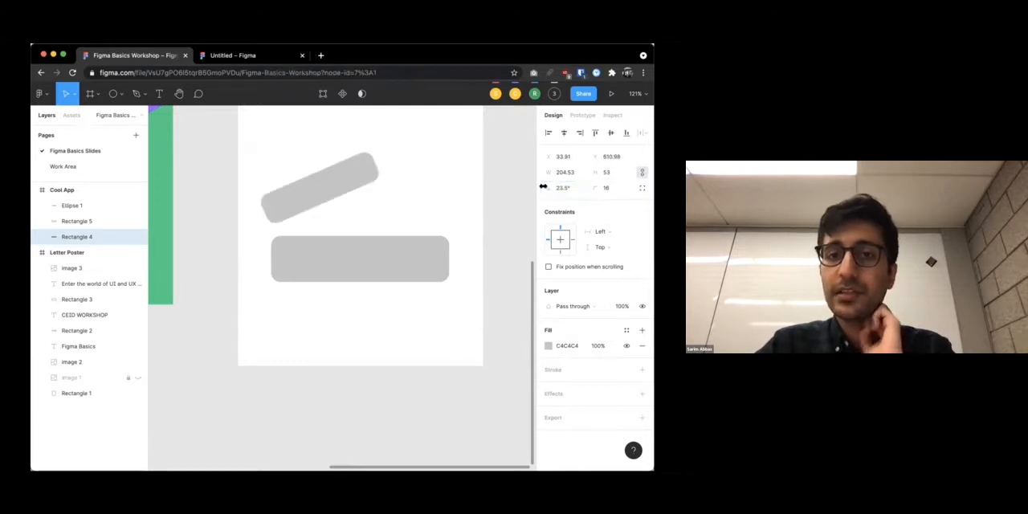
Undo the position, size and rotation changes made to the upper rectangle
left_click(502, 191)
key("super+z")
key("super+z")
key("super+z")
key("super+z")
key("super+z")
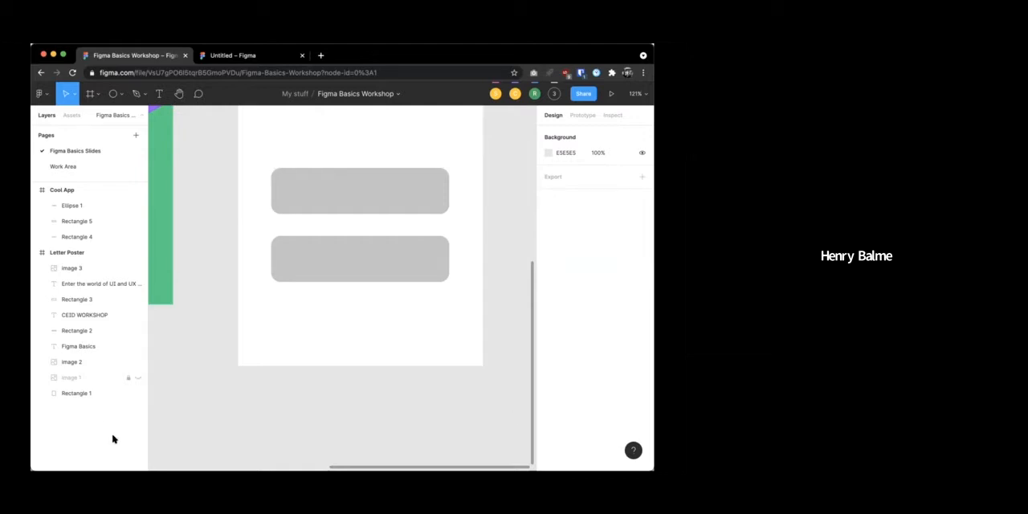
scroll(258, 328, "down", 5)
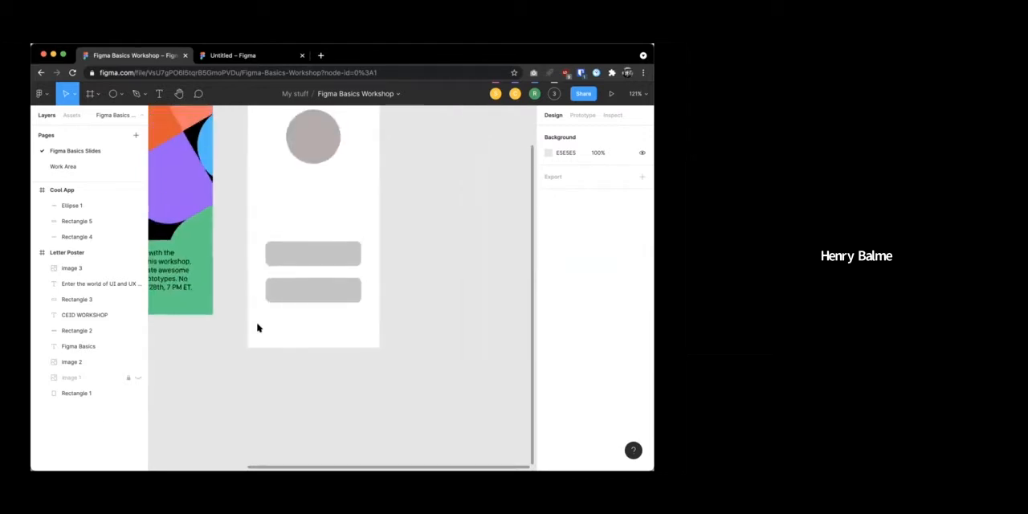
scroll(258, 328, "down", 3)
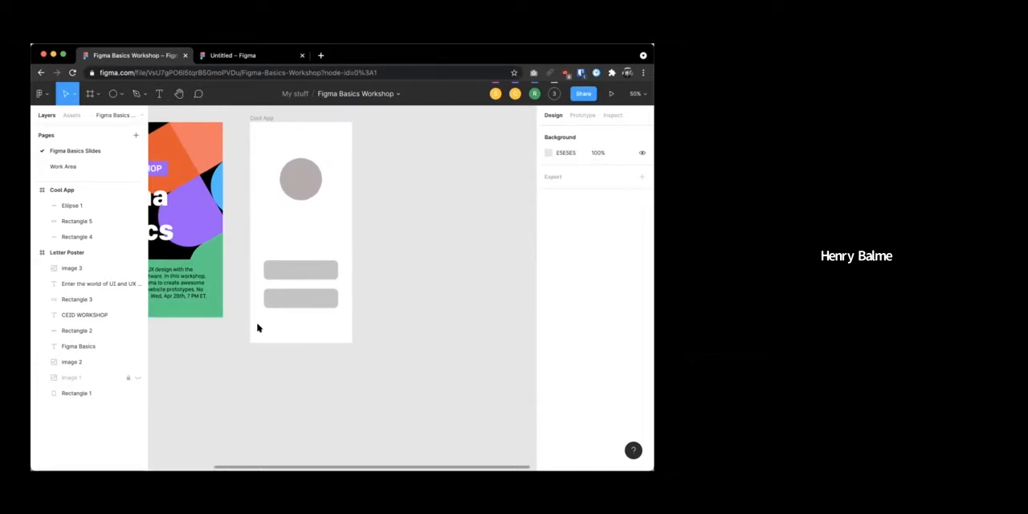
scroll(258, 328, "up", 1)
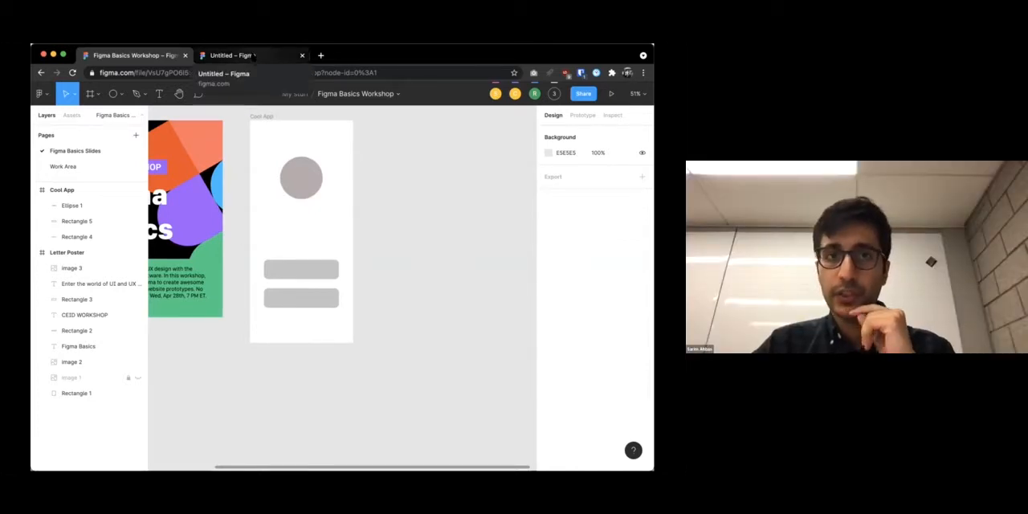
Open figma.com in a new browser tab to view the recently viewed files
left_click(249, 55)
left_click(320, 55)
type("figma.com")
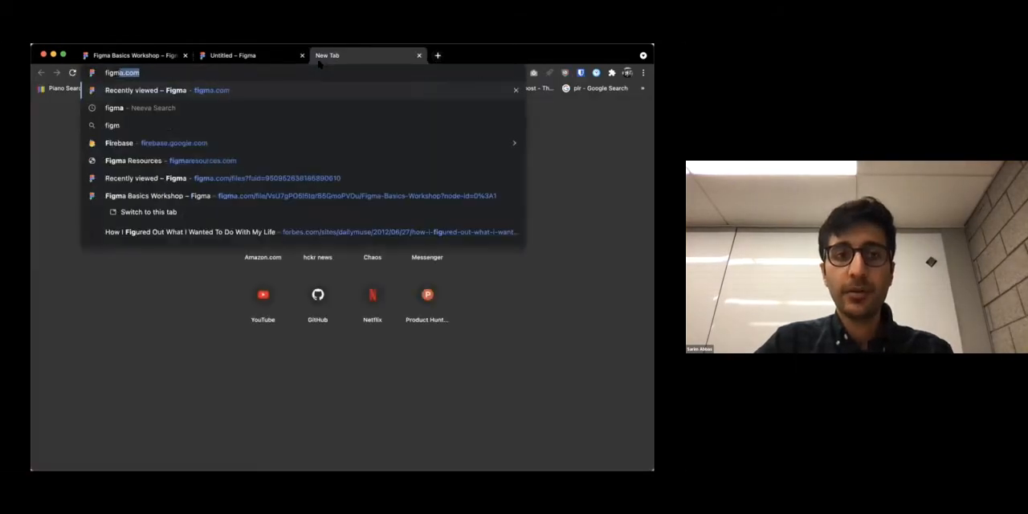
key("Return")
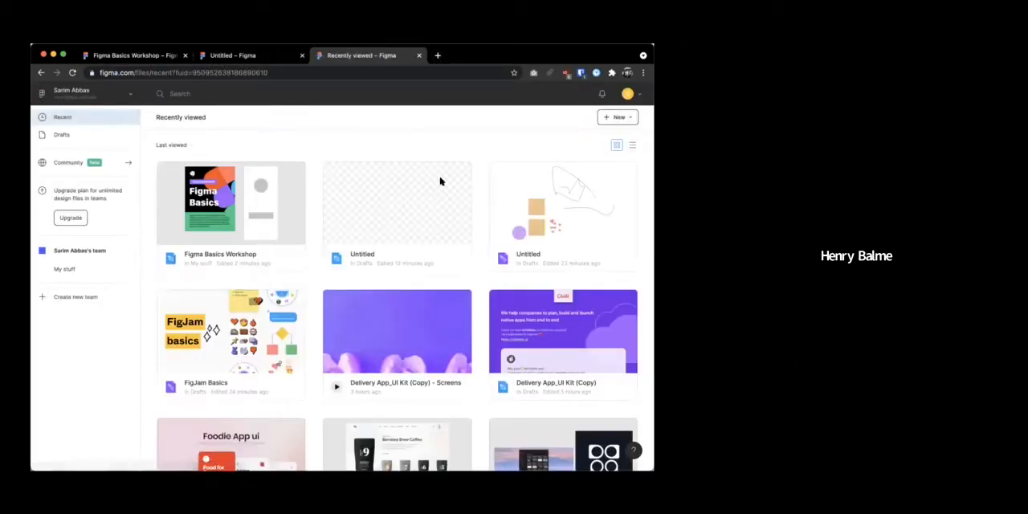
Return to the Figma Basics Workshop file and view its Work Area page, then the Figma Basics Slides page
left_click(157, 59)
scroll(285, 166, "left", 2)
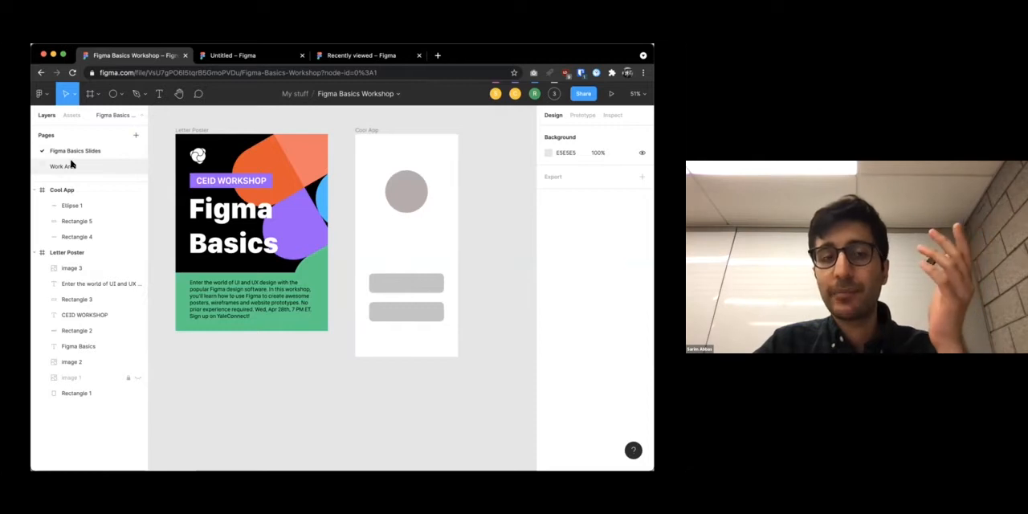
left_click(71, 164)
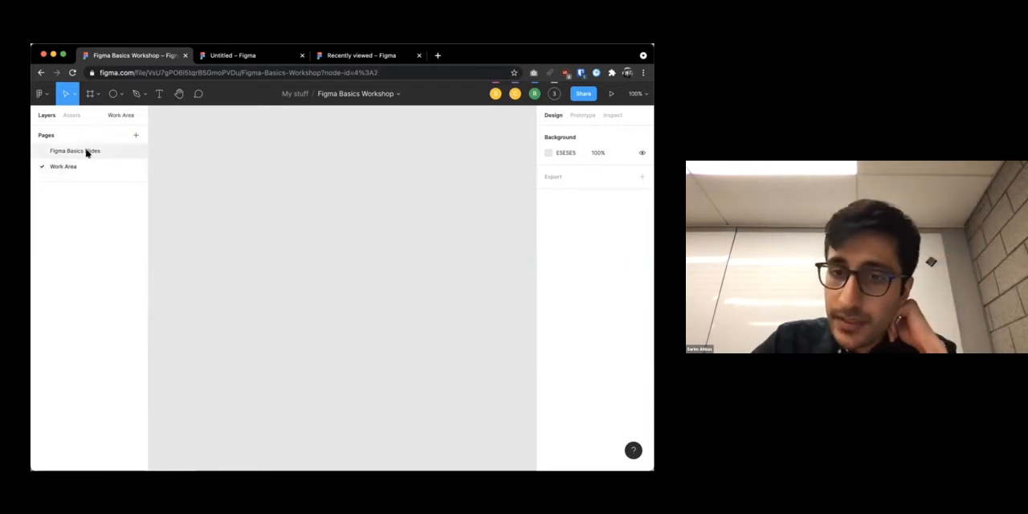
left_click(87, 152)
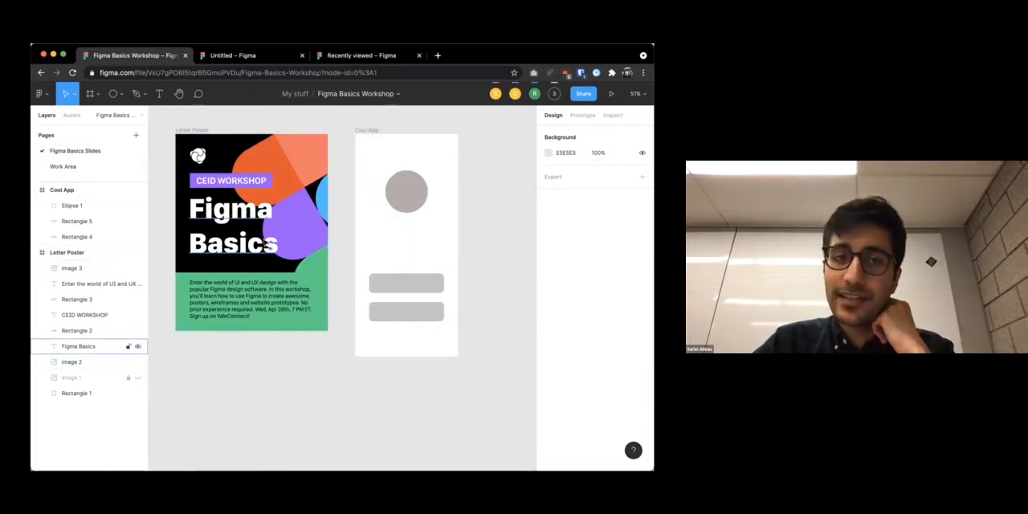
Add an iPhone 11 Pro Max frame to the Work Area page, move it to about X -1187, Y -1041, and deselect it
left_click(67, 166)
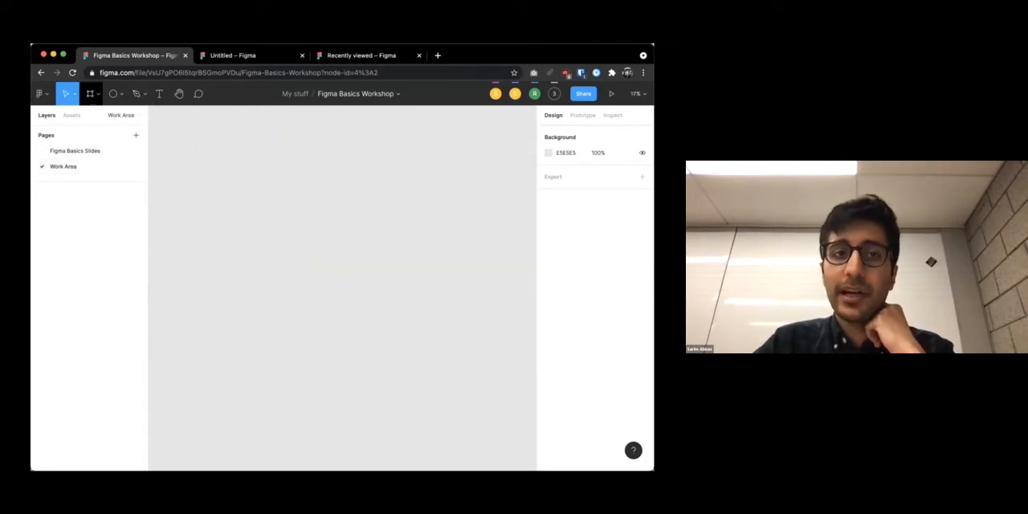
key("f")
left_click(565, 166)
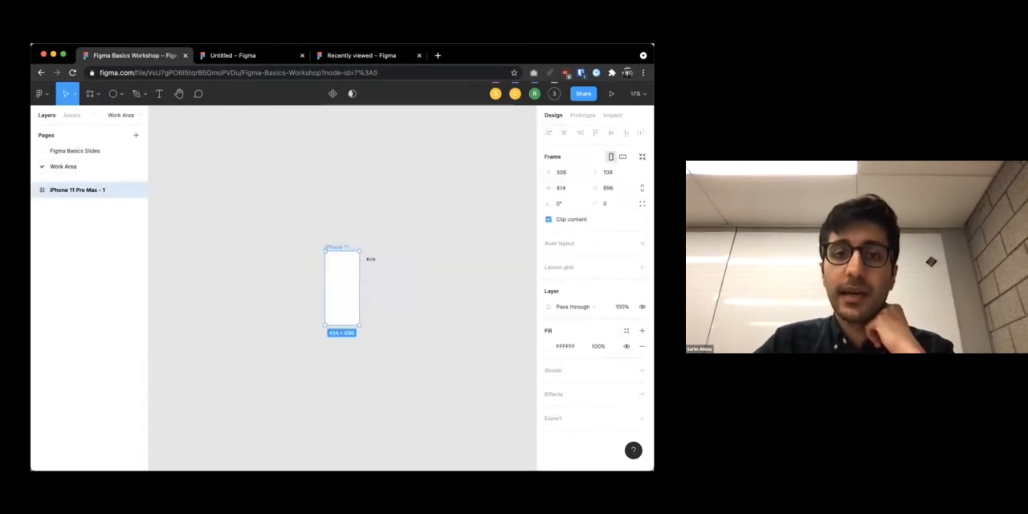
left_click_drag(338, 247, 220, 154)
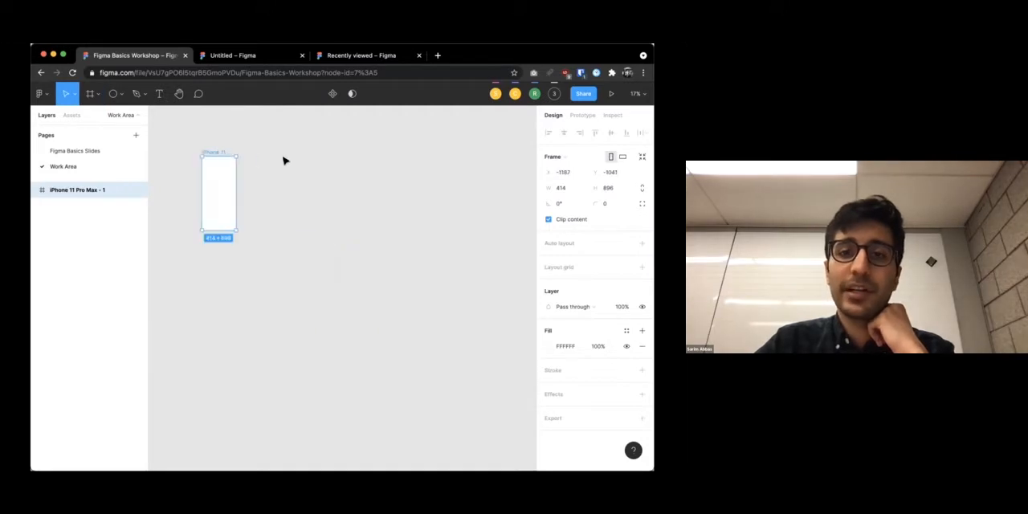
left_click(426, 176)
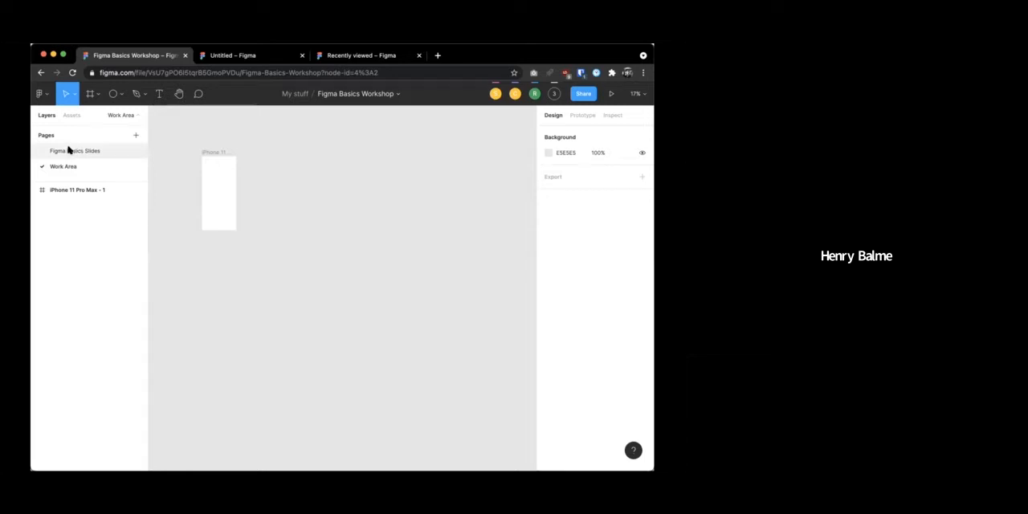
Change the iPhone 11 Pro Max frame's fill to a bright blue and deselect the frame
left_click(231, 176)
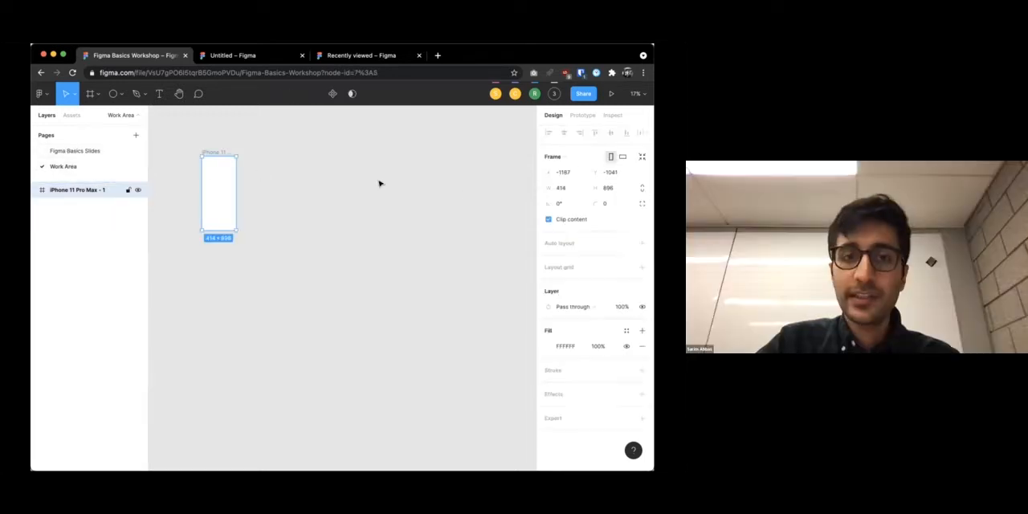
left_click(549, 346)
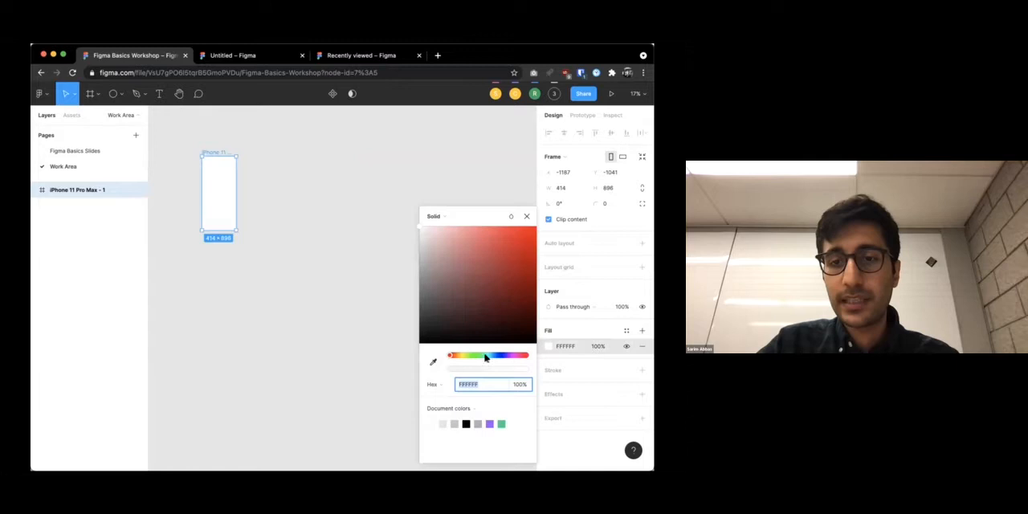
left_click_drag(485, 356, 491, 357)
left_click_drag(478, 323, 569, 238)
left_click(342, 173)
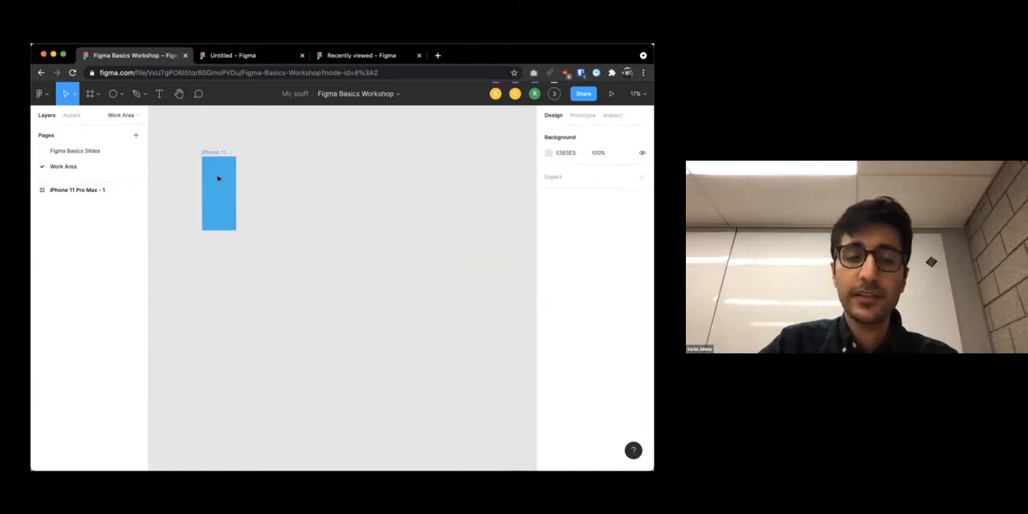
Switch between the Figma Basics Slides and Work Area pages to compare them, ending on the slides page with both frames in view
left_click(67, 151)
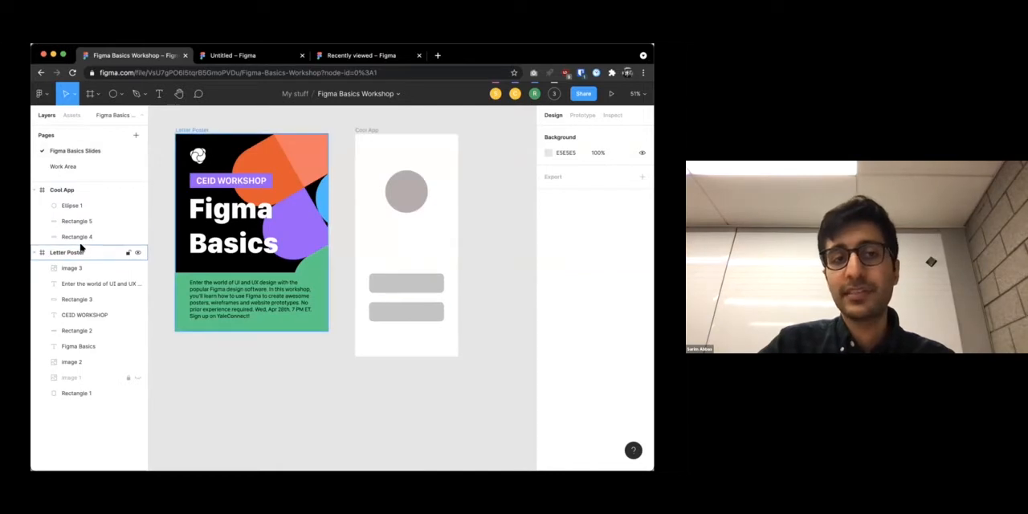
left_click(60, 167)
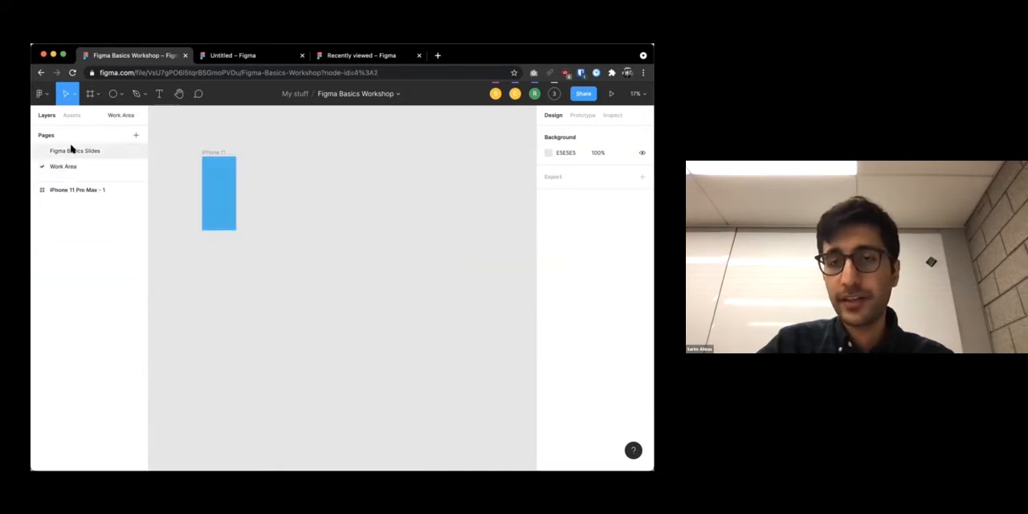
left_click(73, 150)
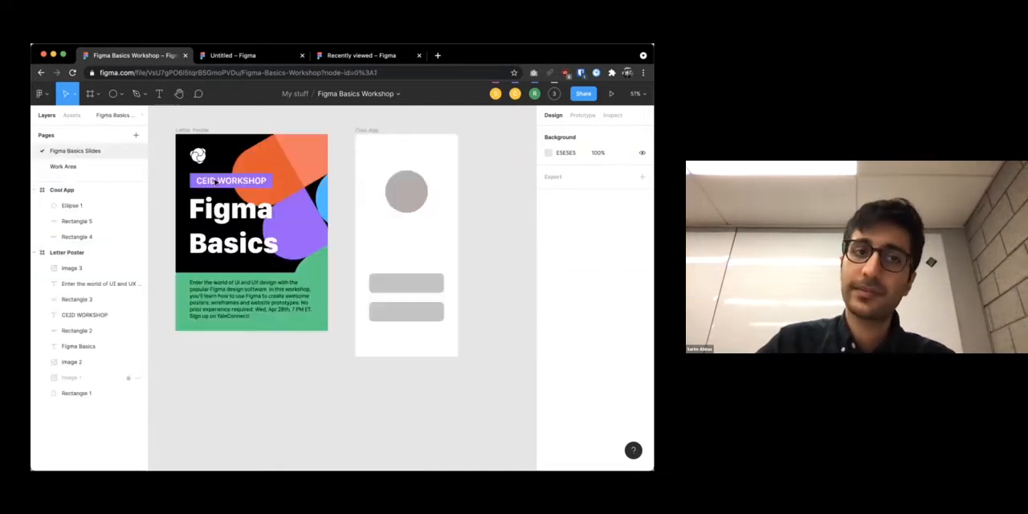
scroll(474, 274, "down", 3)
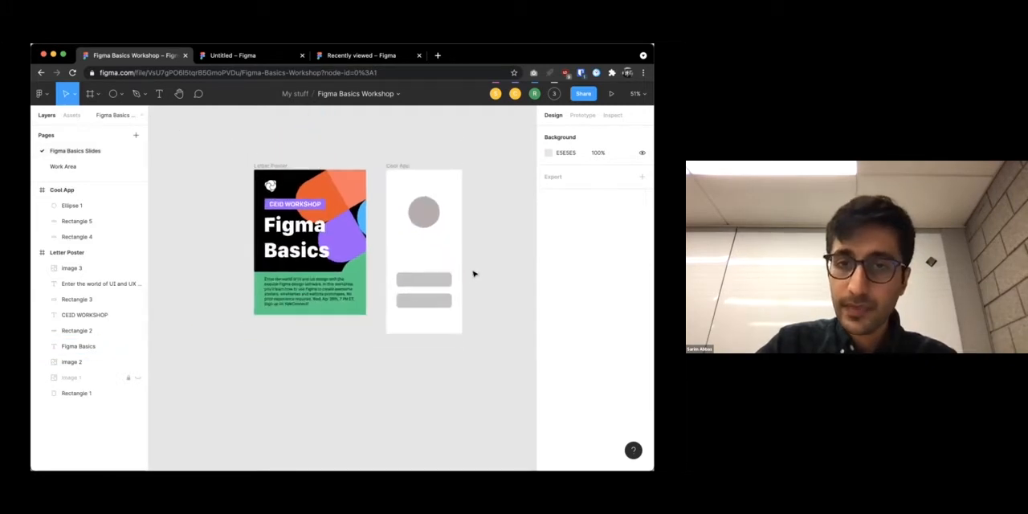
scroll(474, 274, "right", 1)
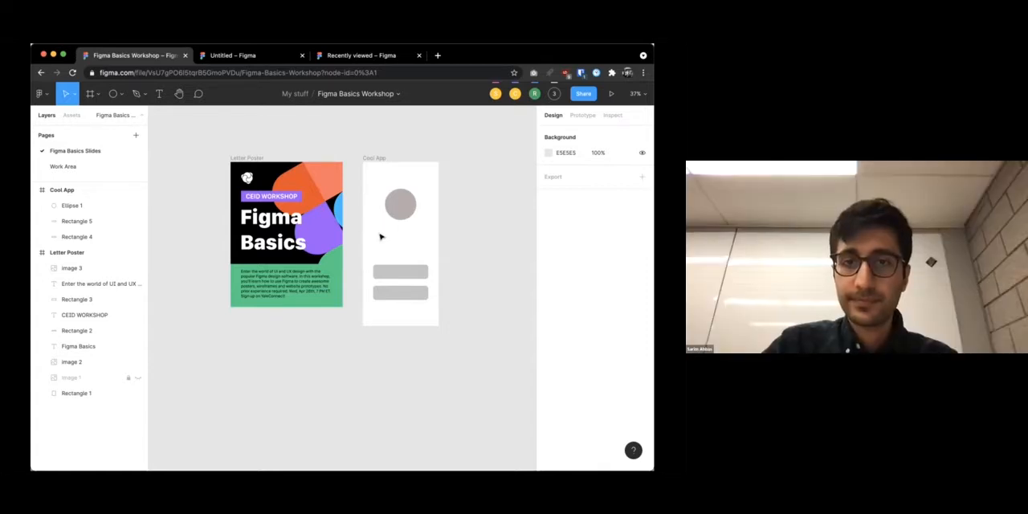
Select the Cool App frame, view its fill color settings, and deselect the frame
scroll(384, 237, "right", 3)
scroll(384, 237, "right", 2)
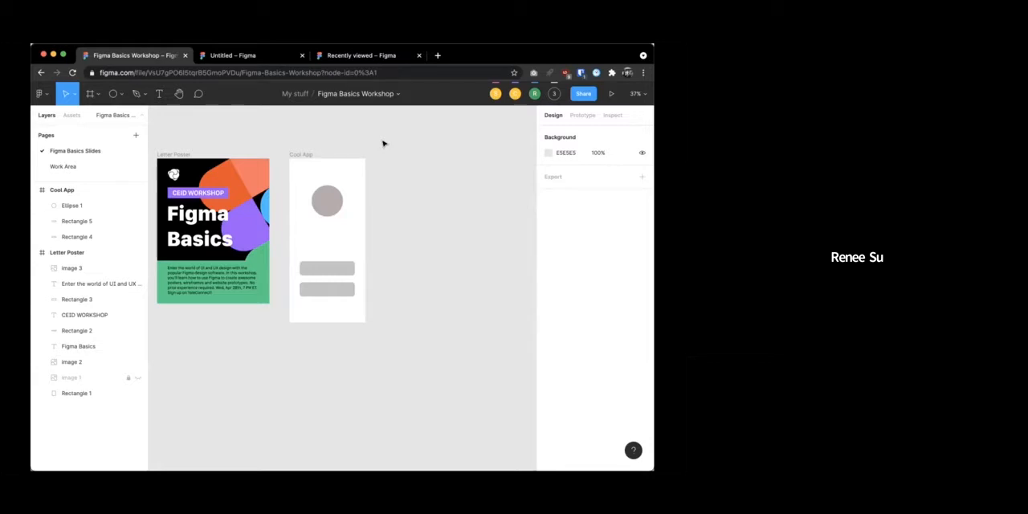
left_click(302, 153)
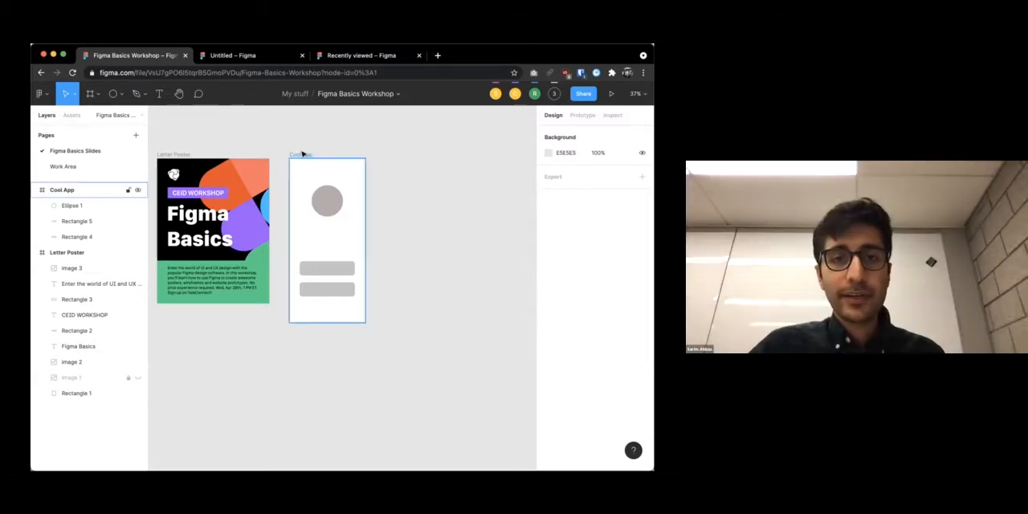
left_click(303, 153)
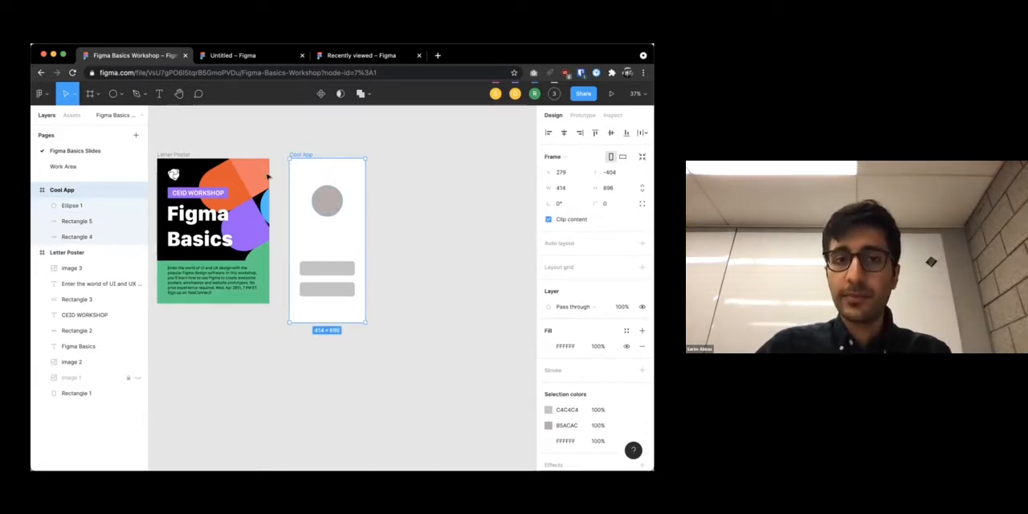
left_click(397, 186)
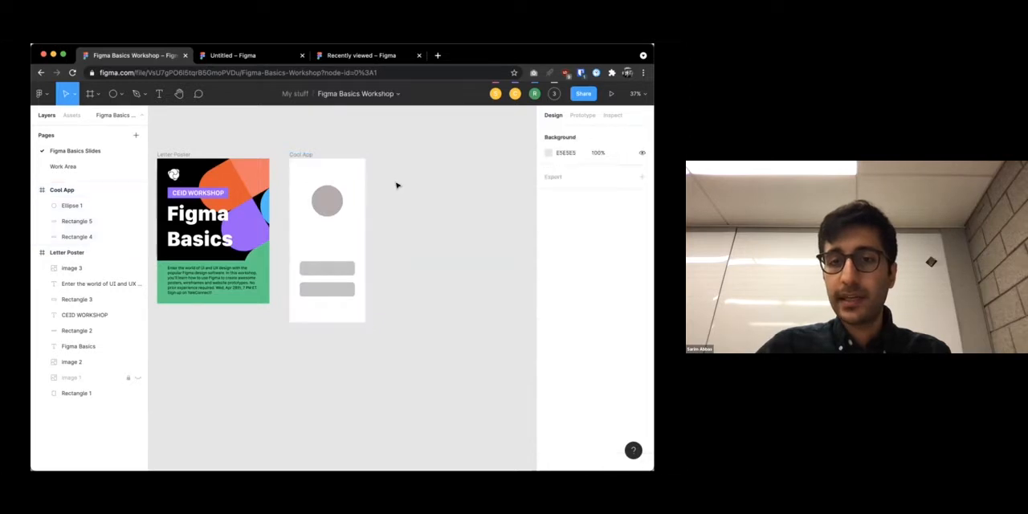
left_click(303, 158)
left_click(549, 345)
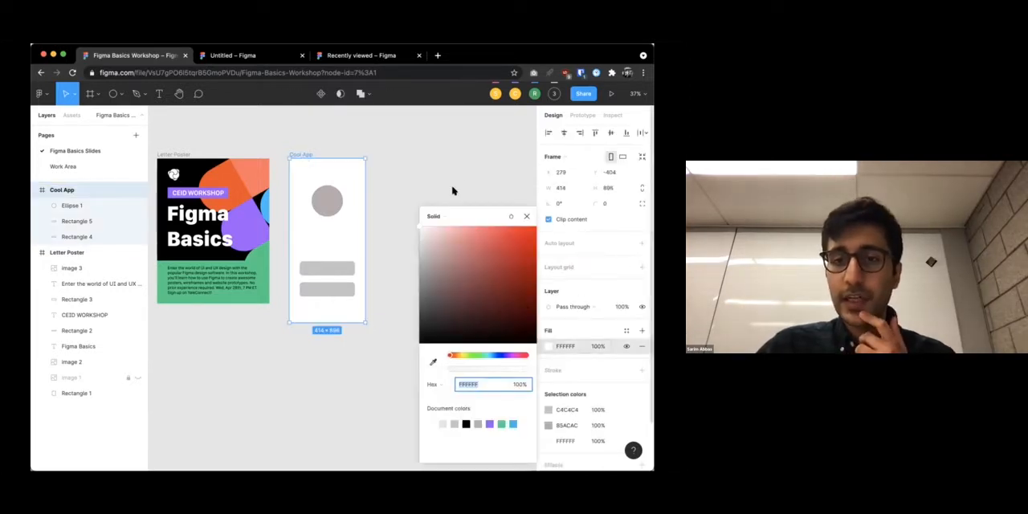
left_click(179, 141)
Draw a rectangle of about 414 × 911 covering the whole Cool App frame
key("f")
left_click(114, 93)
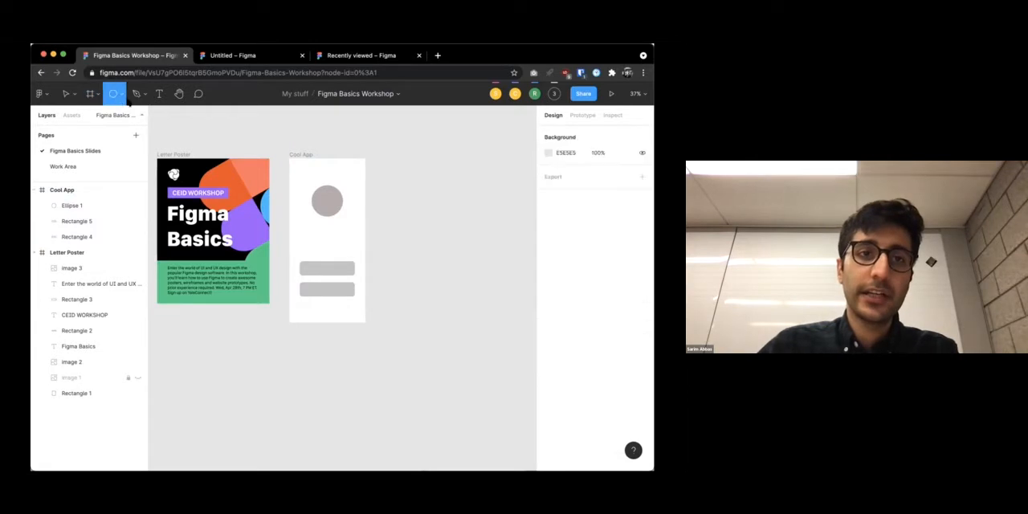
left_click(122, 94)
left_click(104, 114)
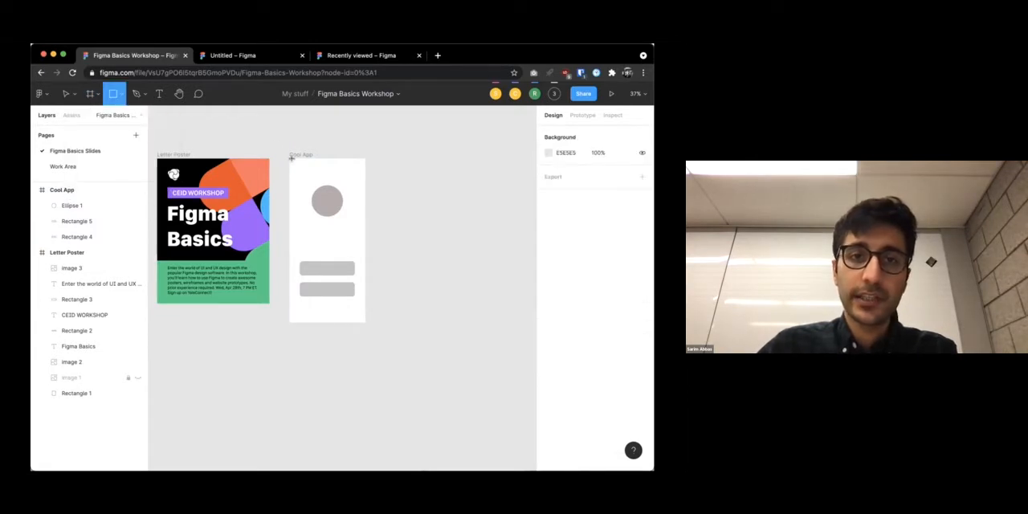
mouse_move(293, 164)
left_mouse_down()
mouse_move(367, 337)
mouse_move(362, 326)
left_mouse_up()
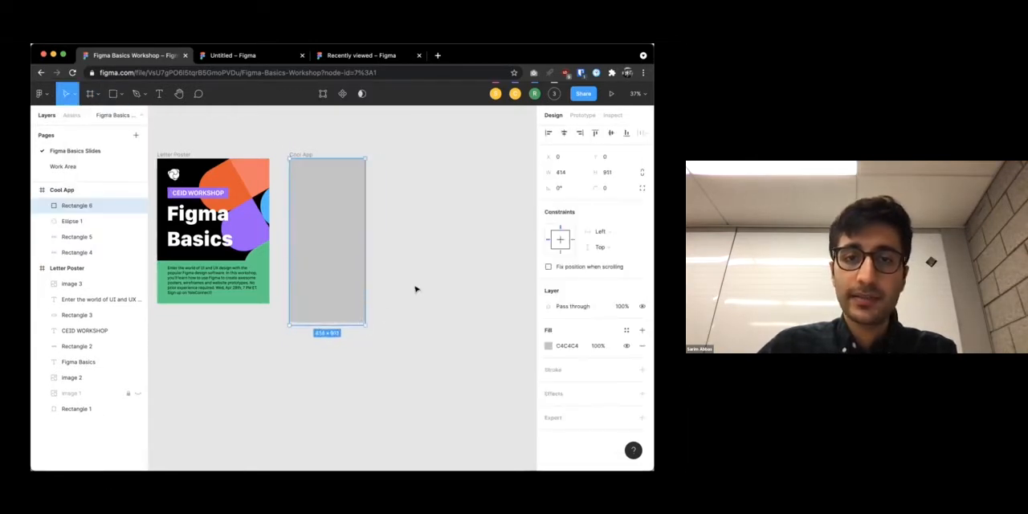
Fill the new rectangle with dark brown 402C2C and move it below the other layers in the Cool App frame
left_click(548, 347)
left_click(456, 314)
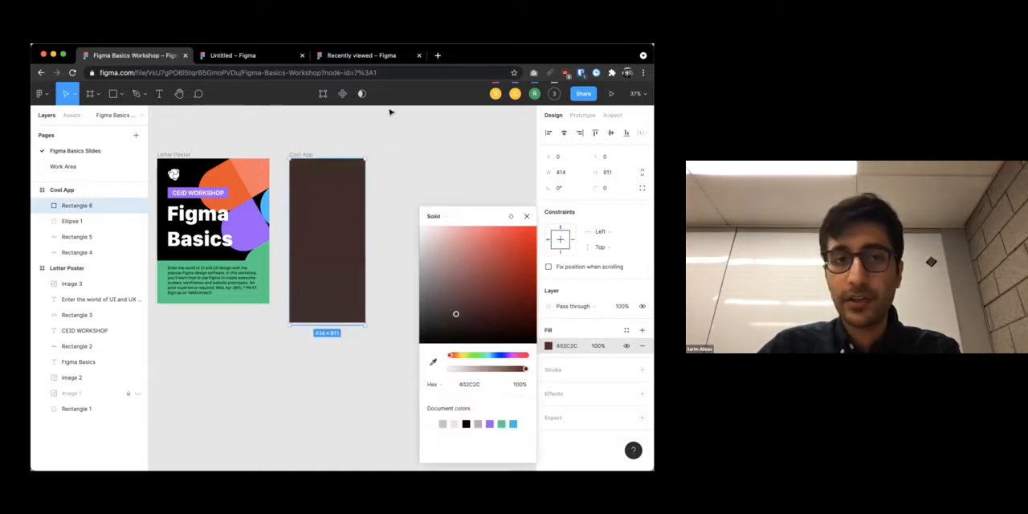
left_click_drag(79, 206, 81, 254)
right_click(79, 253)
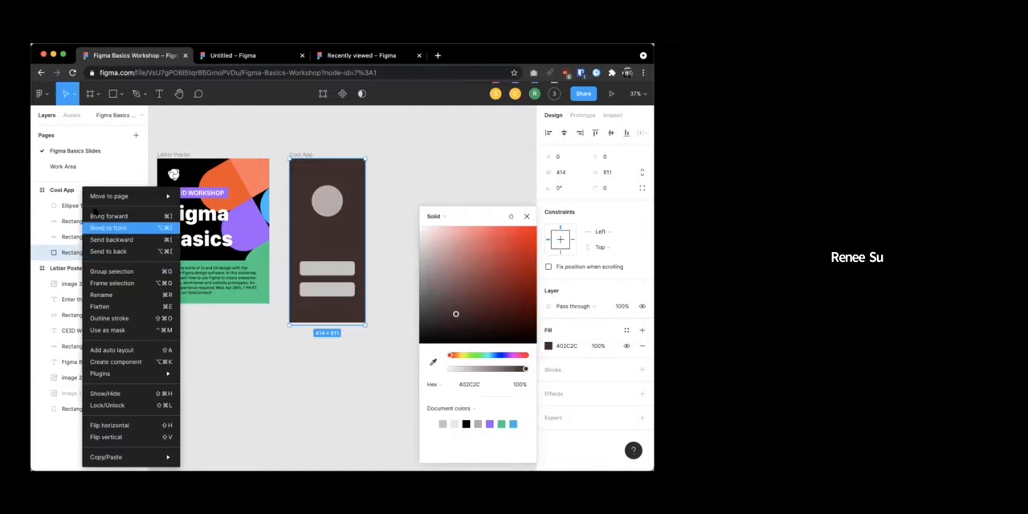
left_click(62, 246)
Rename the dark brown rectangle's layer Background, lock it, and deselect
double_click(63, 255)
type("Background")
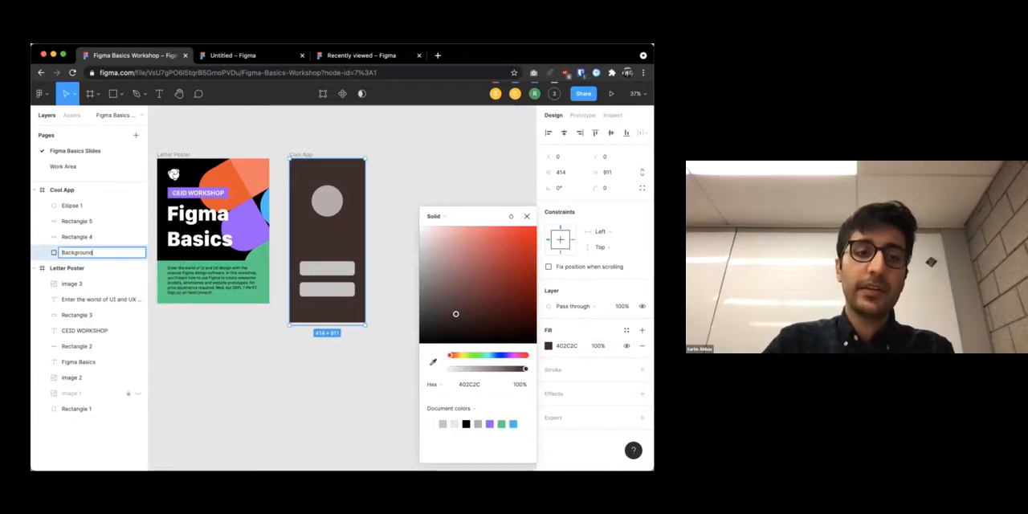
left_click(89, 236)
left_click(128, 252)
left_click(365, 241)
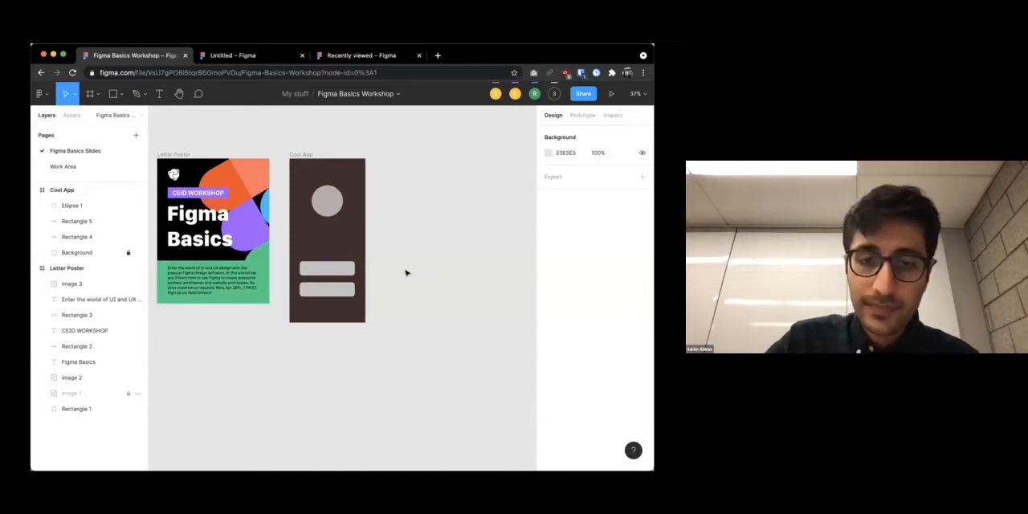
Change the Cool App circle's fill to white and deselect it
left_click(328, 188)
left_click(549, 345)
left_click_drag(452, 276, 413, 234)
left_click(413, 235)
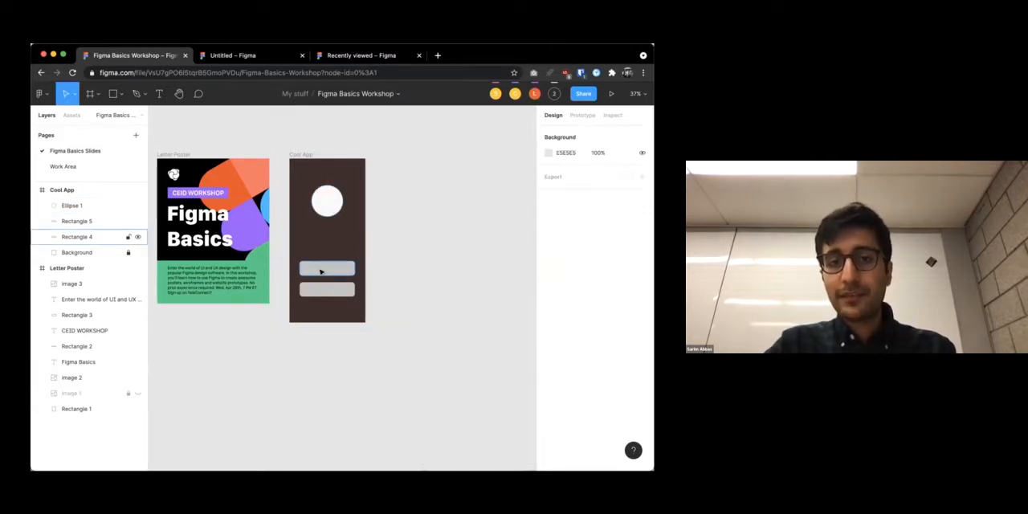
Draw a short, nearly horizontal line with the Pen tool between the circle and the upper gray rectangle
left_click(326, 268)
scroll(366, 265, "up", 5)
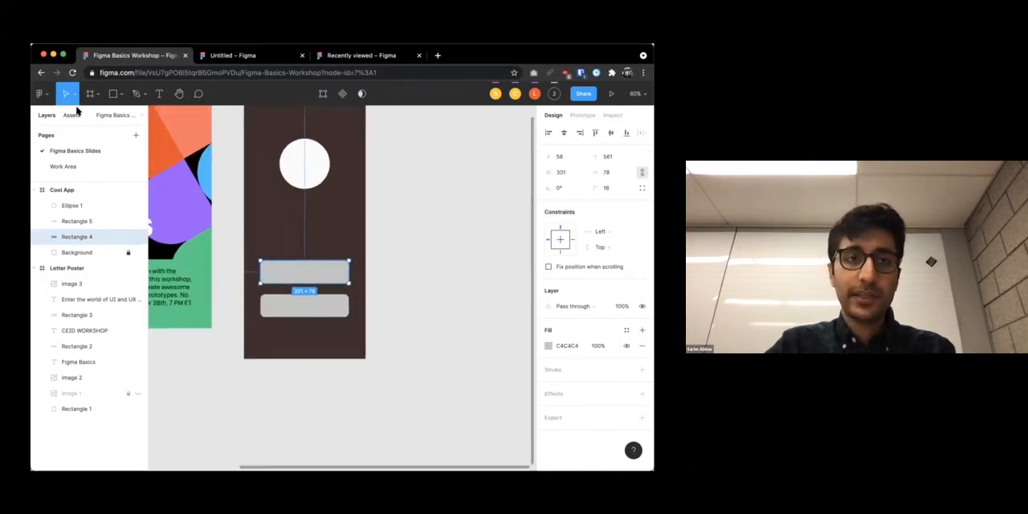
left_click(112, 93)
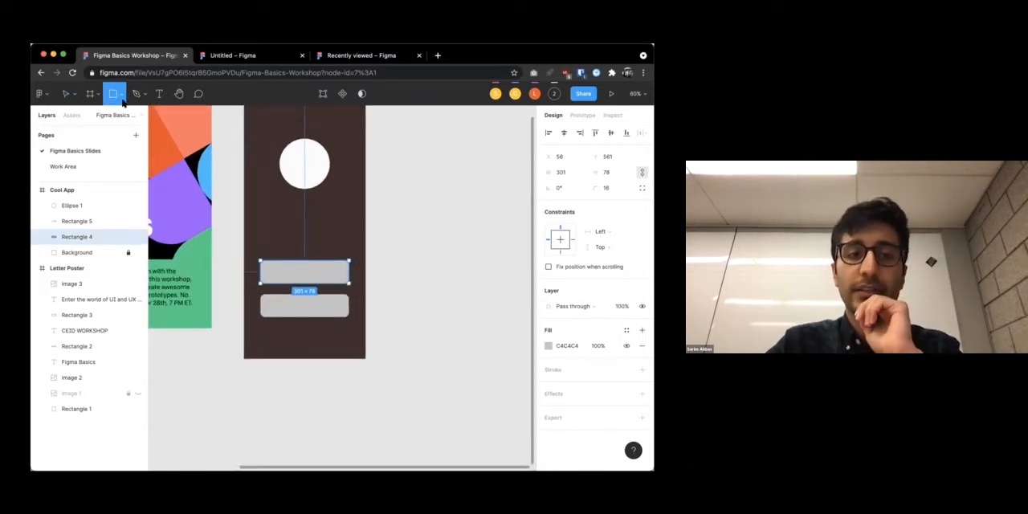
left_click(136, 94)
left_click(296, 233)
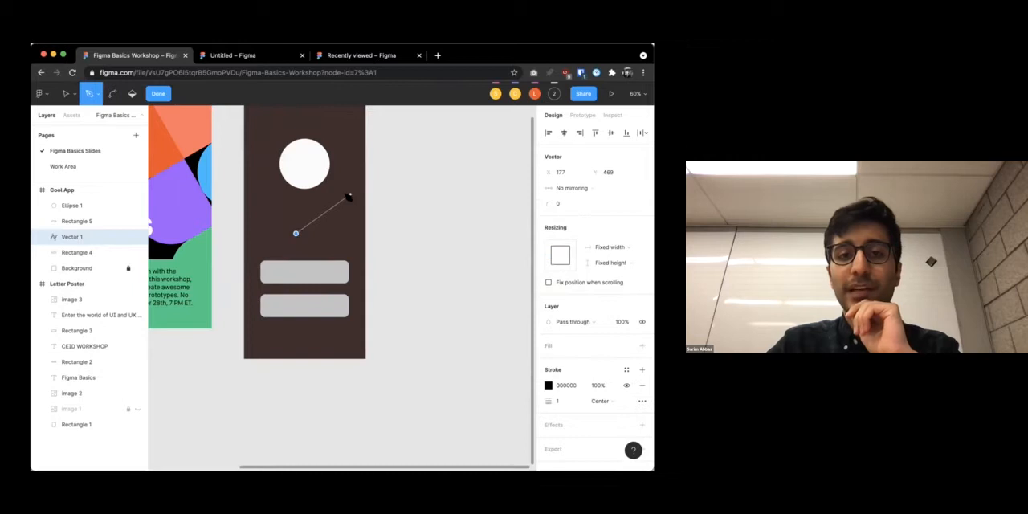
key("super+z")
left_click(333, 209)
left_click(290, 215)
key("Escape")
Draw an open path with the Pen tool that runs down from the circle and curves out past the frame's edge
left_click(281, 190)
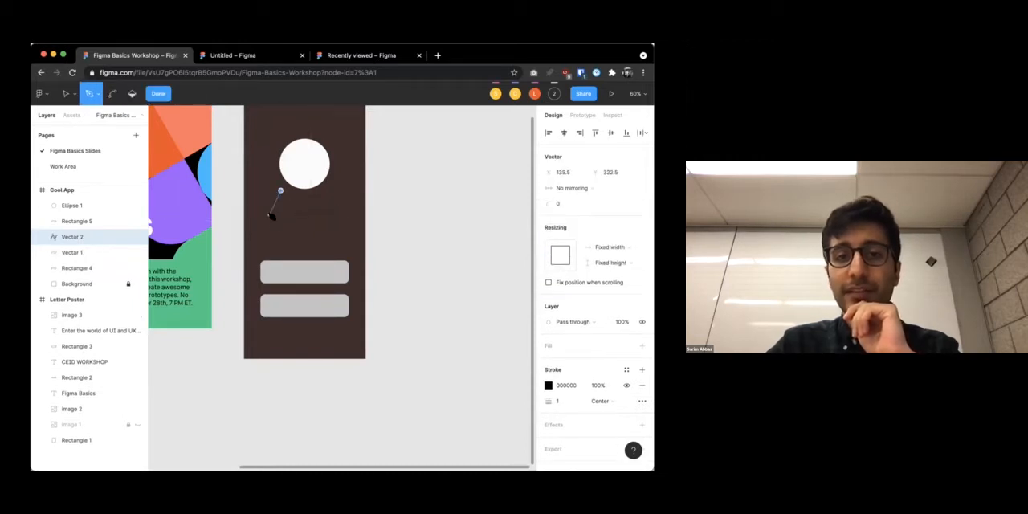
left_click(277, 231)
left_click_drag(327, 234, 351, 206)
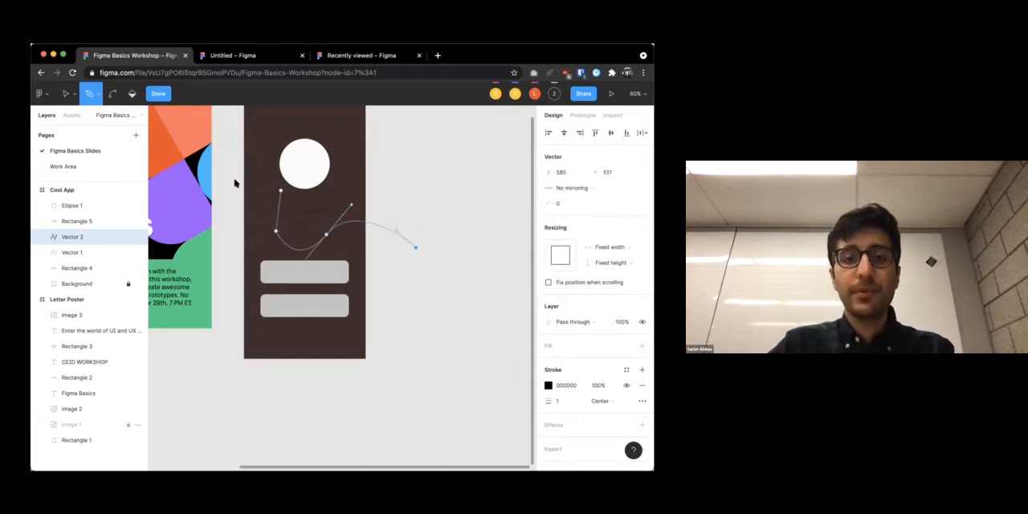
Switch to the Move tool and delete the curved path's anchor points
left_click(73, 94)
left_click(56, 115)
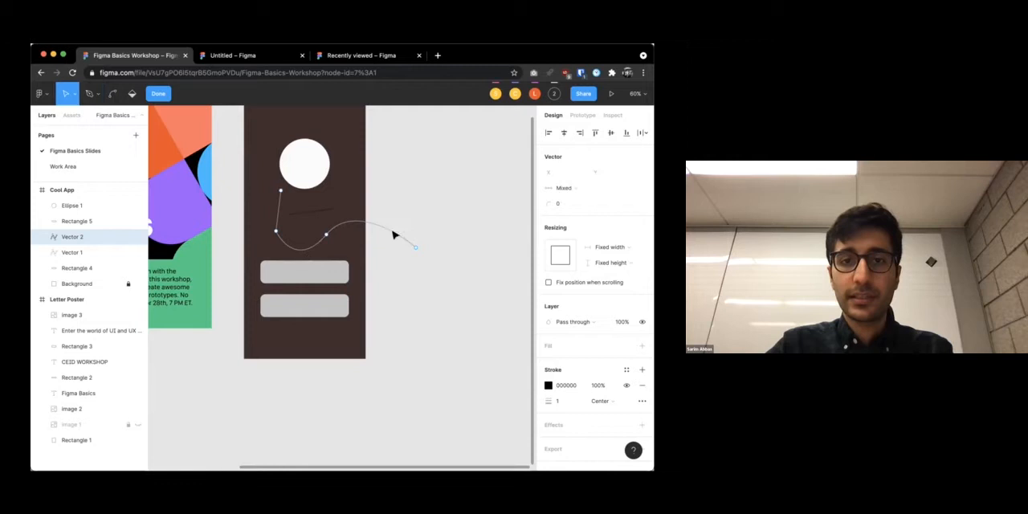
key("Delete")
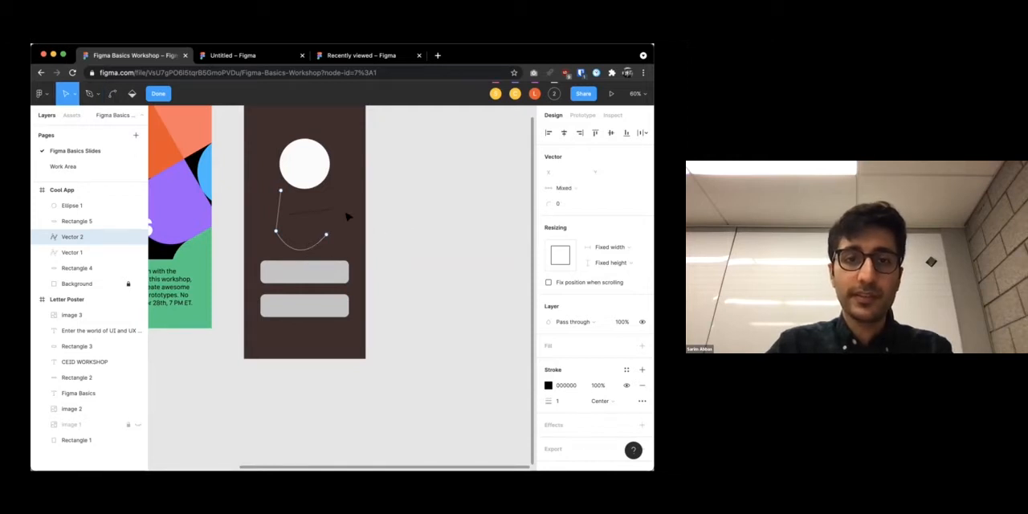
key("Delete")
key("Delete")
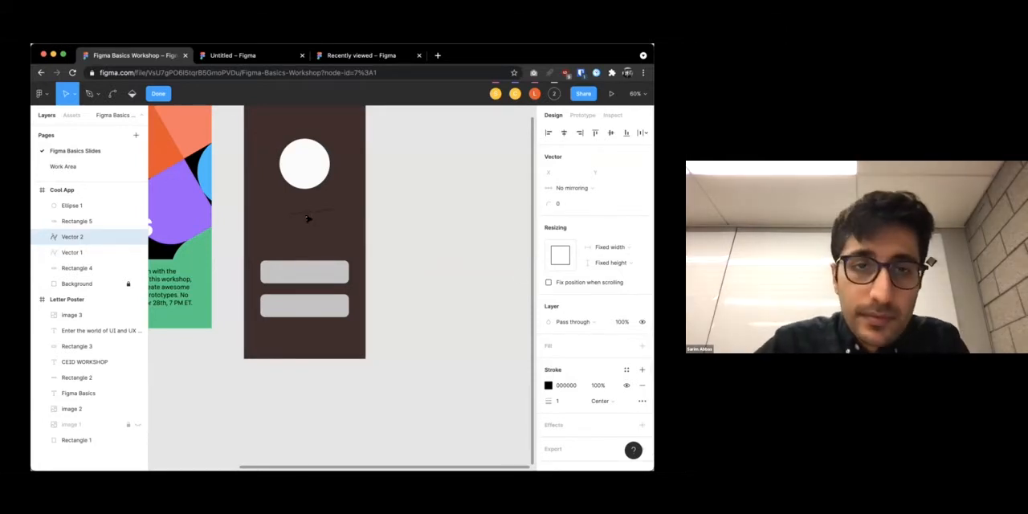
Undo the point deletions and both Pen tool paths in the Cool App frame
key("p")
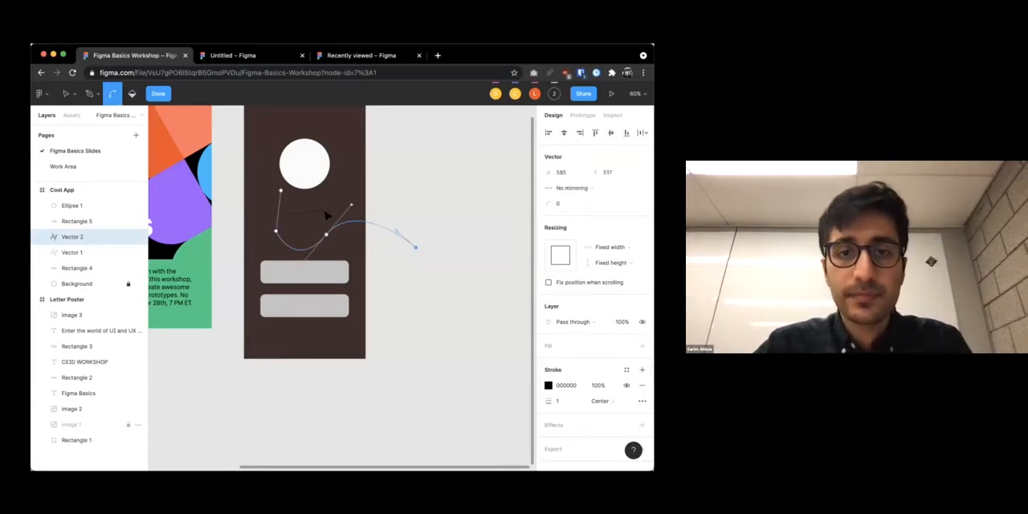
key("super+z")
key("super+z")
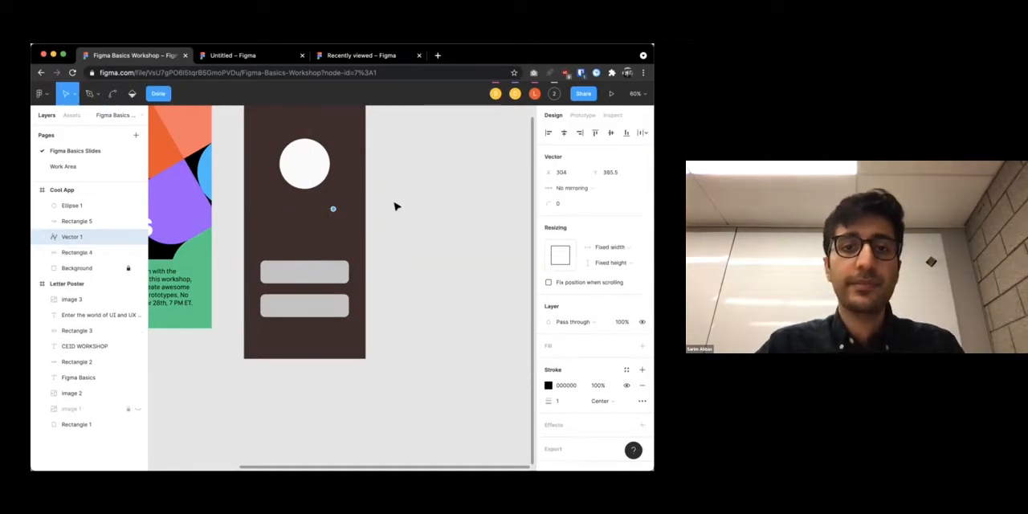
key("super+z")
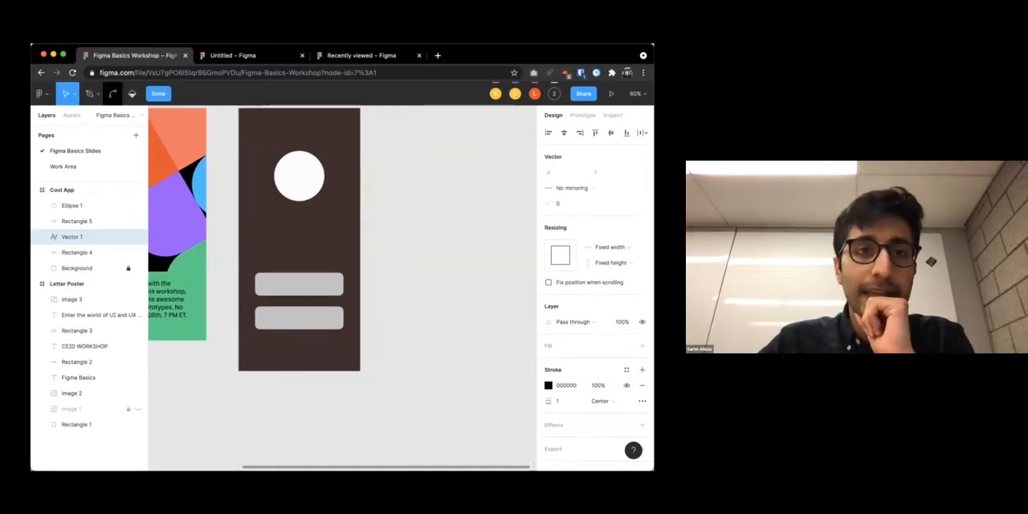
Add a text box of about 285 × 42 above the upper gray rectangle, reading Email
left_click(159, 94)
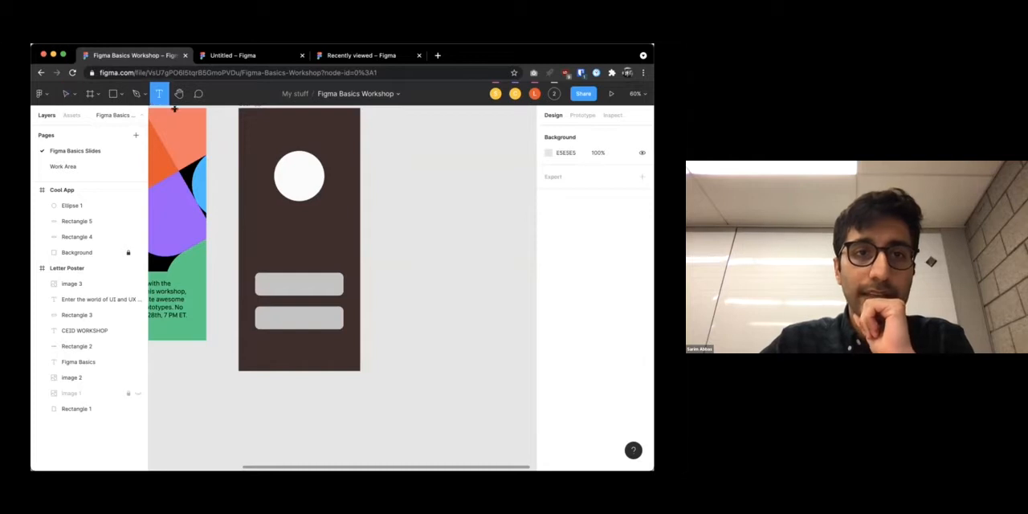
left_click_drag(255, 246, 340, 257)
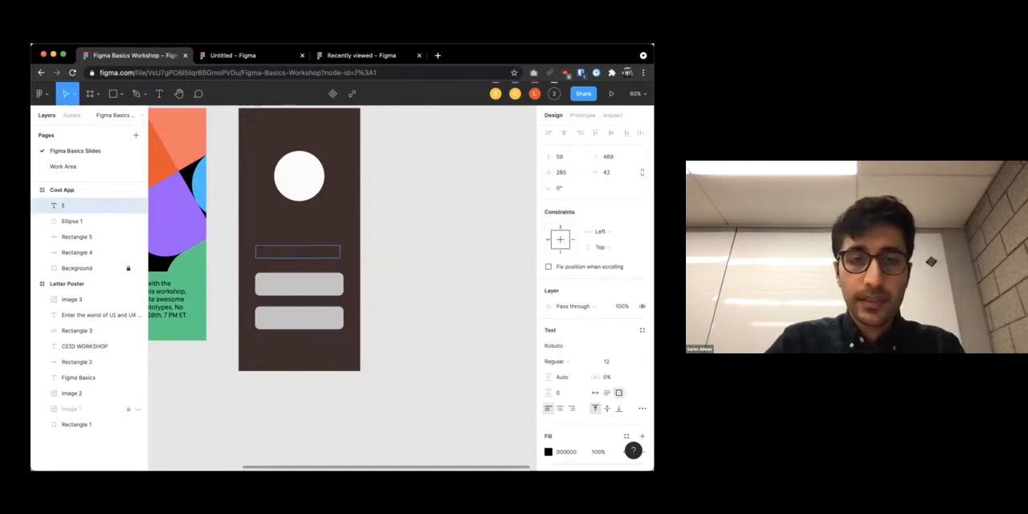
scroll(482, 271, "down", 3)
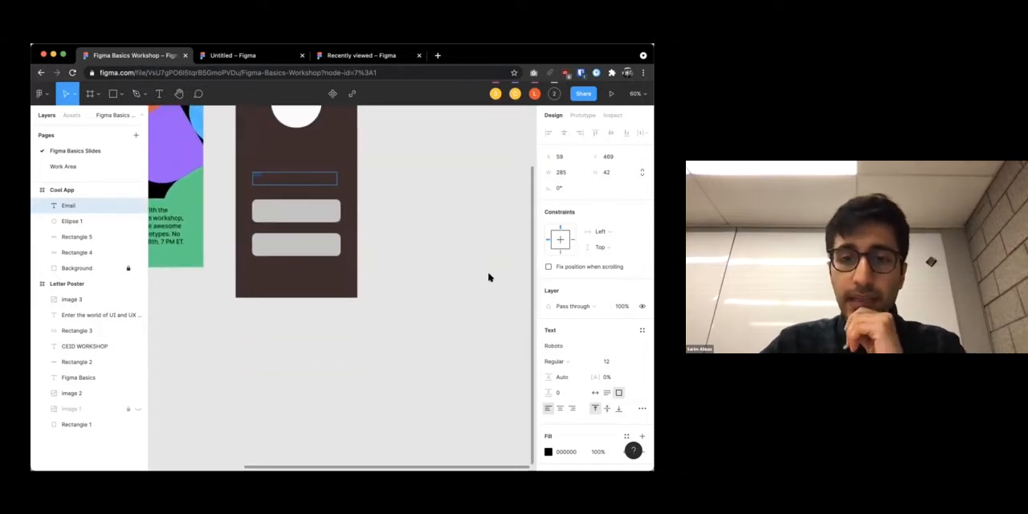
Close the font size list without a choice and narrow the browser window slightly
left_click(628, 362)
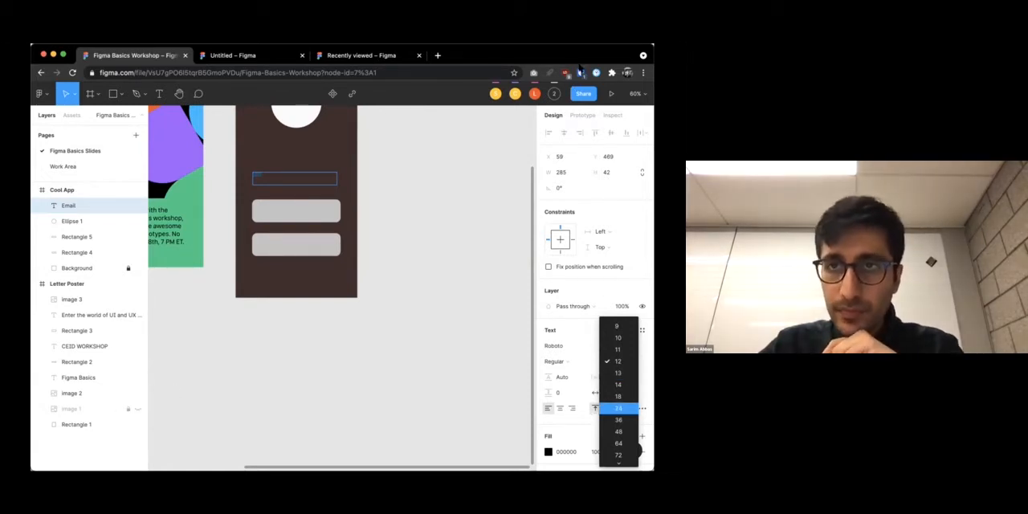
left_click(625, 67)
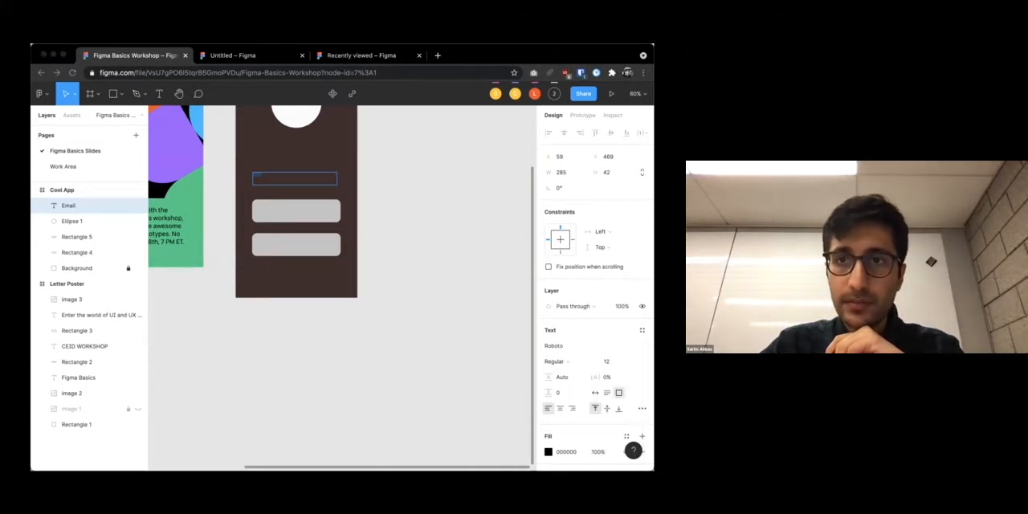
left_click_drag(654, 303, 623, 303)
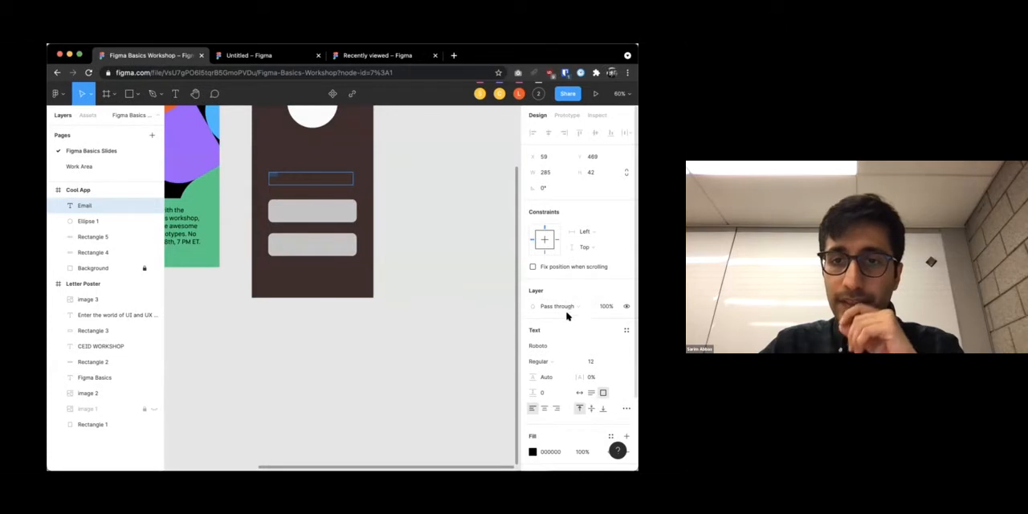
Set the Email text's font to SF Pro Display
left_click(560, 346)
type("SF Pro Display")
key("Return")
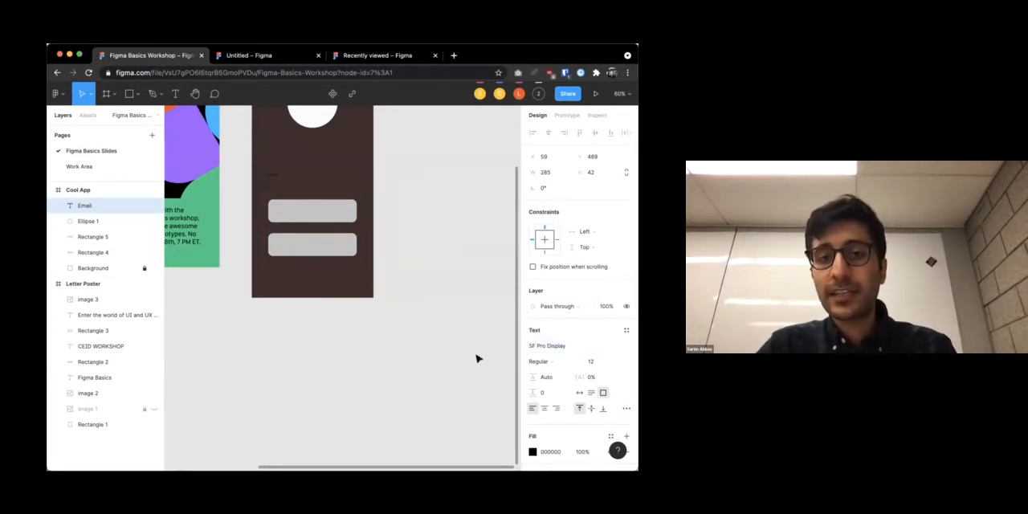
Set the Email text's font to Inter and its size to 48
left_click(563, 347)
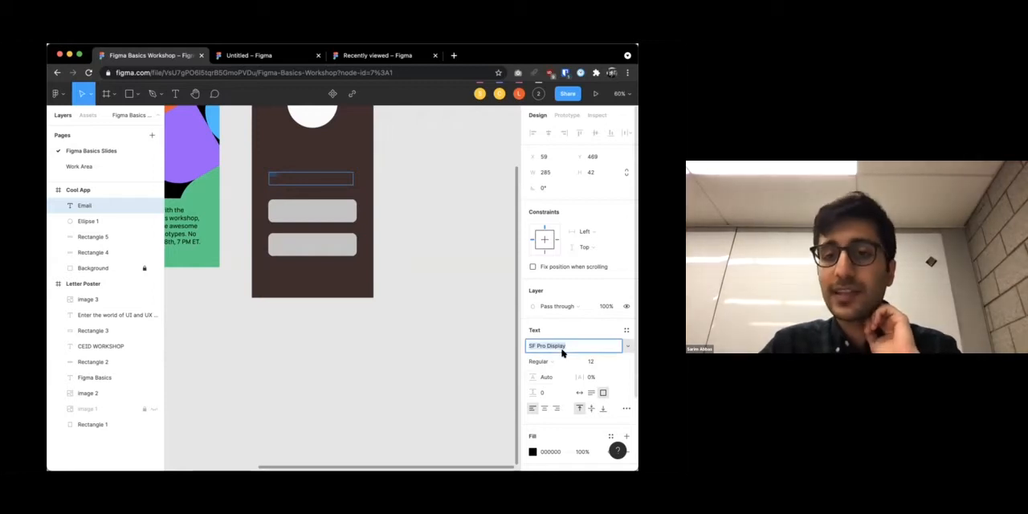
type("Inter")
key("Return")
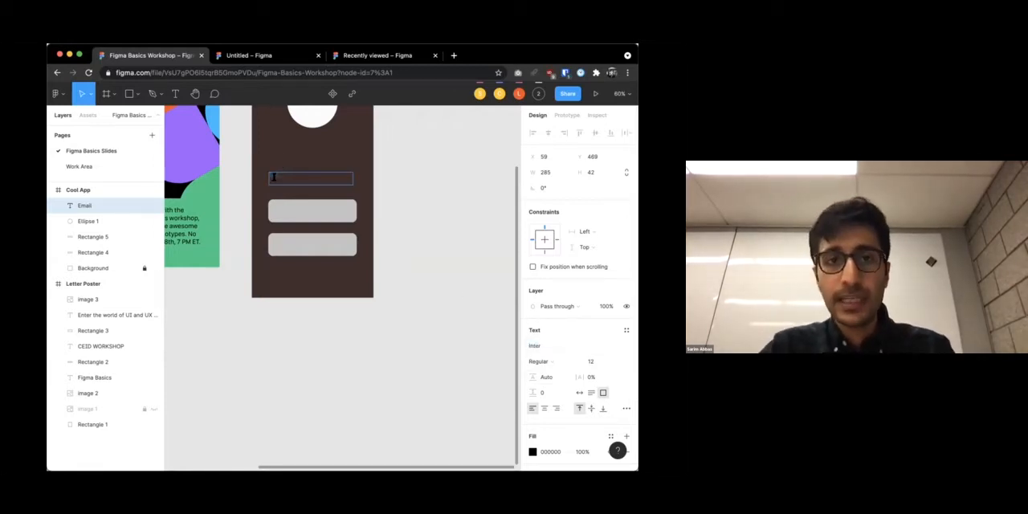
left_click(604, 362)
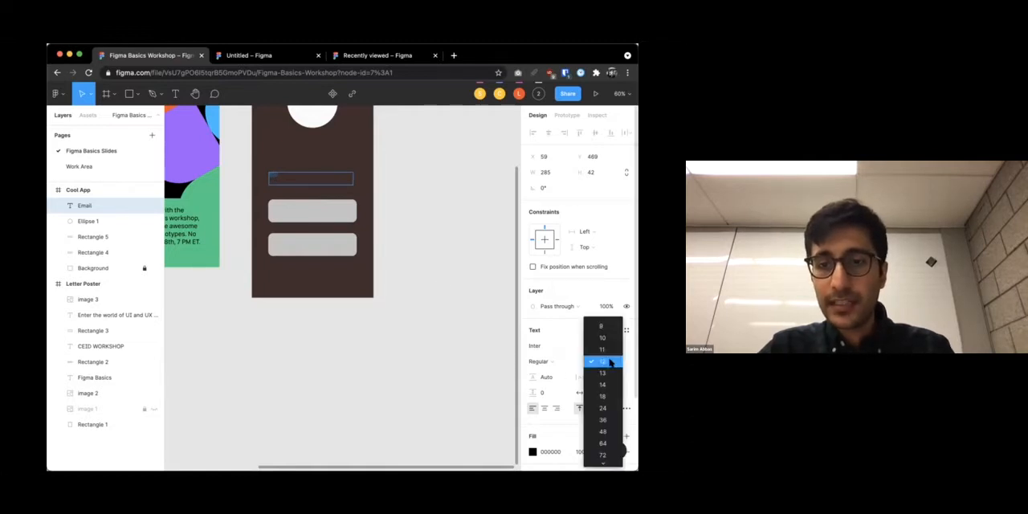
left_click(598, 418)
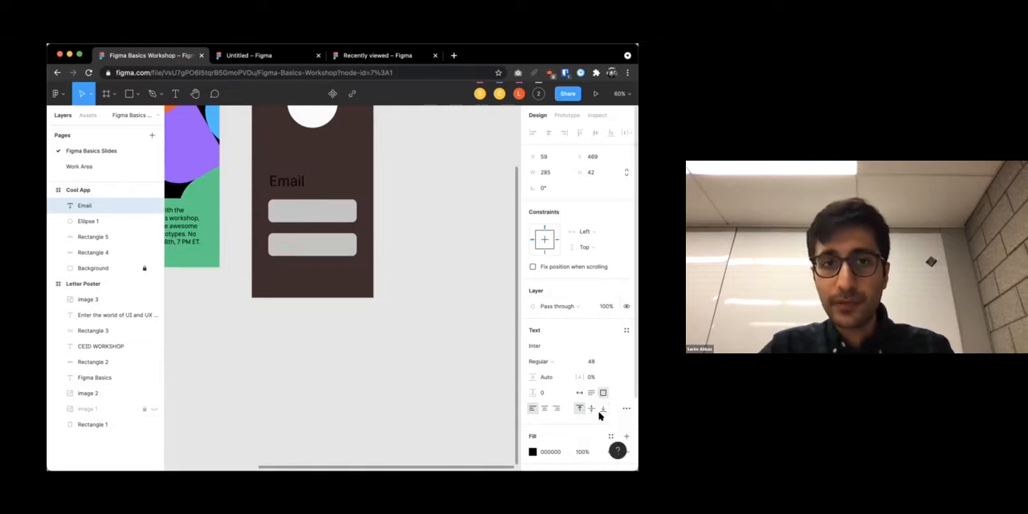
Set the Email text's weight to Semi Bold and its line height to 111.5%
left_click(550, 361)
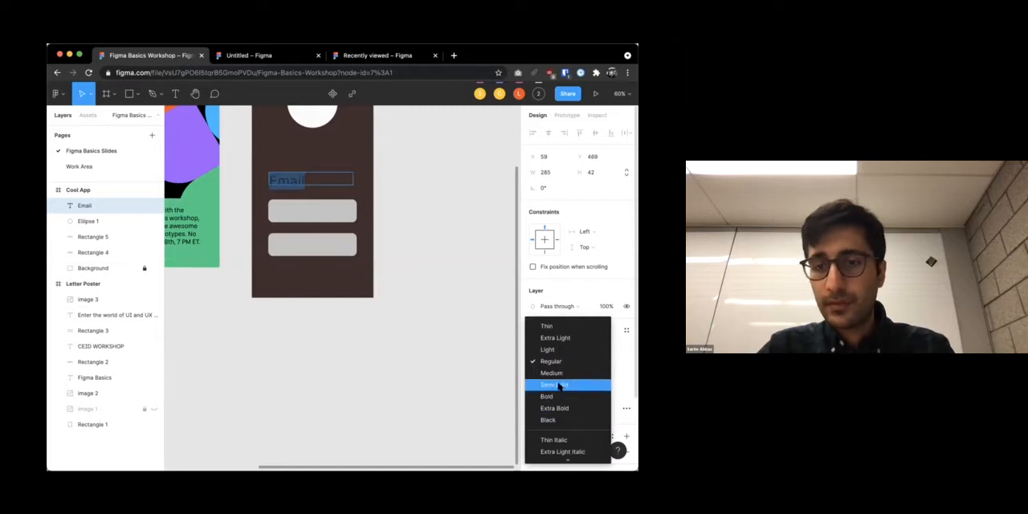
left_click(559, 385)
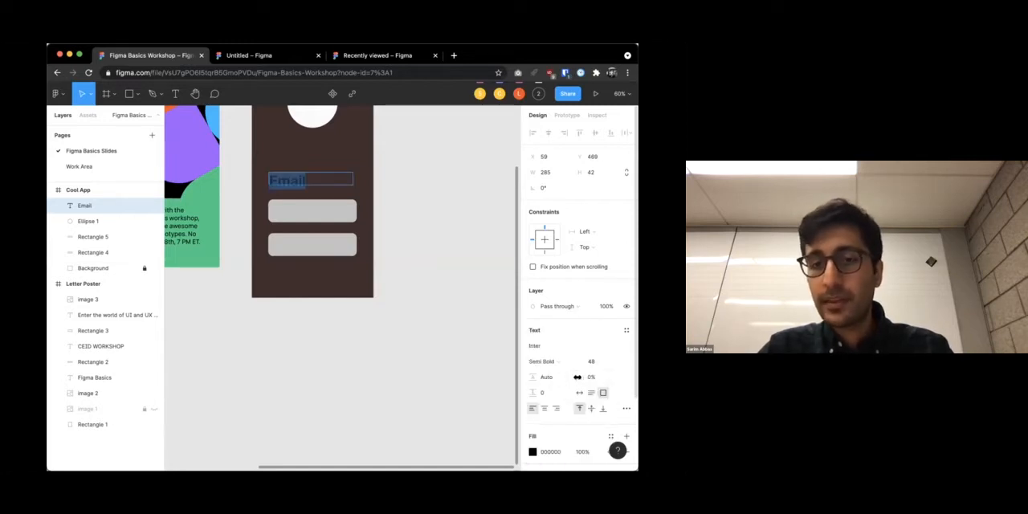
left_click_drag(533, 377, 533, 377)
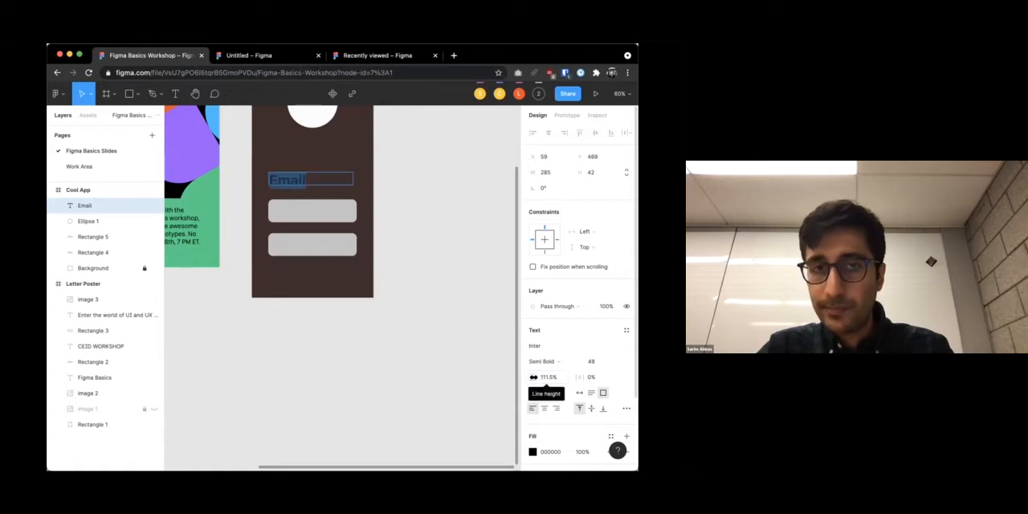
Append filler text "lkgfhlrwkhg jkrwhgk" to Email and set its line height to 121.5% and paragraph spacing to 8
left_click(309, 179)
type("lkgfhlrwkhg jkrwhgk")
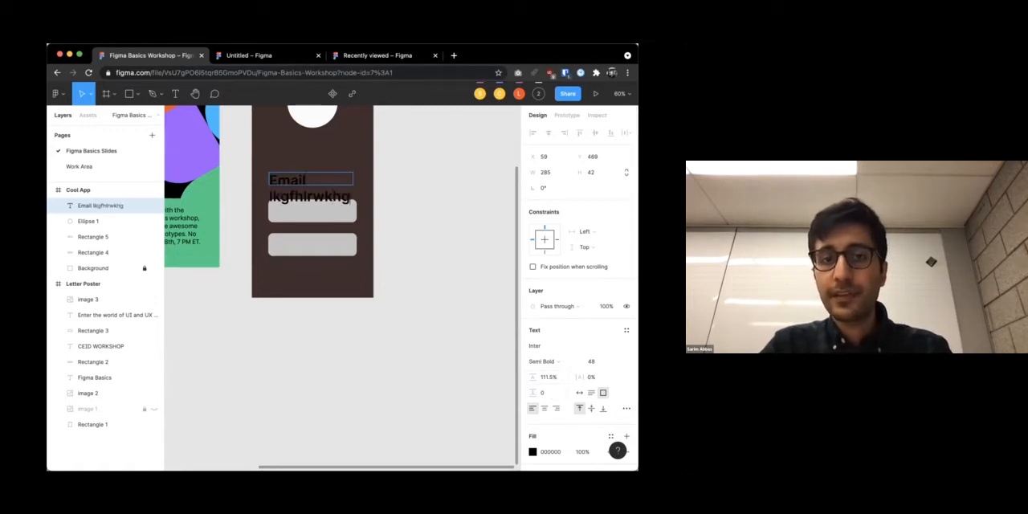
left_click_drag(524, 377, 537, 413)
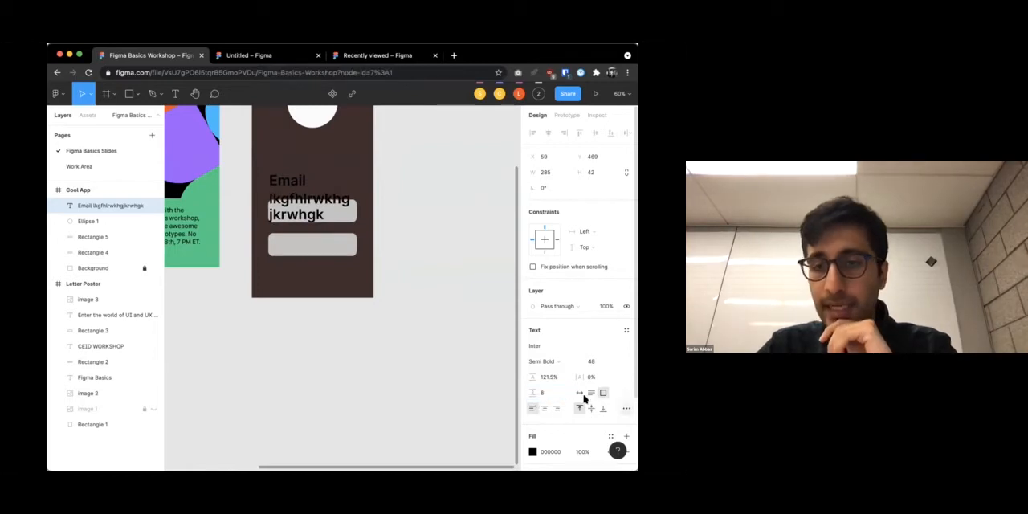
Add a drop shadow to the Email filler text and delete that text box
scroll(579, 395, "down", 3)
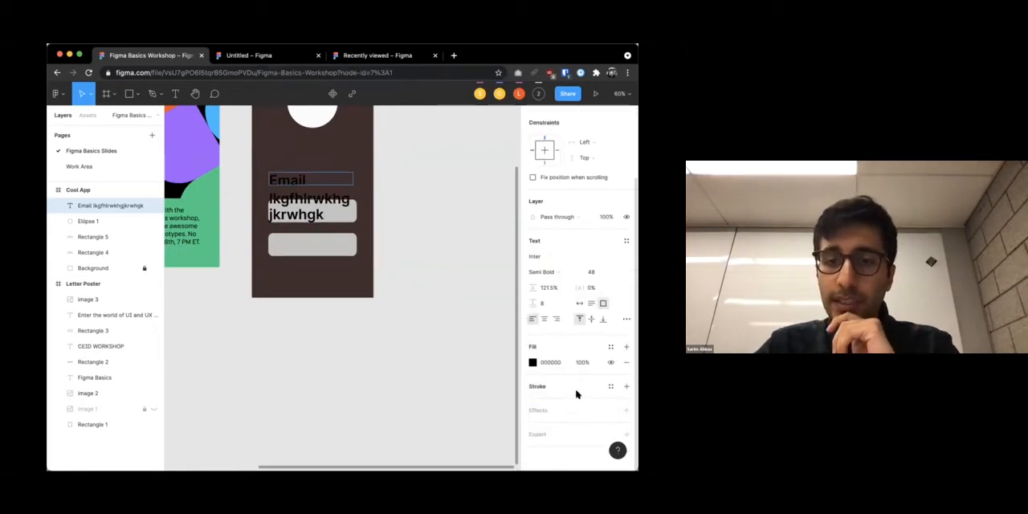
left_click(576, 411)
scroll(574, 405, "down", 1)
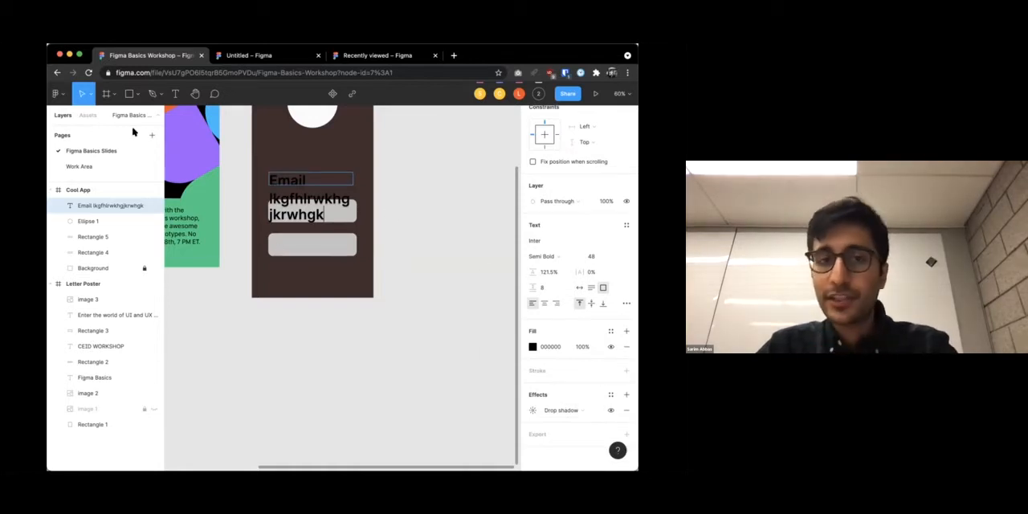
left_click(397, 189)
key("Delete")
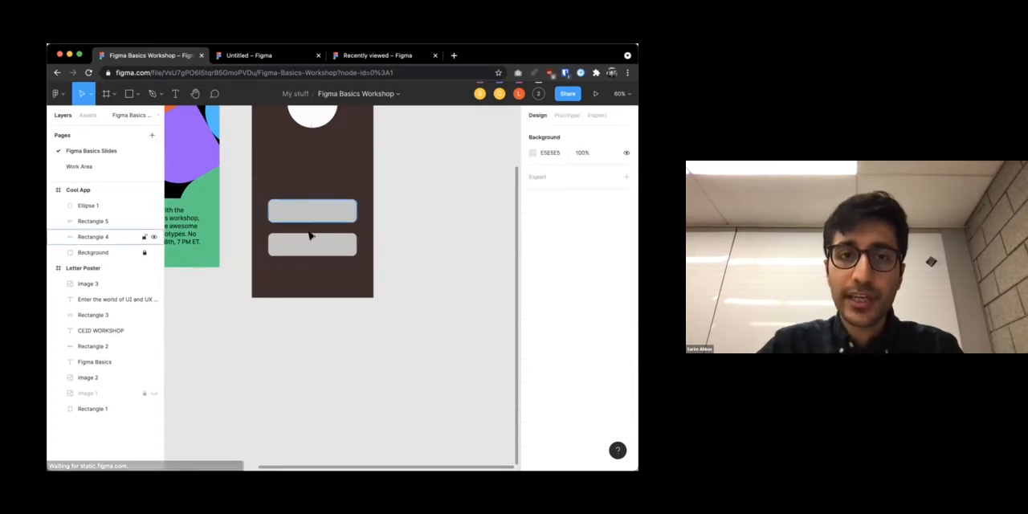
Add a drop shadow to the upper gray rectangle and inspect it up close
left_click(306, 215)
left_click(554, 392)
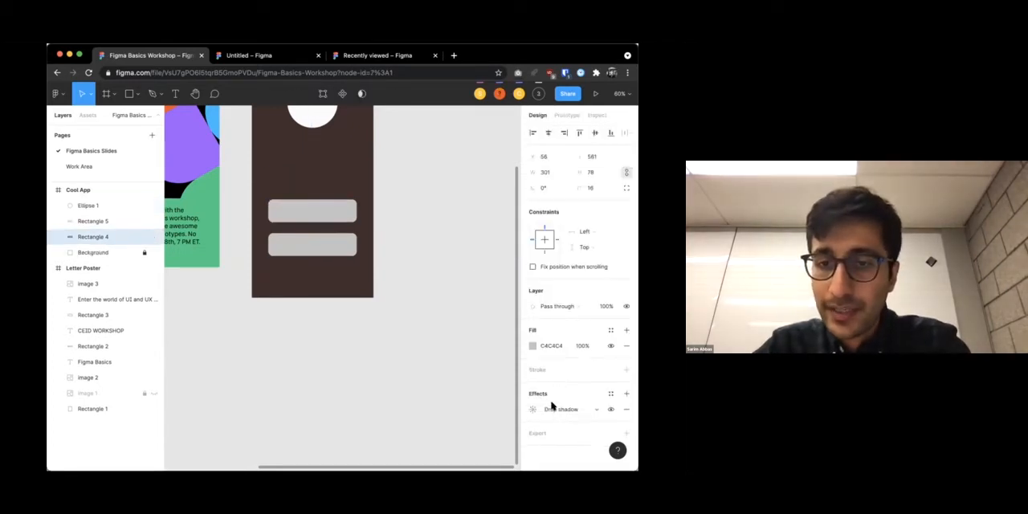
left_click(386, 280)
scroll(294, 206, "up", 5)
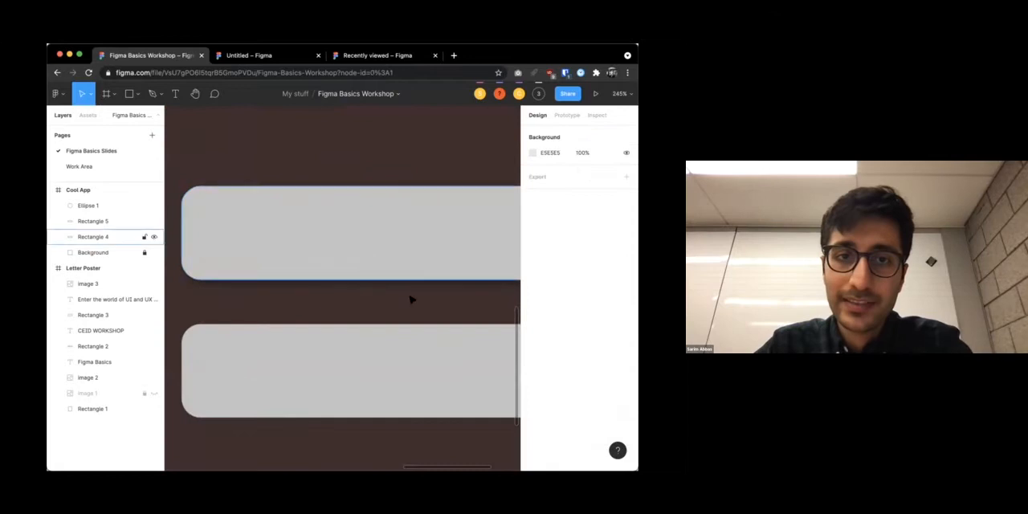
scroll(317, 302, "down", 3)
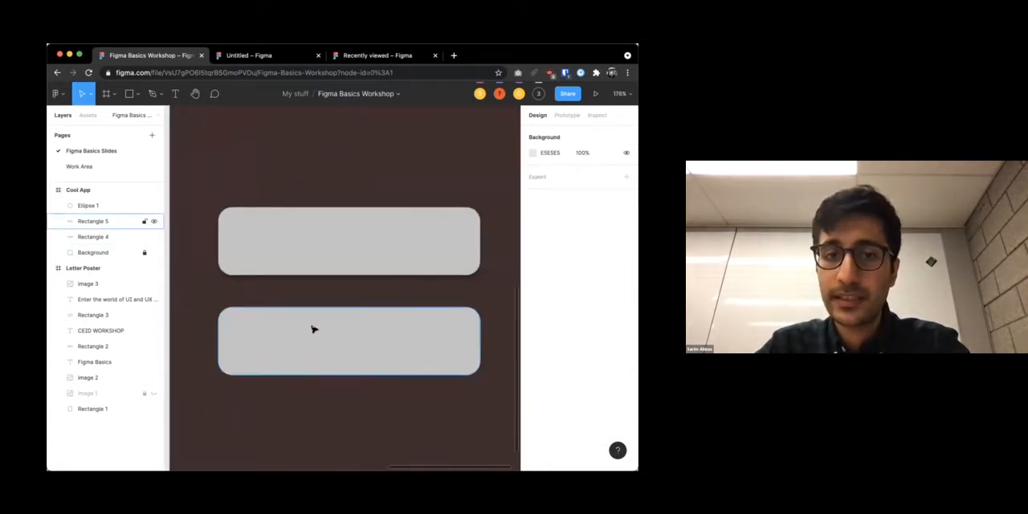
Add a drop shadow to the lower gray rectangle and check the effects of both rectangles
left_click(314, 329)
scroll(314, 329, "down", 5)
left_click(554, 392)
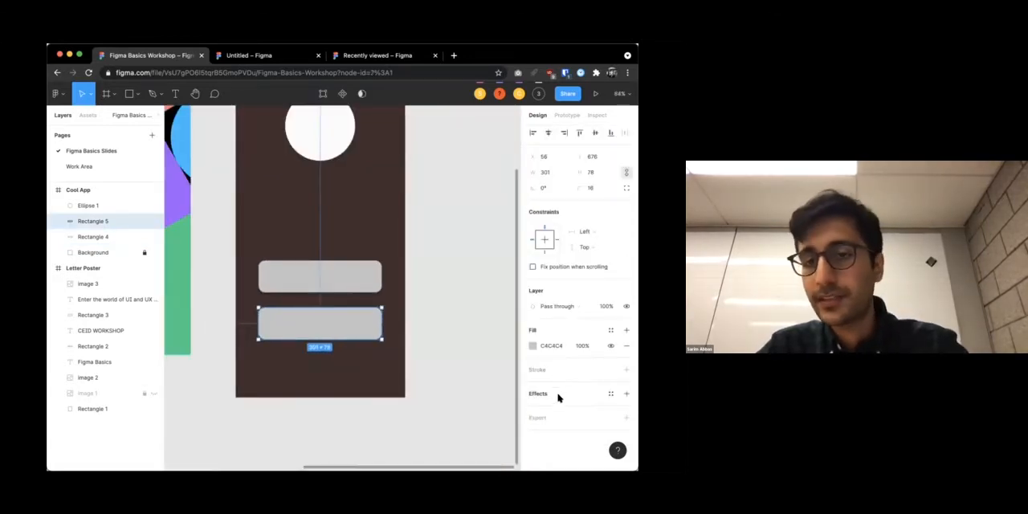
left_click(438, 387)
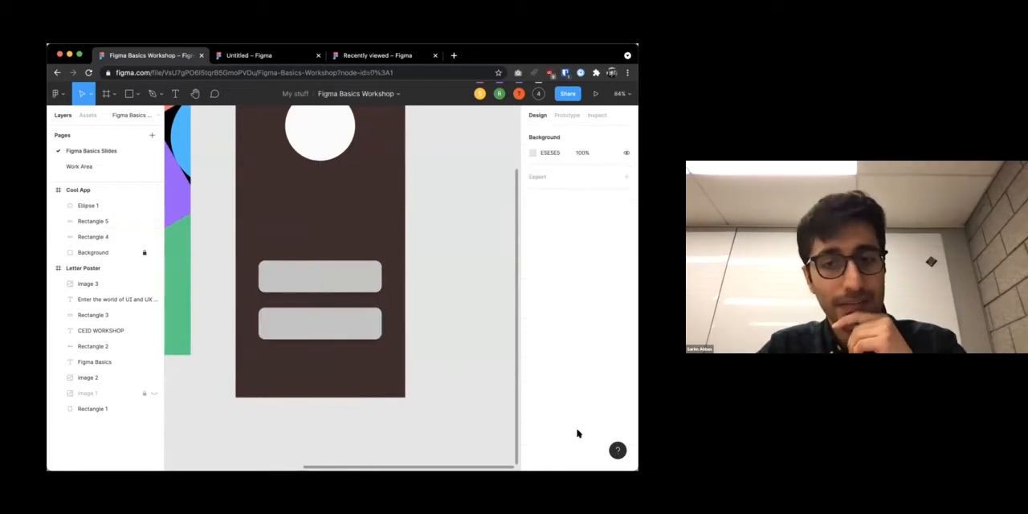
left_click(356, 287)
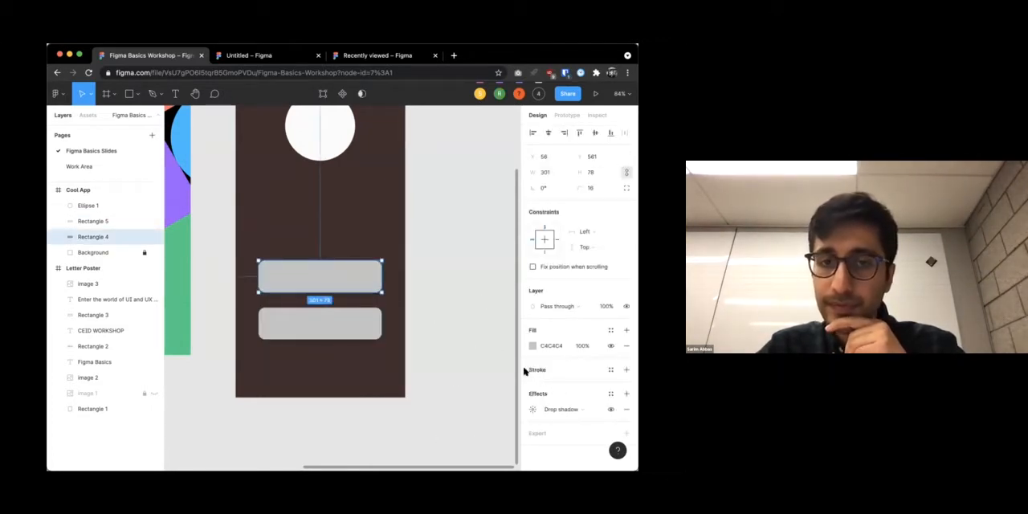
left_click(351, 331)
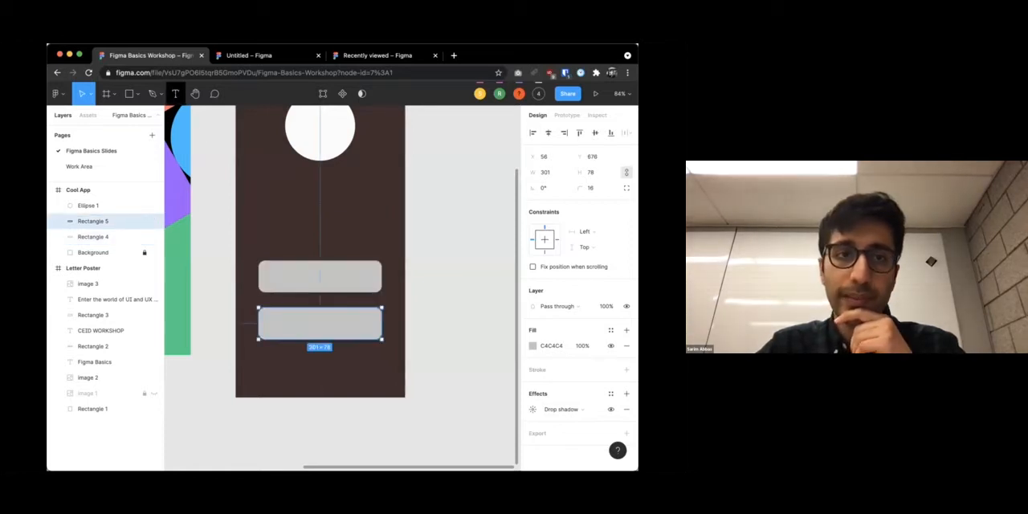
Add a text label reading Email at the upper gray rectangle's top-left corner
key("t")
left_click(259, 248)
type("Email")
key("Escape")
Duplicate the Email label, place the copy between the two gray rectangles and change its text to Password
key("super+v")
left_click_drag(287, 251, 286, 300)
key("Return")
type("Password")
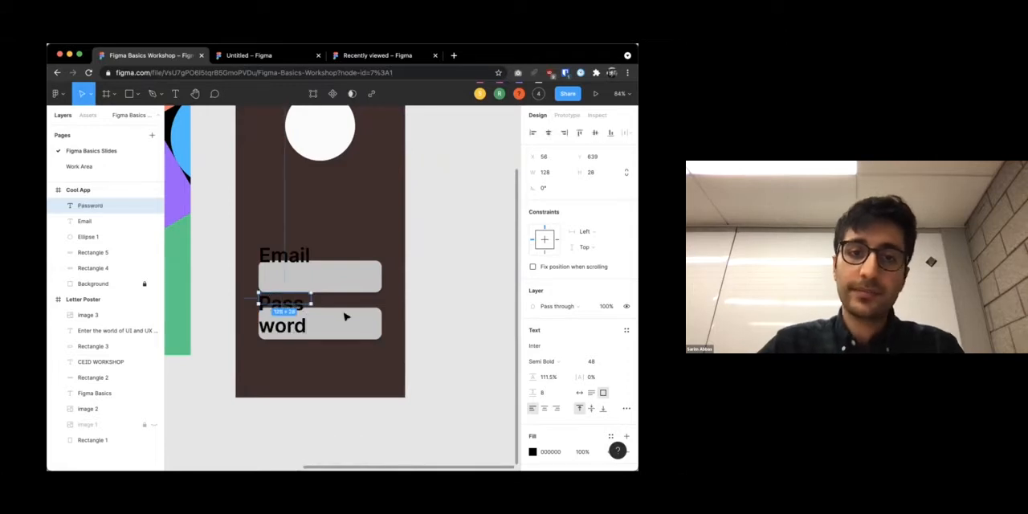
Widen the Password text box to about 246 × 28 so it fits one line, and align it with the rectangles' left edge
left_click_drag(311, 303, 317, 302)
scroll(313, 297, "up", 5)
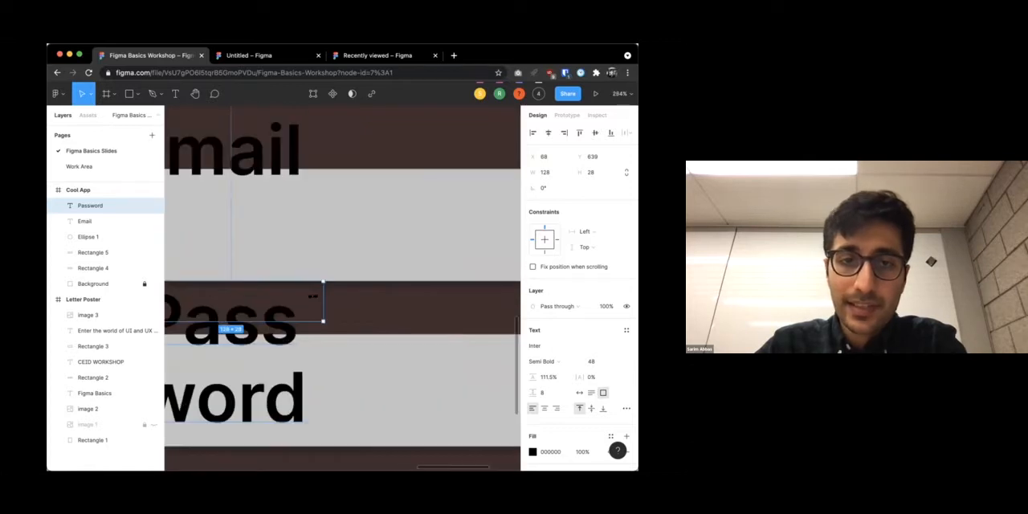
left_click_drag(498, 303, 491, 321)
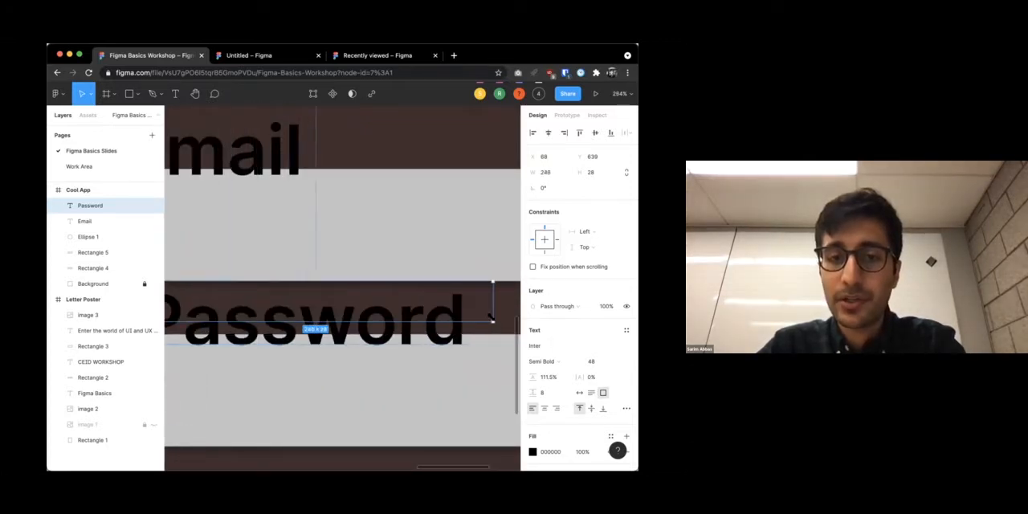
scroll(491, 322, "down", 5)
left_click_drag(415, 306, 408, 307)
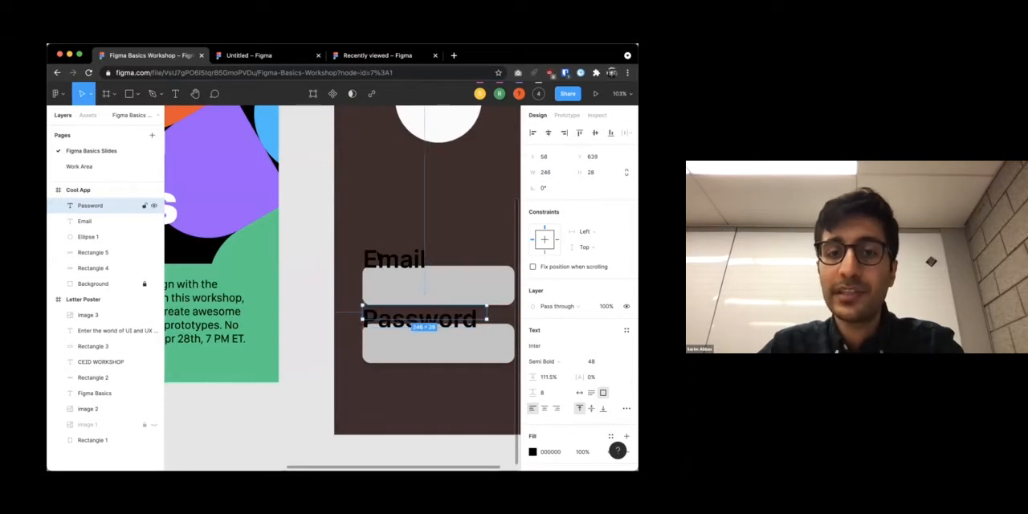
Scale the Email label down proportionally to about 83 × 11.67 with the Scale tool
left_click(322, 231)
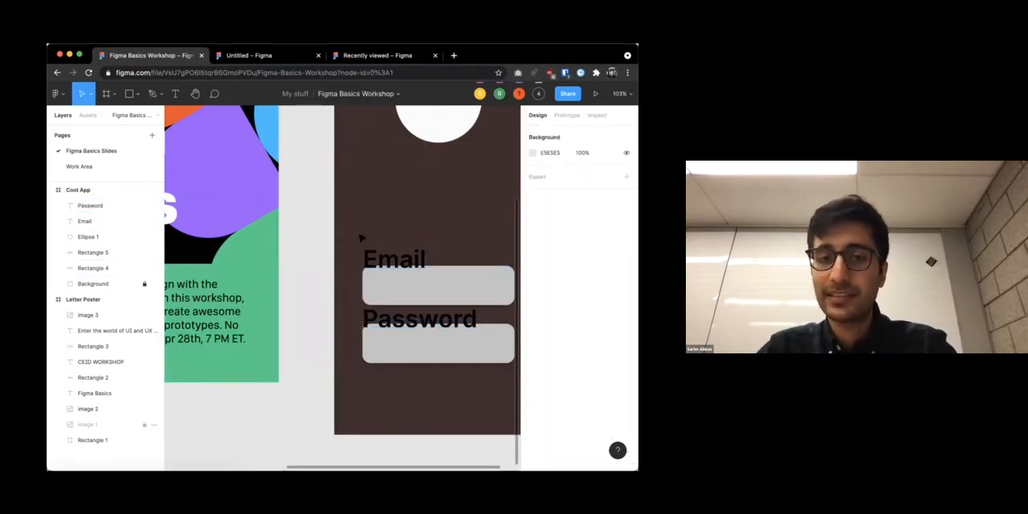
left_click(92, 95)
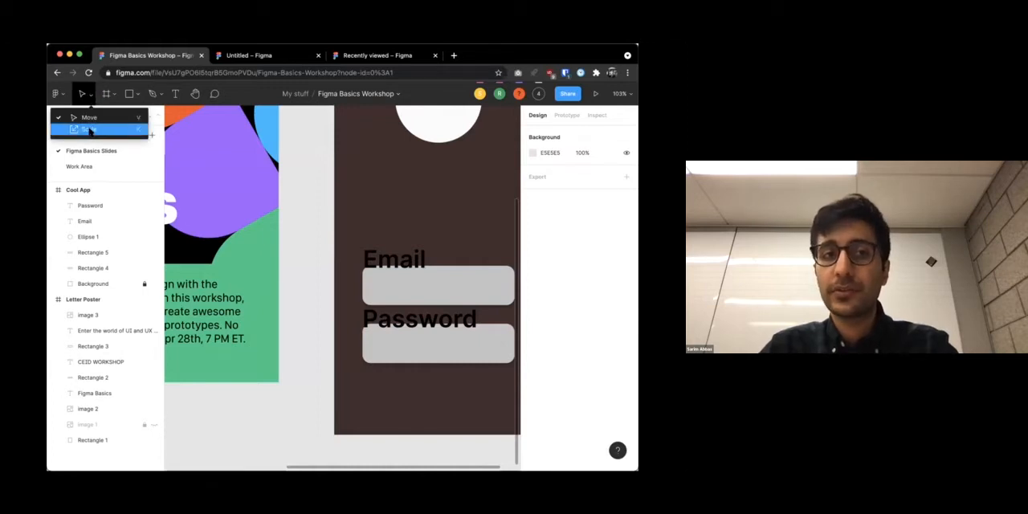
left_click(90, 130)
left_click(90, 95)
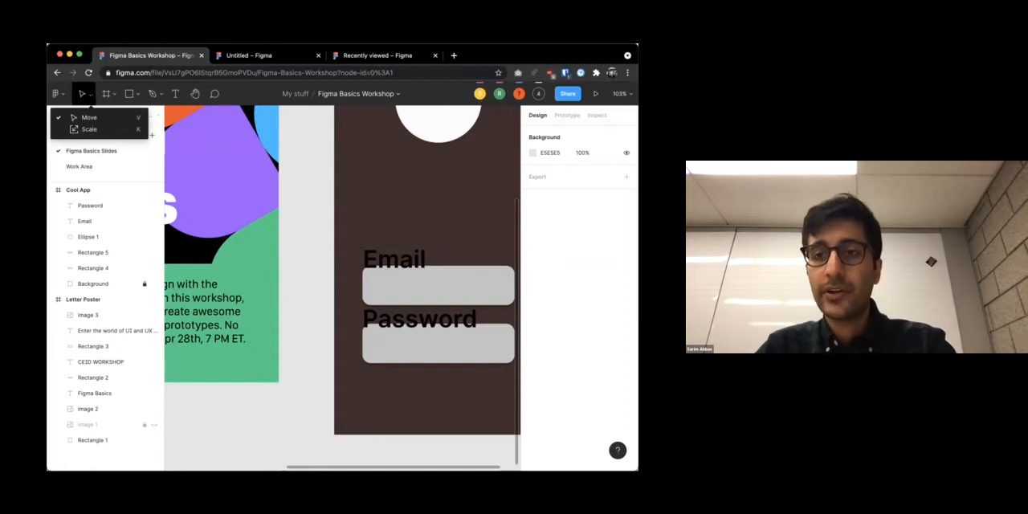
left_click(88, 130)
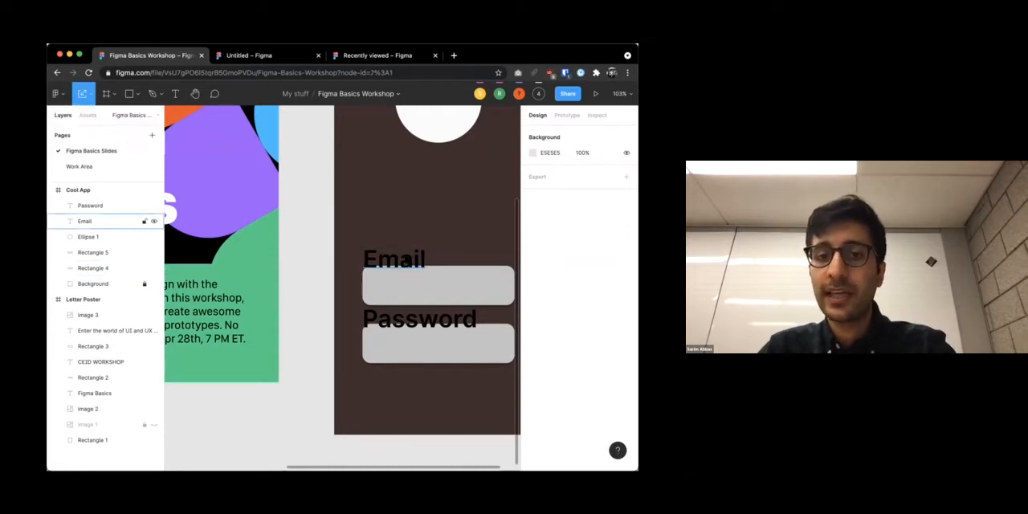
left_click(405, 258)
left_click_drag(428, 246, 404, 246)
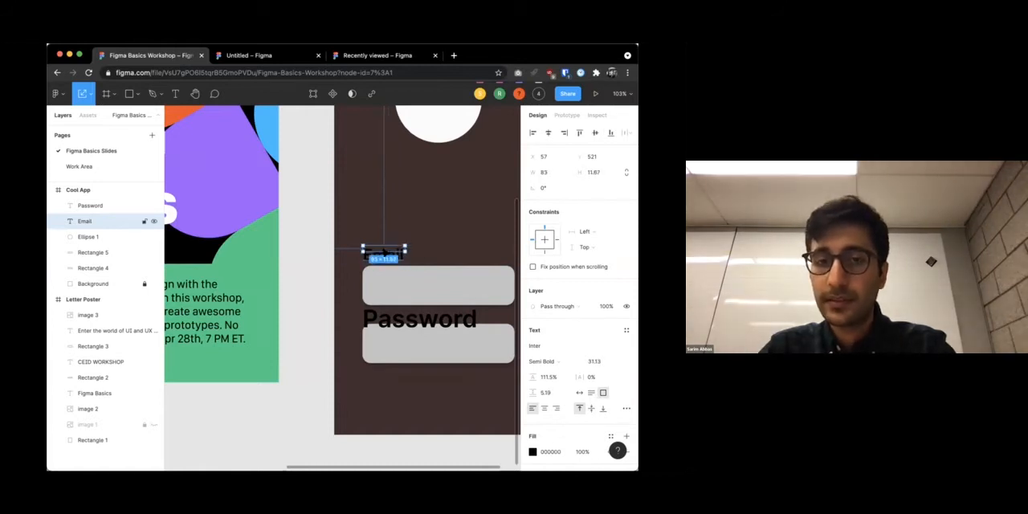
Scale the Password label down proportionally to about 127 × 14.46
left_click(447, 315)
left_click_drag(485, 319, 422, 319)
left_click(430, 370)
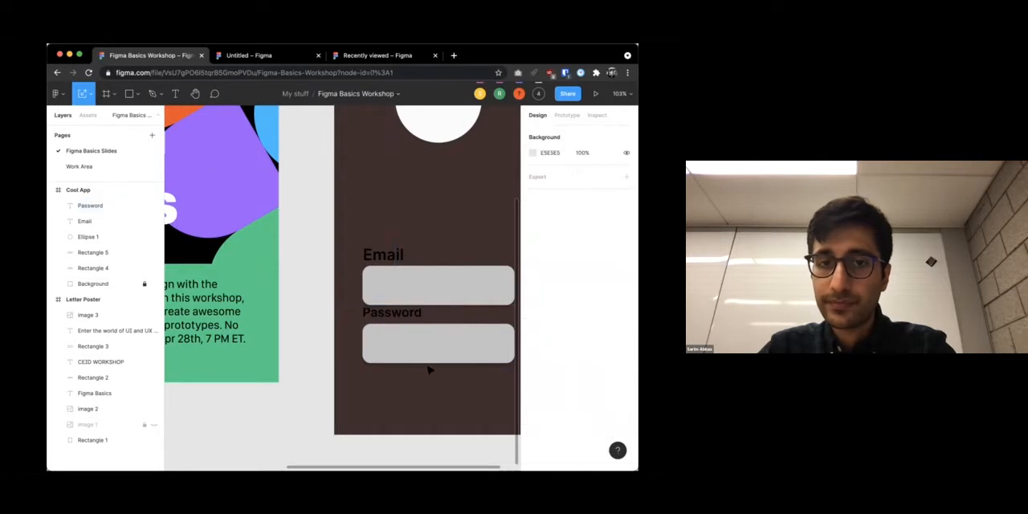
Move the lower gray rectangle down to about Y 699 and the Password label down to about Y 663
scroll(390, 379, "down", 3)
left_click(408, 362)
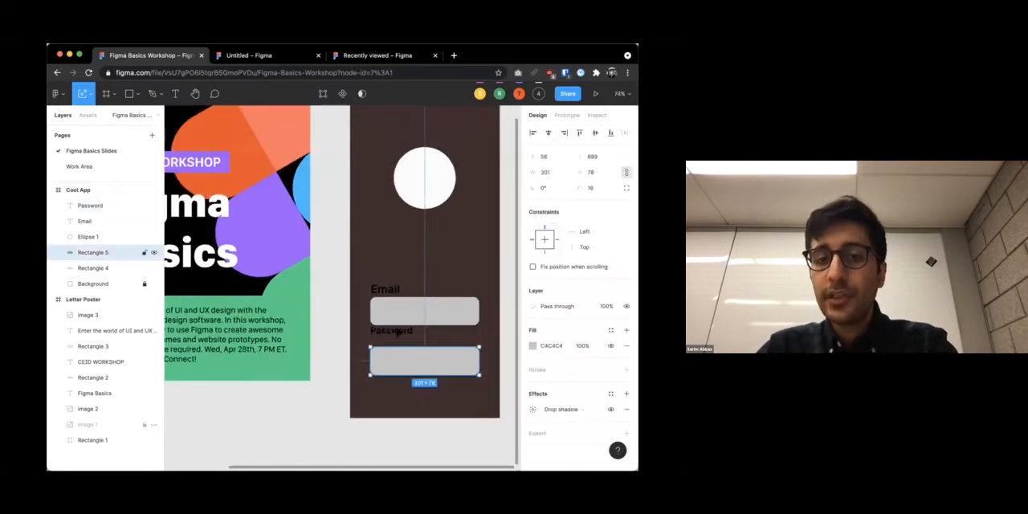
left_click(394, 330)
left_click_drag(396, 339, 398, 347)
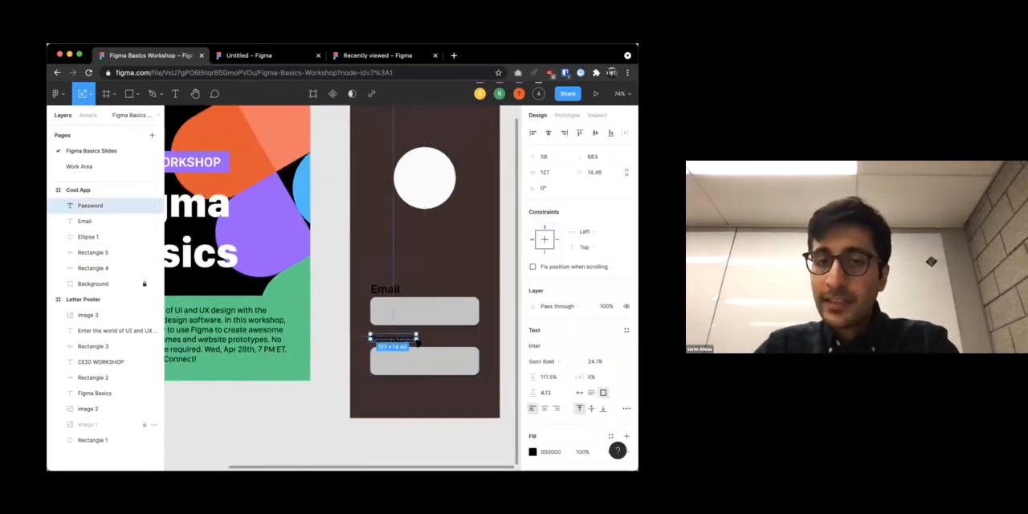
left_click(419, 342)
Scale the Password label up proportionally to about 148.36 × 17, close to the Email label's text size
scroll(374, 288, "up", 5)
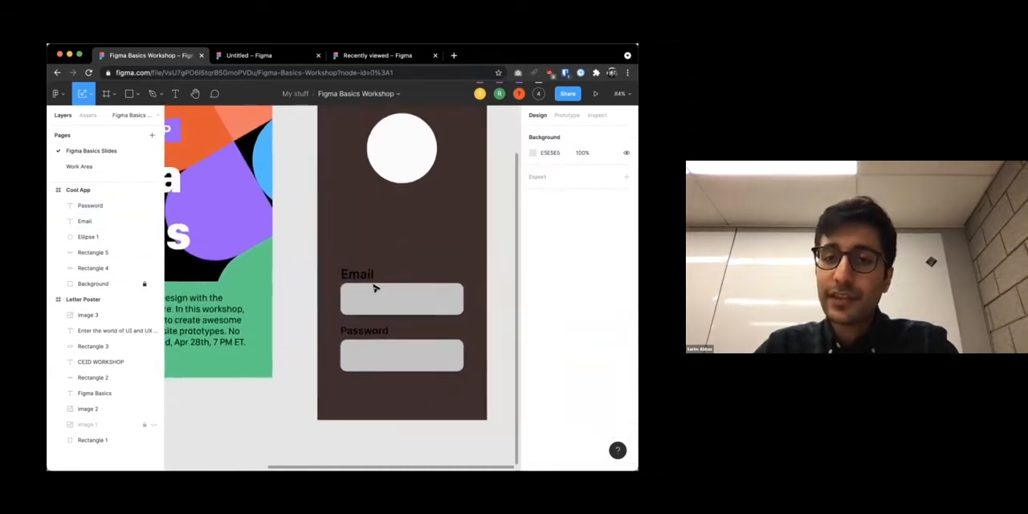
left_click(287, 326)
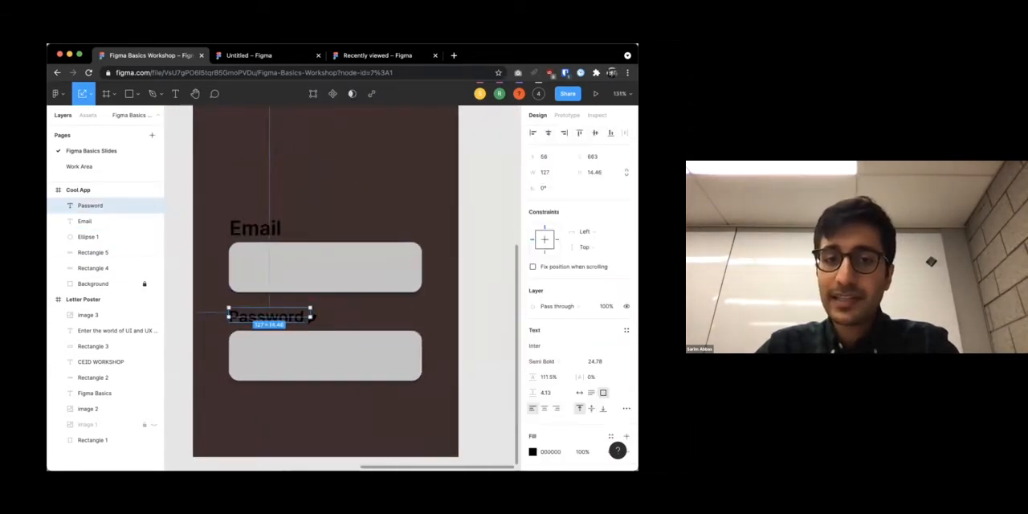
mouse_move(312, 319)
left_mouse_down()
mouse_move(349, 316)
mouse_move(326, 316)
left_mouse_up()
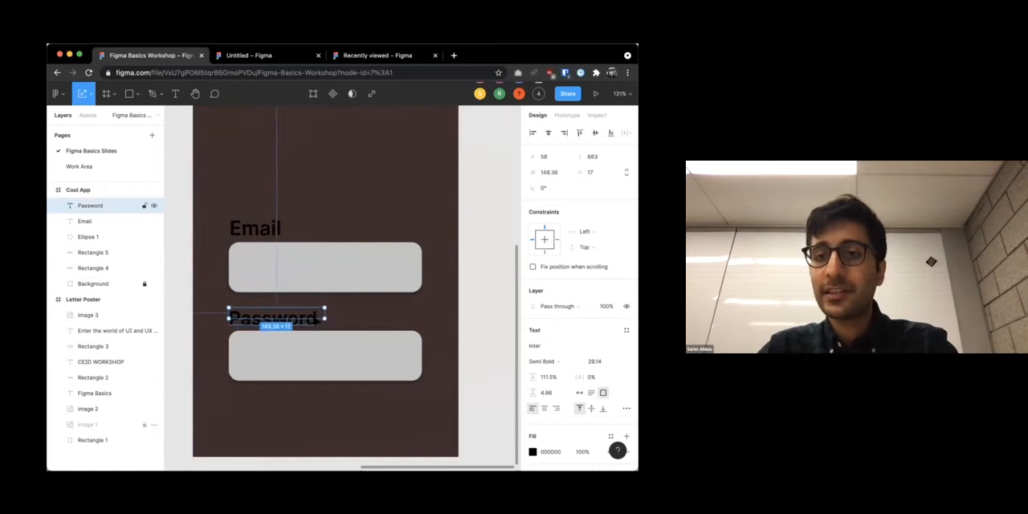
left_click(469, 352)
scroll(466, 351, "down", 5)
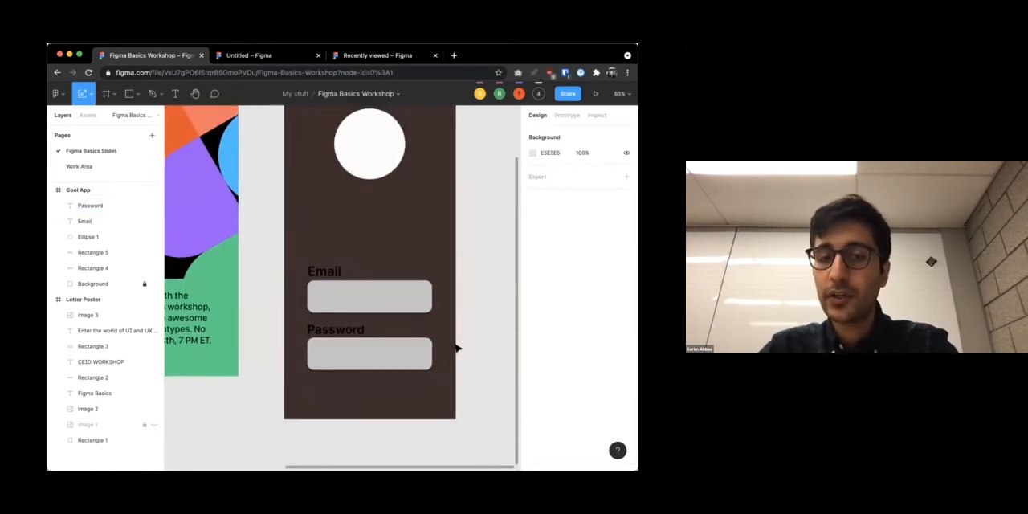
Change the Email label's fill color to white
scroll(434, 335, "up", 2)
scroll(433, 335, "down", 3)
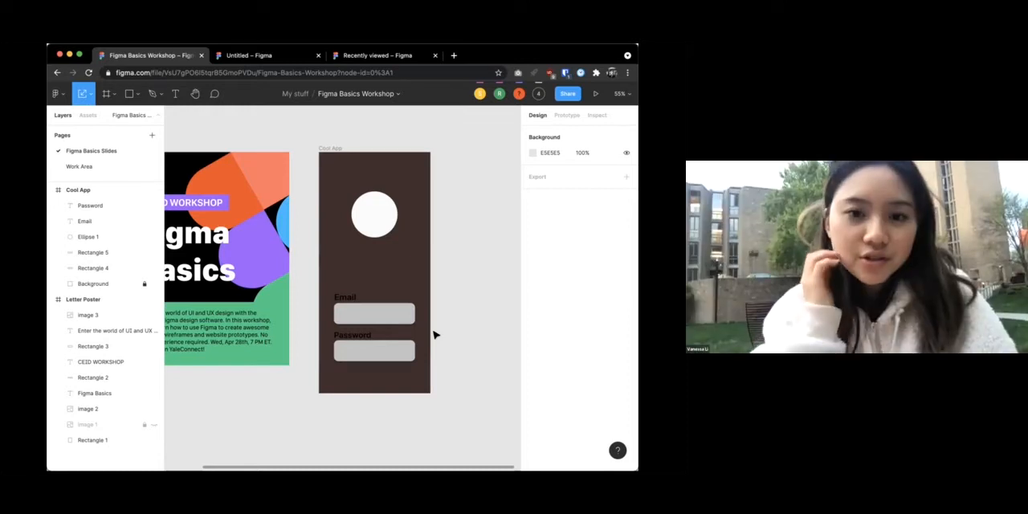
left_click(344, 297)
scroll(522, 384, "down", 3)
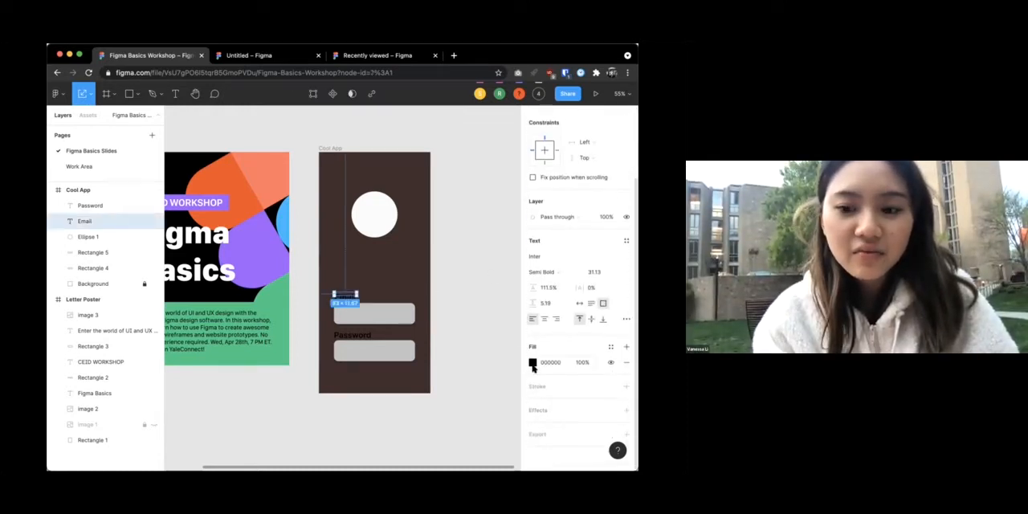
left_click(532, 362)
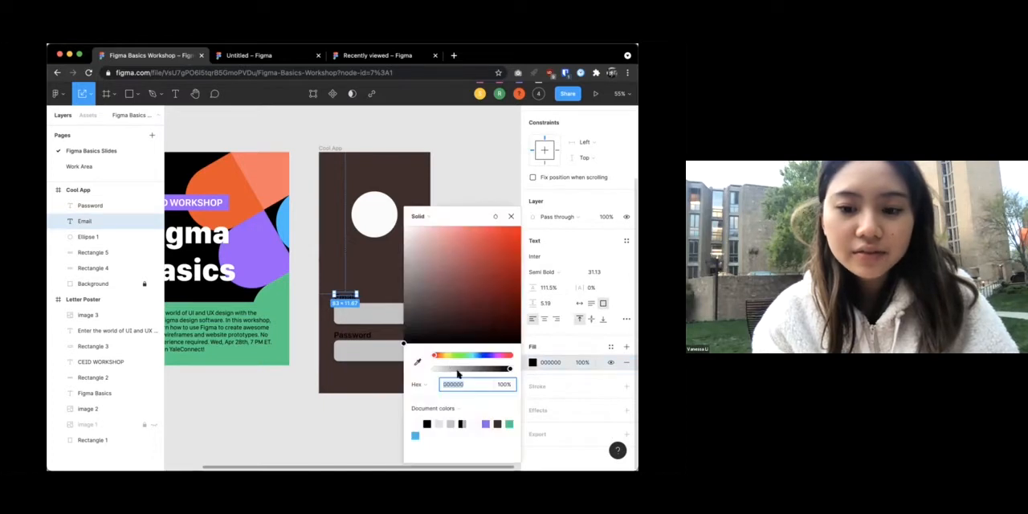
left_click_drag(442, 335, 406, 219)
Change the Password label's fill color to white
left_click(352, 334)
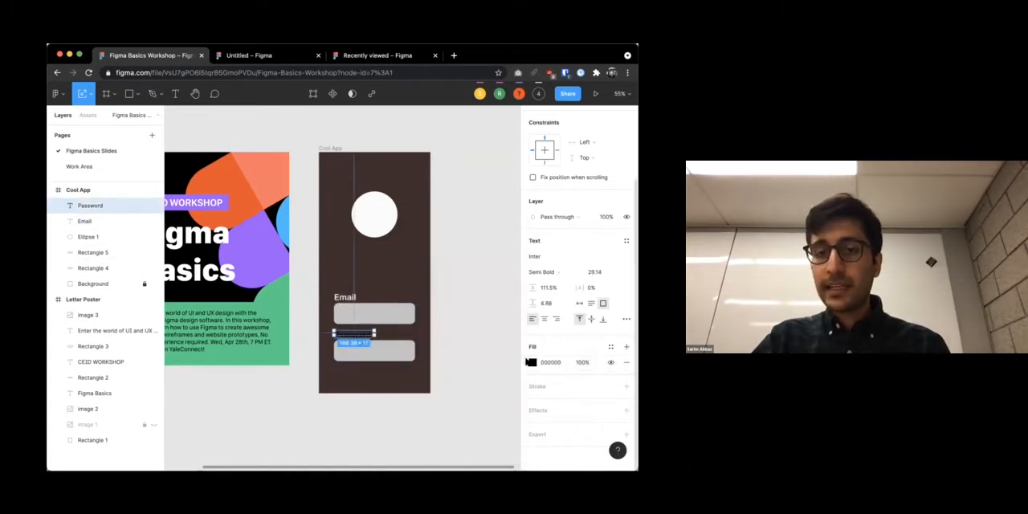
left_click(532, 362)
left_click(425, 252)
left_click(461, 173)
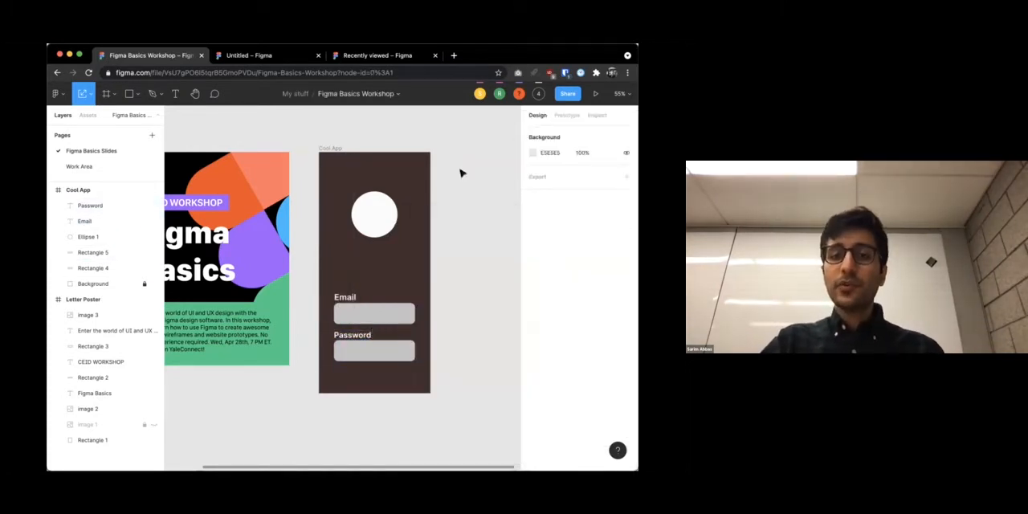
left_click(345, 297)
left_click(452, 306)
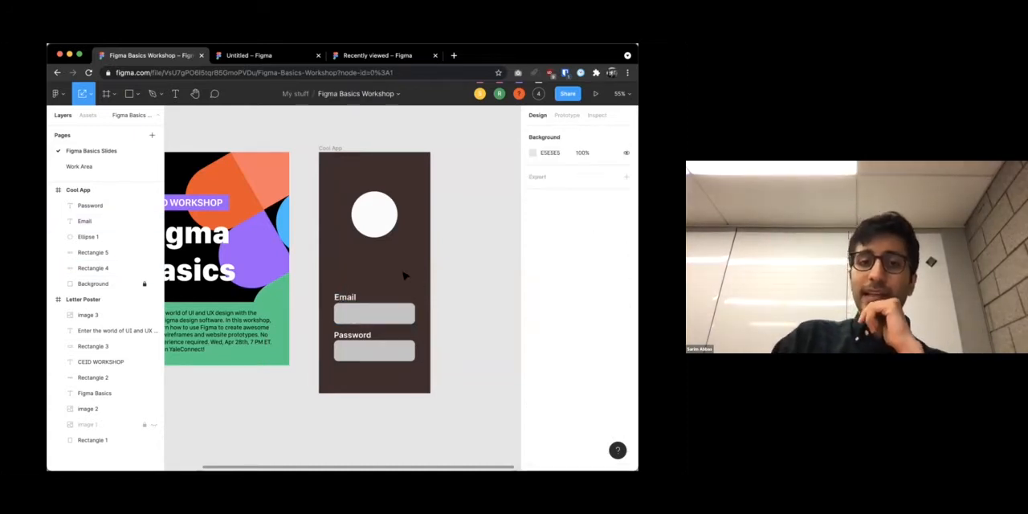
left_click(345, 296)
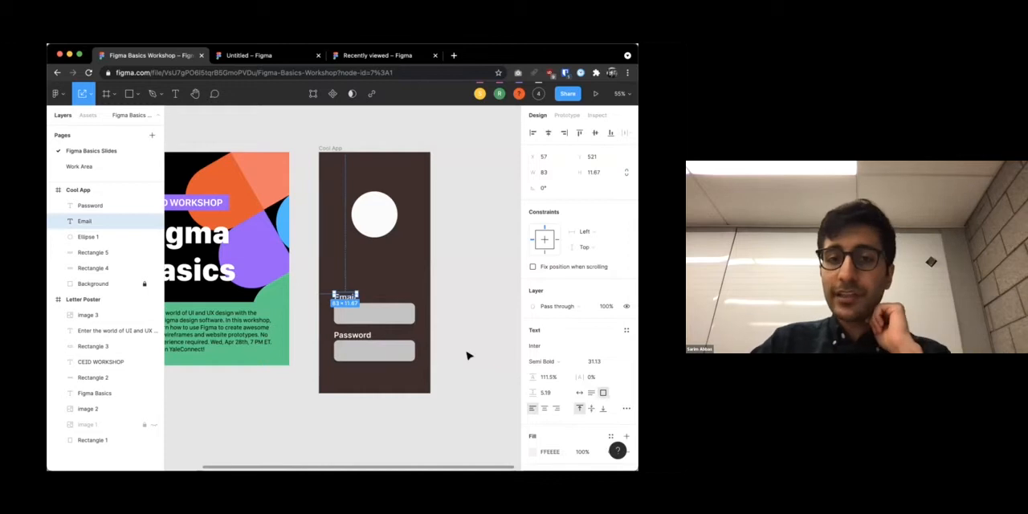
left_click(471, 356)
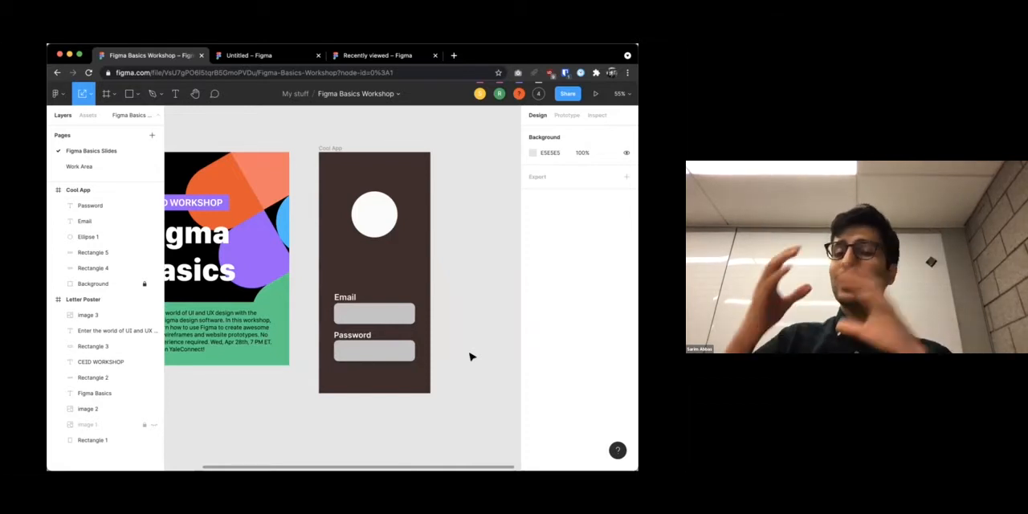
left_click(355, 299)
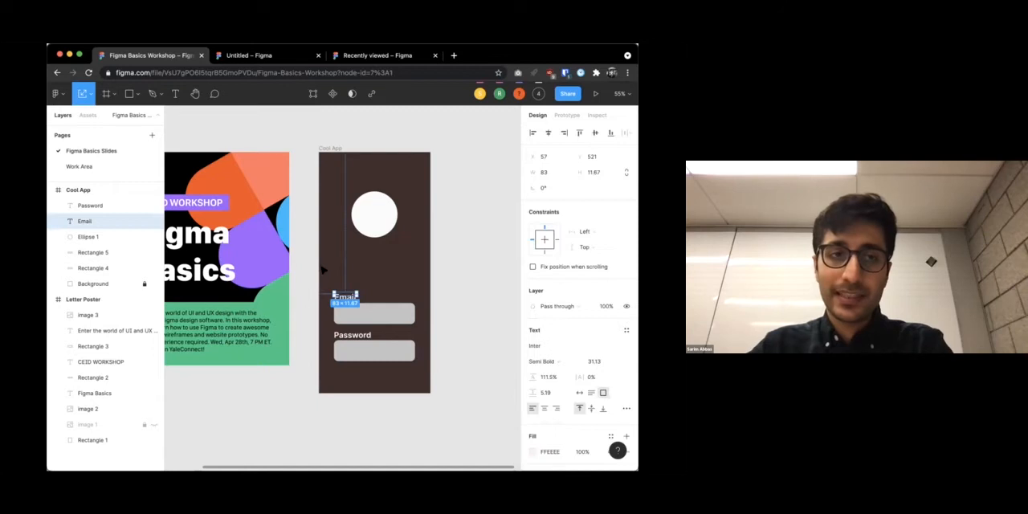
Unlock the Background layer and display its fill color in HSL format
left_click(87, 283)
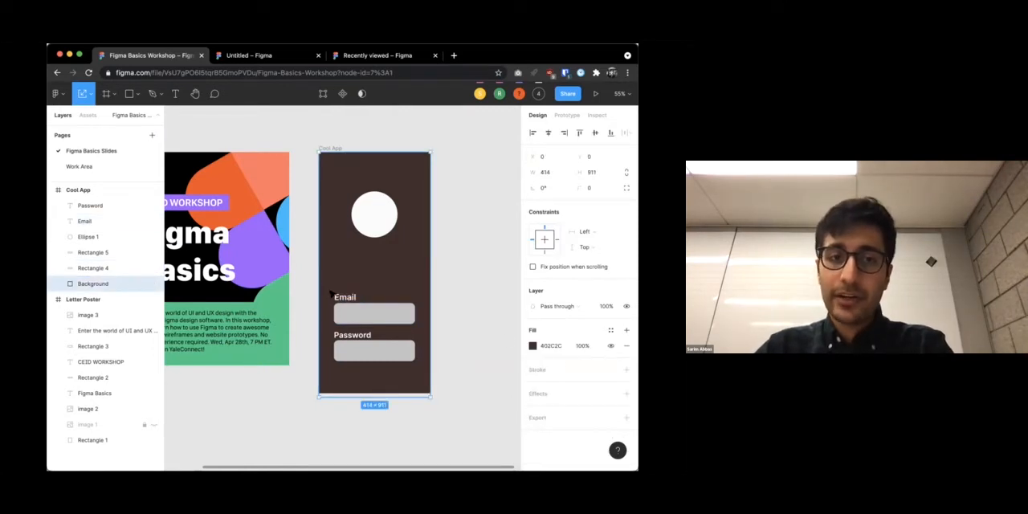
left_click(533, 346)
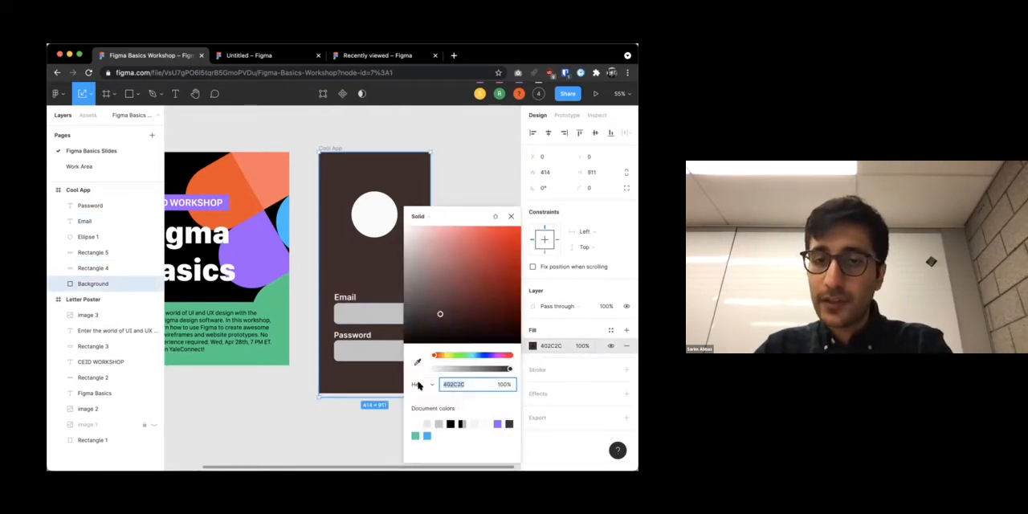
left_click(428, 385)
left_click(426, 418)
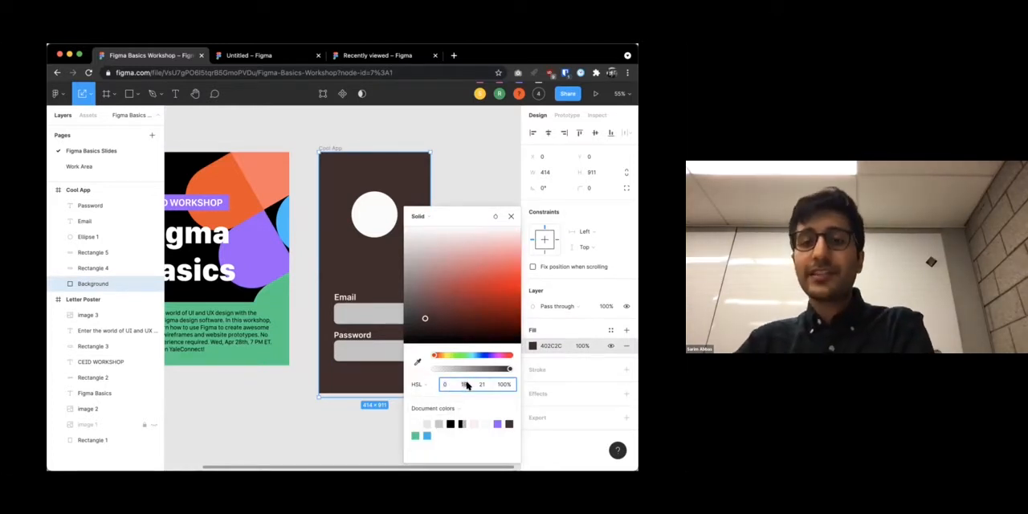
left_click(466, 386)
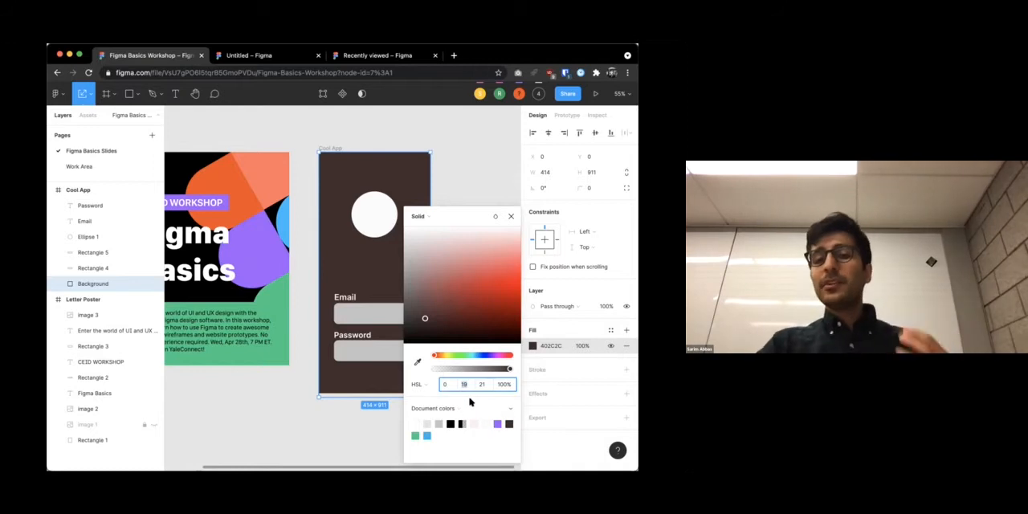
Switch the Background fill's color format to Hex and back to HSL to compare the two notations
left_click(431, 387)
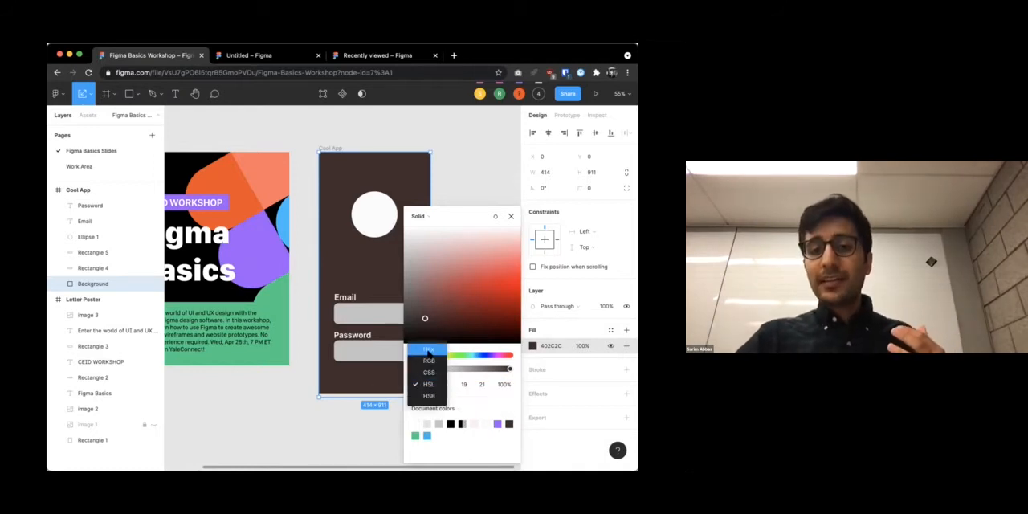
left_click(428, 347)
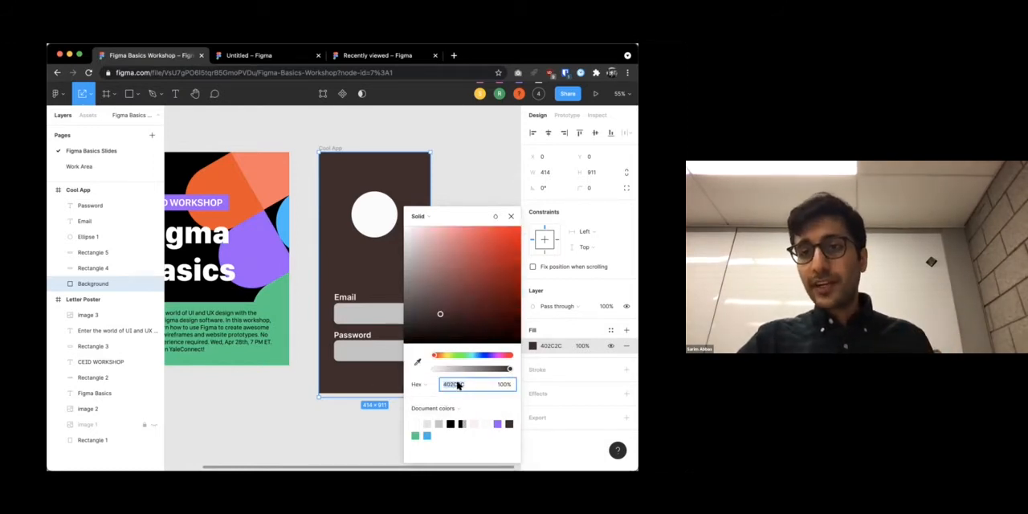
left_click(417, 386)
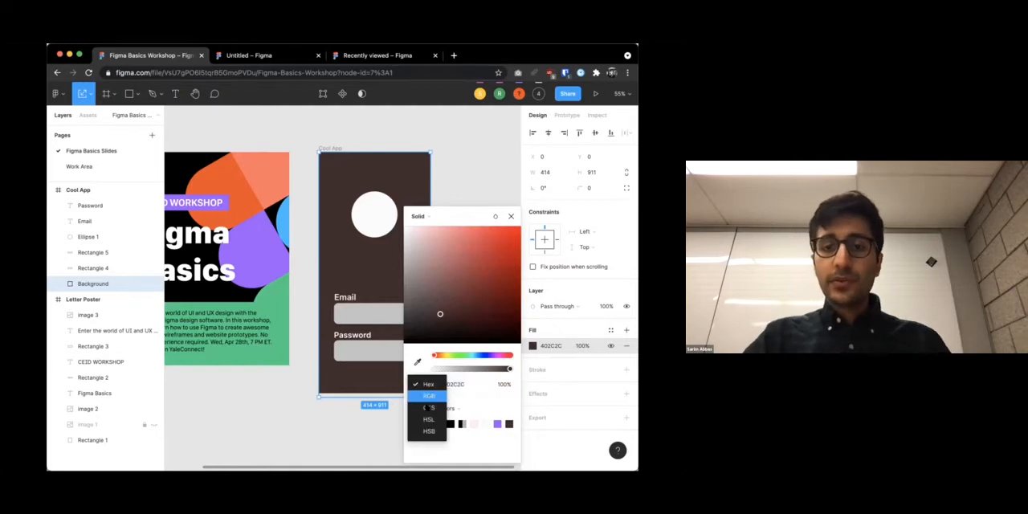
left_click(426, 421)
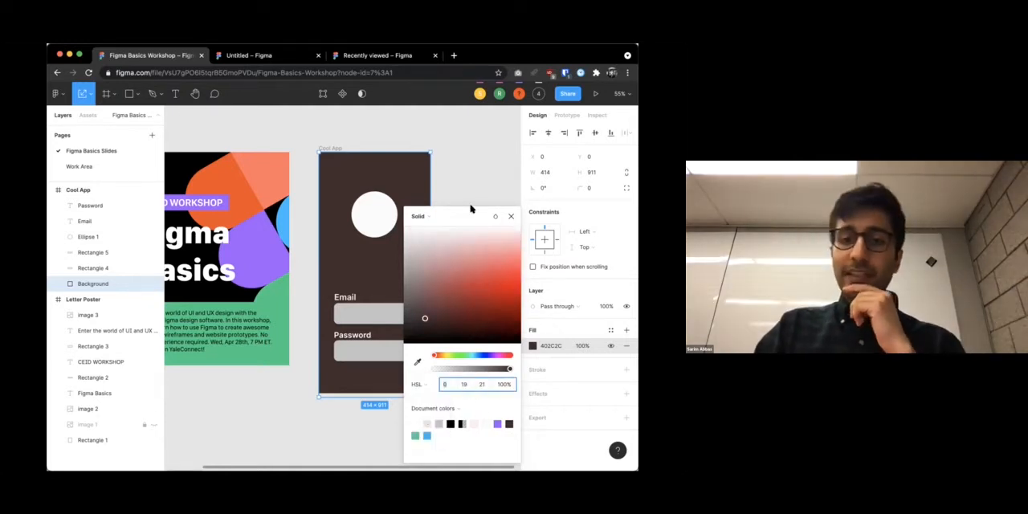
Set the Email label's fill to HSL 360, 19, 21 to approximate the dark brown background color
left_click(346, 299)
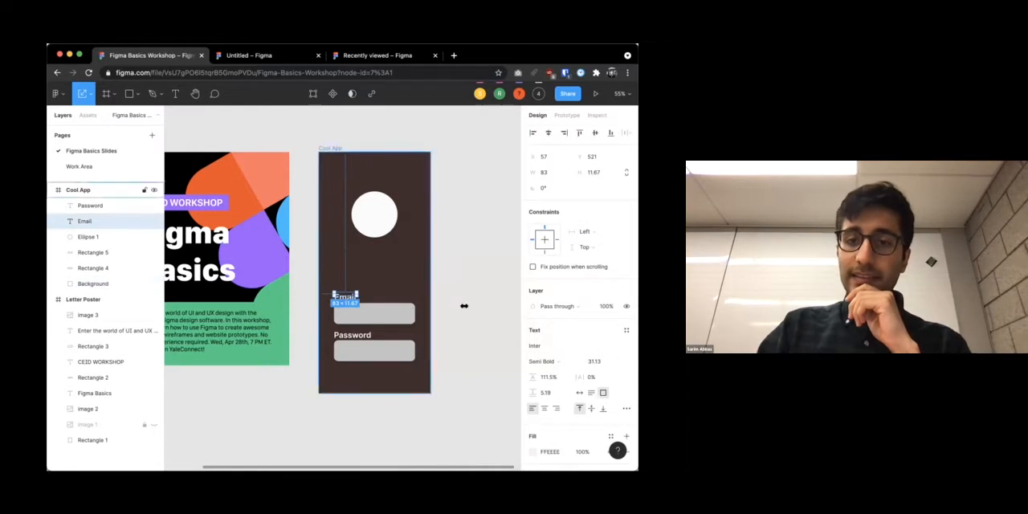
left_click(532, 452)
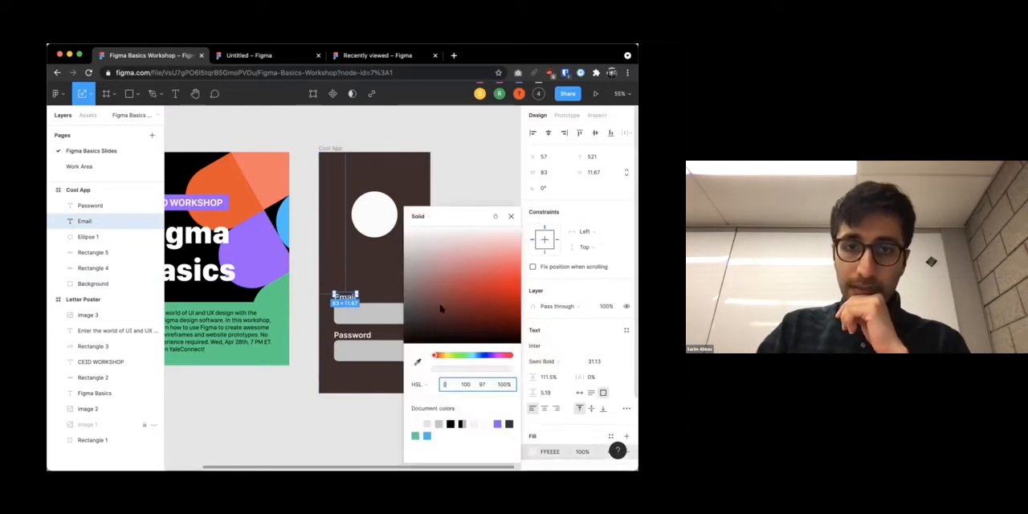
left_click_drag(445, 284, 476, 245)
left_click(462, 385)
type("19")
type("21")
key("Return")
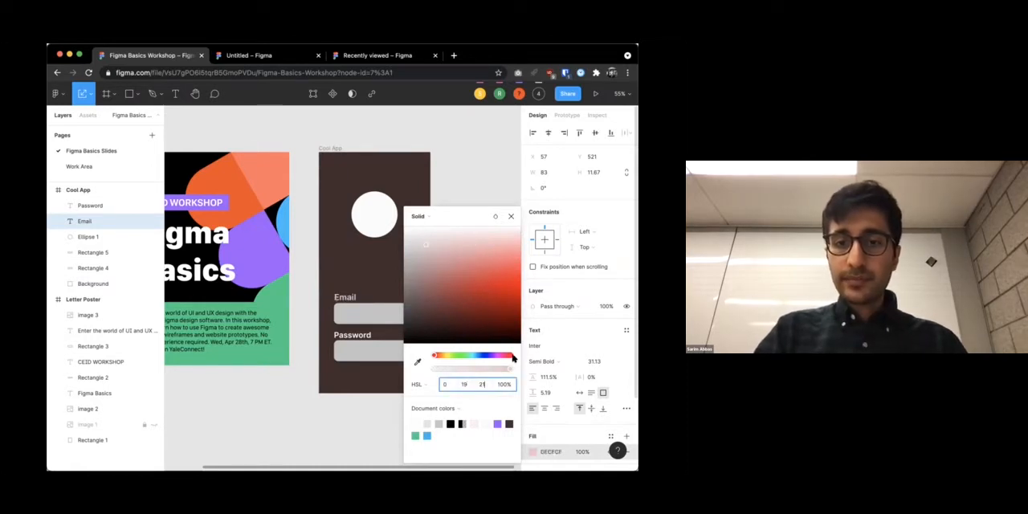
left_click(511, 356)
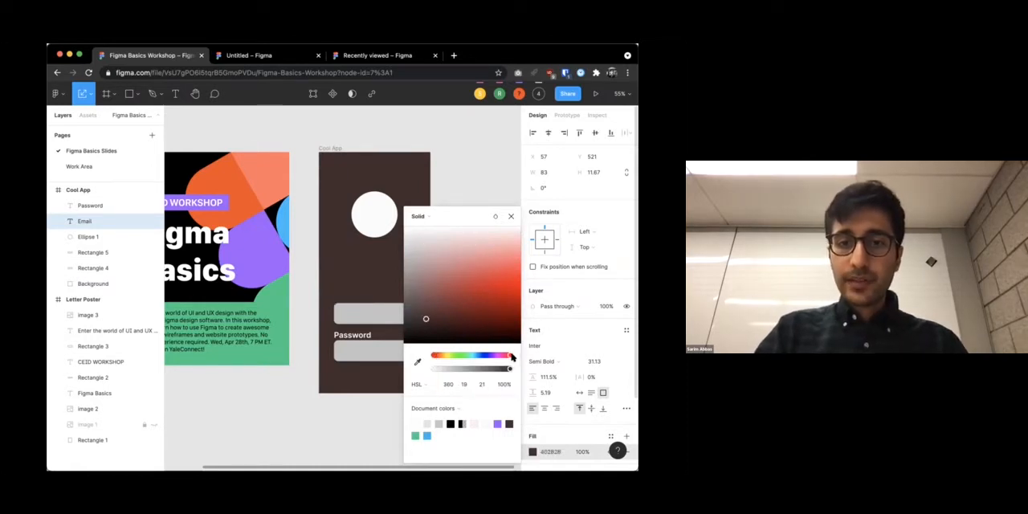
Set the Email label's fill lightness to 15 and inspect the label against the background
left_click(483, 384)
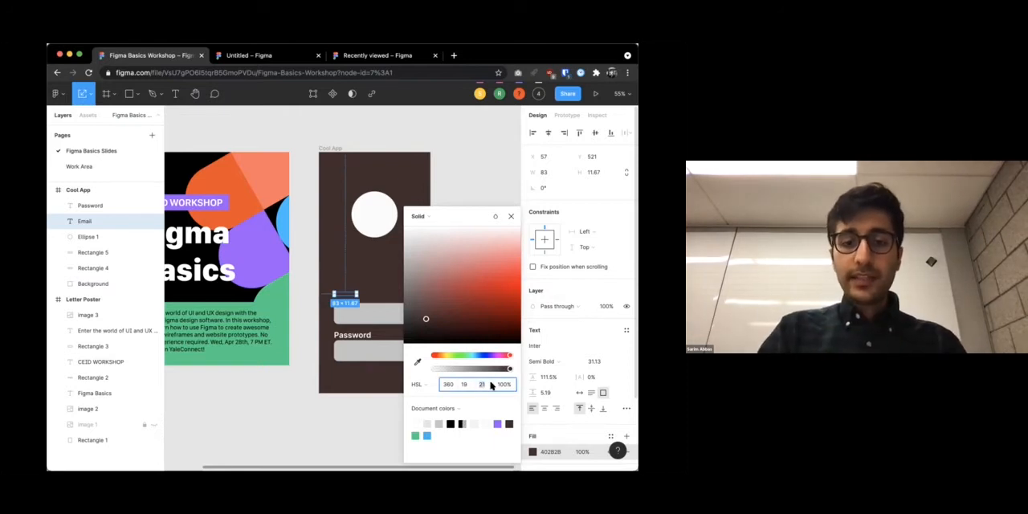
type("15")
key("Return")
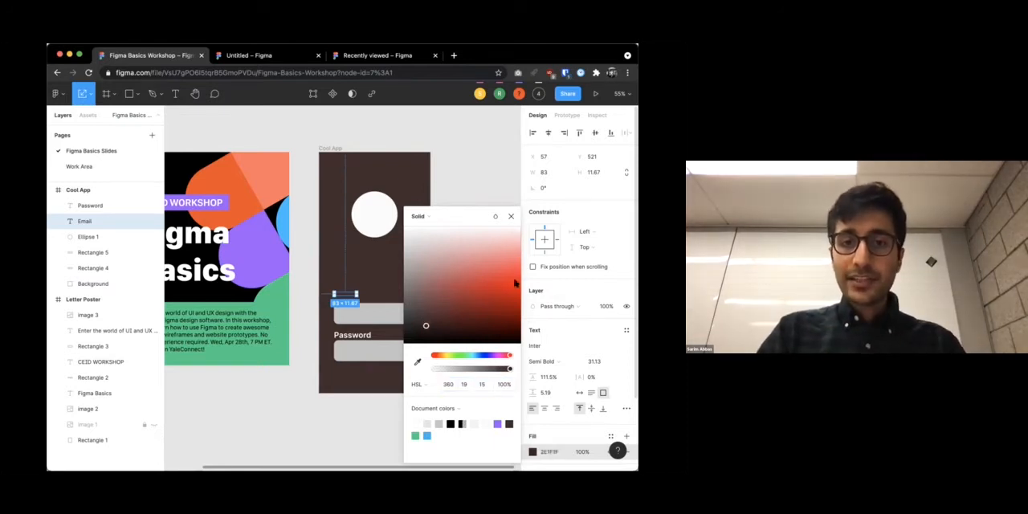
key("Escape")
key("Escape")
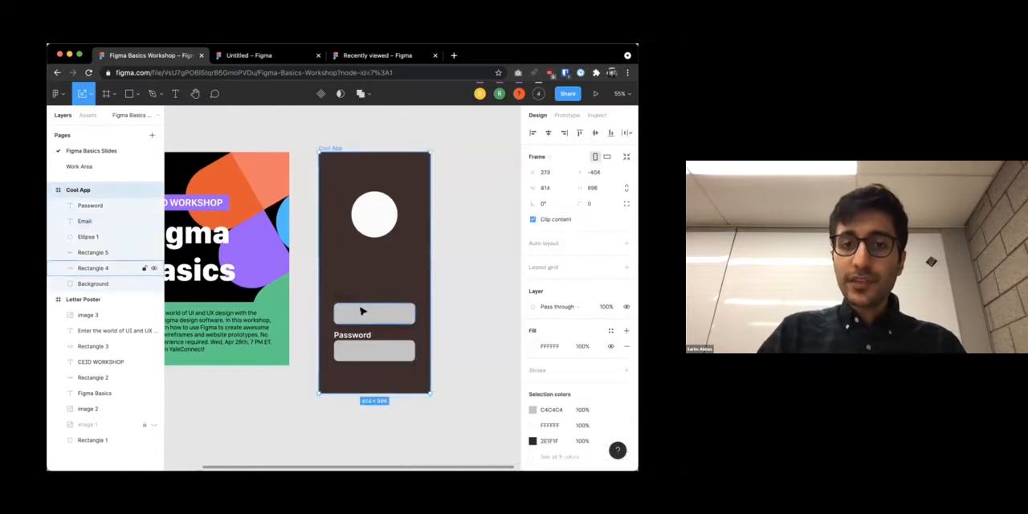
scroll(353, 298, "up", 10)
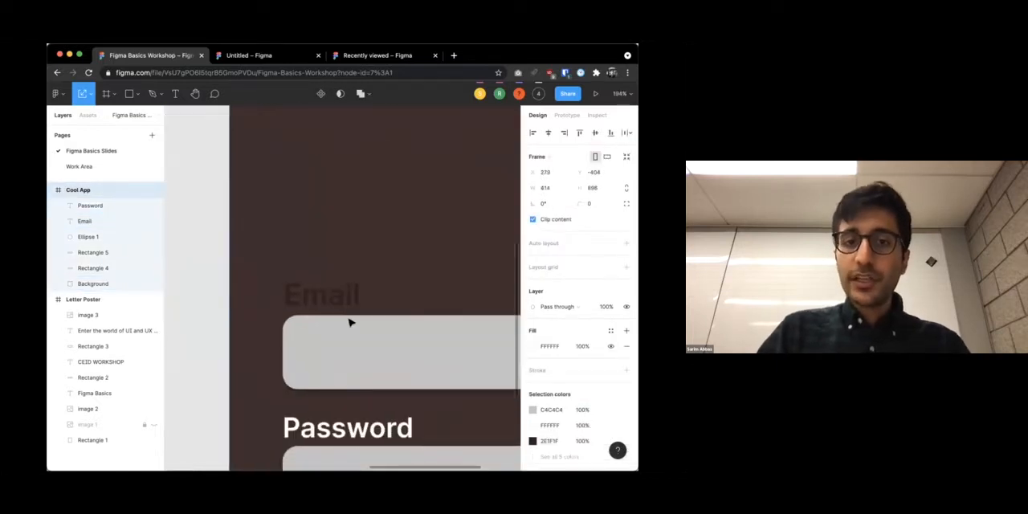
scroll(349, 321, "down", 3)
scroll(282, 236, "down", 5)
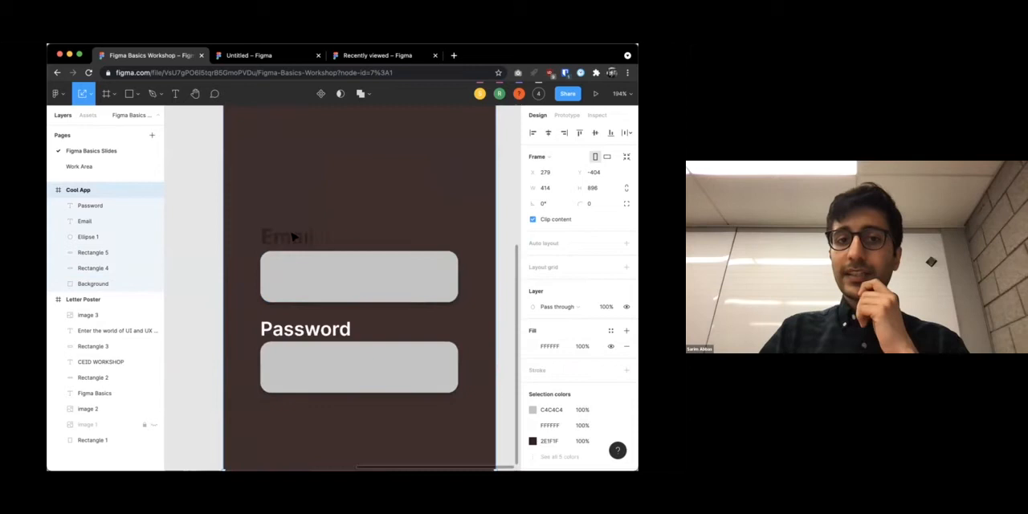
Set the Email label's fill saturation to 7
left_click(291, 230)
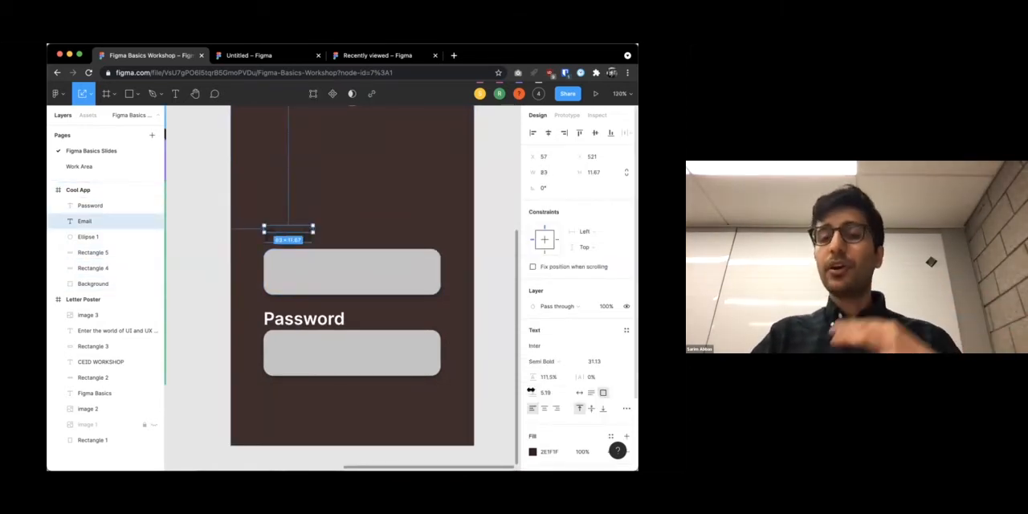
left_click(532, 451)
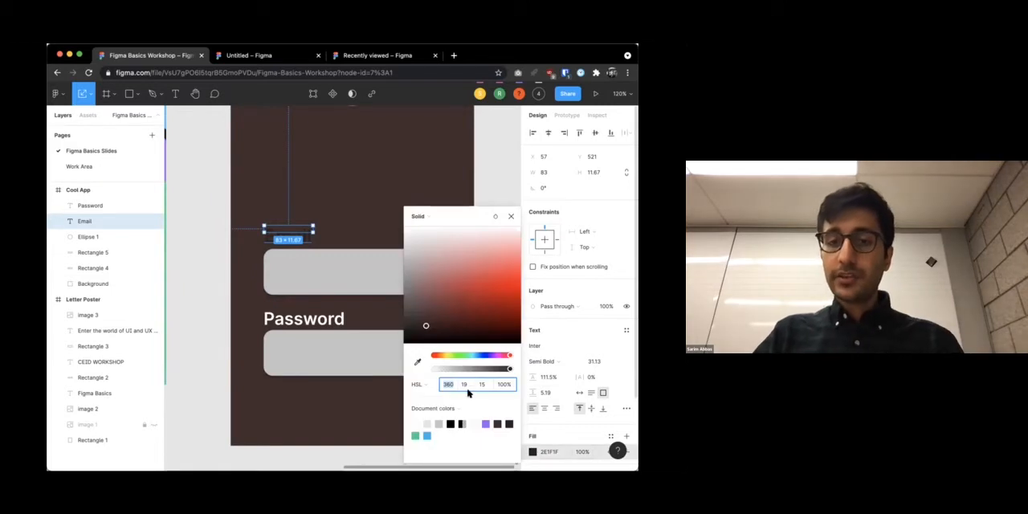
type("7")
key("Return")
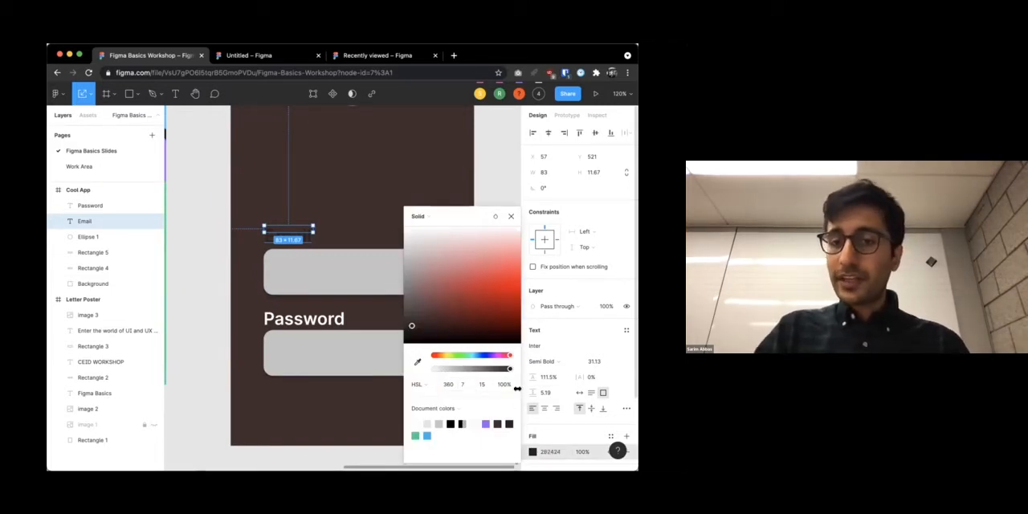
left_click(332, 278)
left_click(331, 201)
Set the Email label's fill hue to 0 and its saturation to 19
left_click(294, 231)
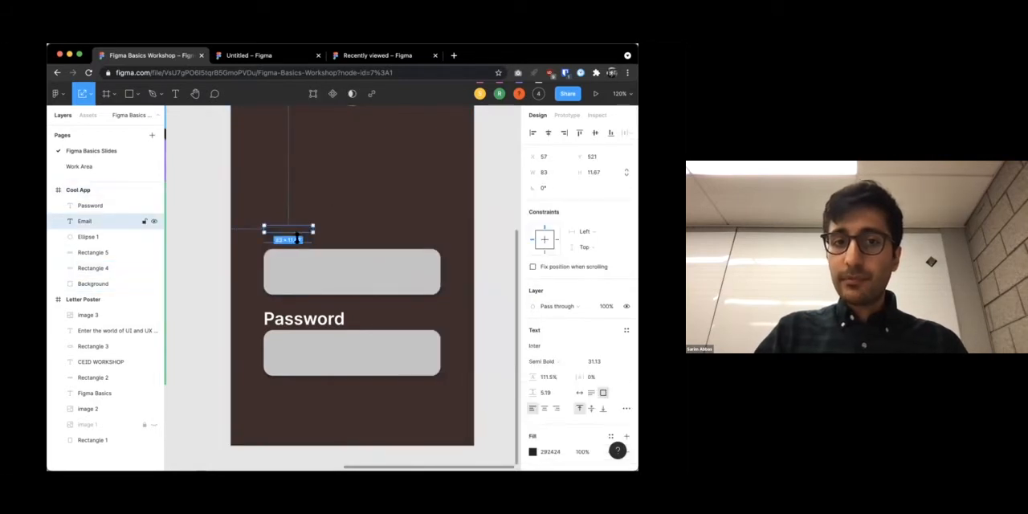
left_click(532, 453)
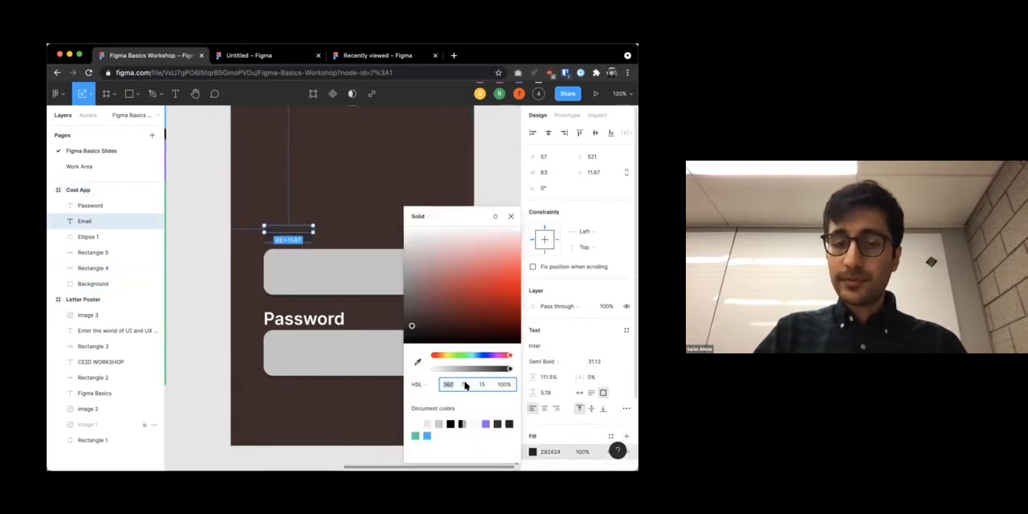
left_click(469, 388)
left_click(341, 278)
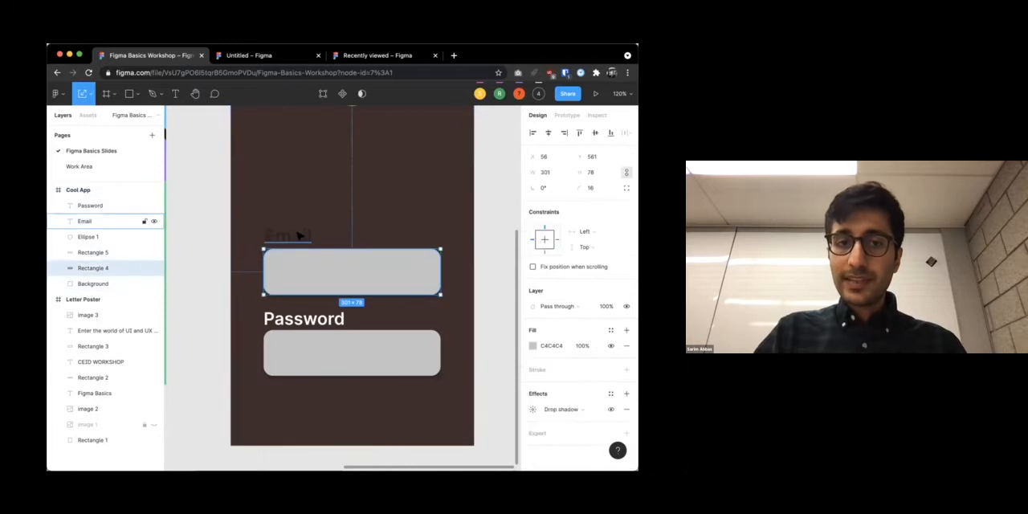
left_click(85, 221)
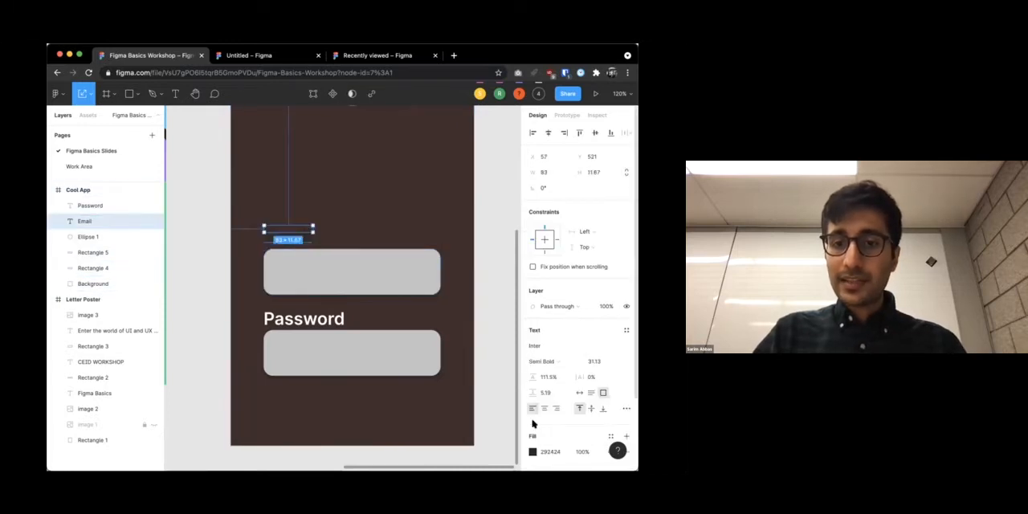
left_click(532, 451)
type("0 ")
type("19")
key("Return")
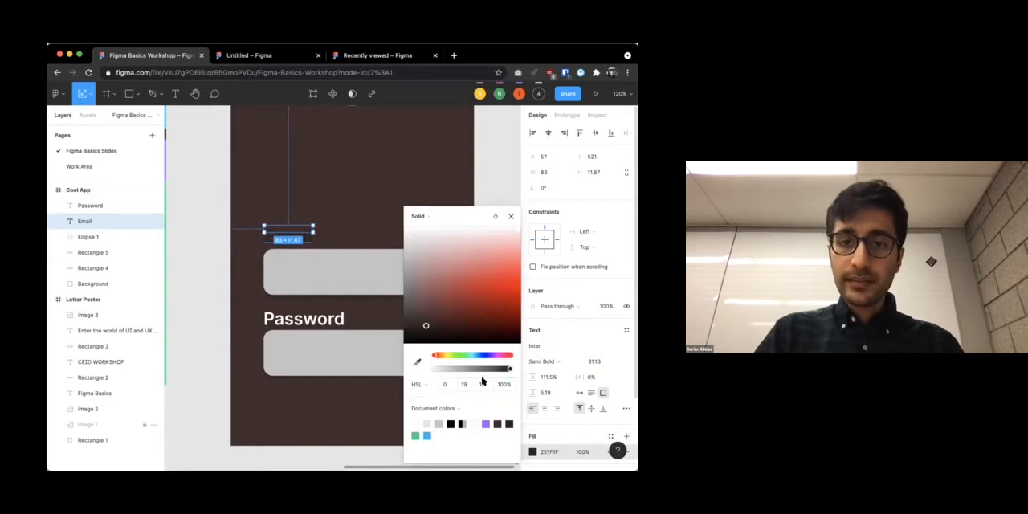
Try a lightness of 8 for the Email label's fill
left_click(481, 382)
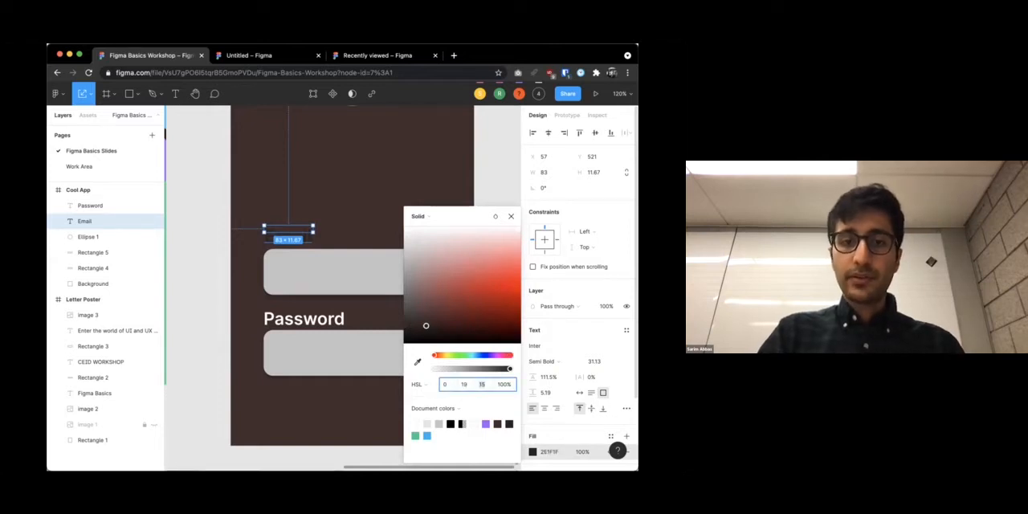
type("8")
key("Return")
Set the Email label's fill lightness to 50 and compare the label with the rest of the Cool App frame
type("50")
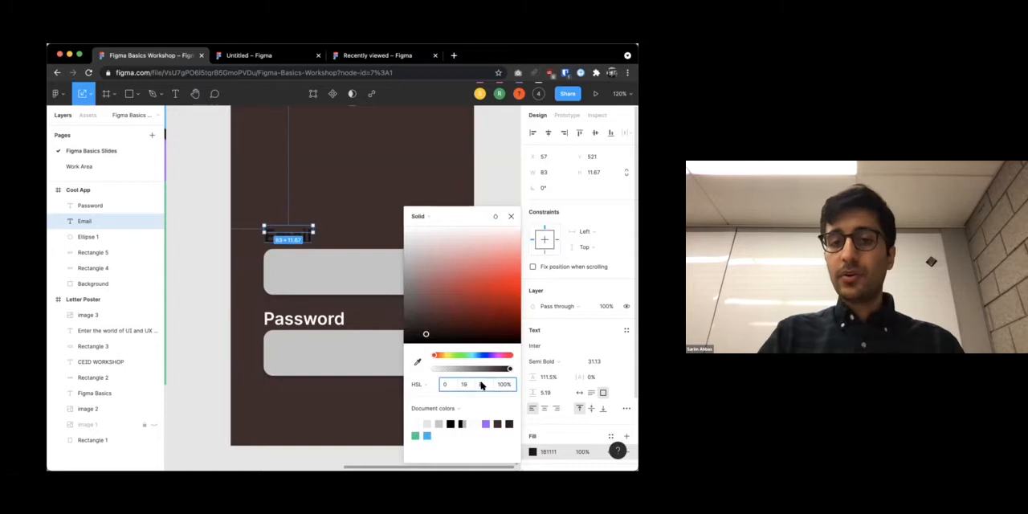
key("Return")
left_click(481, 385)
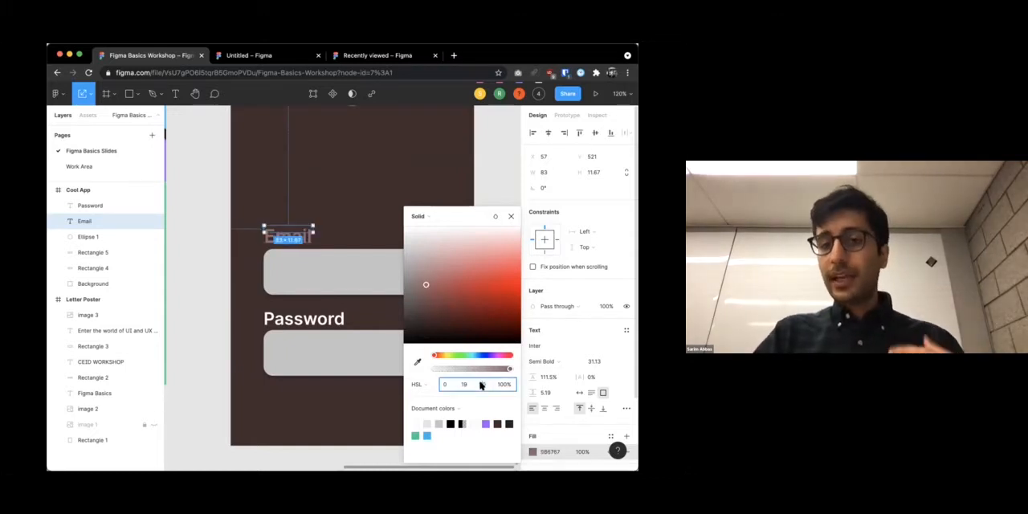
left_click(357, 167)
scroll(311, 249, "down", 5)
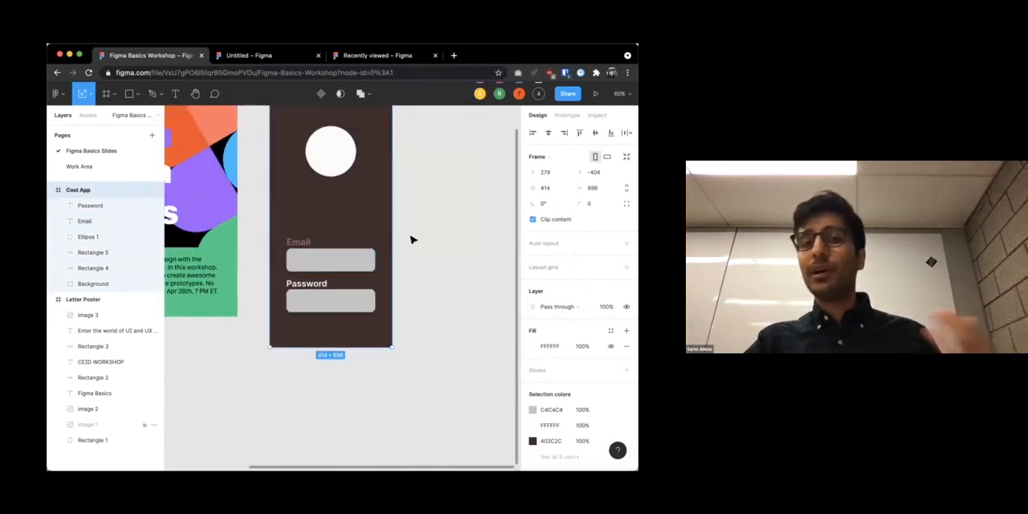
left_click(410, 237)
scroll(372, 235, "down", 2)
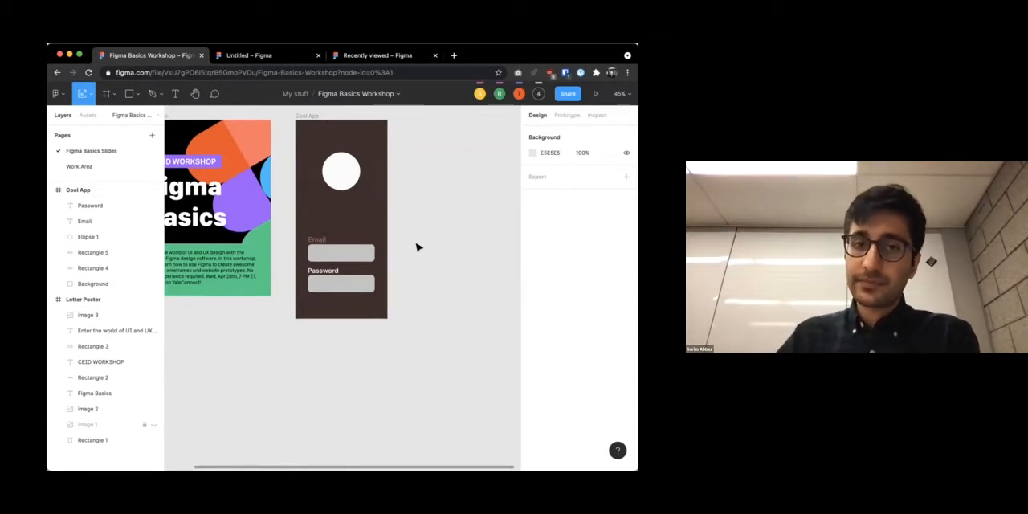
scroll(426, 274, "up", 1)
scroll(425, 274, "right", 1)
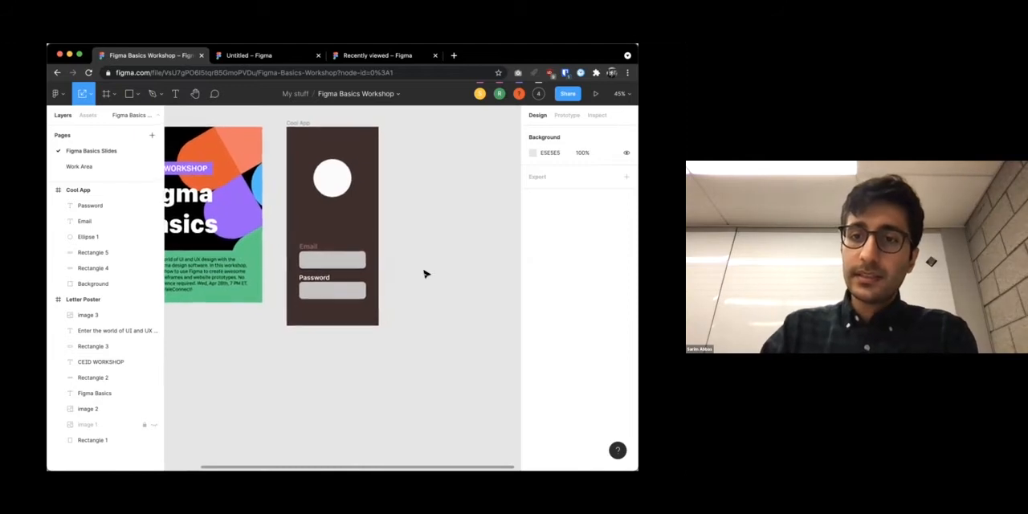
scroll(426, 274, "up", 2)
scroll(426, 274, "right", 1)
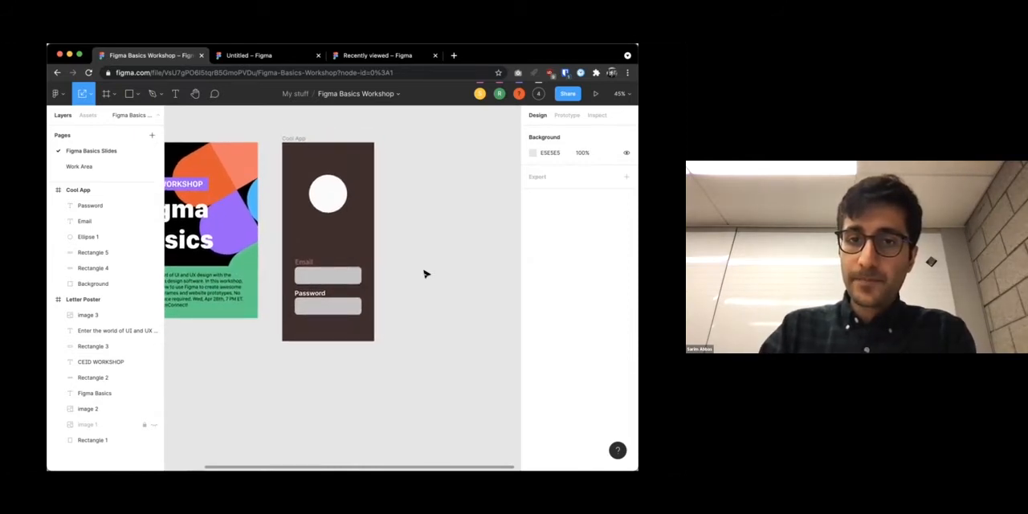
scroll(425, 274, "up", 1)
scroll(426, 273, "right", 3)
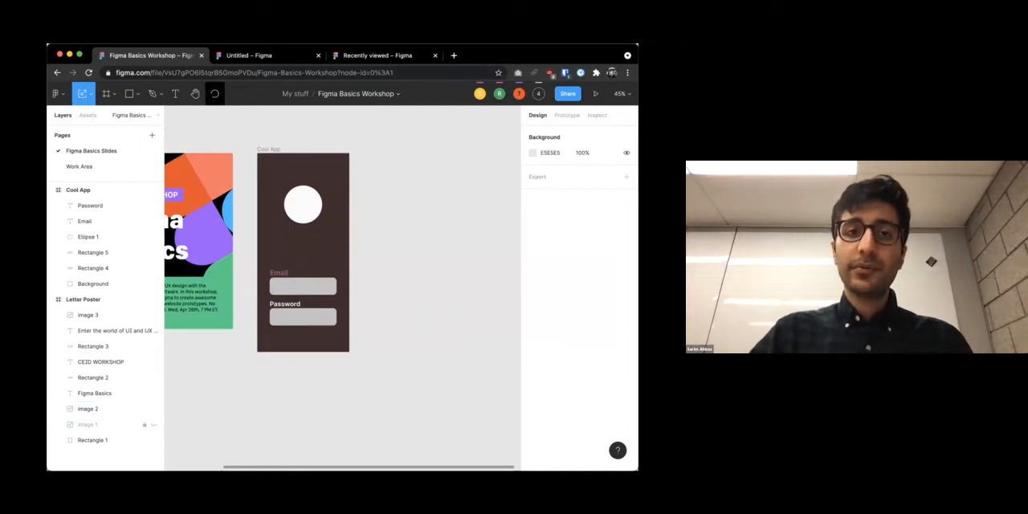
Post the comment "The contrast is poor! Please fix" just above the Cool App frame
left_click(215, 94)
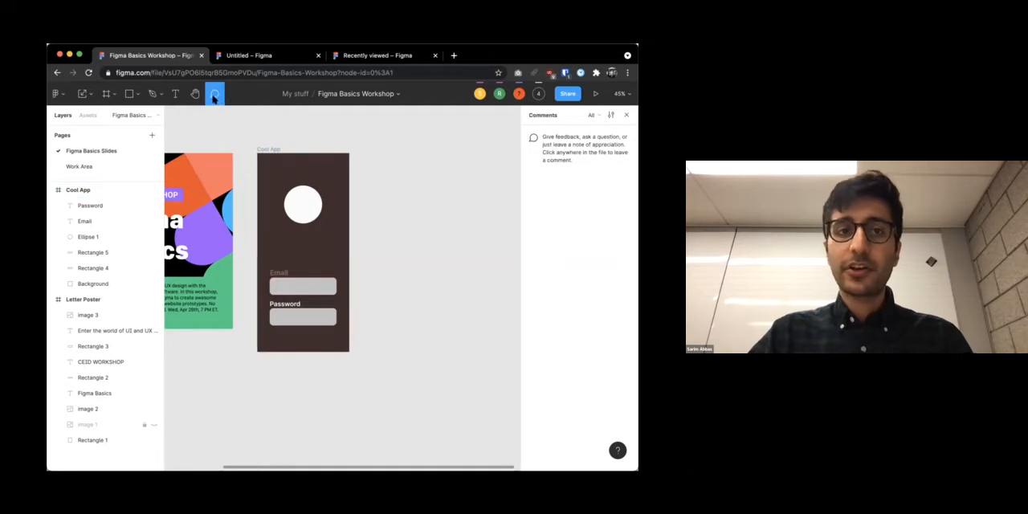
left_click(334, 138)
type("The contrast is poor! Please fix")
left_click(494, 162)
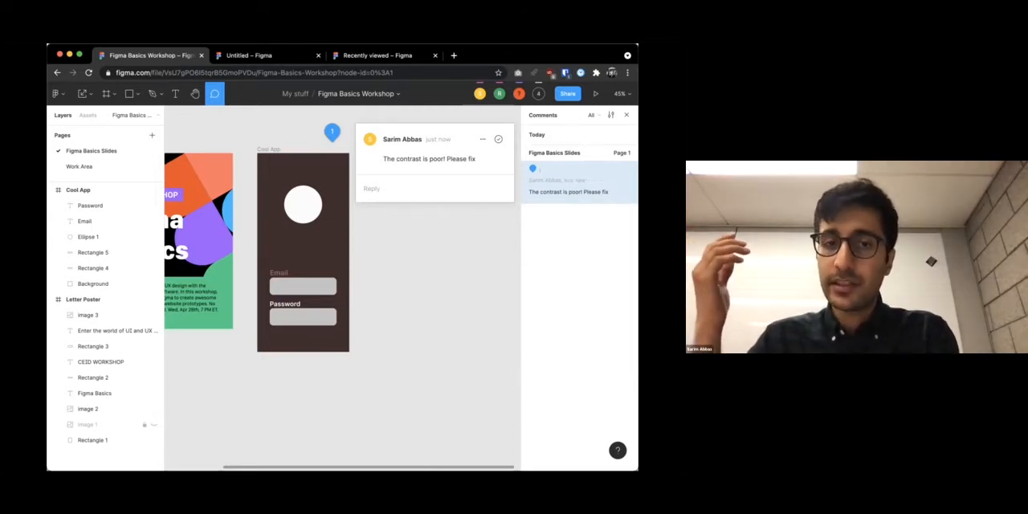
Pull the logo, purple banner, CEID WORKSHOP text and Figma Basics title off the Letter Poster toward its left side
scroll(417, 217, "left", 3)
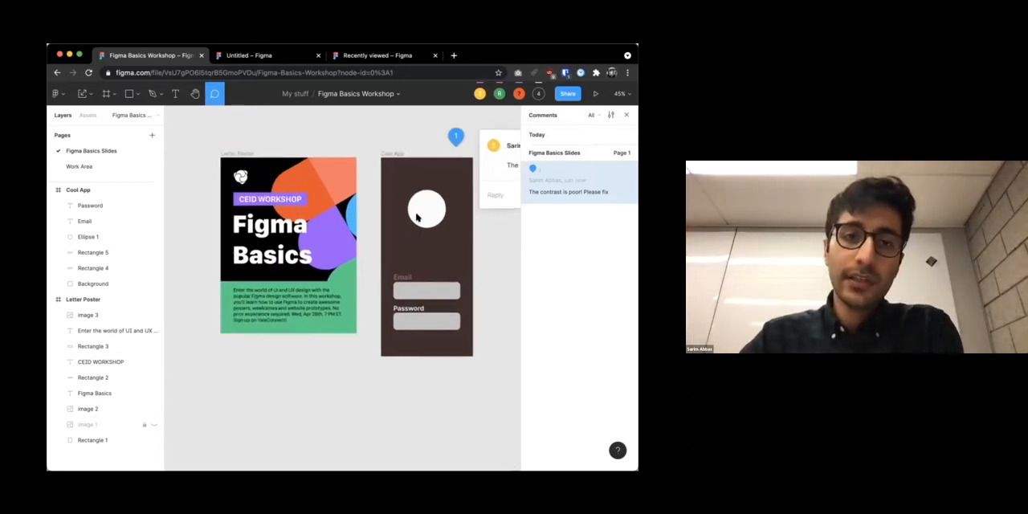
scroll(416, 216, "left", 2)
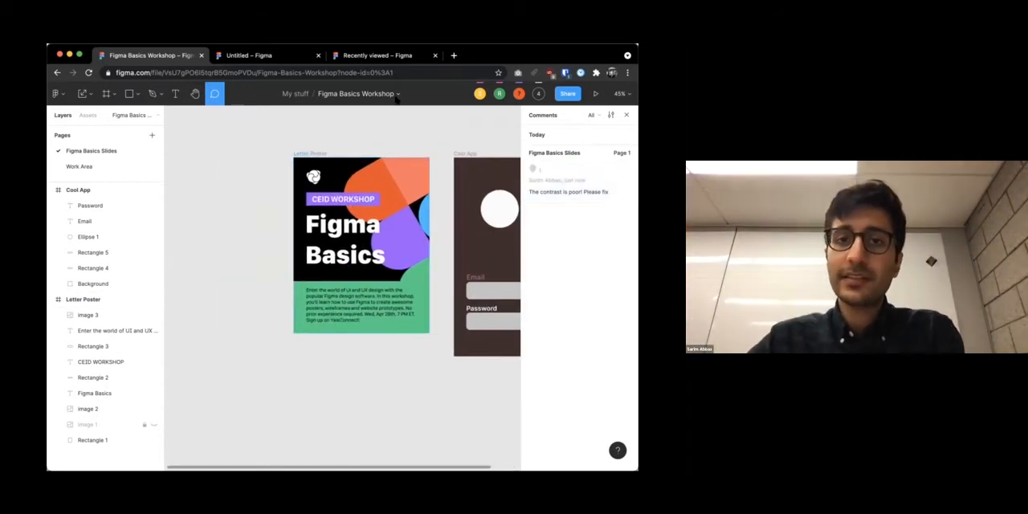
left_click(397, 94)
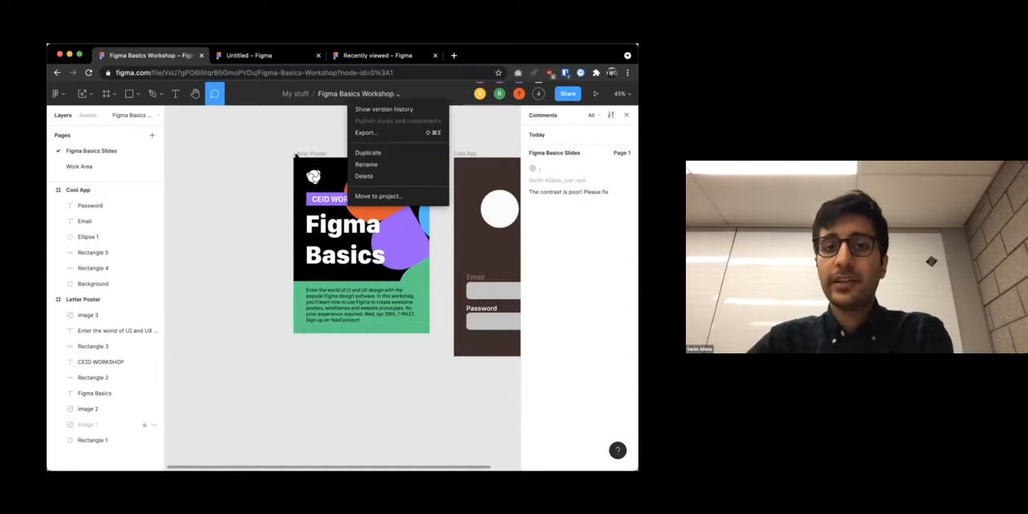
left_click(296, 154)
key("shift+2")
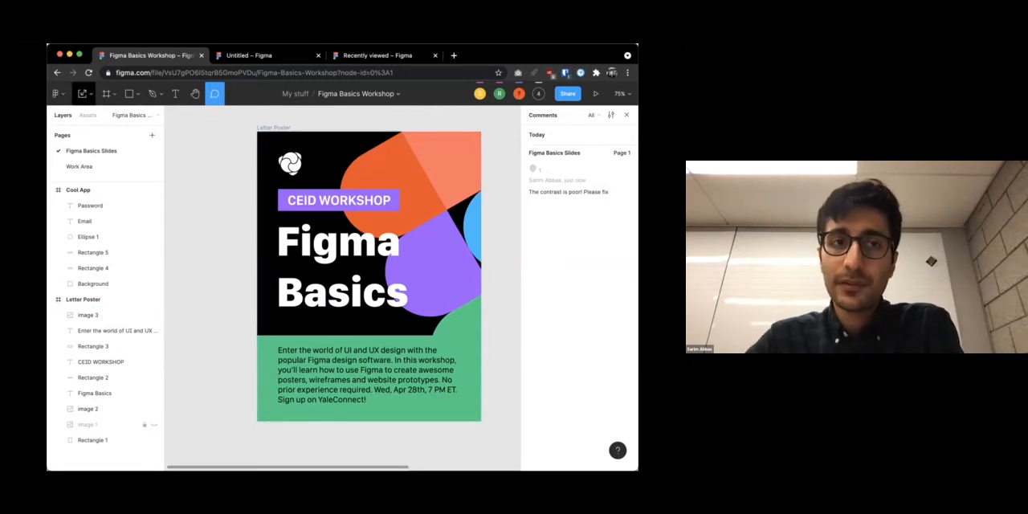
left_click(91, 94)
left_click(95, 118)
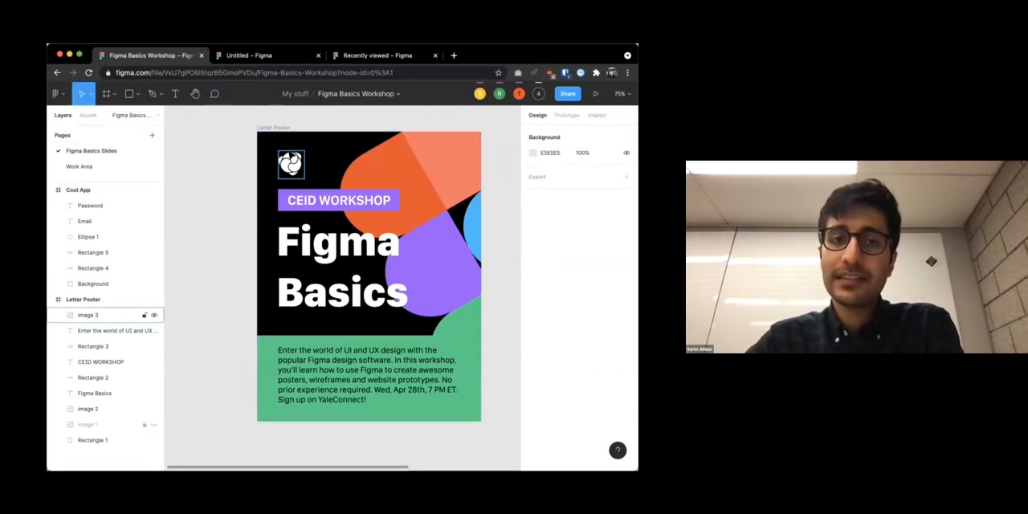
left_click_drag(290, 164, 214, 160)
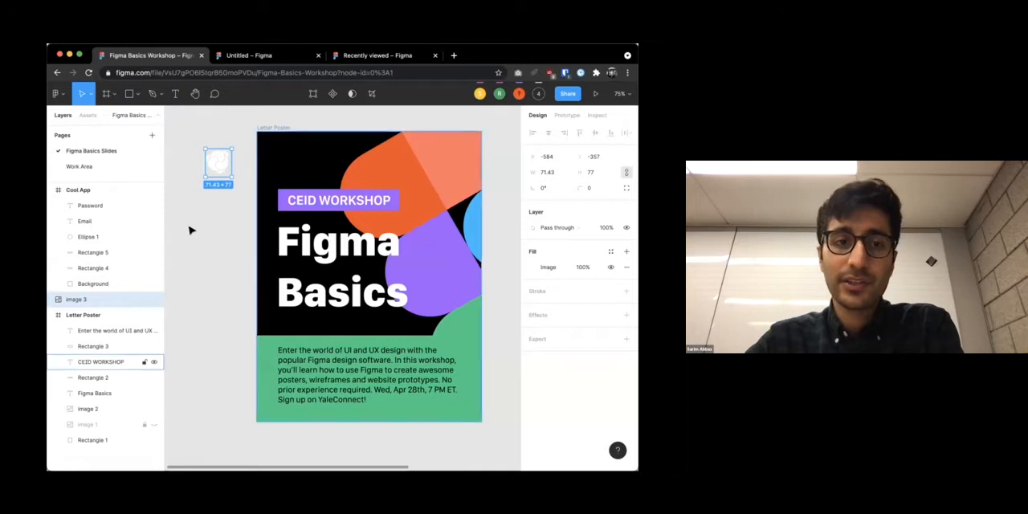
left_click_drag(307, 204, 197, 206)
left_click_drag(341, 273, 220, 307)
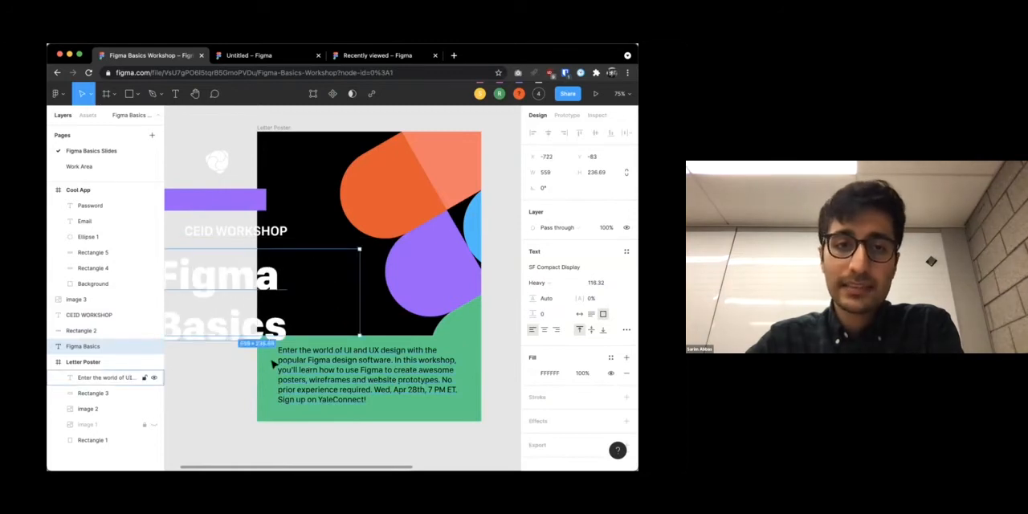
Open the Figma Basics title for text editing and review its typography and fill settings without changing them
scroll(215, 343, "down", 3)
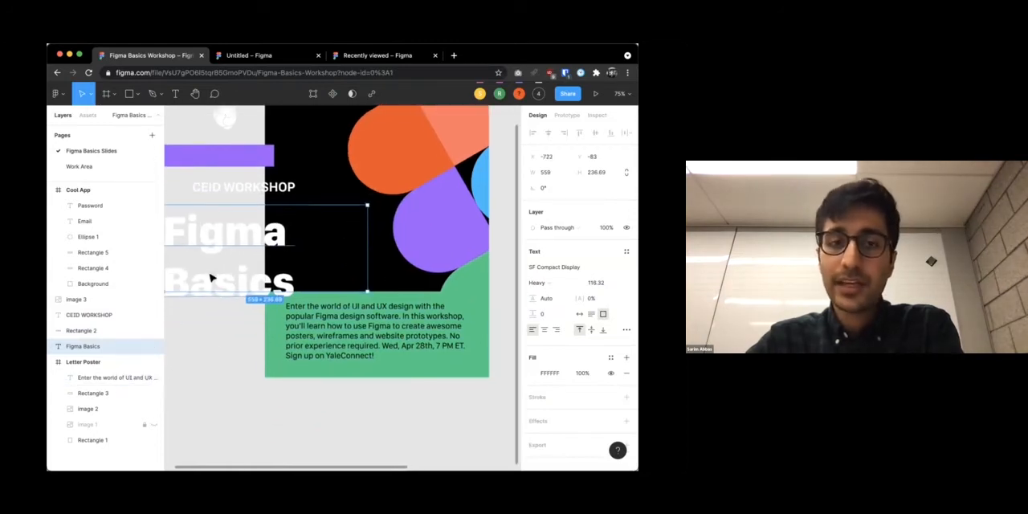
double_click(250, 241)
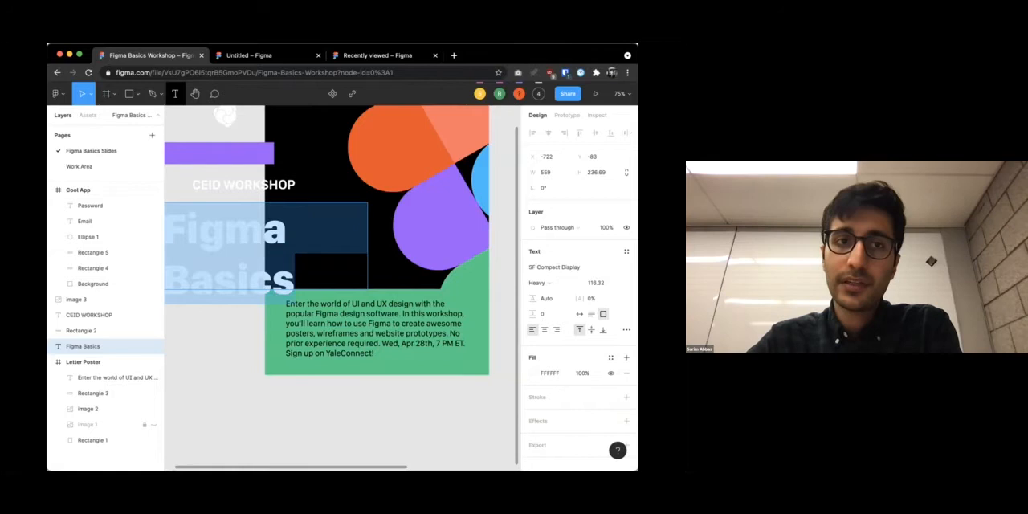
left_click(225, 227)
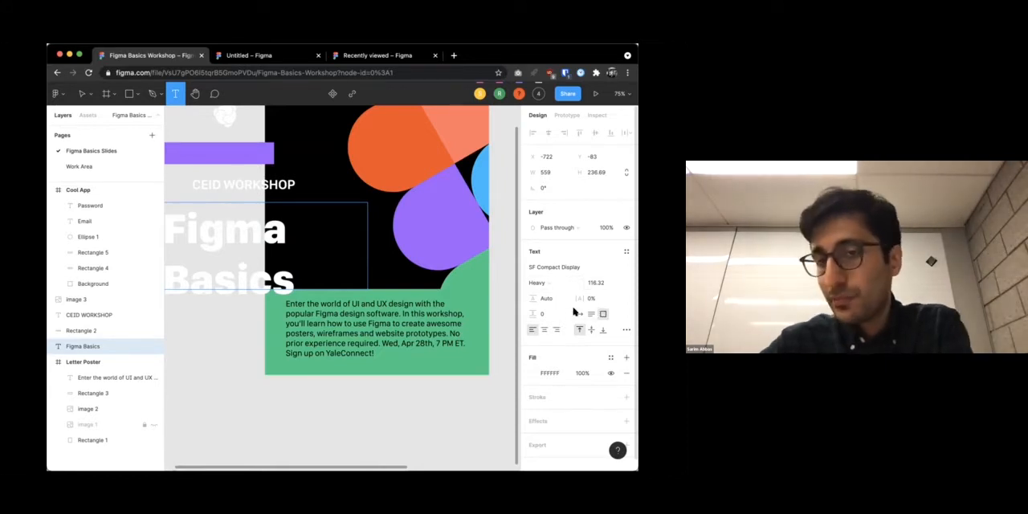
scroll(574, 321, "down", 1)
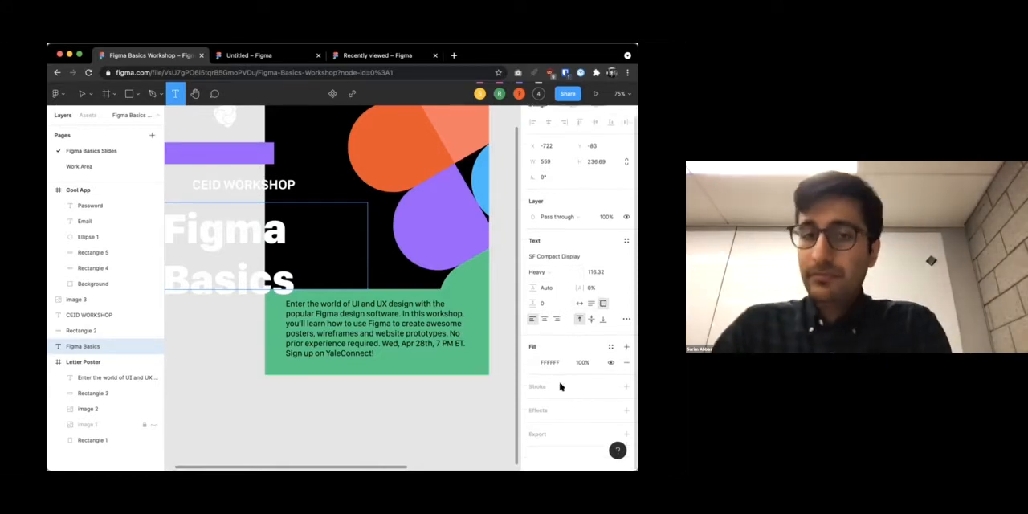
left_click(368, 150)
left_click(448, 213)
Shift the coloured shapes image up and left within the Letter Poster and nudge the description text
scroll(454, 225, "right", 5)
scroll(454, 224, "up", 2)
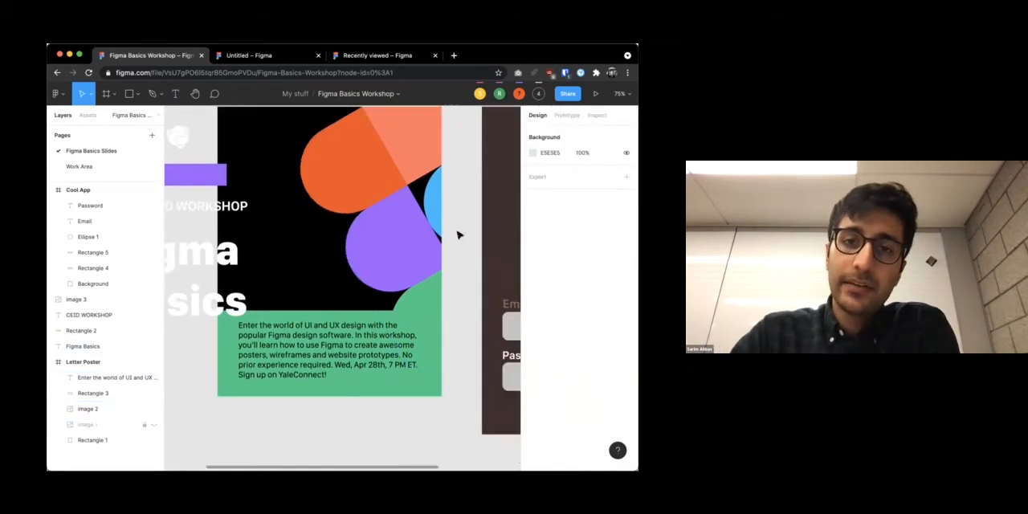
left_click_drag(356, 178, 268, 165)
left_click_drag(247, 382, 195, 375)
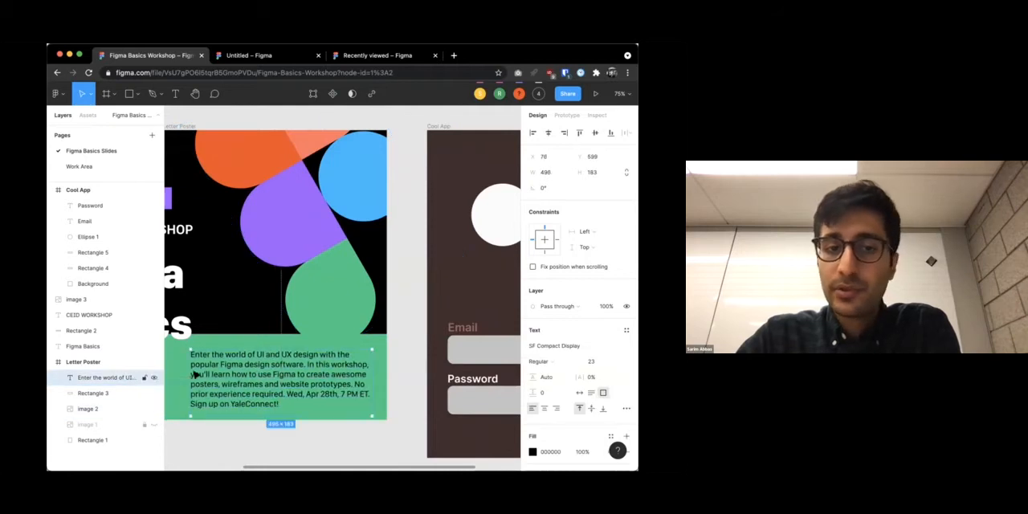
left_click(189, 374)
scroll(175, 366, "down", 3)
scroll(175, 368, "down", 5)
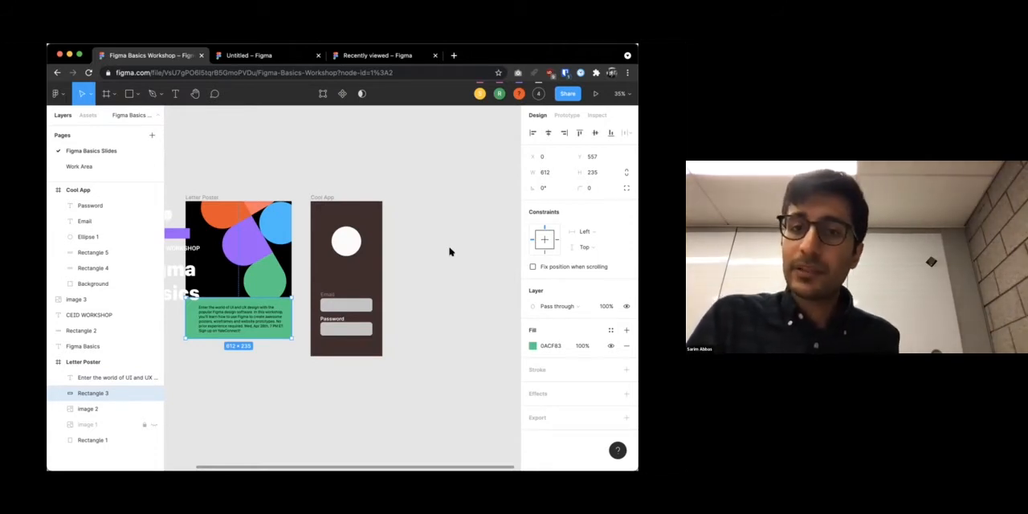
Open coolors.co in a new browser tab, look over the color scheme generator's home page, and return to the workshop file
key("super+t")
type("coolors.co")
key("Return")
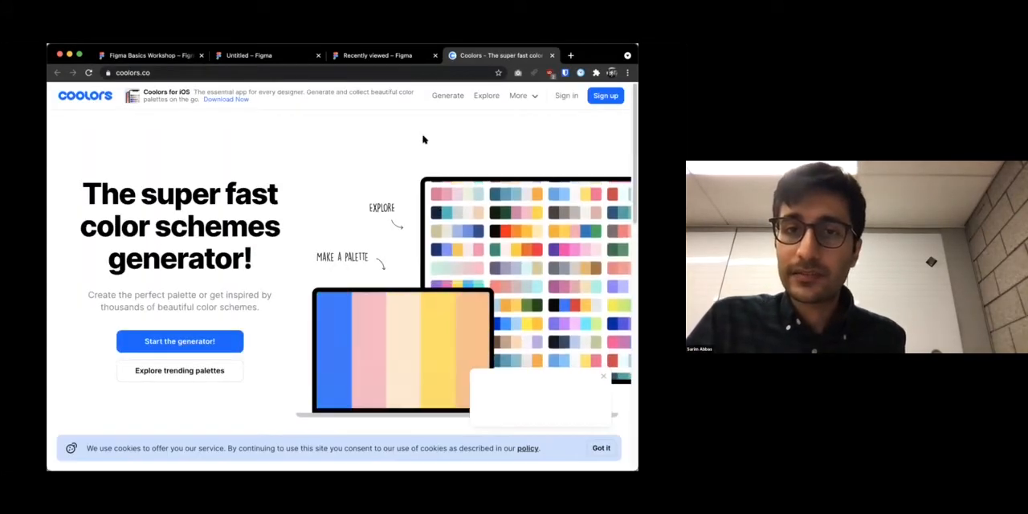
scroll(432, 134, "down", 3)
scroll(438, 124, "up", 3)
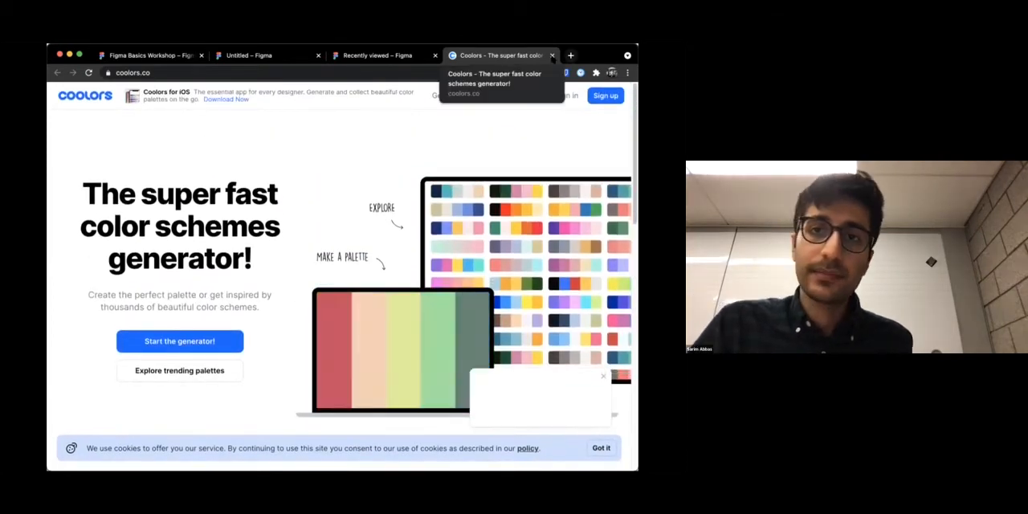
left_click(552, 56)
left_click(148, 55)
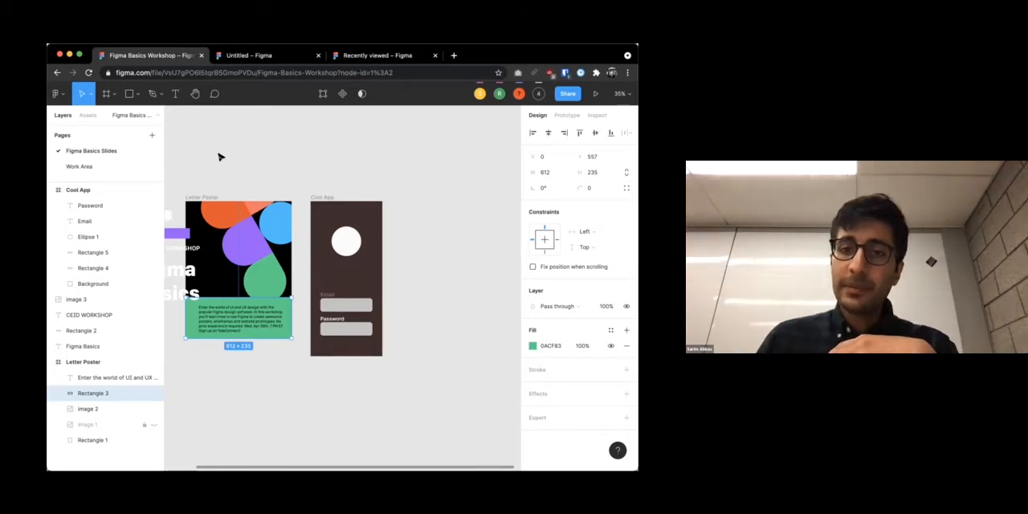
Open the Figma Community from the recently viewed files page and look over its Explore section
left_click(56, 94)
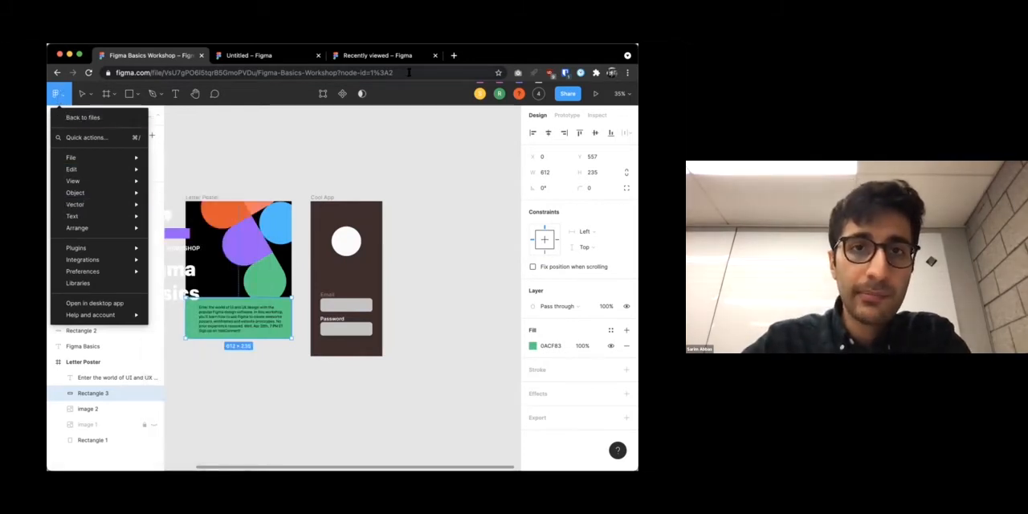
left_click(376, 55)
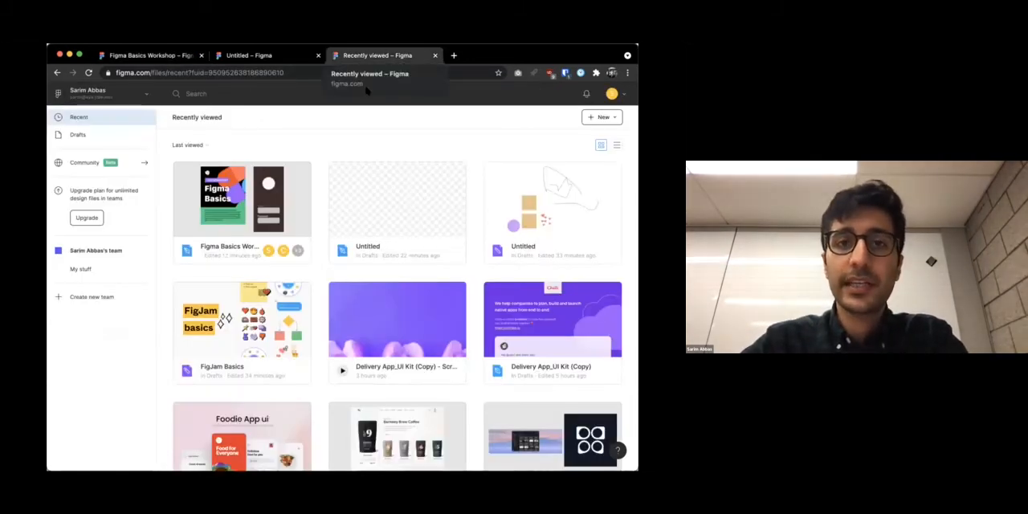
left_click(121, 94)
left_click(120, 94)
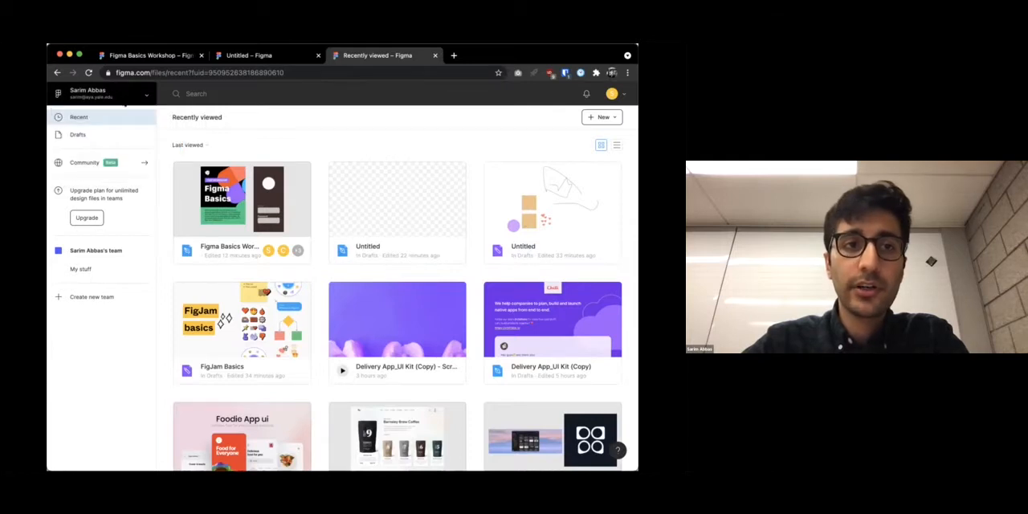
left_click(91, 165)
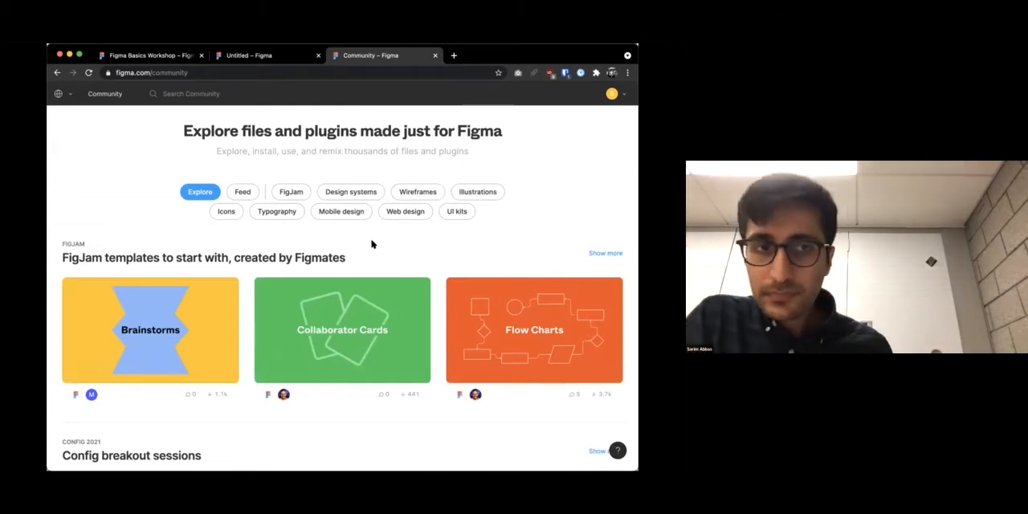
scroll(235, 270, "down", 2)
scroll(235, 270, "up", 1)
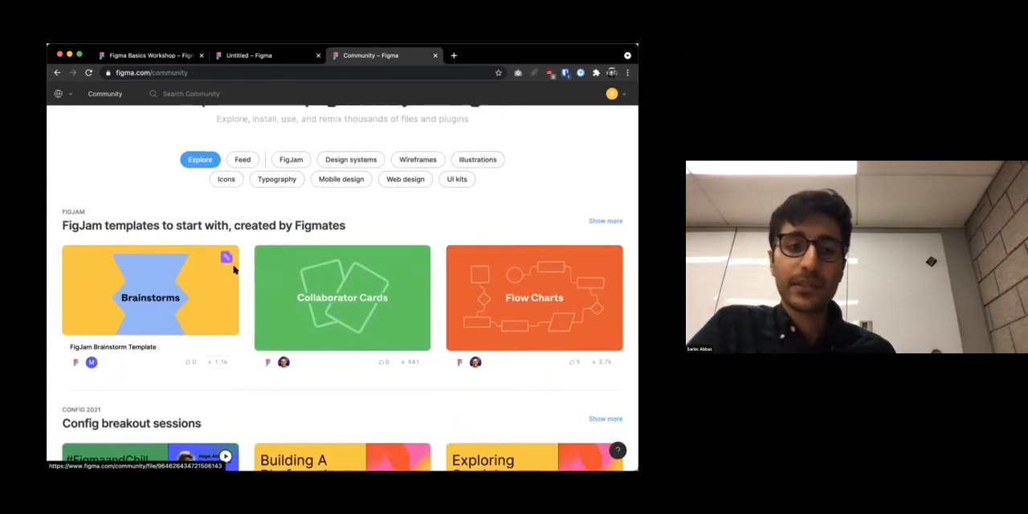
scroll(234, 270, "down", 1)
scroll(234, 270, "up", 2)
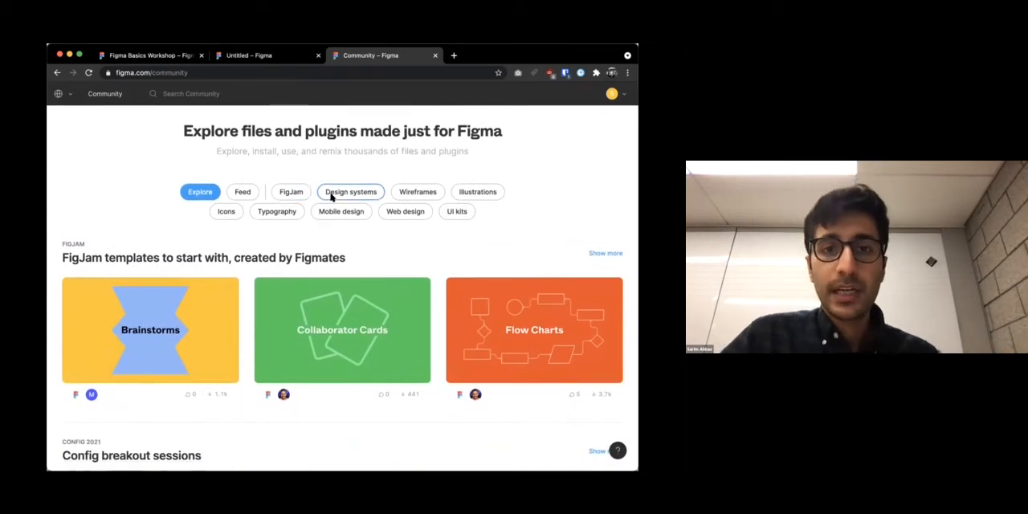
Show the Icons category of the Community and browse its trending icon sets and illustration files
left_click(226, 212)
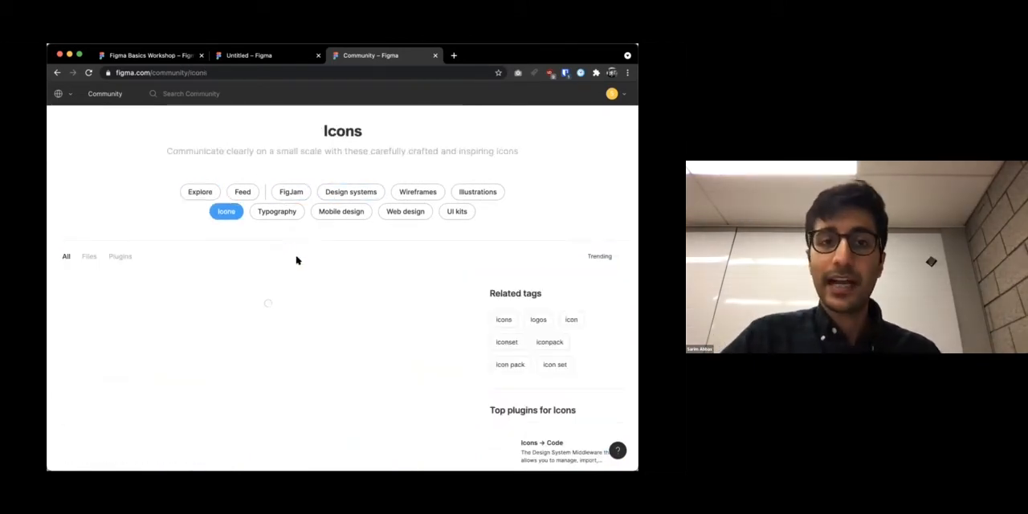
scroll(297, 259, "down", 1)
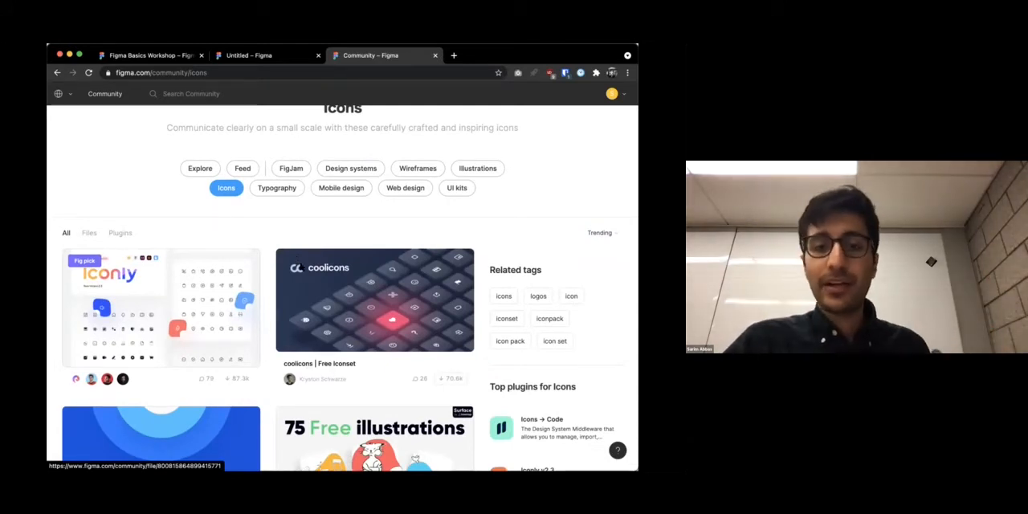
scroll(303, 269, "down", 1)
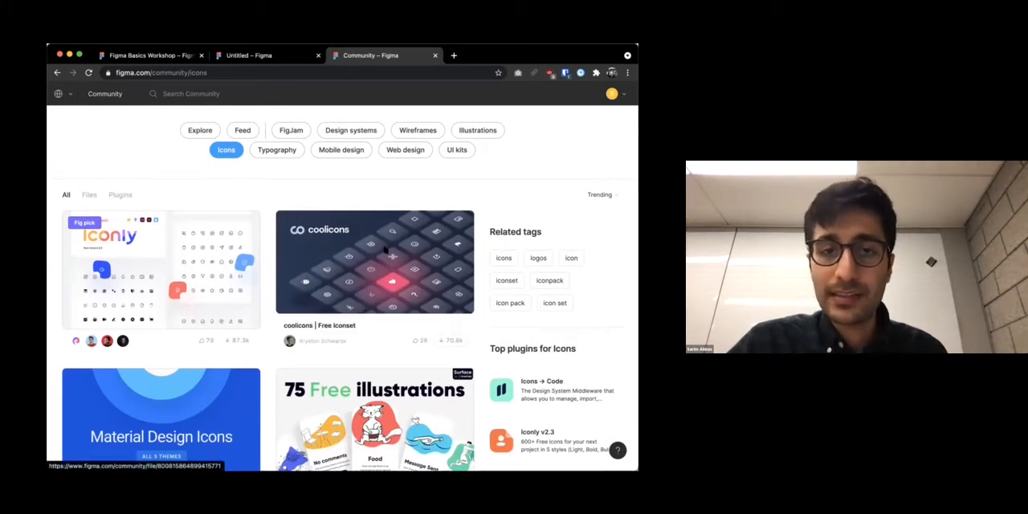
scroll(386, 250, "down", 5)
scroll(393, 270, "down", 3)
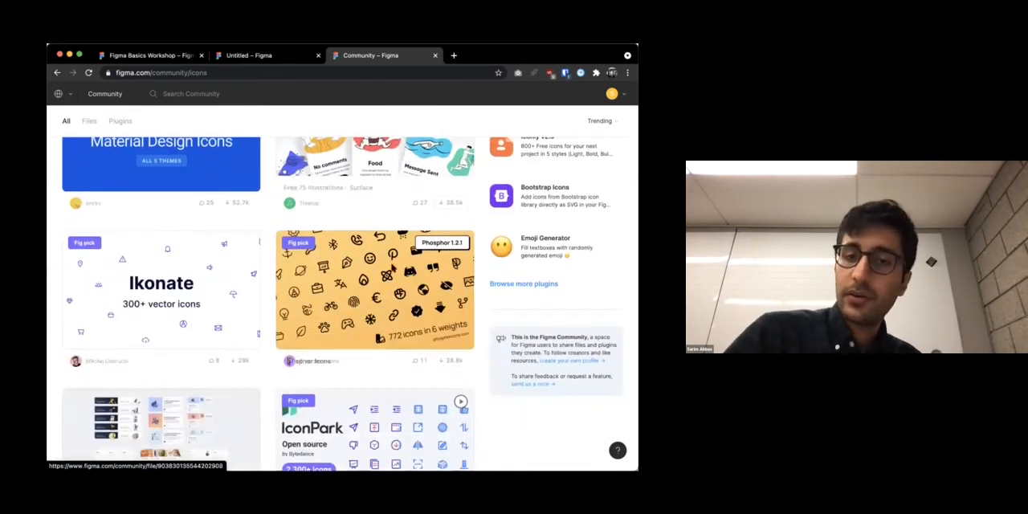
scroll(357, 313, "down", 15)
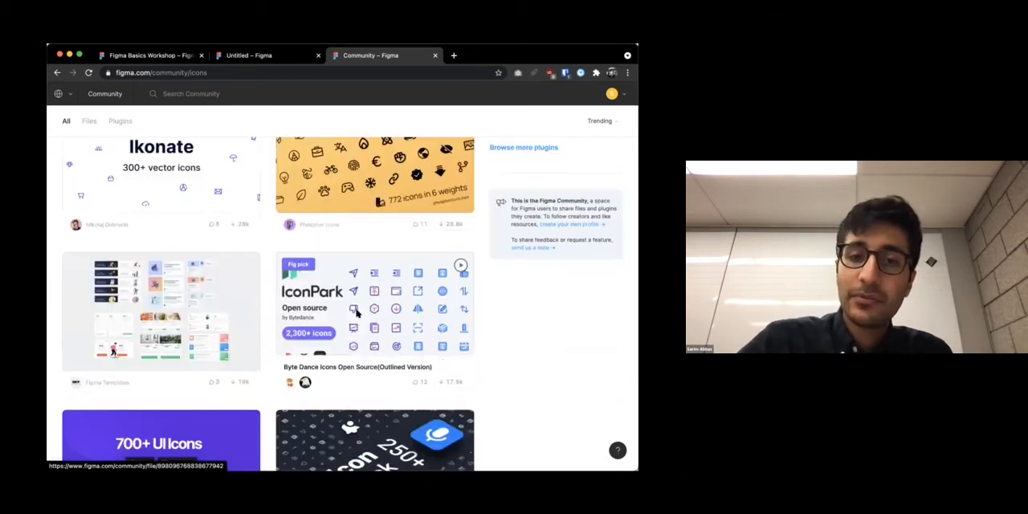
scroll(357, 314, "down", 3)
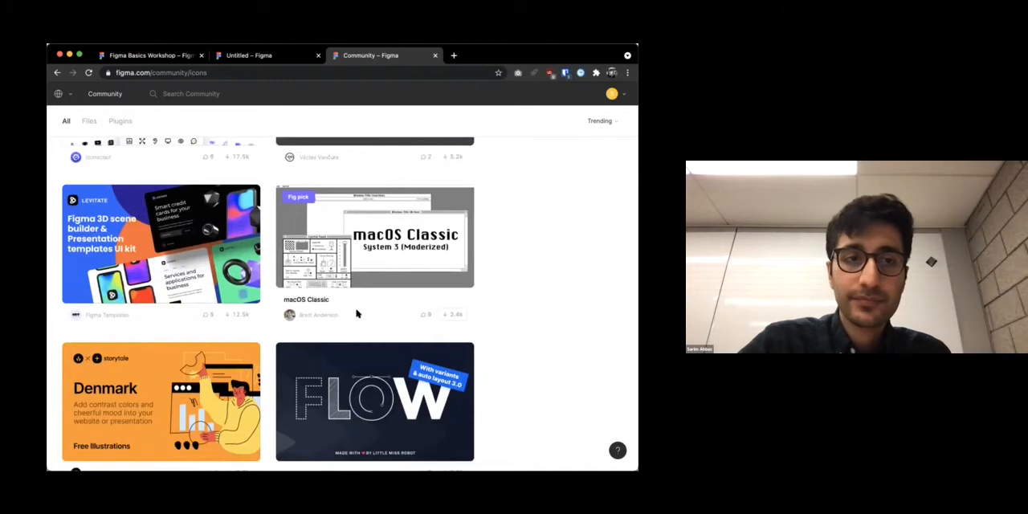
Show the Typography category of the Community and browse its trending font, style guide and type system files
scroll(357, 314, "up", 20)
left_click(276, 211)
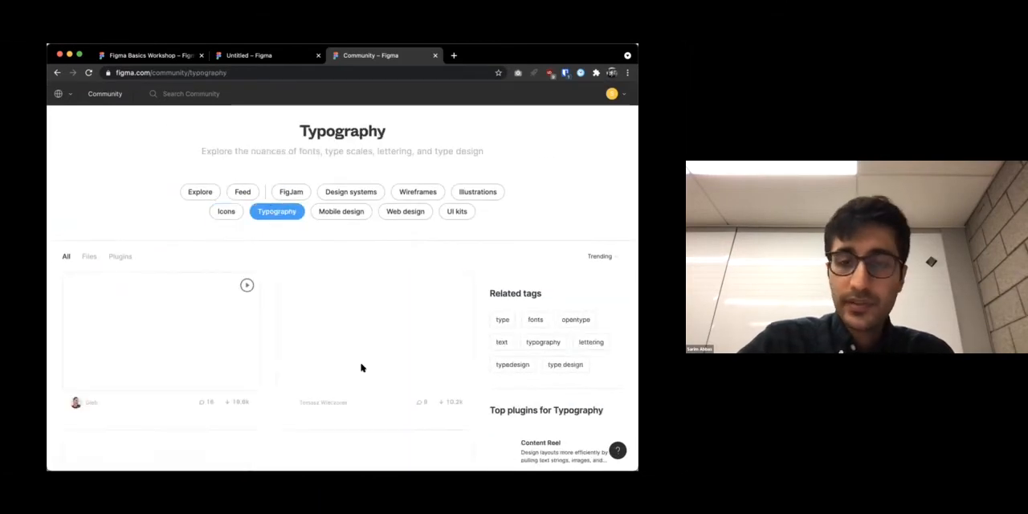
scroll(362, 367, "down", 5)
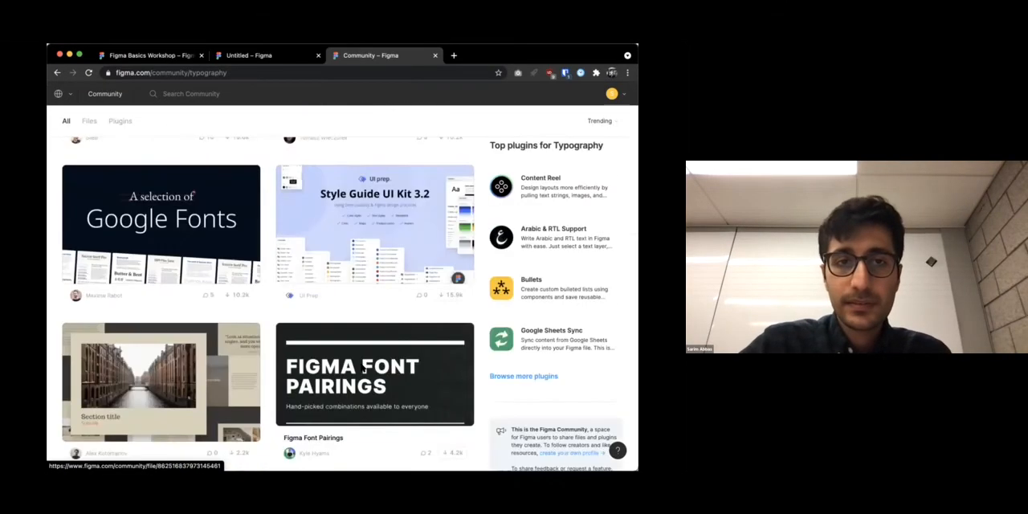
scroll(362, 368, "down", 2)
scroll(361, 367, "down", 4)
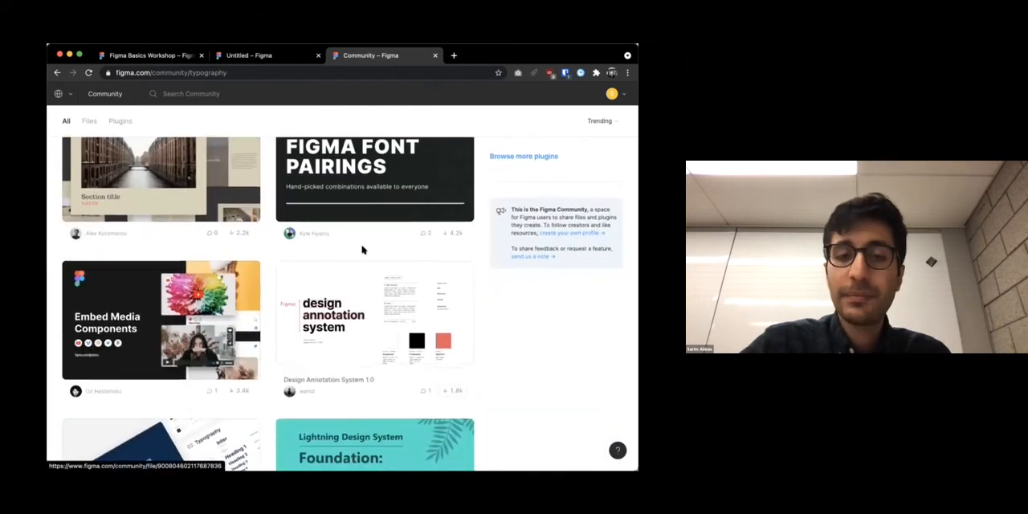
scroll(364, 250, "down", 5)
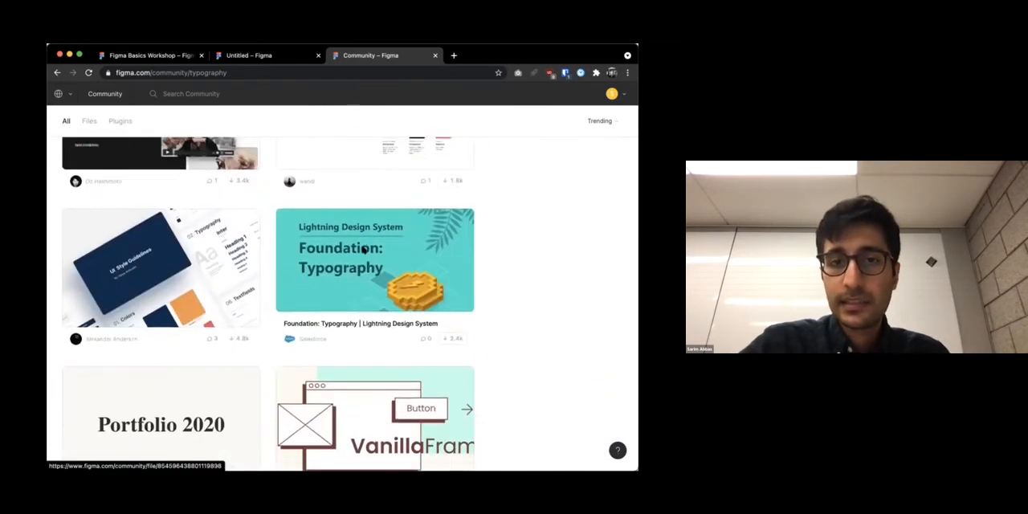
Show the Mobile design category of the Community and browse its trending UI kits and app templates
scroll(363, 250, "up", 15)
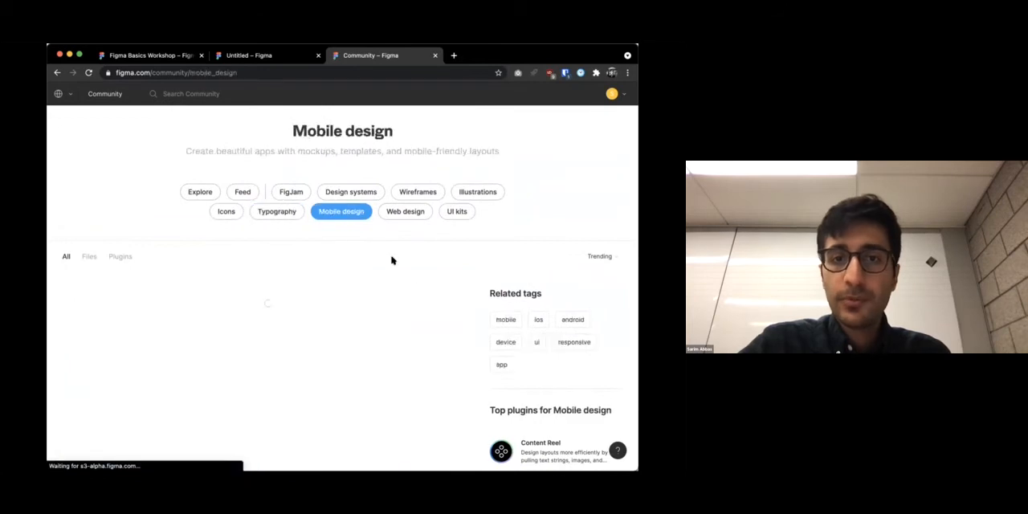
scroll(414, 289, "down", 2)
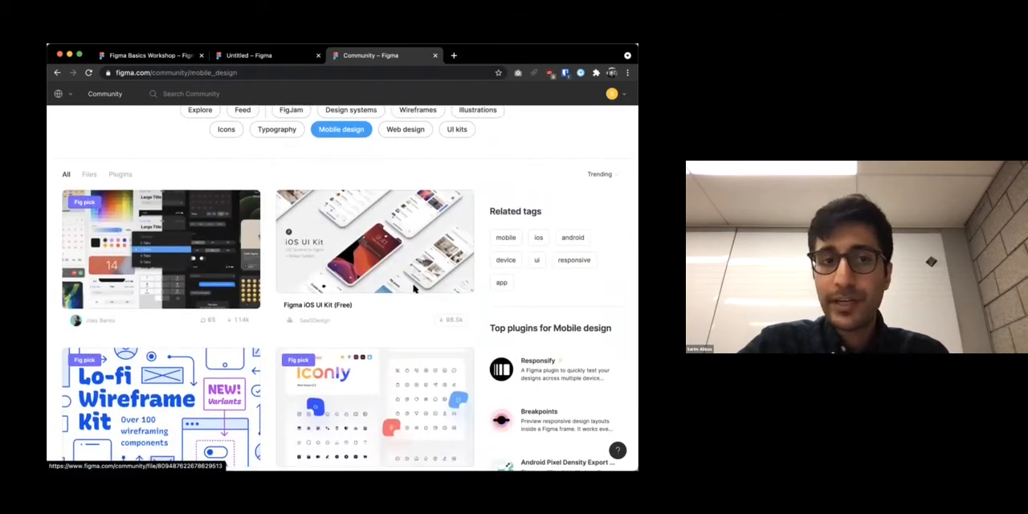
scroll(414, 289, "down", 1)
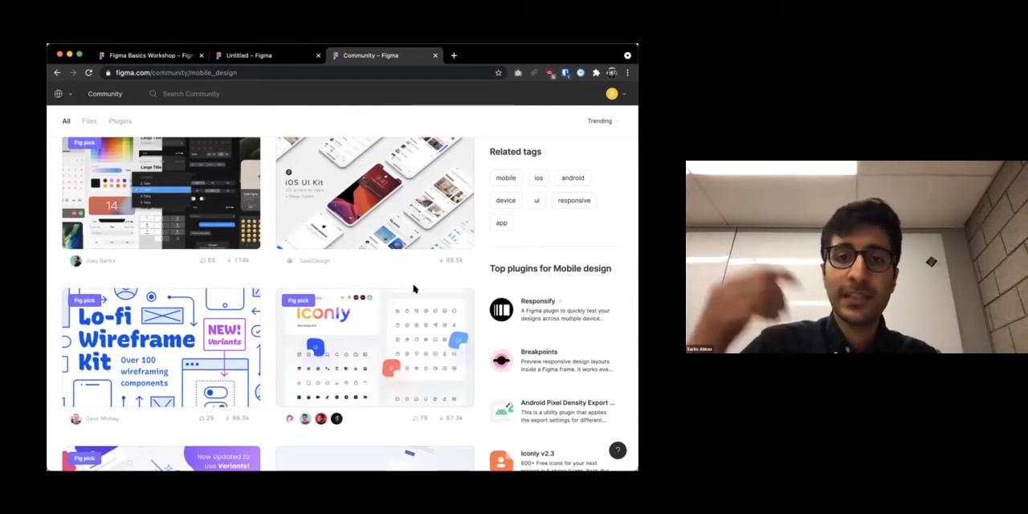
scroll(414, 289, "down", 6)
scroll(414, 289, "down", 15)
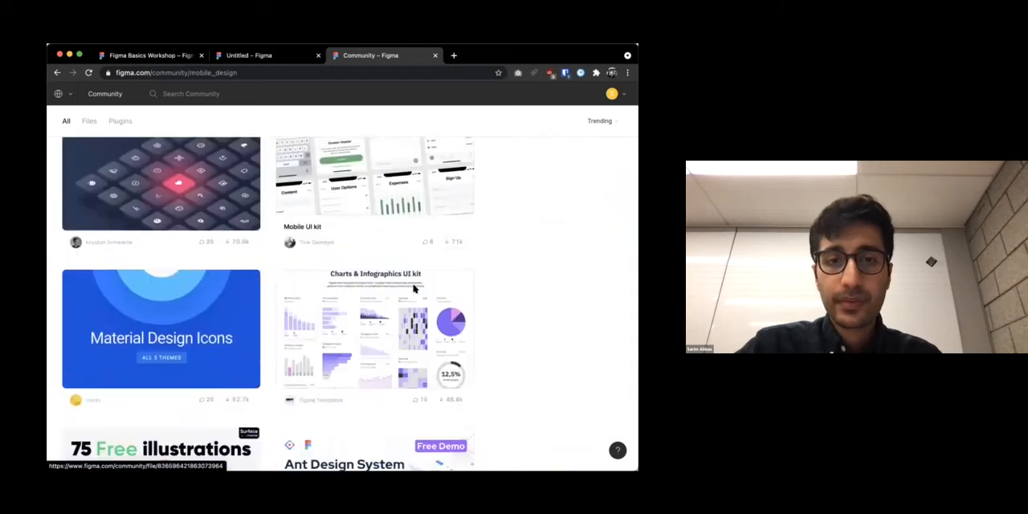
scroll(361, 301, "down", 6)
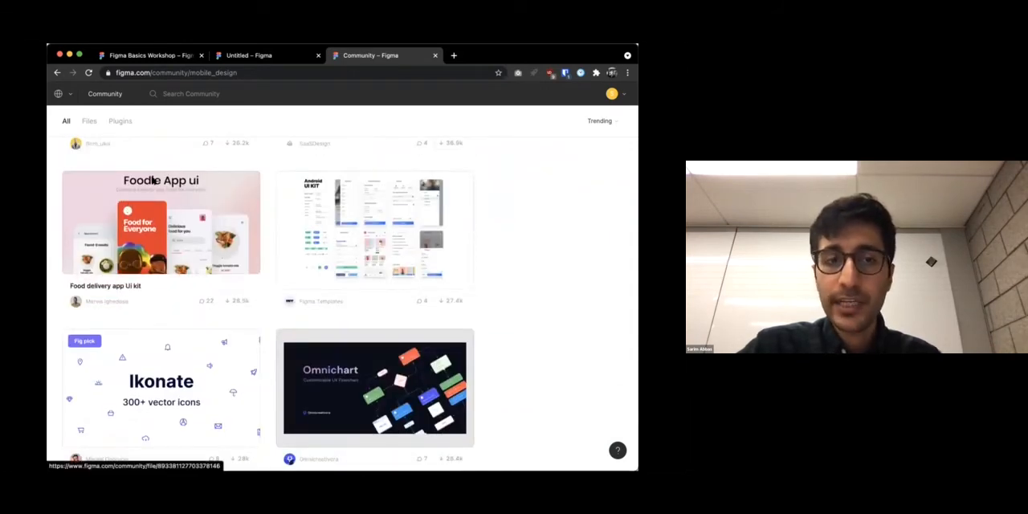
scroll(201, 225, "down", 3)
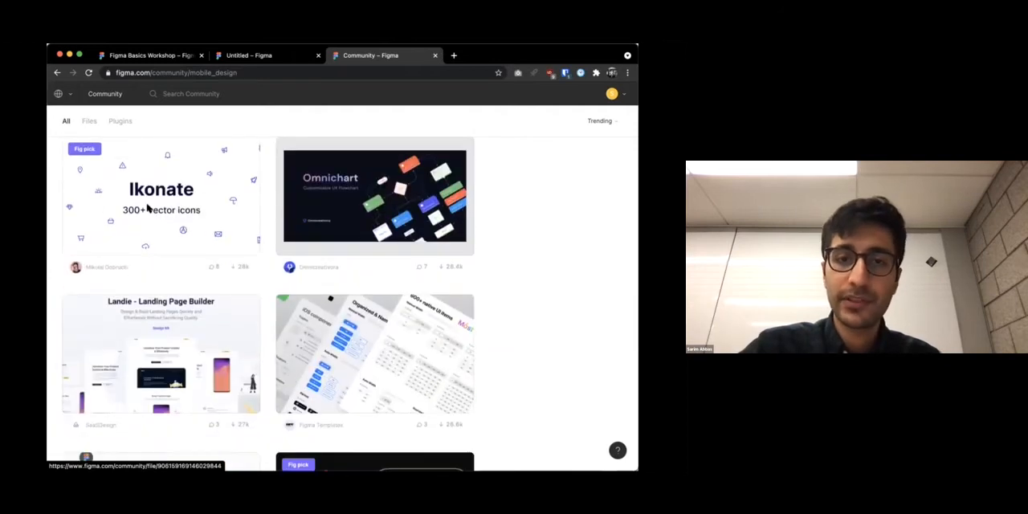
Show the Web design category and the UI kits category of the Community and glance over the listed kits
scroll(251, 237, "up", 10)
left_click(405, 212)
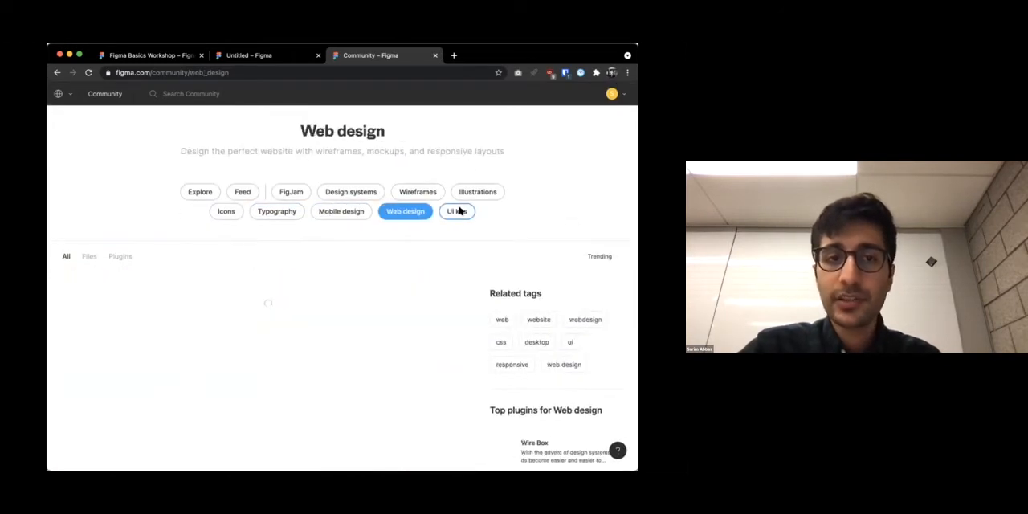
left_click(457, 210)
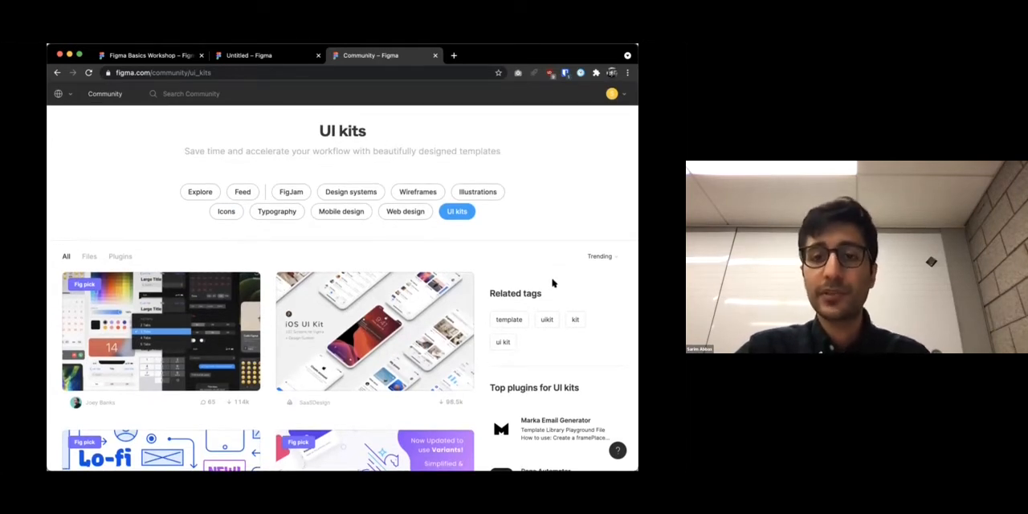
scroll(537, 278, "down", 3)
scroll(534, 276, "up", 3)
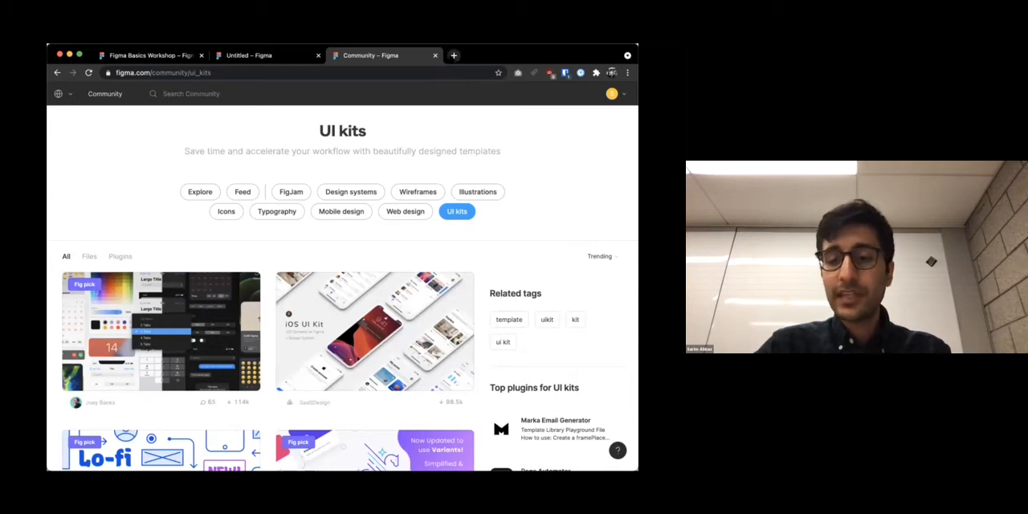
Open figmaresources.com in a new browser tab and look over the free templates on its home page
left_click(454, 55)
type("figmaresources.com")
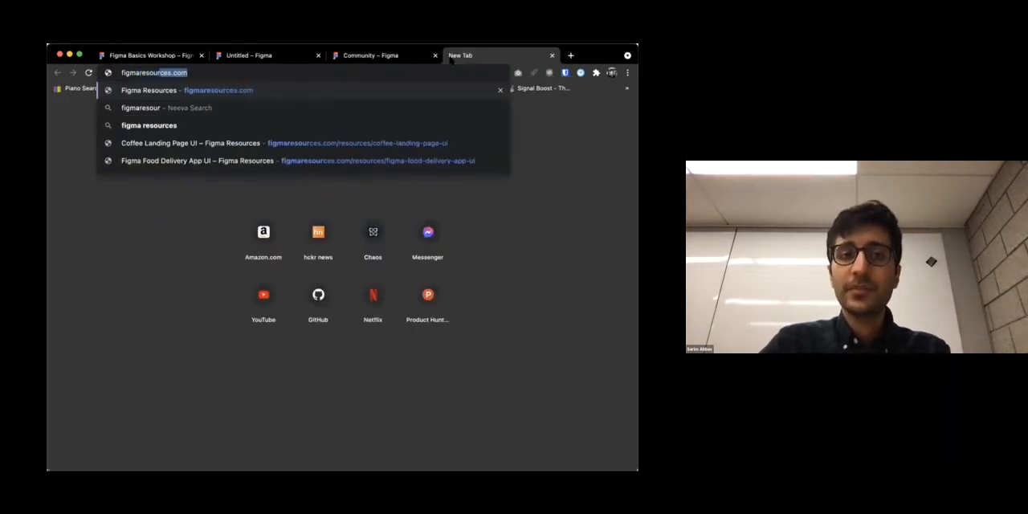
key("Return")
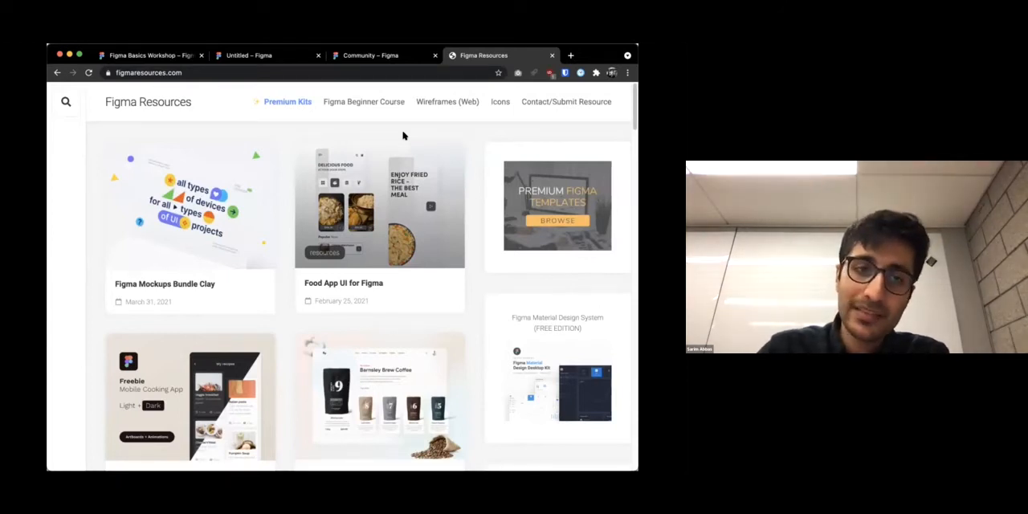
scroll(403, 136, "down", 7)
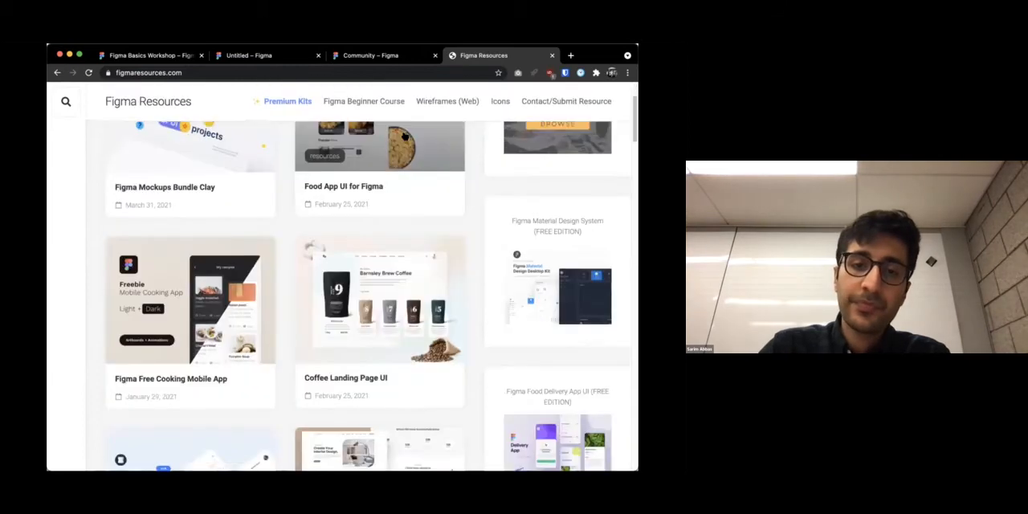
scroll(404, 135, "up", 3)
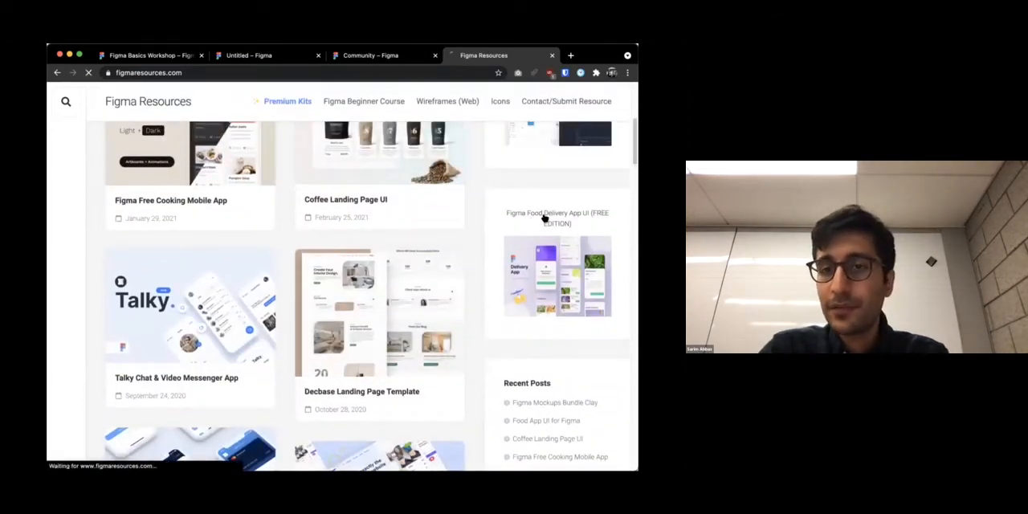
Open the Figma Food Delivery App UI resource and read its description down to the copy and preview options
left_click(544, 217)
scroll(278, 326, "down", 3)
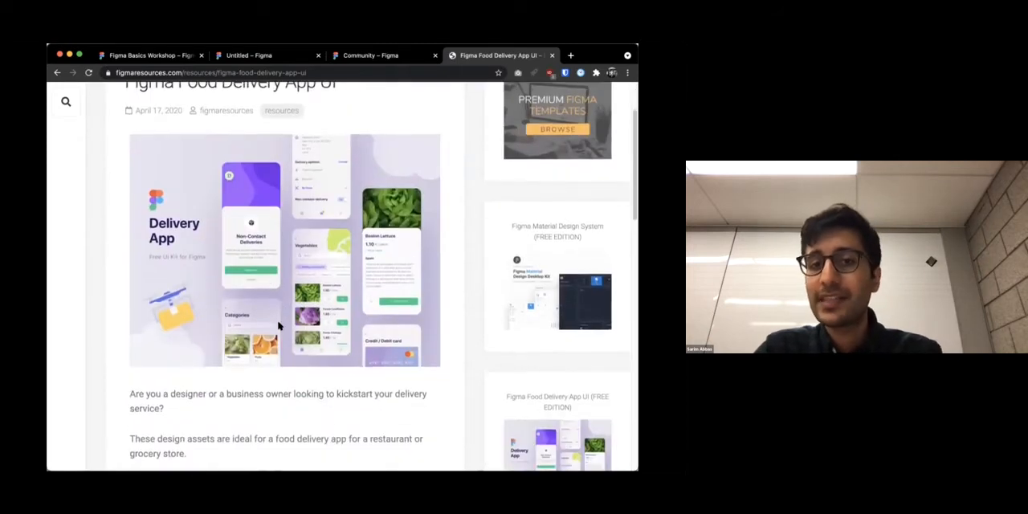
scroll(278, 325, "down", 1)
scroll(279, 325, "down", 5)
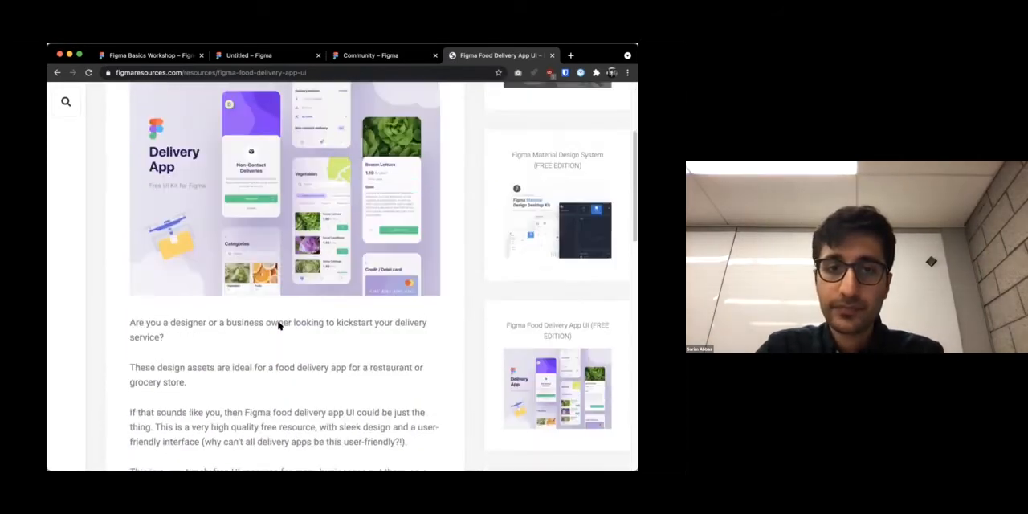
scroll(280, 326, "up", 1)
left_click(284, 73)
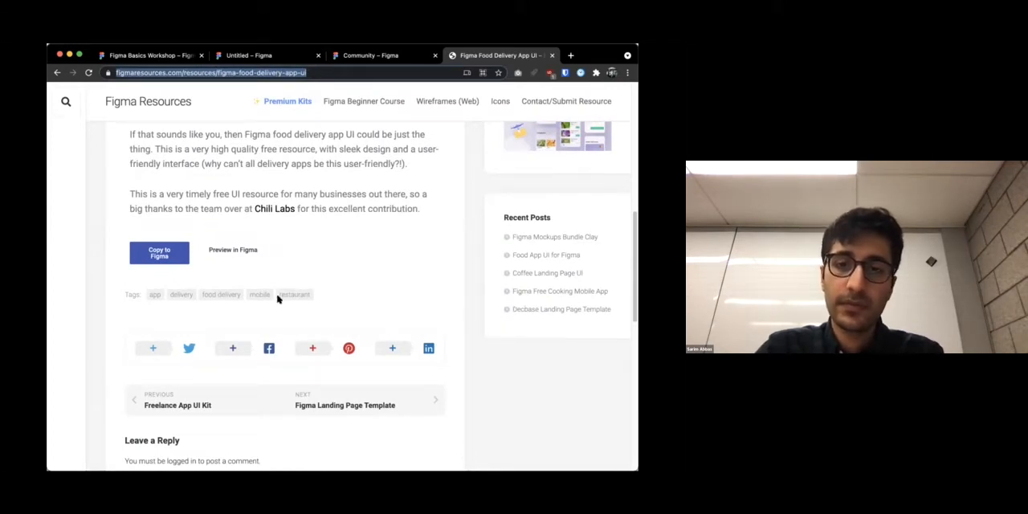
left_click(260, 224)
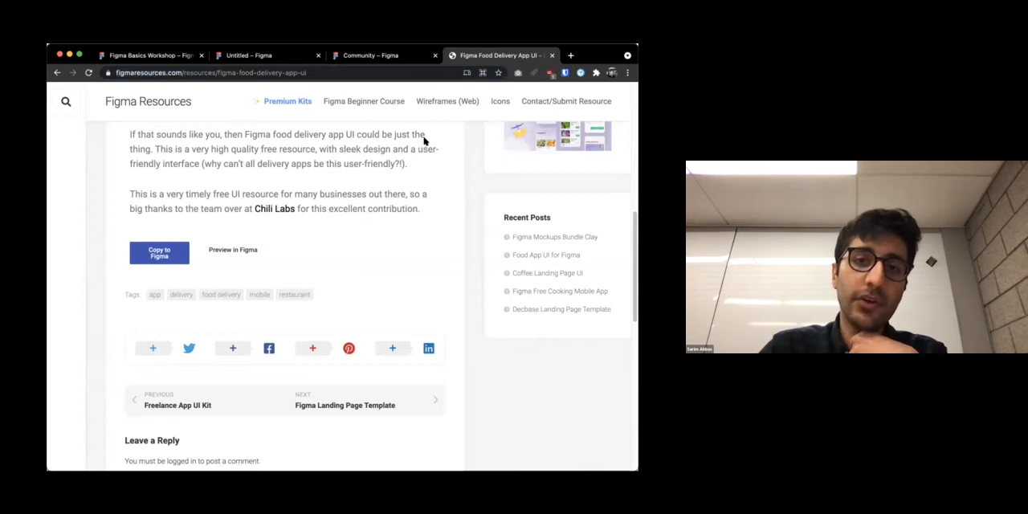
scroll(144, 253, "up", 1)
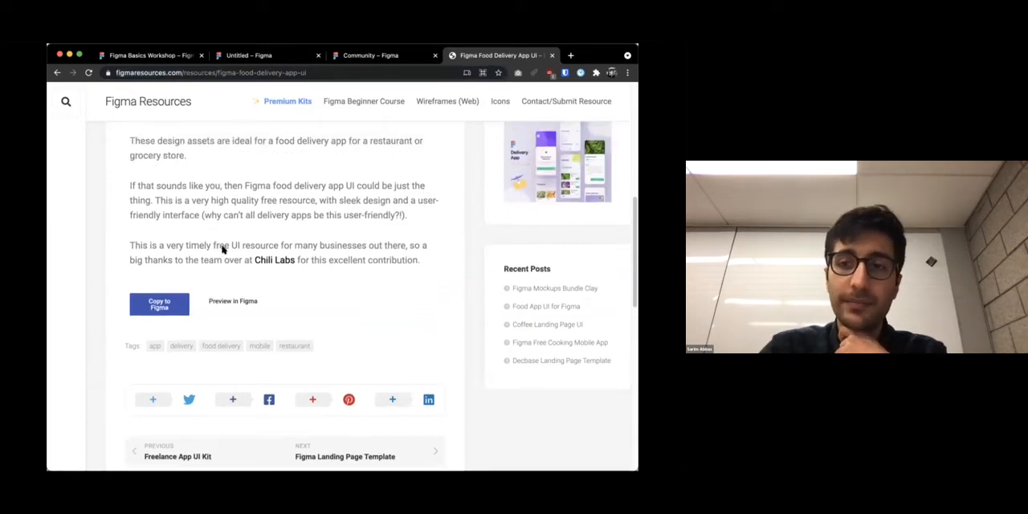
Copy the food delivery UI kit to Figma and close the Community, Figma Resources and Untitled browser tabs
left_click(159, 305)
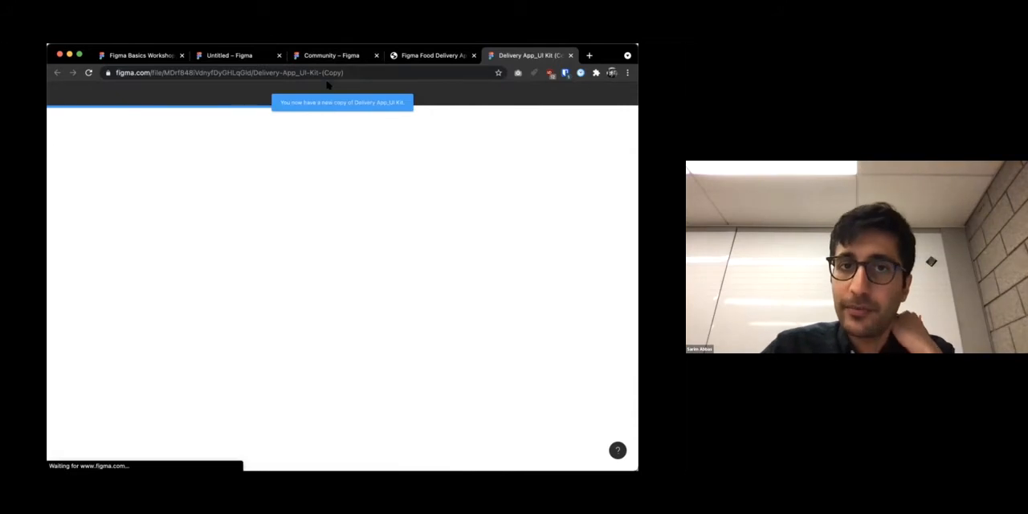
left_click(366, 55)
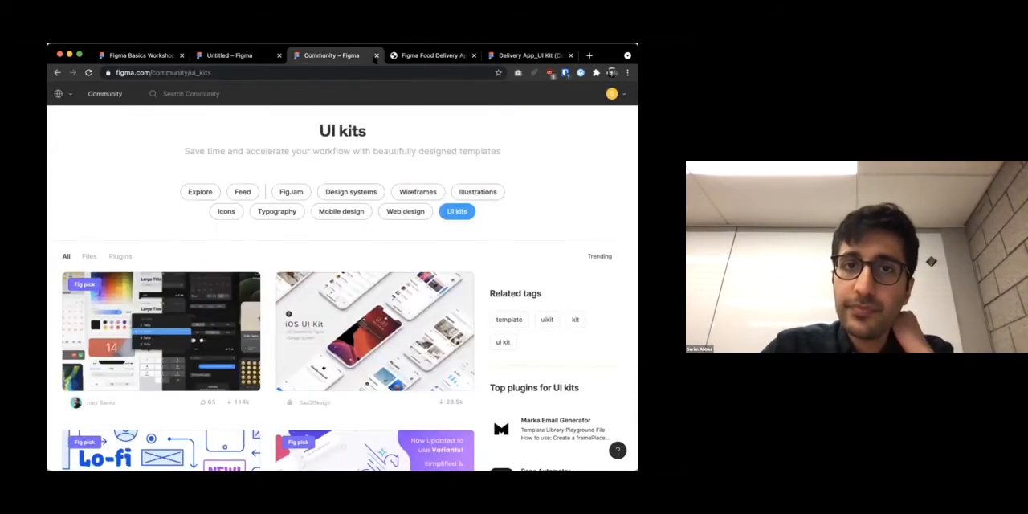
left_click(374, 56)
left_click(375, 56)
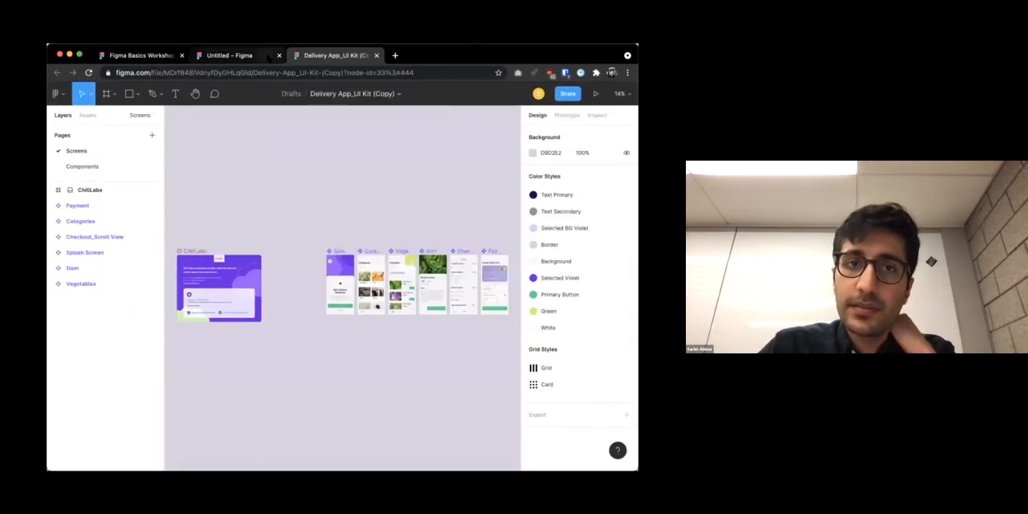
left_click(272, 55)
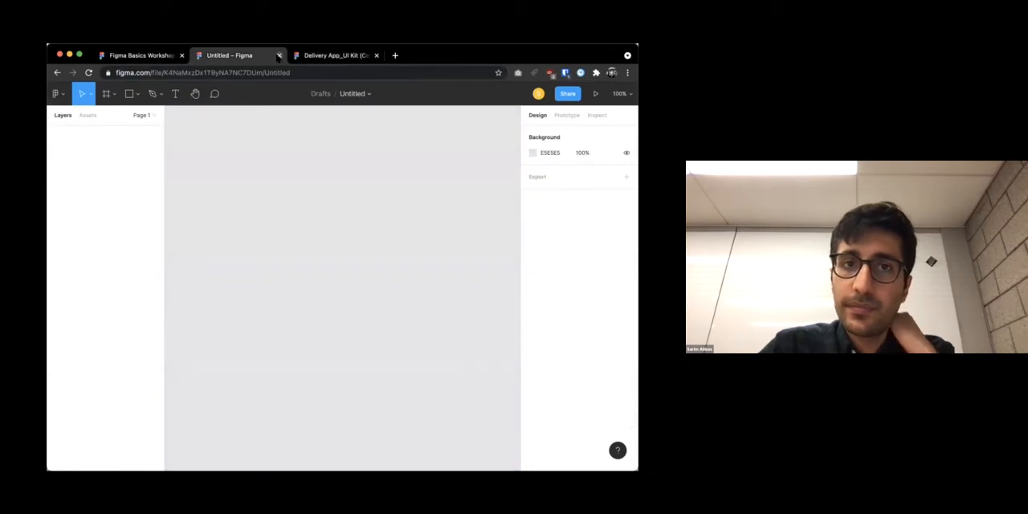
left_click(279, 55)
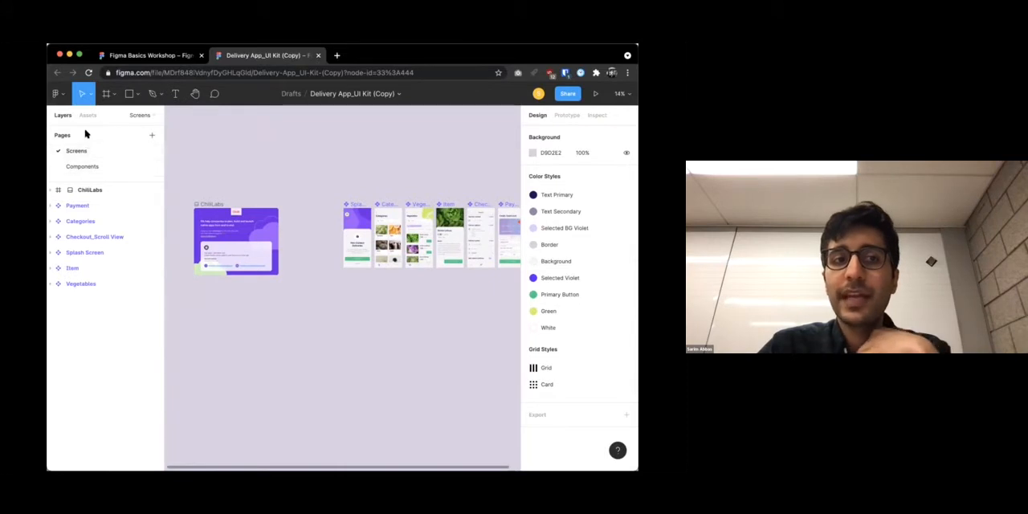
Examine the Screens page of the Delivery App UI kit, from the ChiliLabs cover through the splash, category, item and checkout screens
scroll(241, 225, "right", 3)
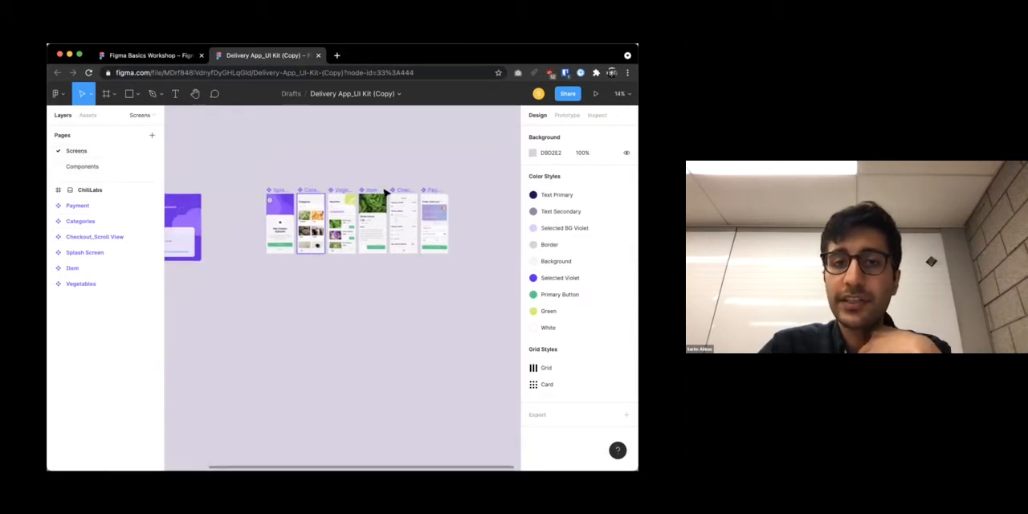
scroll(209, 221, "left", 3)
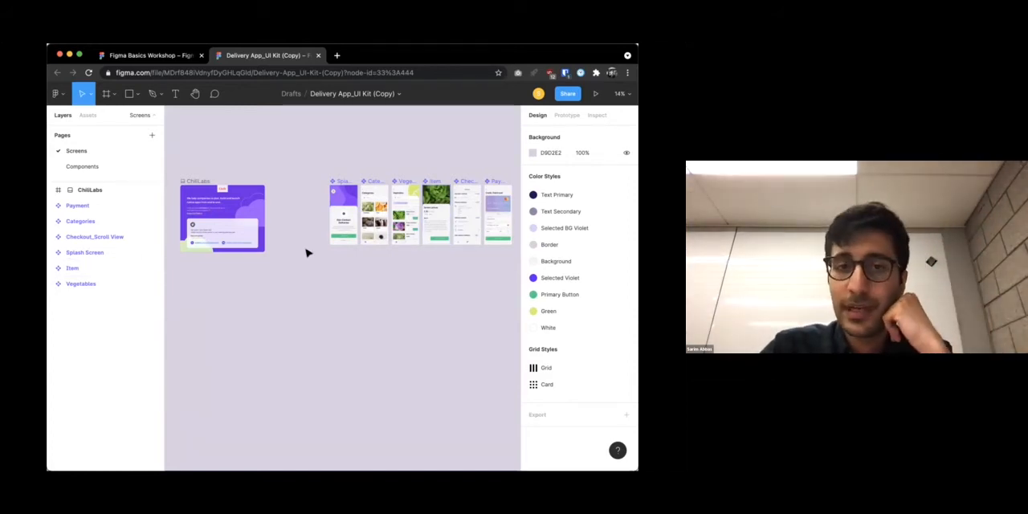
scroll(340, 215, "right", 3)
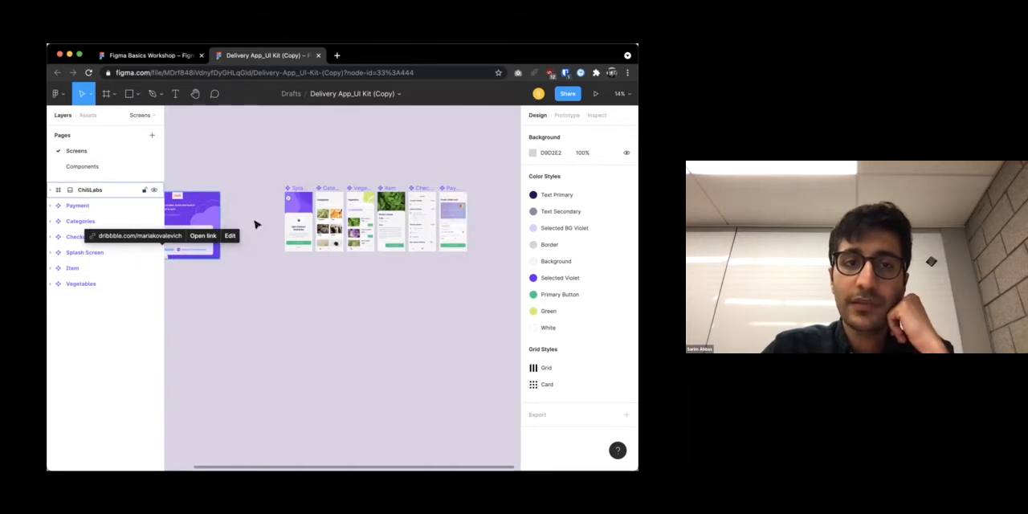
scroll(256, 225, "left", 5)
scroll(277, 223, "up", 5)
scroll(279, 222, "down", 3)
scroll(278, 220, "right", 8)
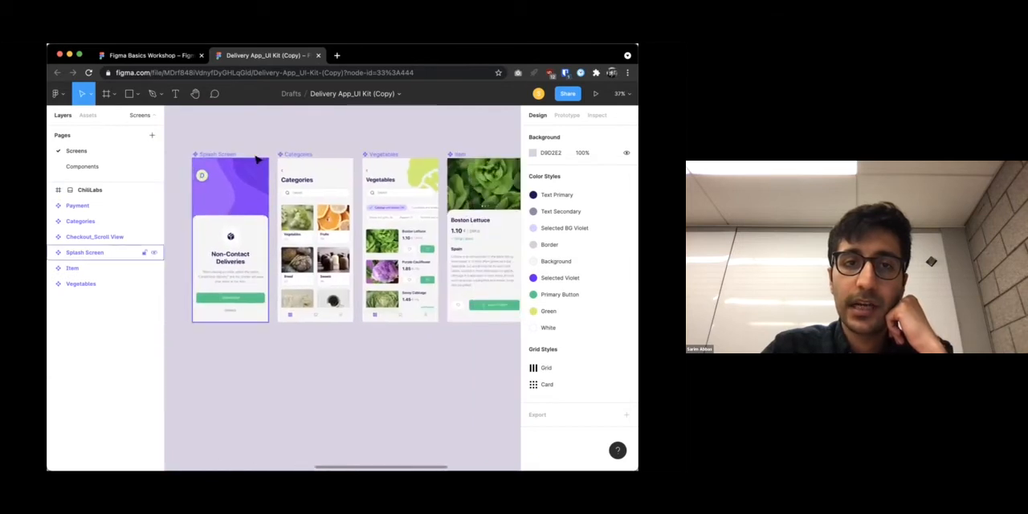
scroll(332, 177, "right", 5)
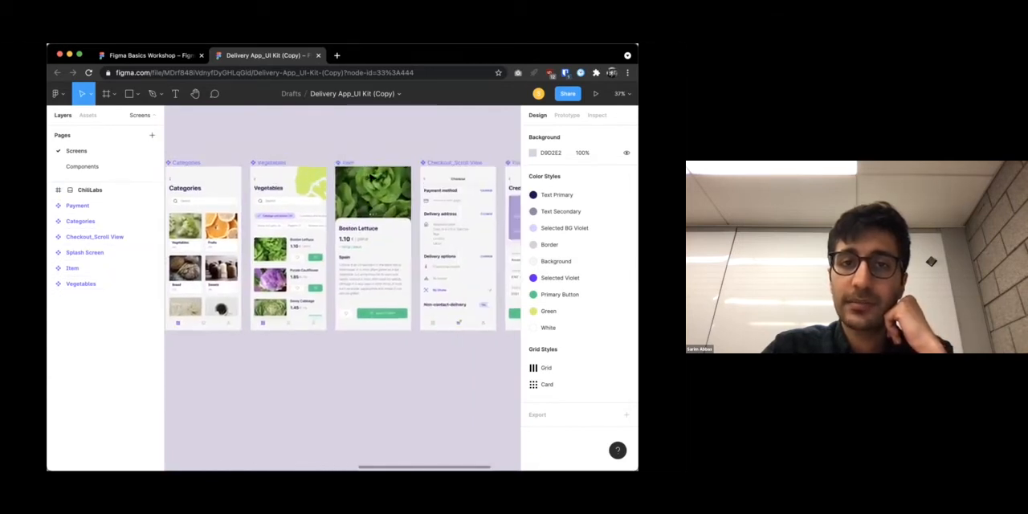
scroll(454, 177, "right", 2)
scroll(434, 177, "left", 5)
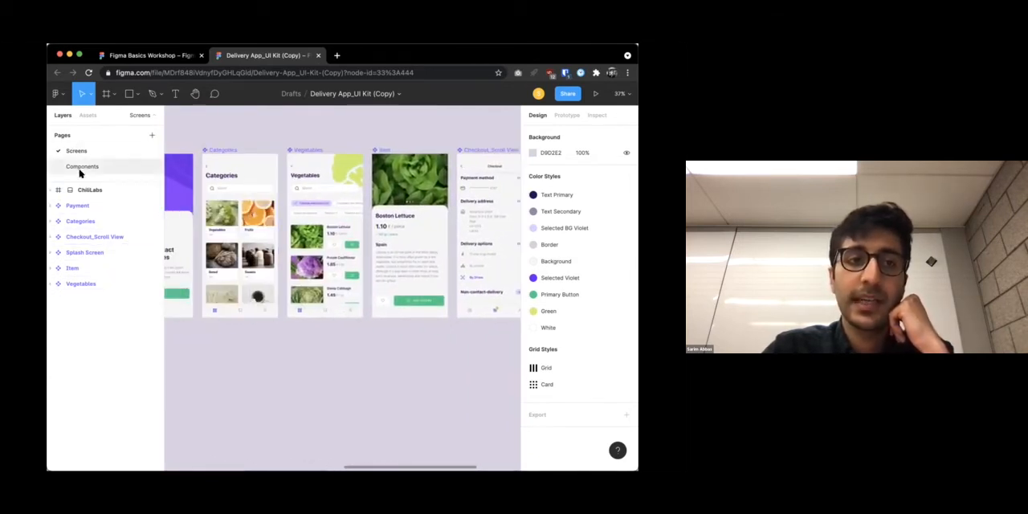
Switch to the kit's Components page and look over its buttons, bars, text field and item cards
left_click(107, 170)
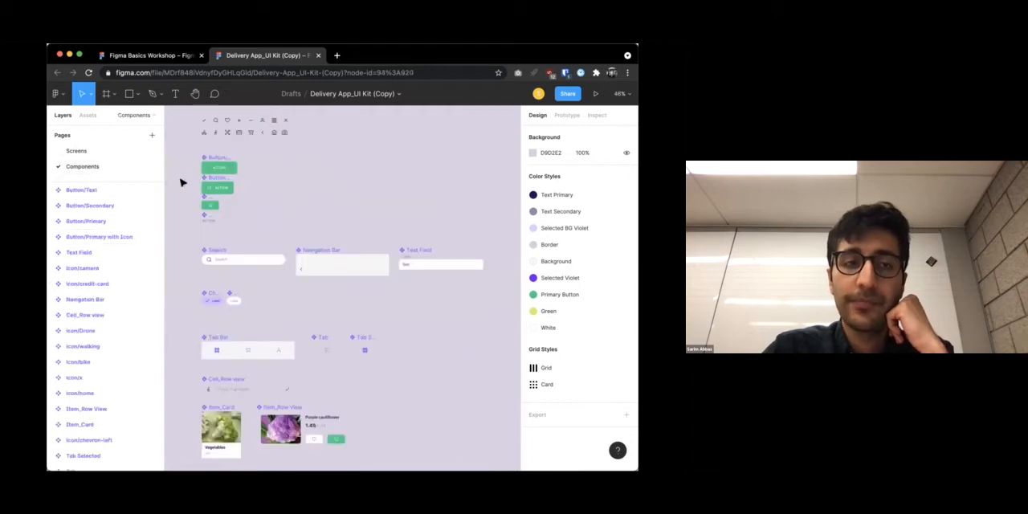
scroll(220, 223, "down", 3)
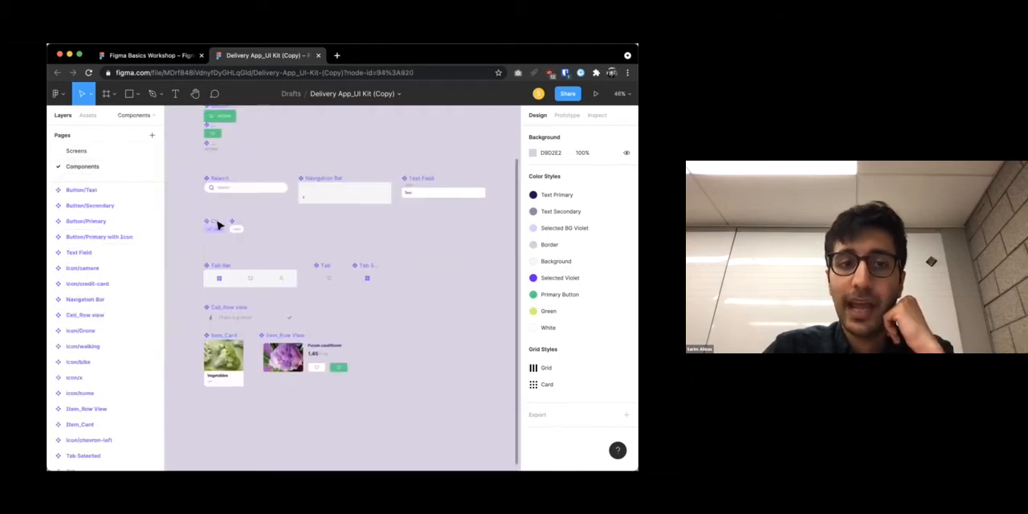
scroll(282, 238, "down", 2)
scroll(300, 201, "up", 5)
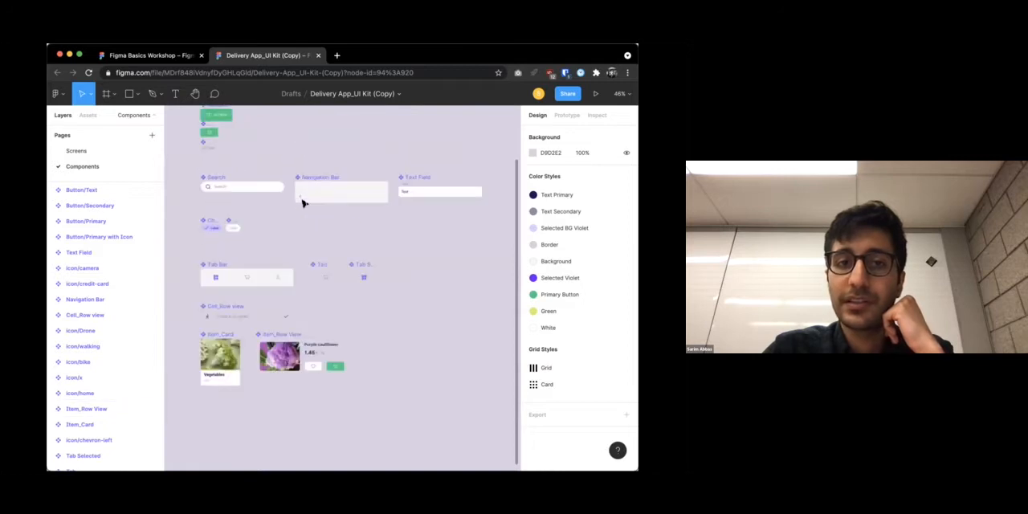
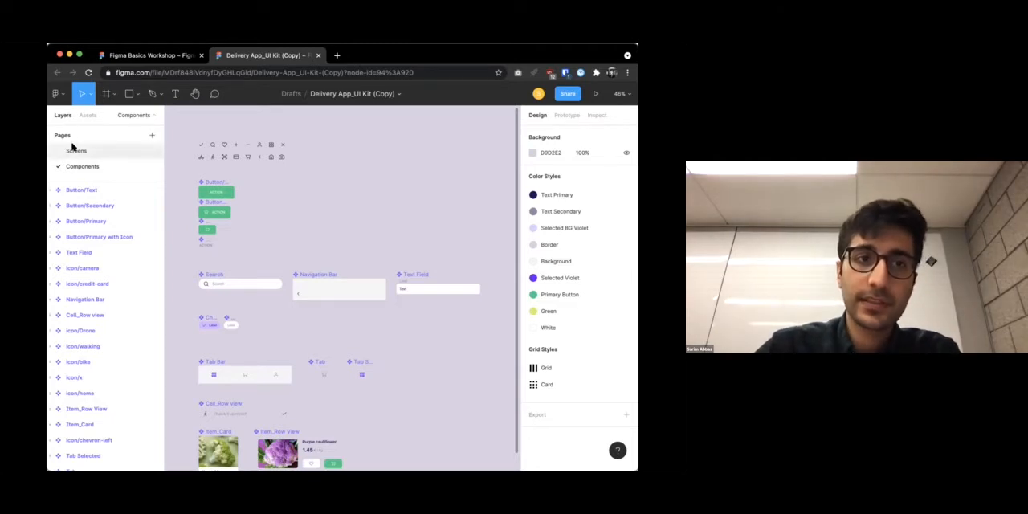
Return to the Screens page and move the Splash Screen frame down into the empty canvas area below the other screens
left_click(77, 150)
scroll(251, 217, "left", 5)
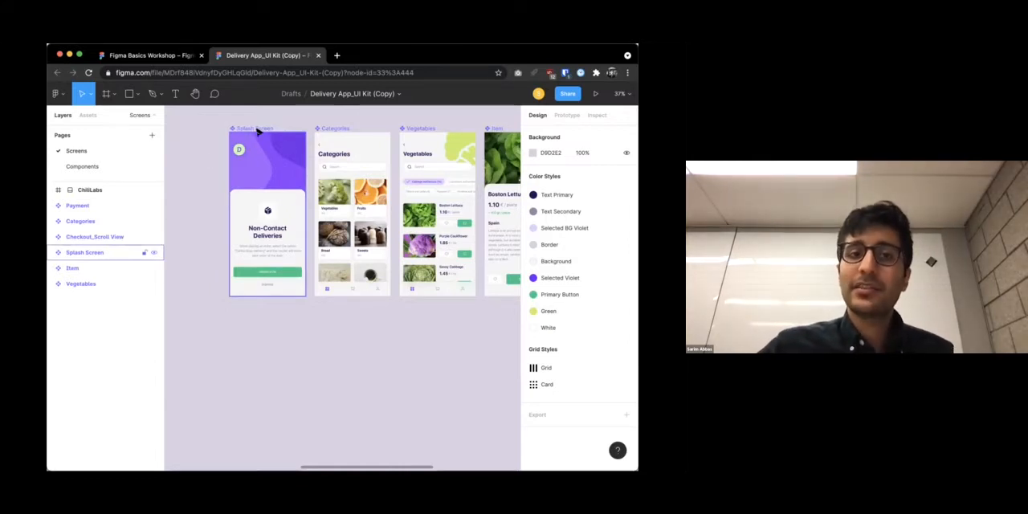
left_click_drag(254, 130, 252, 343)
scroll(251, 344, "down", 3)
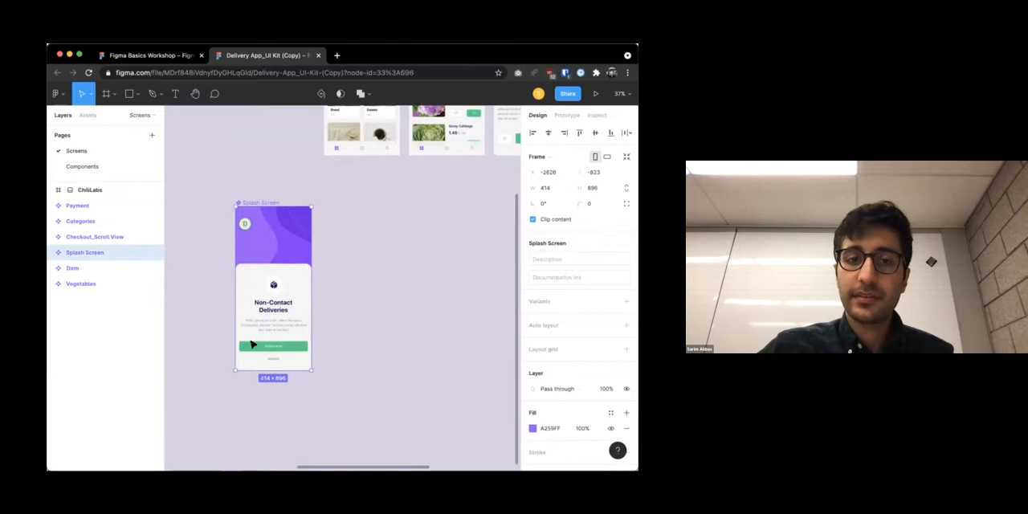
scroll(298, 206, "down", 2)
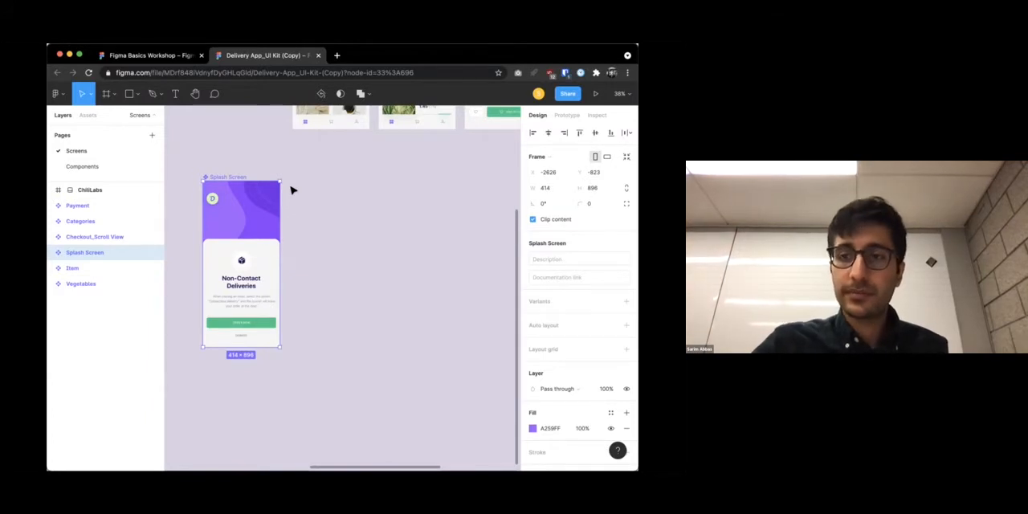
left_click(342, 234)
scroll(330, 233, "down", 2)
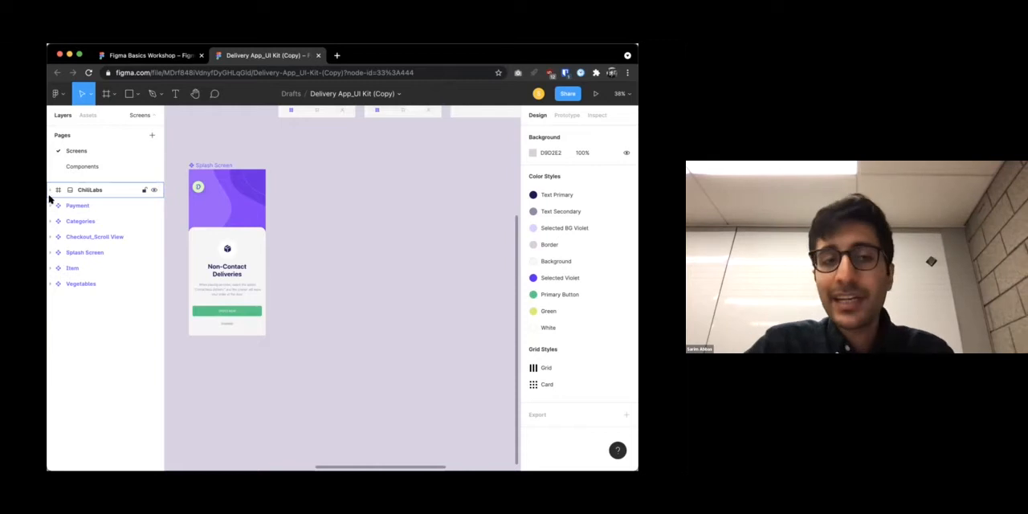
Examine the layer structure of Splash Screen, looking inside its Backdrop and BG groups
left_click(51, 253)
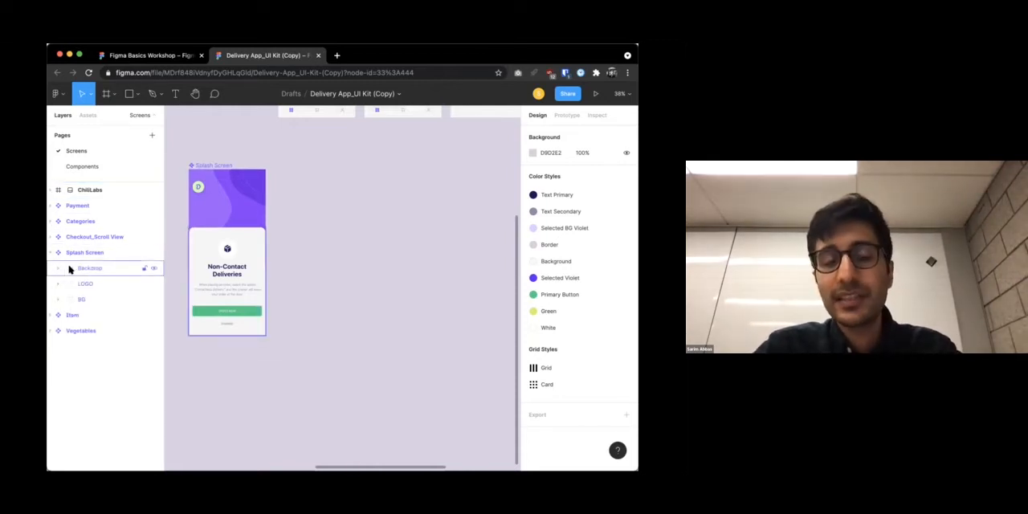
left_click(57, 268)
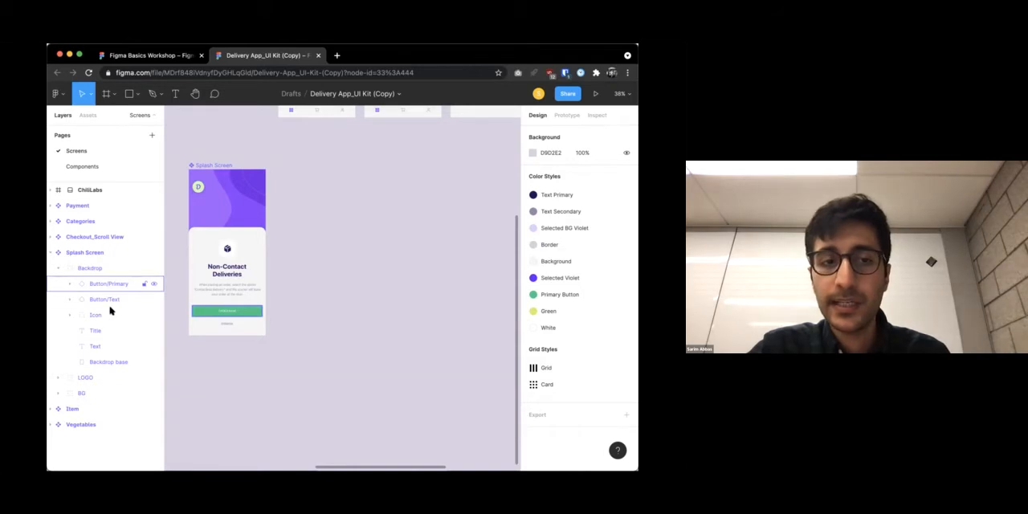
left_click(56, 267)
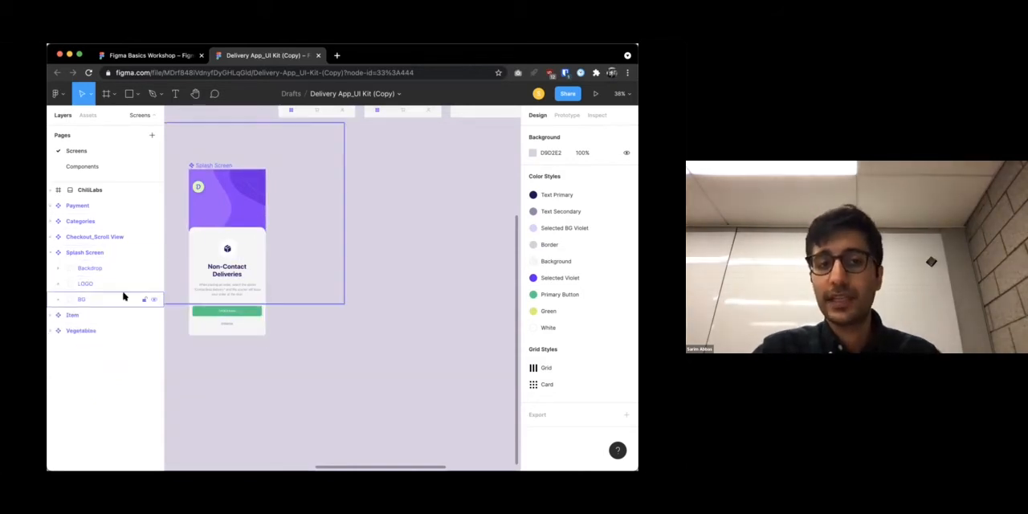
left_click(58, 299)
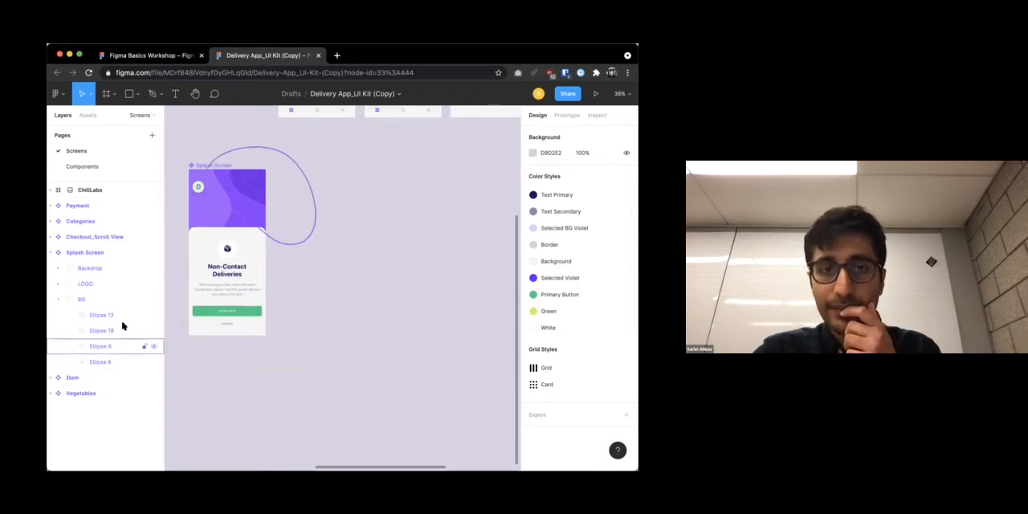
left_click(57, 300)
left_click(106, 93)
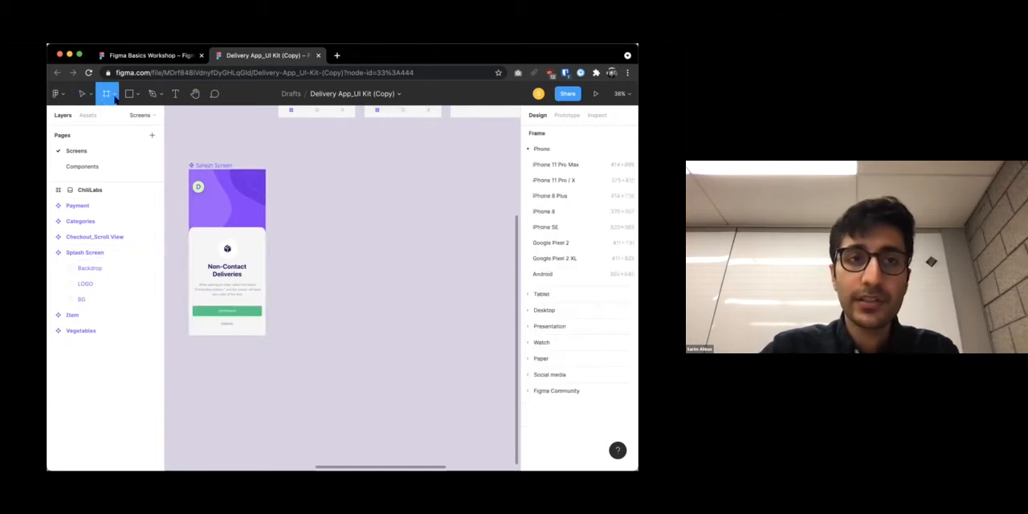
left_click(552, 211)
left_click_drag(344, 250, 313, 197)
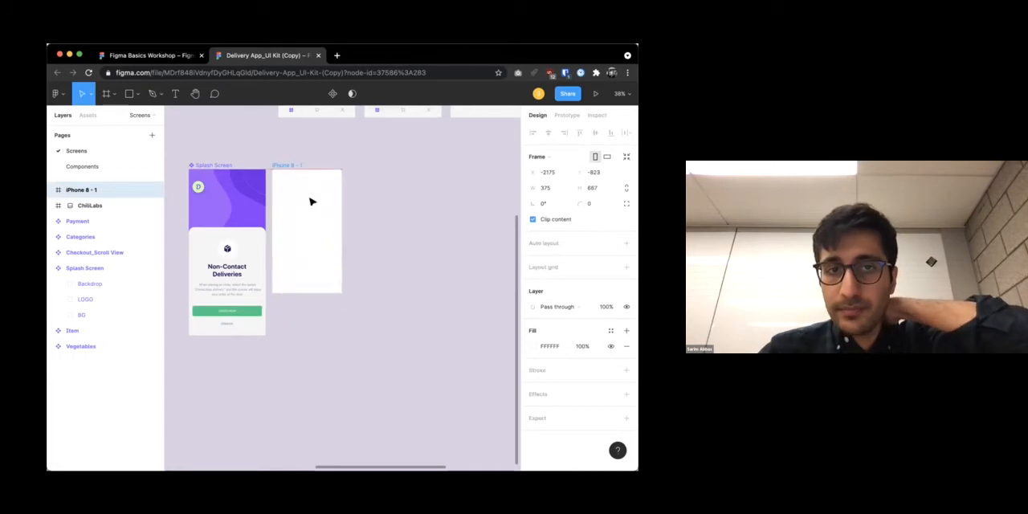
key("Delete")
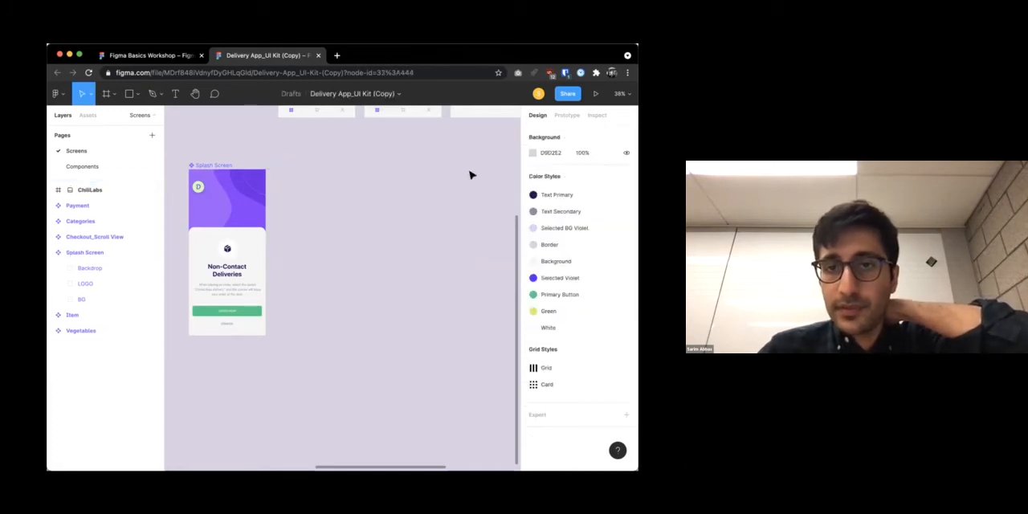
Add an iPhone 11 Pro Max frame and place it directly beside Splash Screen
left_click(106, 93)
left_click(554, 165)
mouse_move(344, 218)
left_mouse_down()
mouse_move(311, 227)
mouse_move(335, 220)
left_mouse_up()
left_click(475, 242)
scroll(335, 221, "up", 5)
scroll(335, 221, "down", 4)
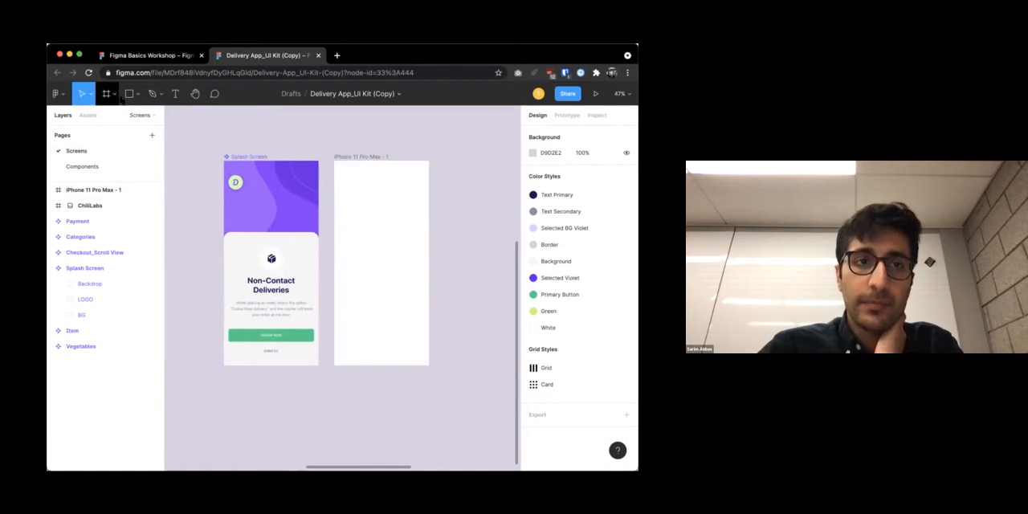
left_click(129, 93)
left_click(137, 97)
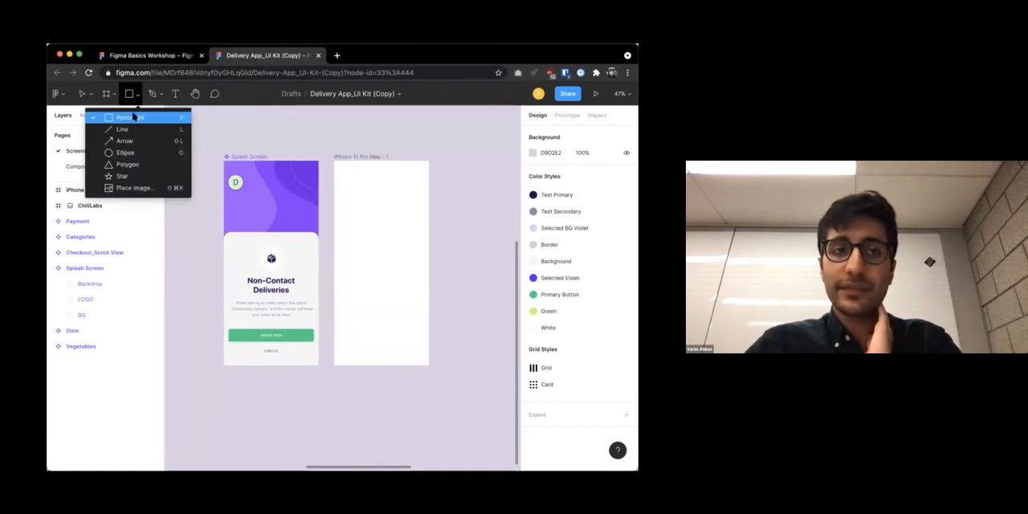
left_click(408, 165)
key("Delete")
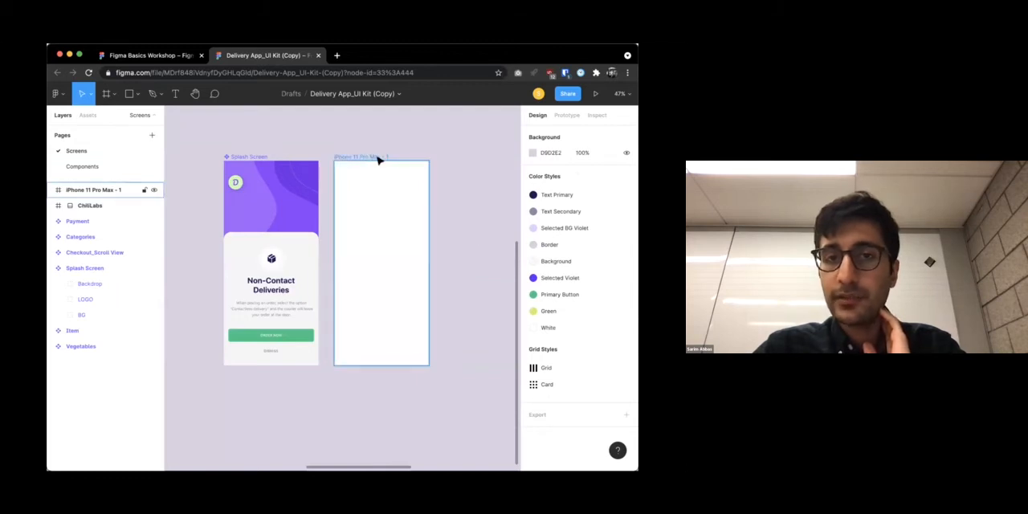
Draw a 414 × 896 rectangle that covers the whole iPhone 11 Pro Max frame
left_click(378, 157)
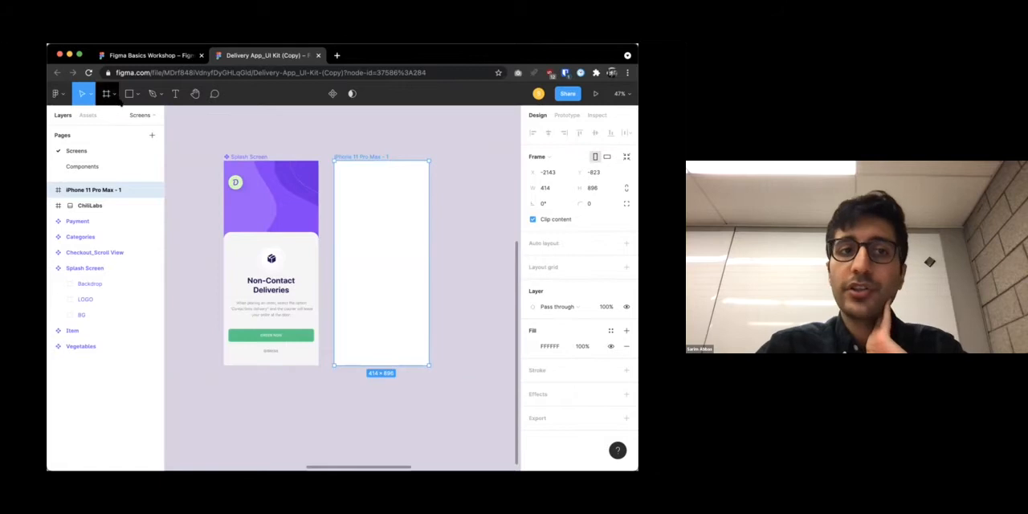
left_click(127, 95)
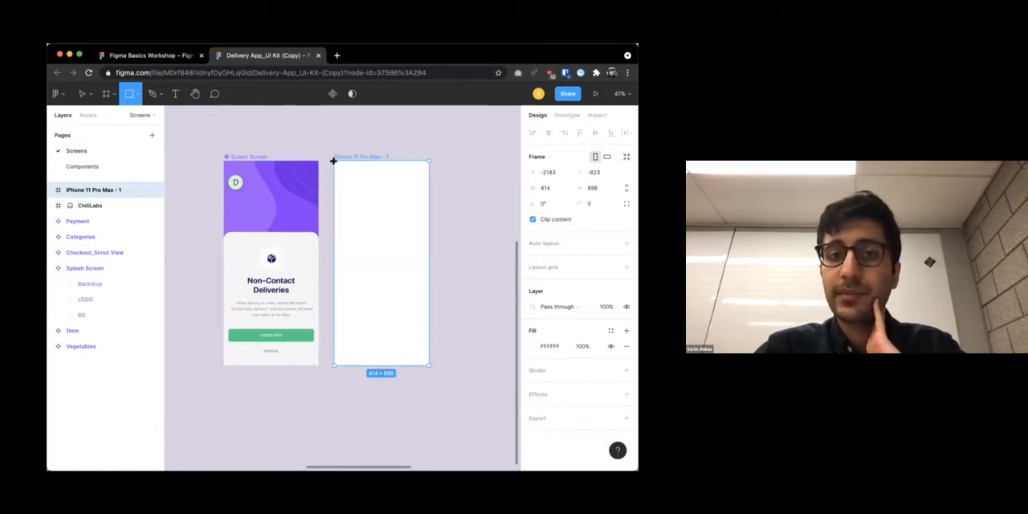
left_click_drag(334, 160, 430, 359)
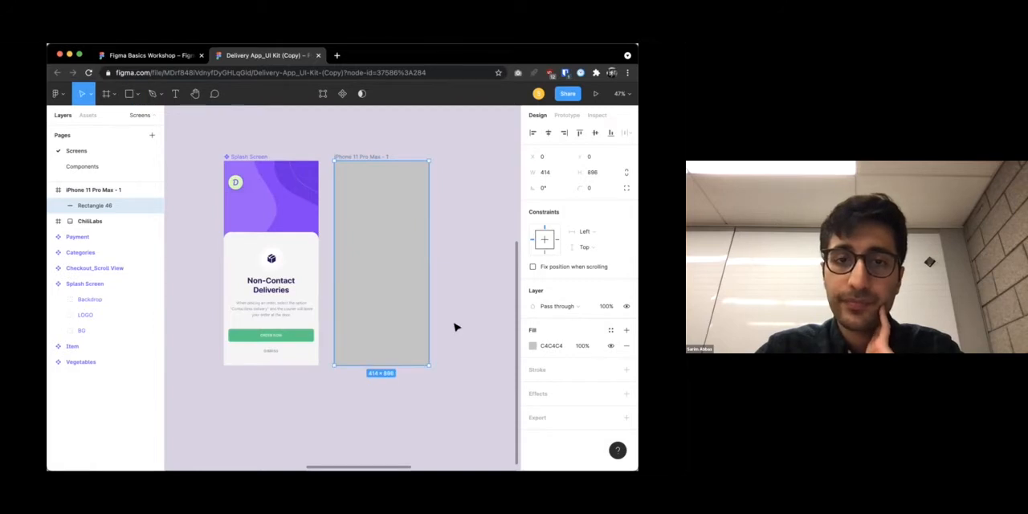
left_click(282, 112)
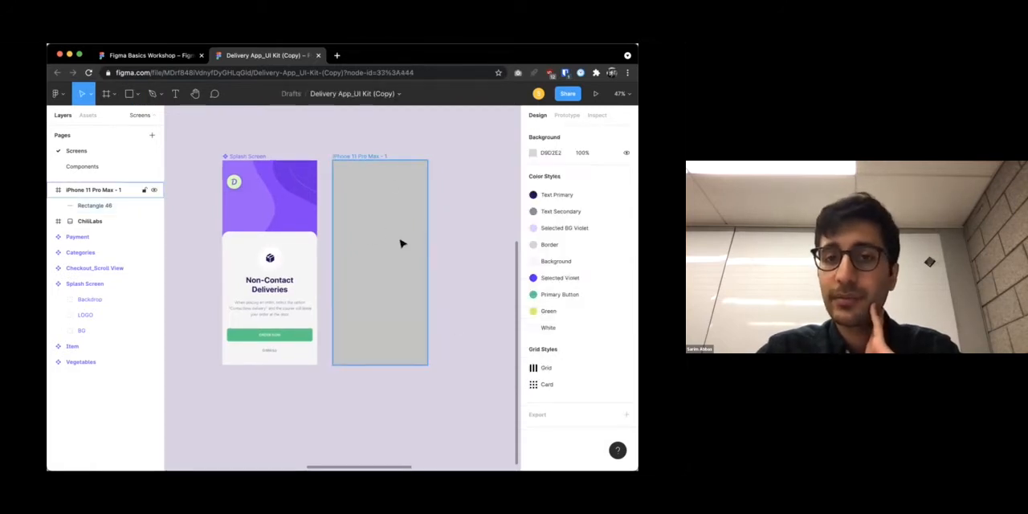
scroll(434, 177, "right", 1)
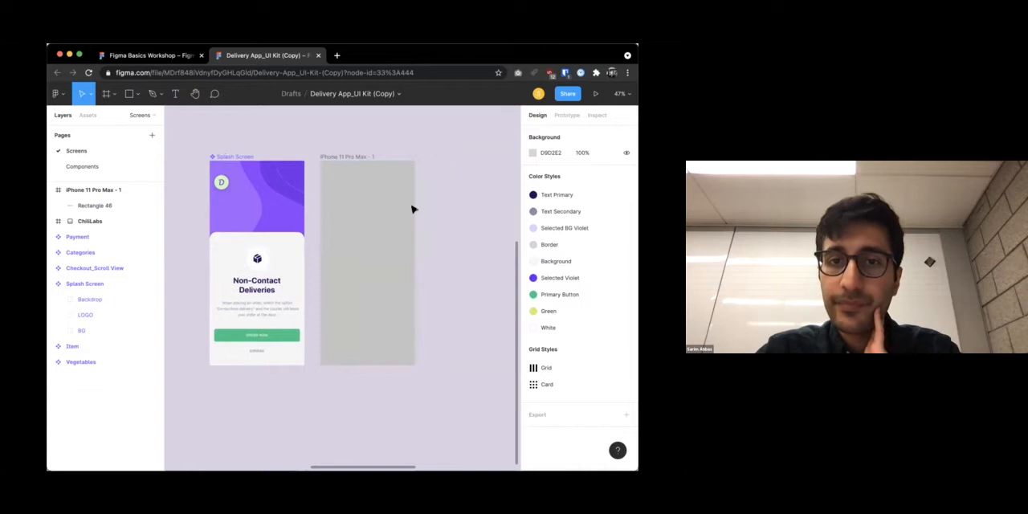
Set the iPhone 11 Pro Max frame's fill to purple A259FF, sampled from the Splash Screen background
left_click(367, 246)
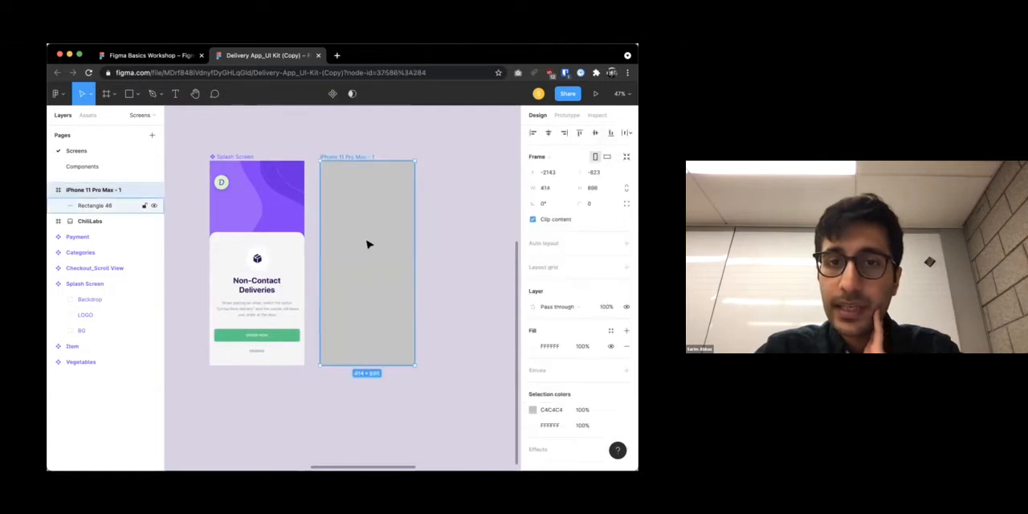
left_click(531, 346)
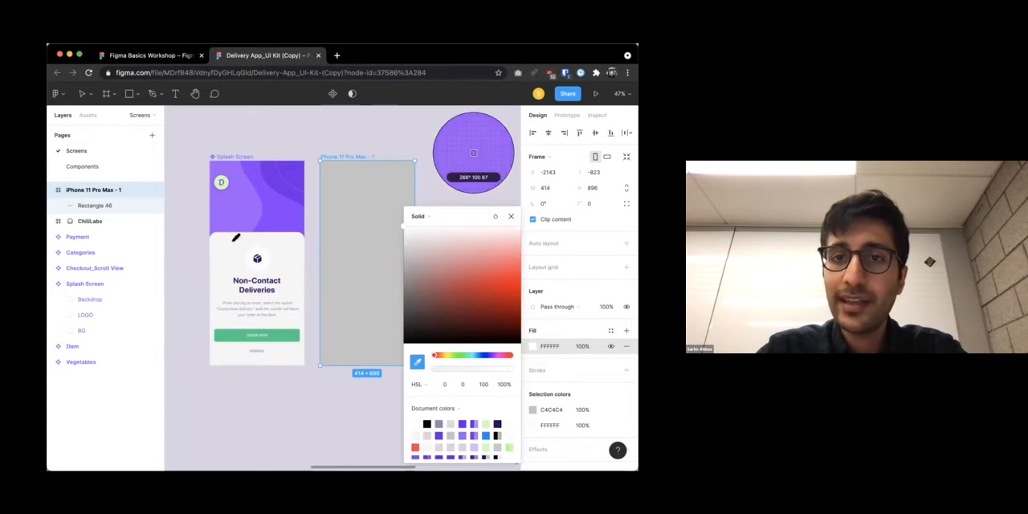
left_click(238, 200)
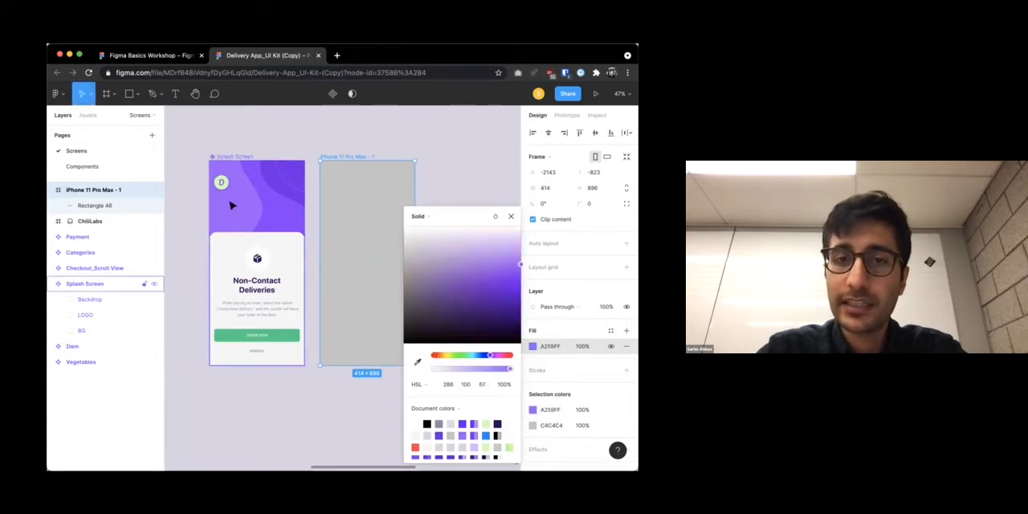
left_click_drag(470, 217, 433, 189)
scroll(433, 450, "down", 2)
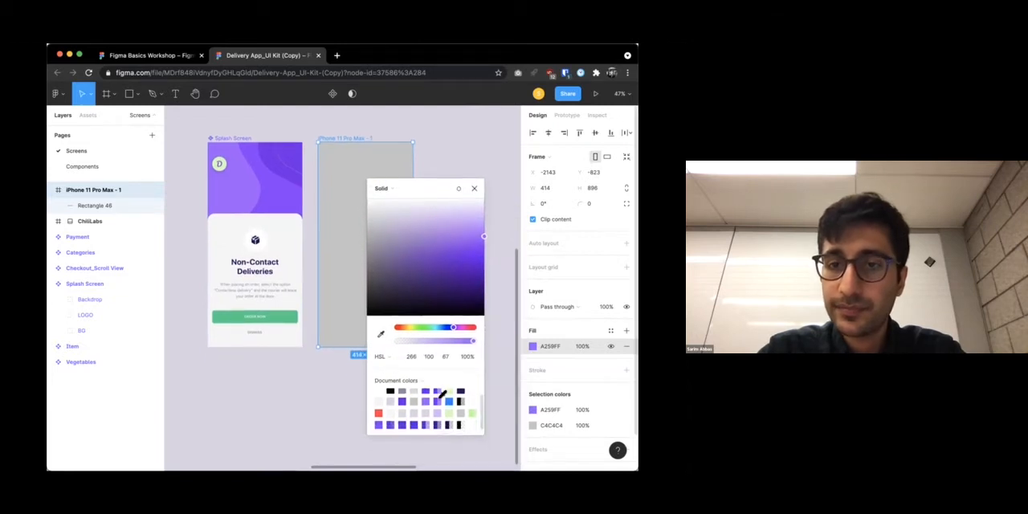
left_click(447, 179)
left_click(408, 192)
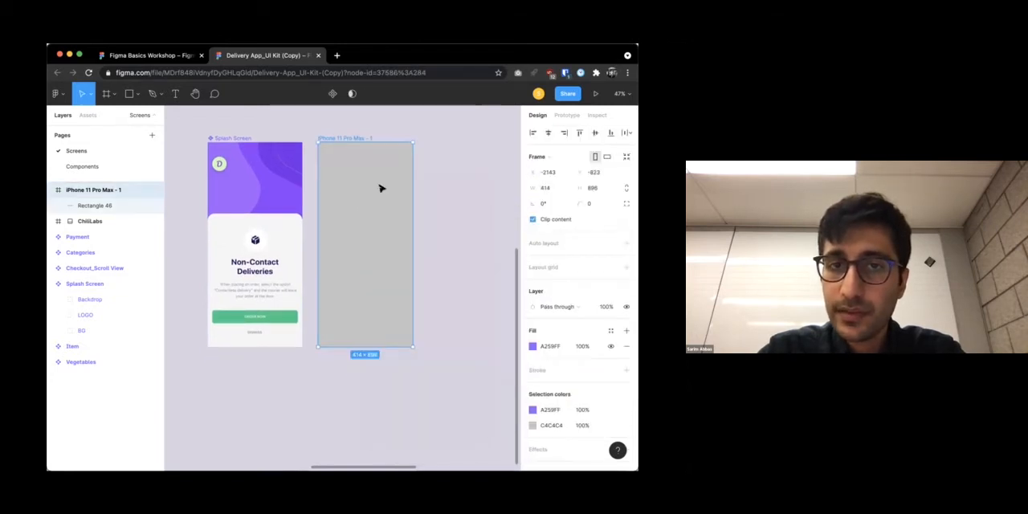
Fill the rectangle inside the iPhone 11 Pro Max frame with purple A259FF, sampled from Splash Screen
mouse_move(361, 271)
left_mouse_down()
mouse_move(356, 257)
mouse_move(353, 265)
left_mouse_up()
double_click(358, 255)
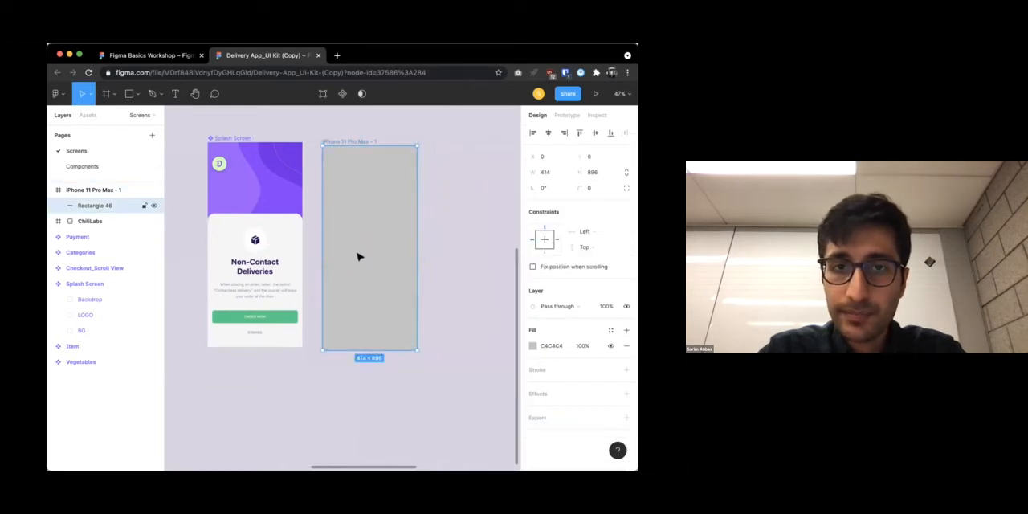
double_click(360, 252)
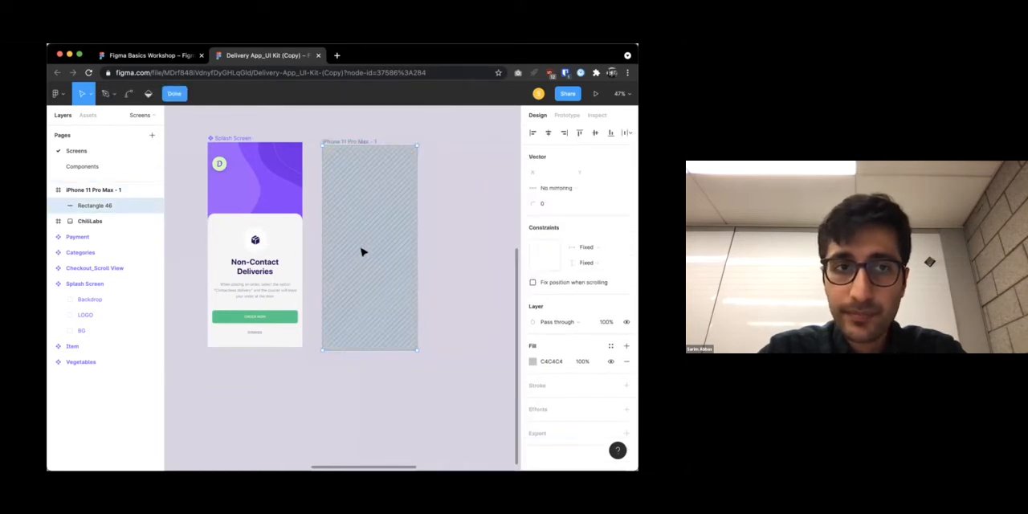
left_click(533, 361)
left_click(415, 364)
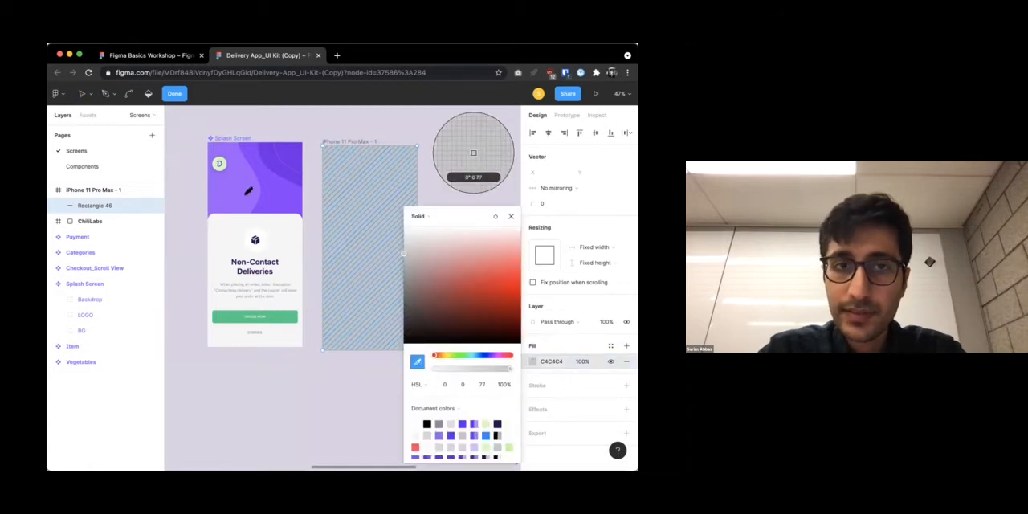
left_click(300, 190)
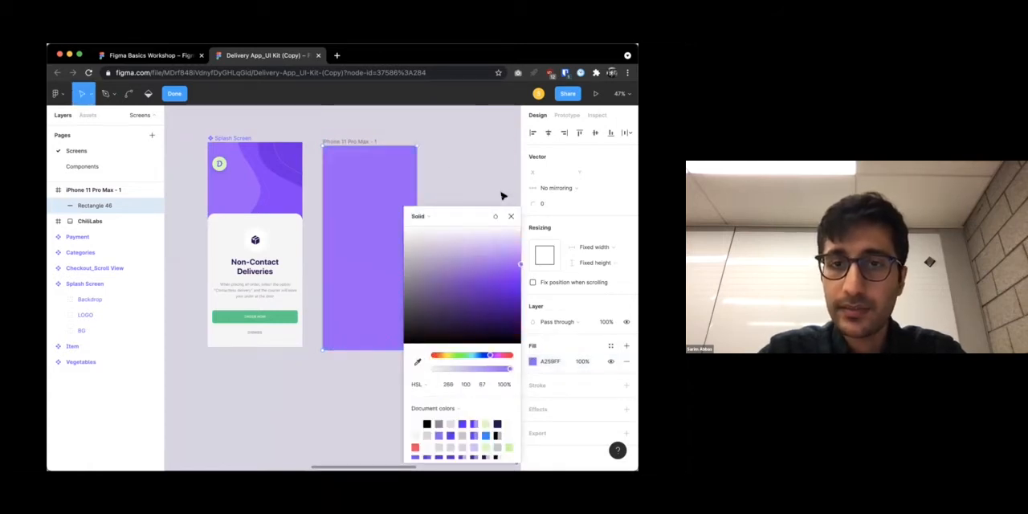
left_click(511, 216)
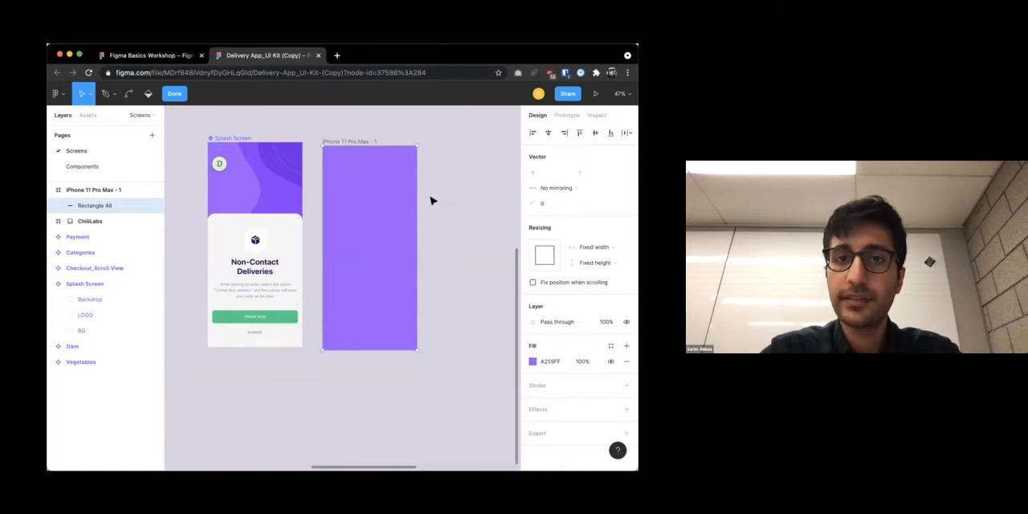
Leave the rectangle's vector editing and realign the iPhone 11 Pro Max frame with the upper edge of Splash Screen
left_click_drag(397, 207, 500, 216)
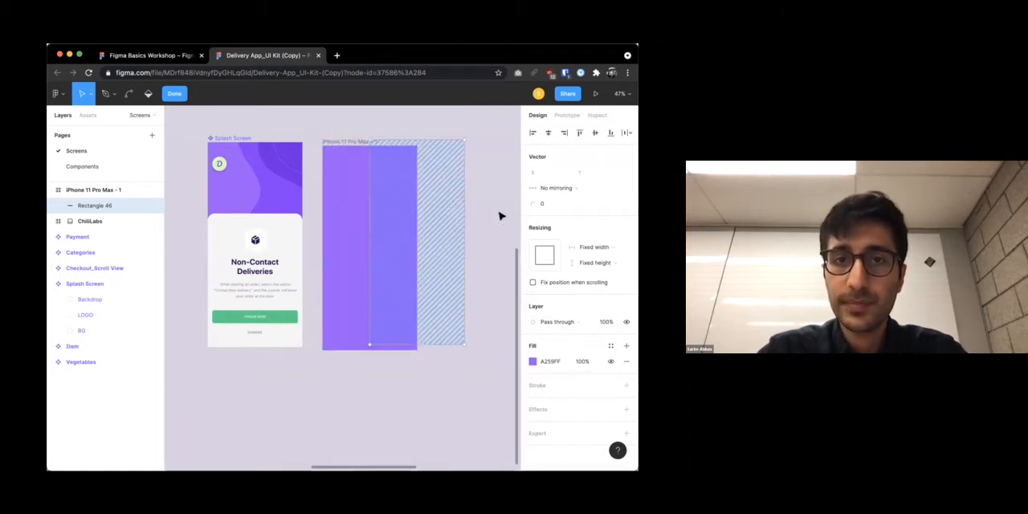
key("Escape")
left_click(455, 188)
left_click(76, 190)
left_click(334, 137)
left_click_drag(329, 139, 323, 135)
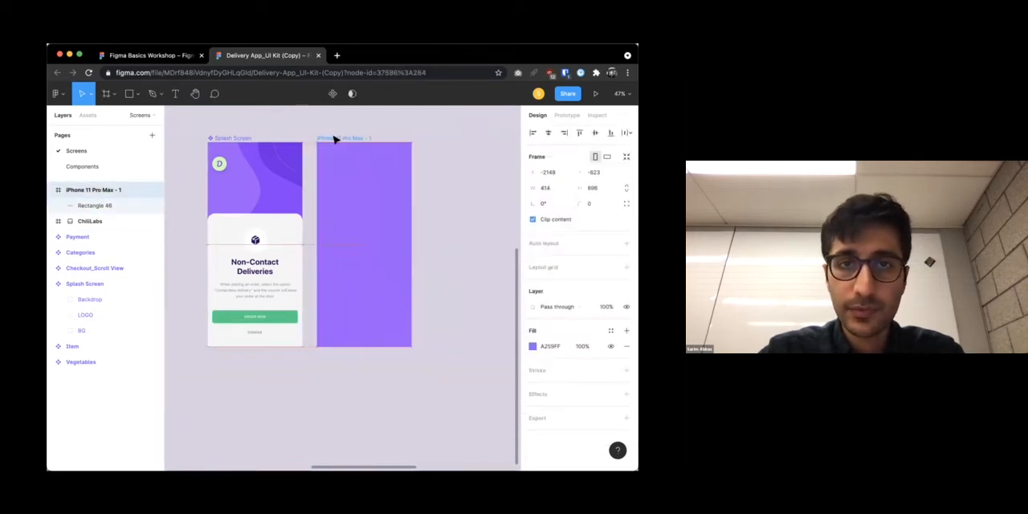
left_click(430, 179)
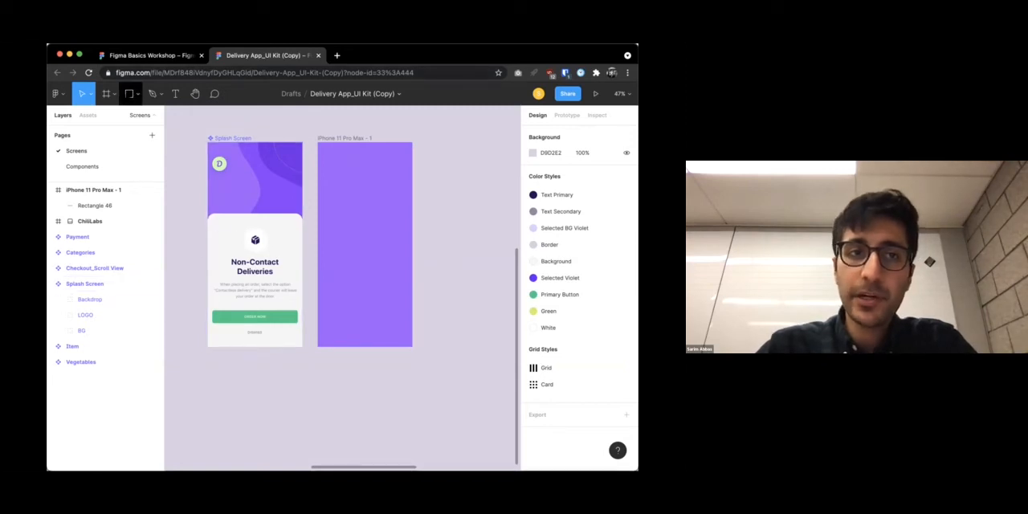
Draw a 414 × 580 rectangle over the lower part of the new frame and fill it with off-white F6F5F5 sampled from Splash Screen
left_click(130, 94)
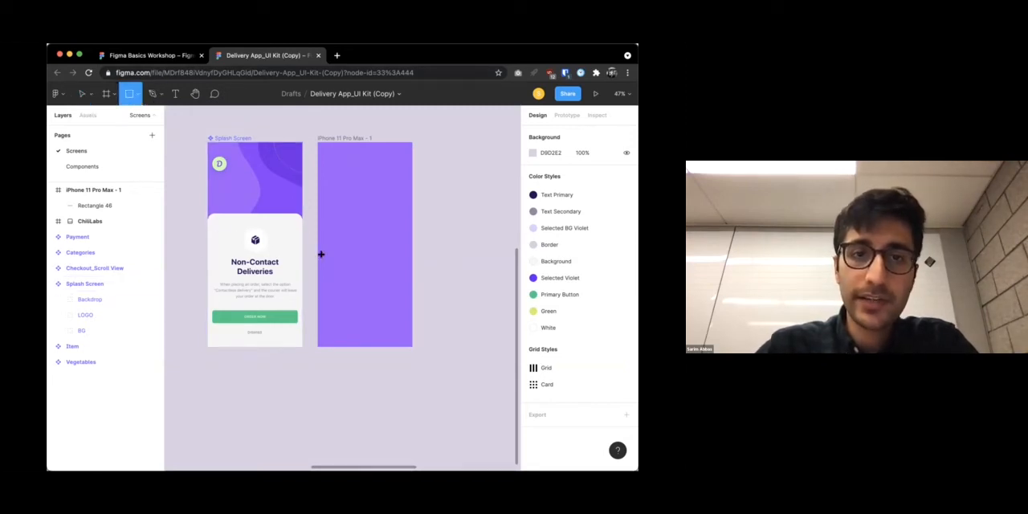
mouse_move(318, 214)
left_mouse_down()
mouse_move(399, 356)
mouse_move(410, 347)
left_mouse_up()
left_click(532, 346)
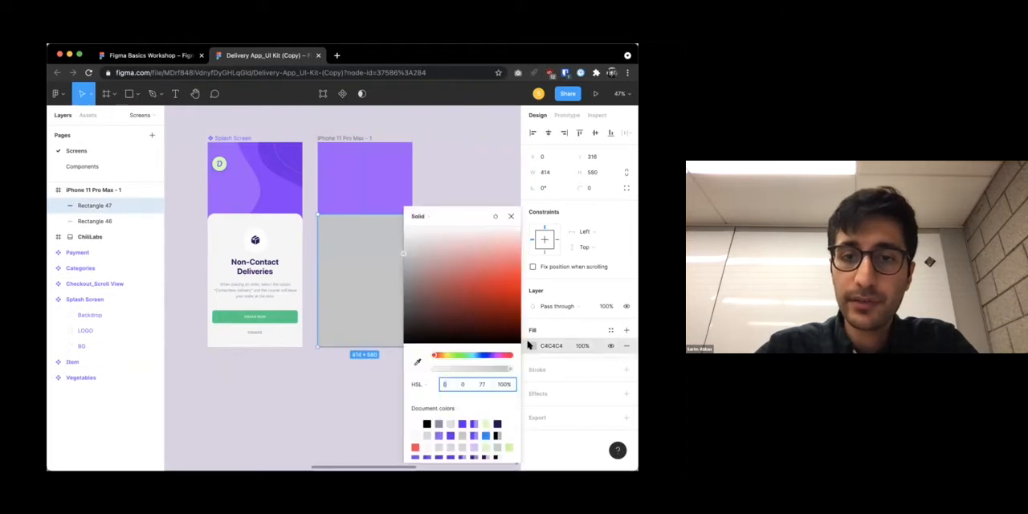
left_click(416, 361)
left_click(283, 240)
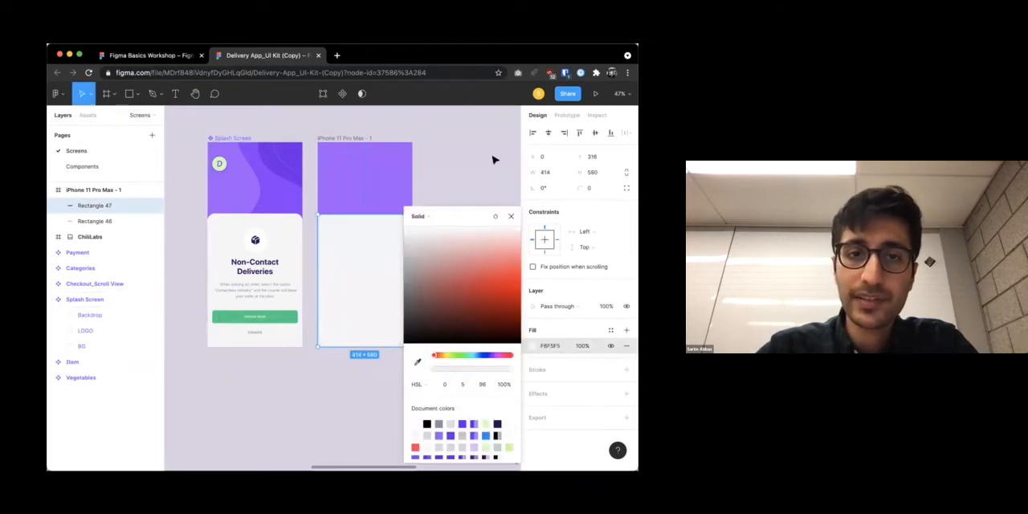
Round all corners of the off-white rectangle in the iPhone 11 Pro Max frame to a radius of 43
left_click(420, 209)
left_click(335, 236)
left_click_drag(324, 220, 330, 227)
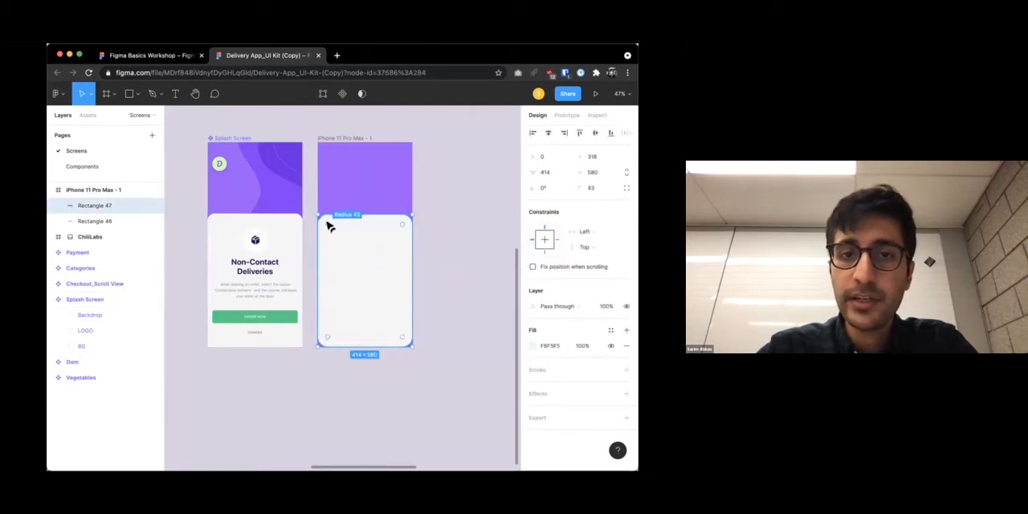
left_click(416, 248)
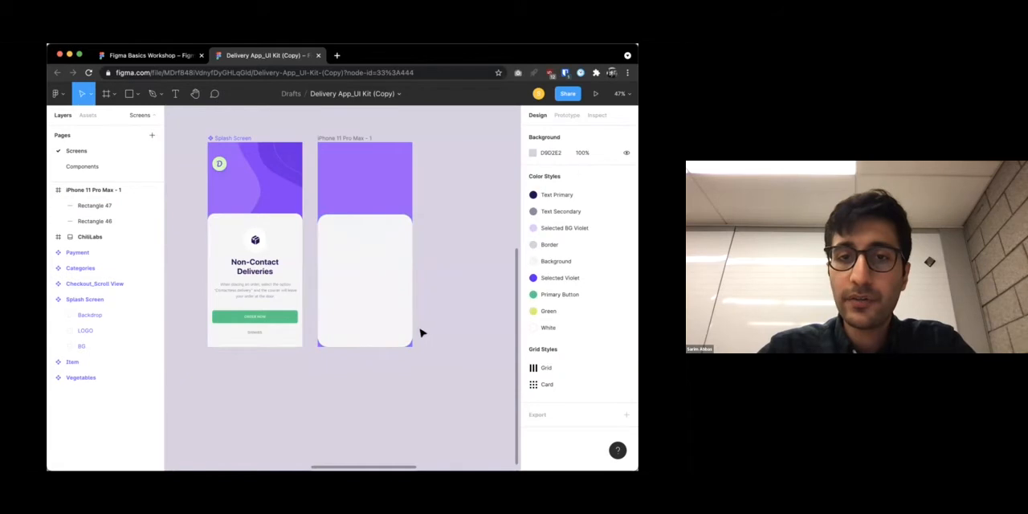
Set the off-white rectangle's two lower corner radii to 0 individually, keeping the upper corners rounded at 43
left_click(362, 273)
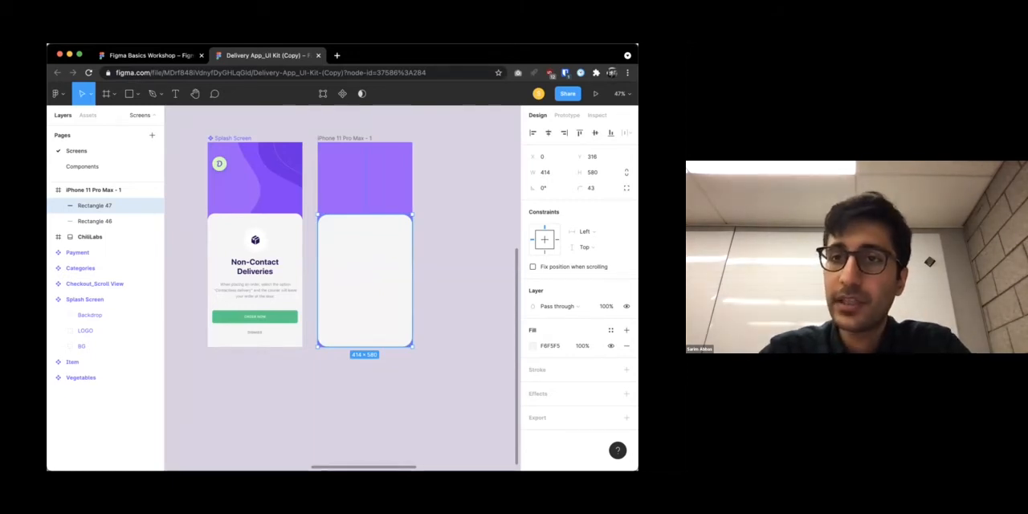
left_click(625, 189)
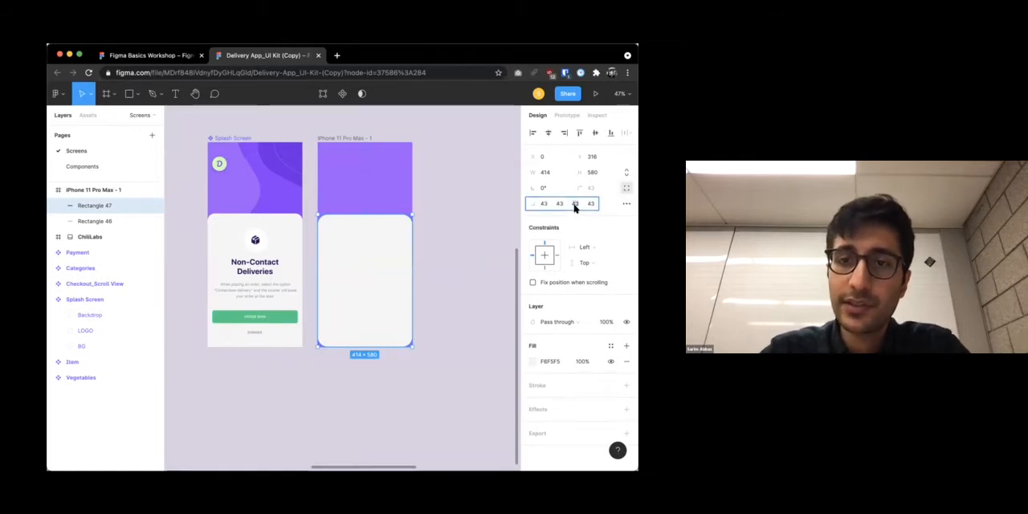
left_click(495, 249)
left_click(394, 259)
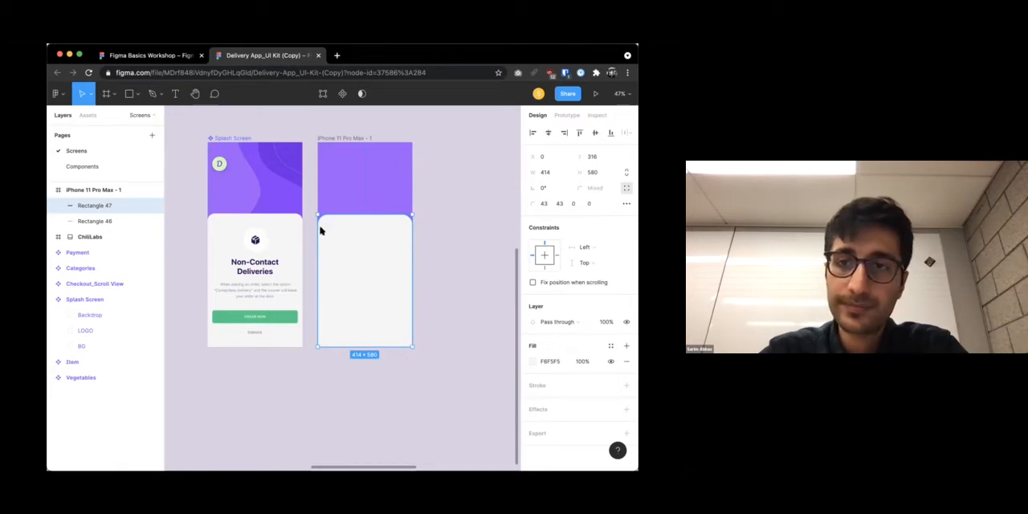
left_click(416, 224)
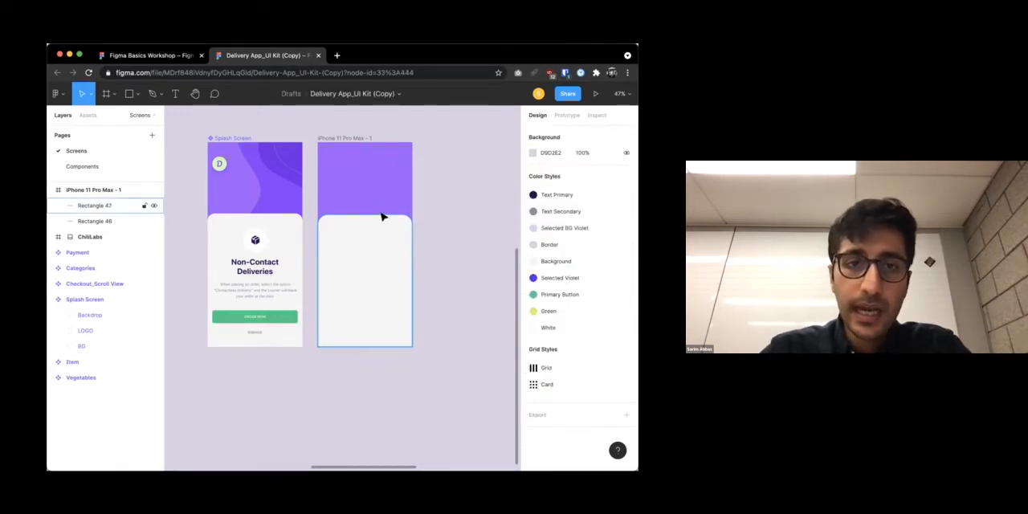
Draw a 111 × 111 circle centred horizontally near the upper edge of the off-white rectangle, matching the icon backdrop in Splash Screen
scroll(383, 215, "up", 4)
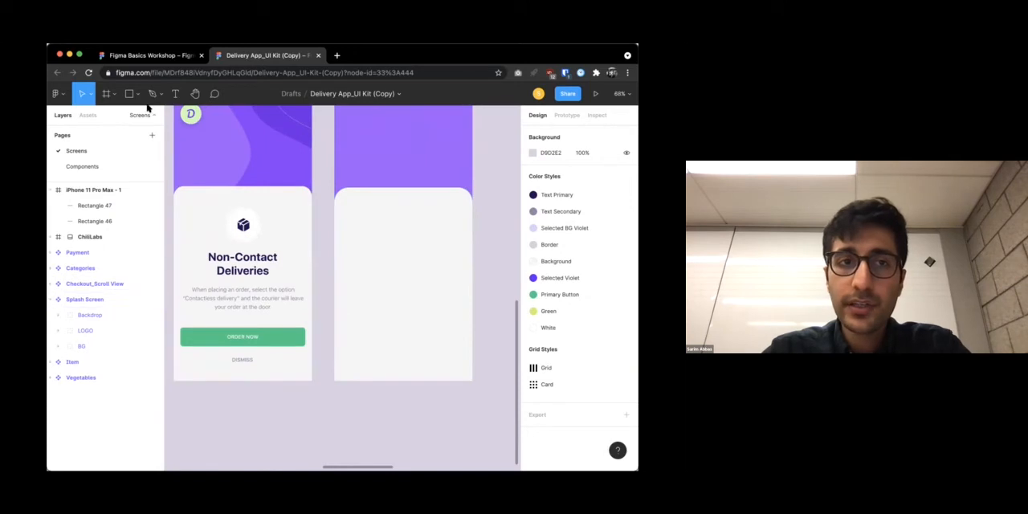
left_click(136, 94)
left_click(105, 151)
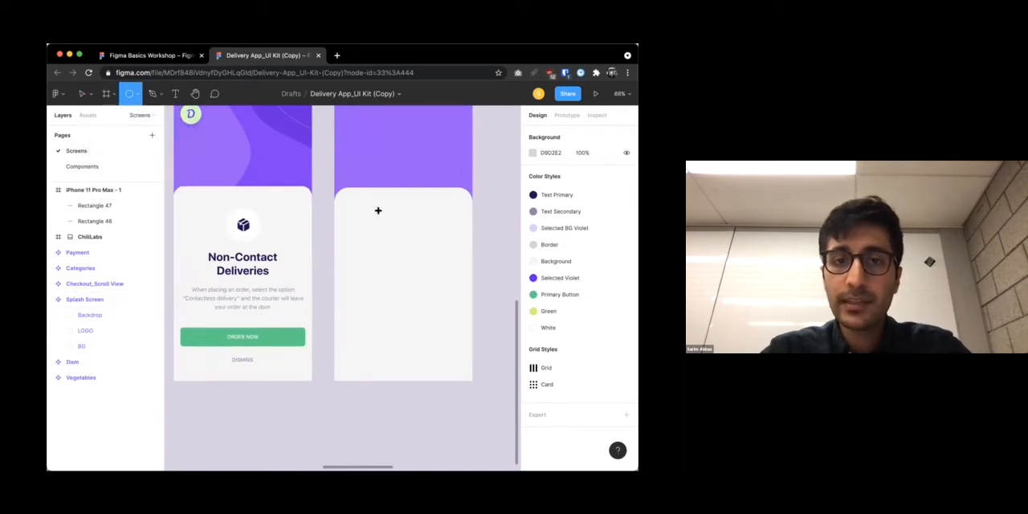
mouse_move(377, 212)
left_mouse_down()
mouse_move(412, 238)
mouse_move(410, 228)
left_mouse_up()
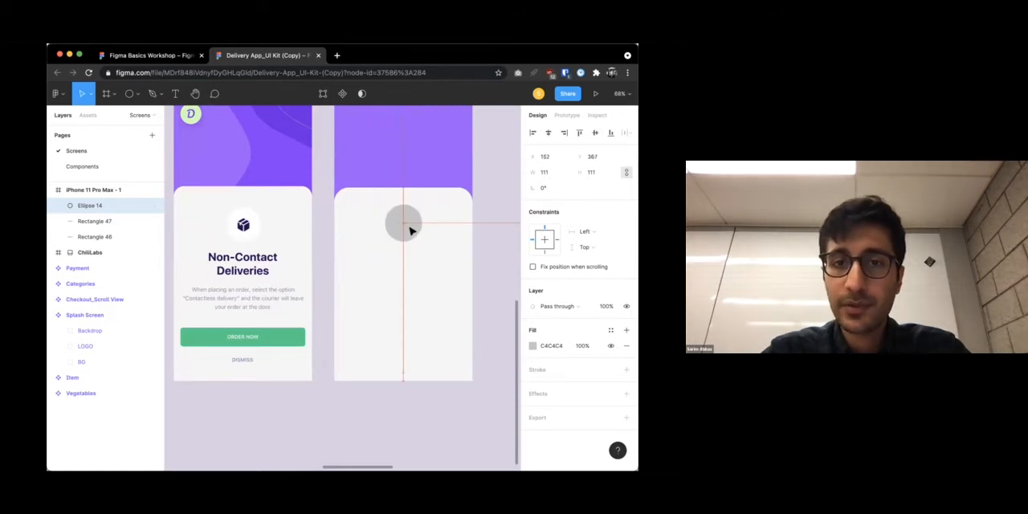
Fill the new circle with white FFFFFF using the eyedropper
left_click(532, 346)
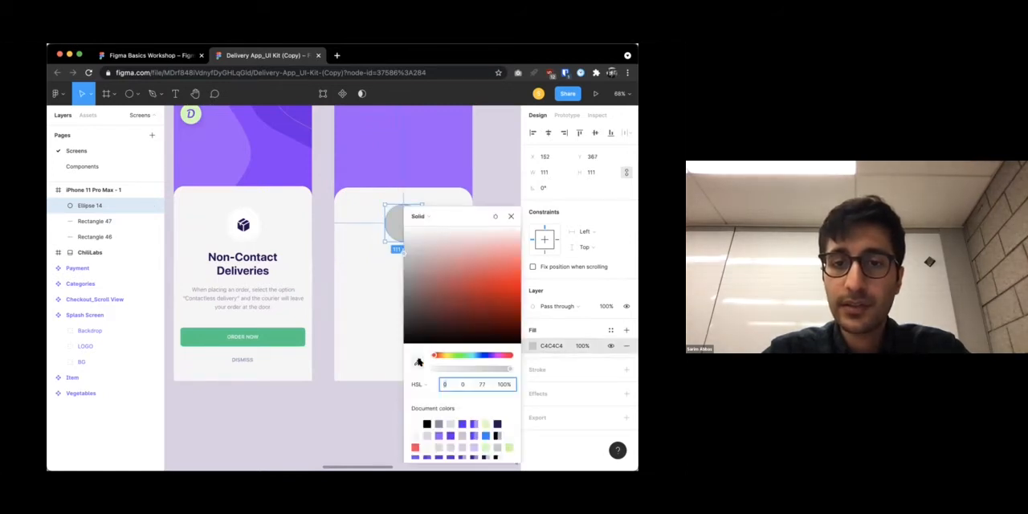
left_click(418, 362)
left_click(473, 152)
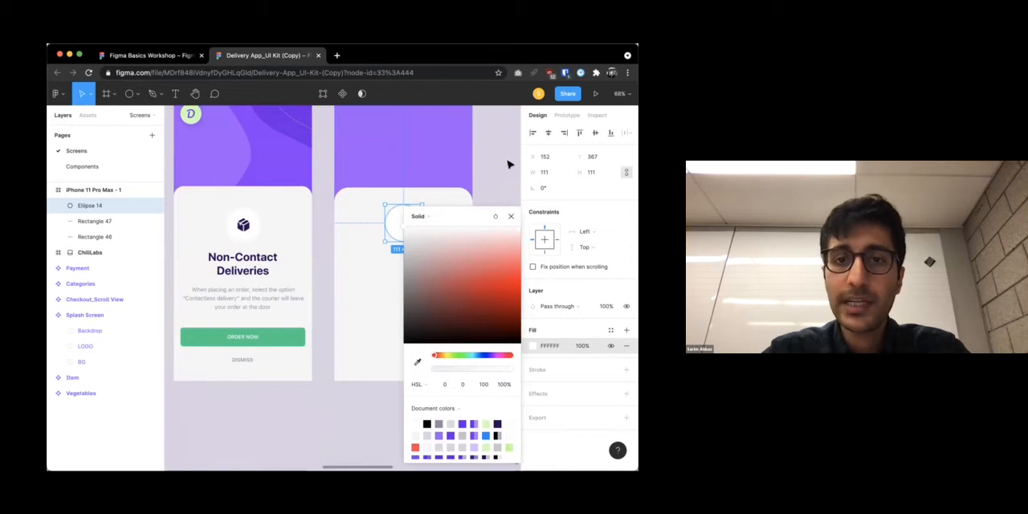
left_click(508, 164)
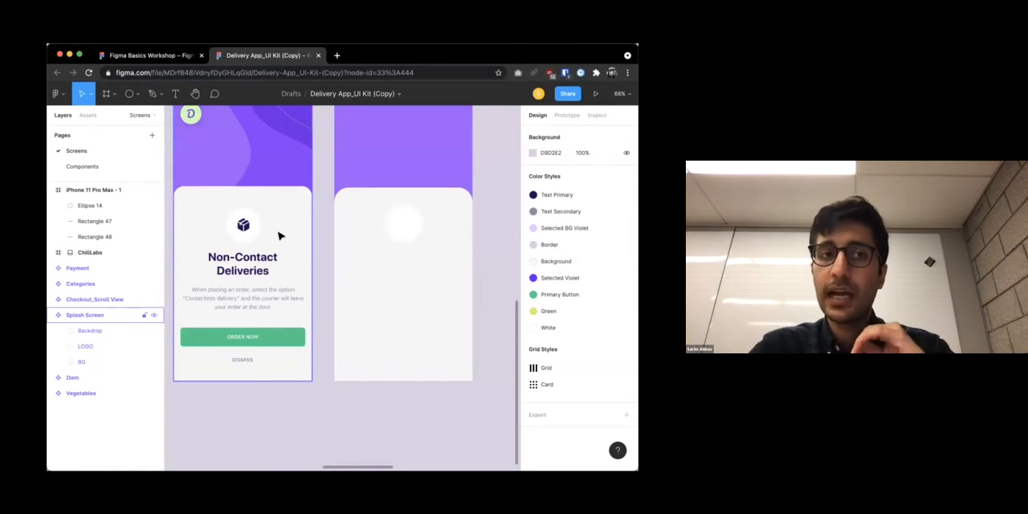
Look through the installed plugins and open the Community page for browsing plugins
left_click(54, 94)
mouse_move(101, 250)
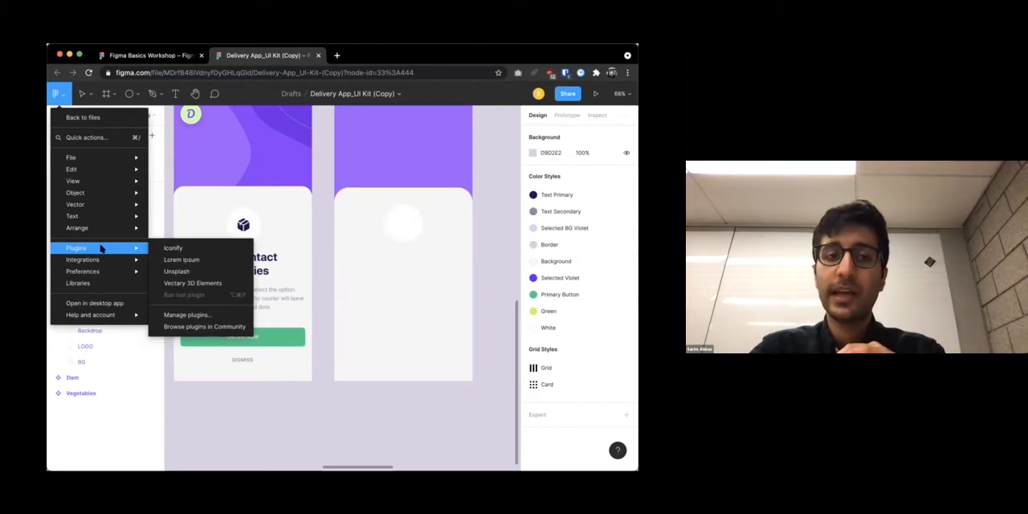
left_click(60, 96)
left_click(57, 95)
mouse_move(96, 181)
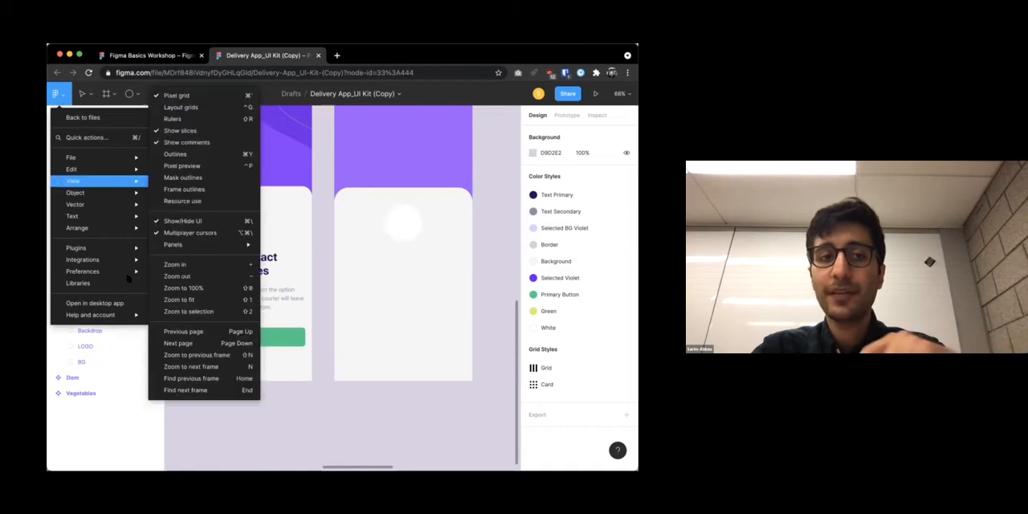
mouse_move(102, 245)
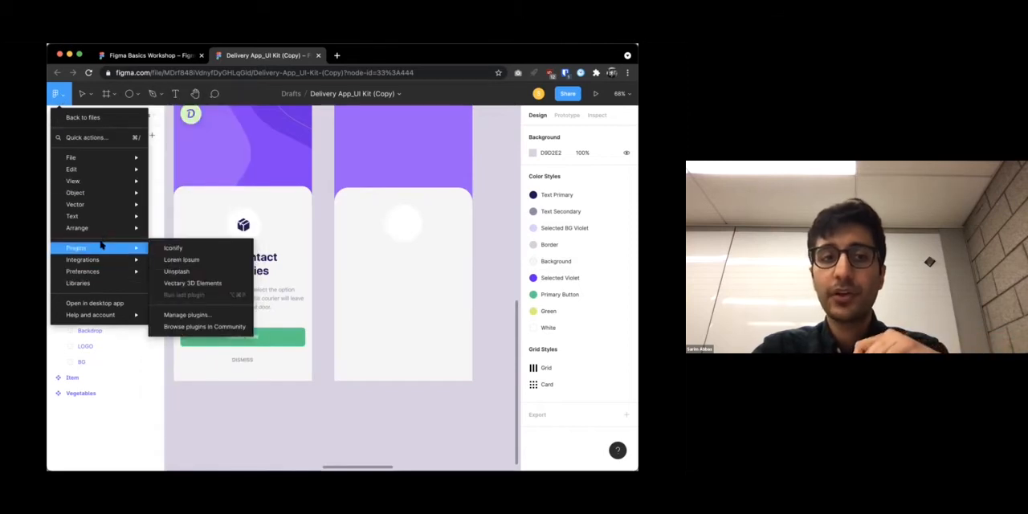
left_click(203, 328)
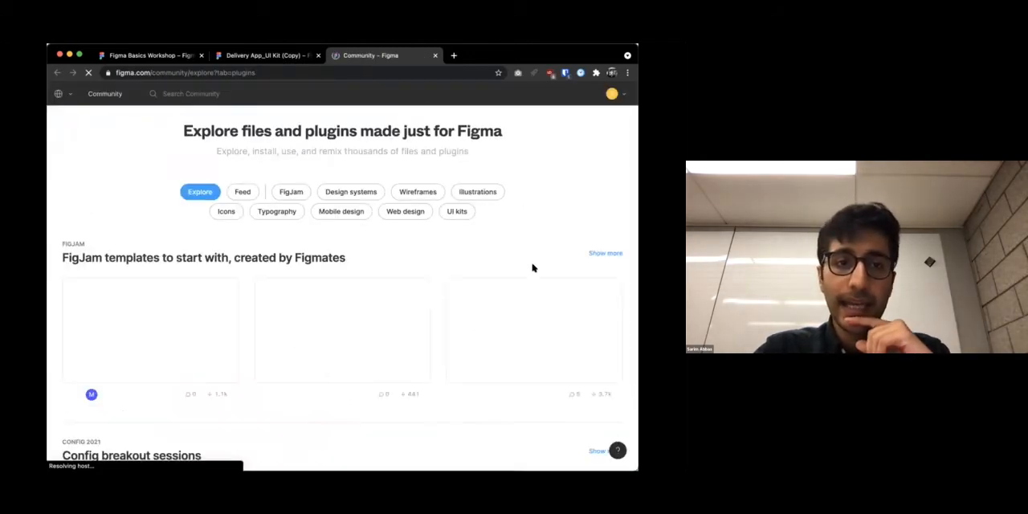
Find the trending plugins list in Community and sort it by most installs
scroll(504, 257, "down", 1)
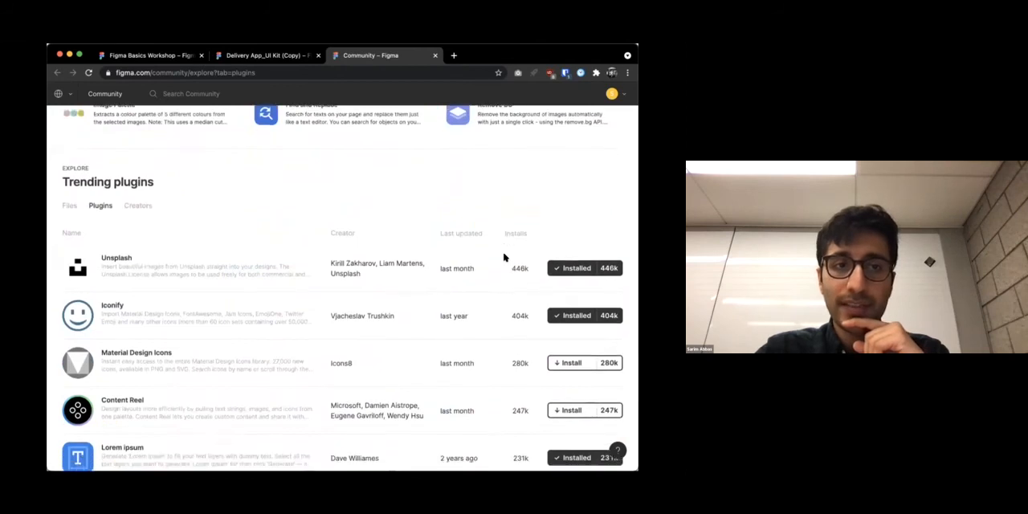
scroll(238, 228, "down", 2)
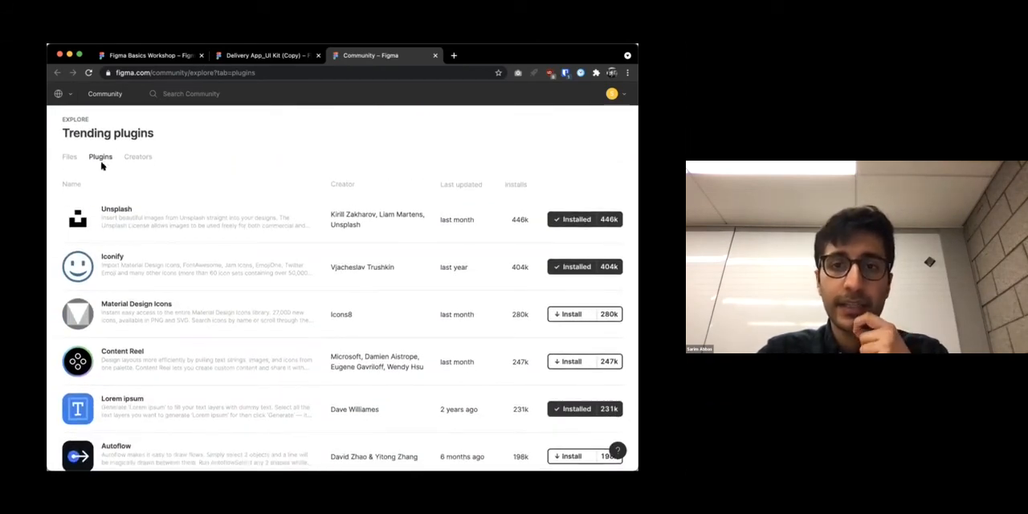
left_click(519, 184)
left_click(520, 184)
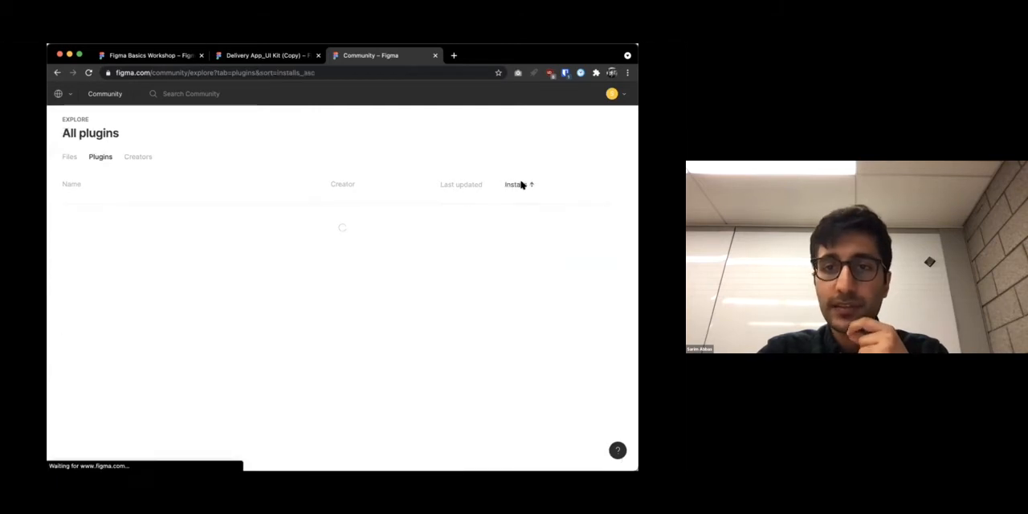
left_click(520, 184)
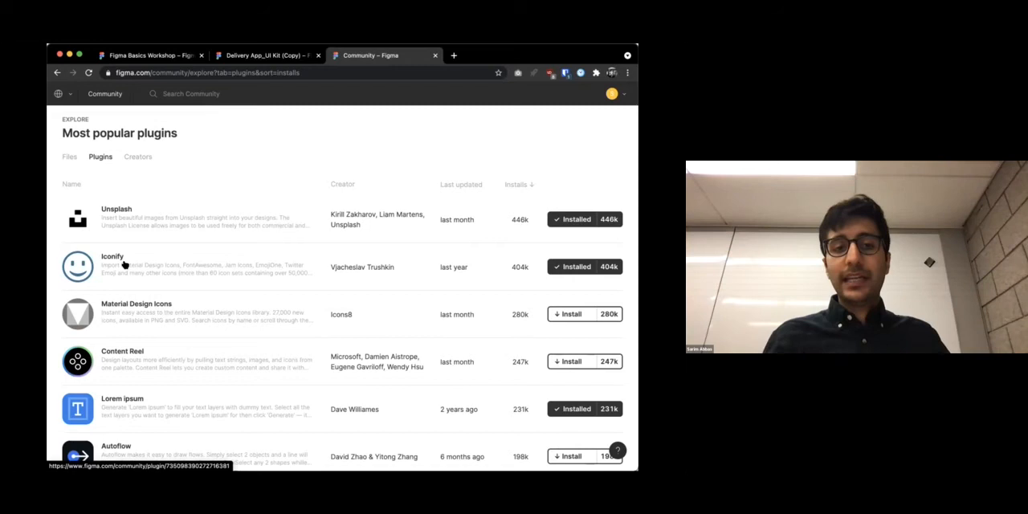
Examine the list of most popular plugins, from Unsplash and Iconify down to Blush and Avatars
scroll(133, 244, "down", 8)
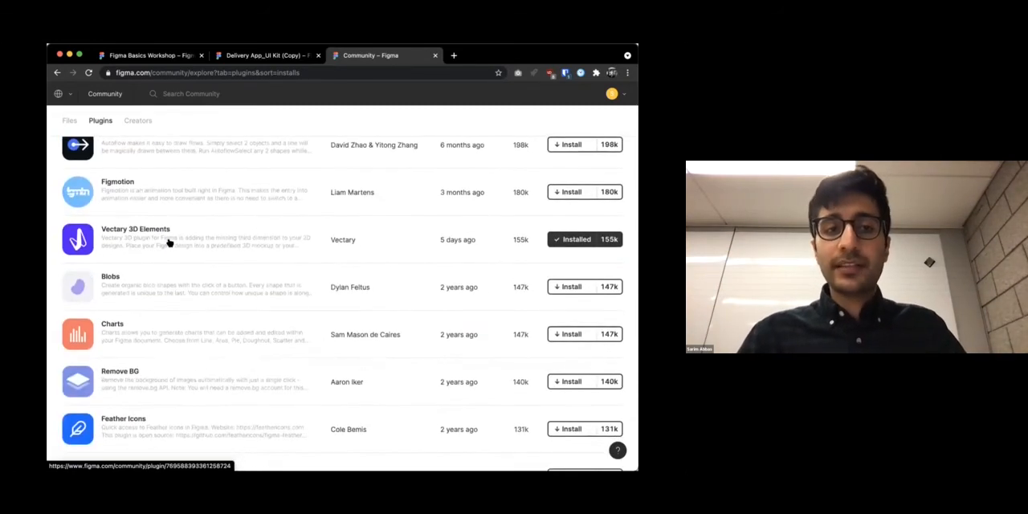
scroll(143, 246, "down", 2)
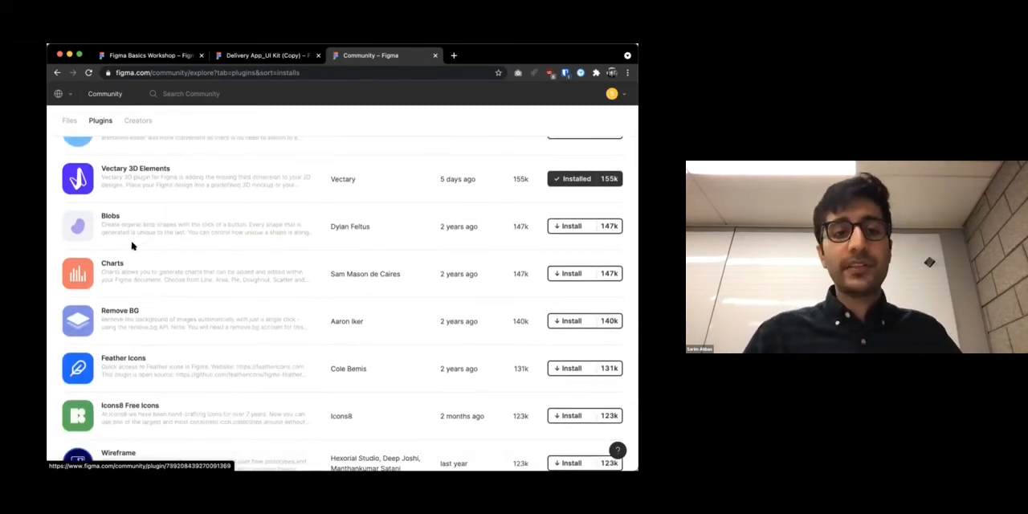
scroll(133, 245, "down", 2)
scroll(132, 246, "down", 5)
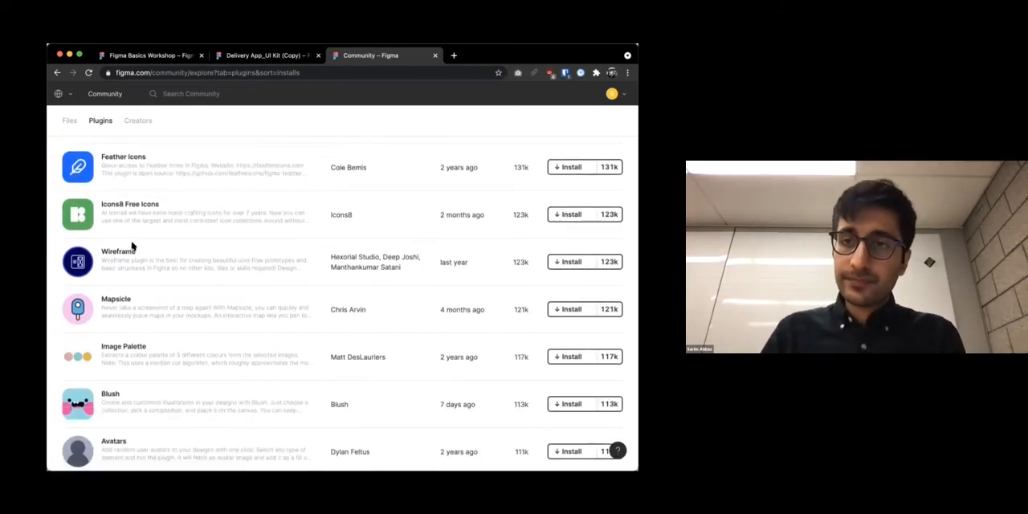
scroll(133, 246, "up", 15)
scroll(133, 246, "down", 5)
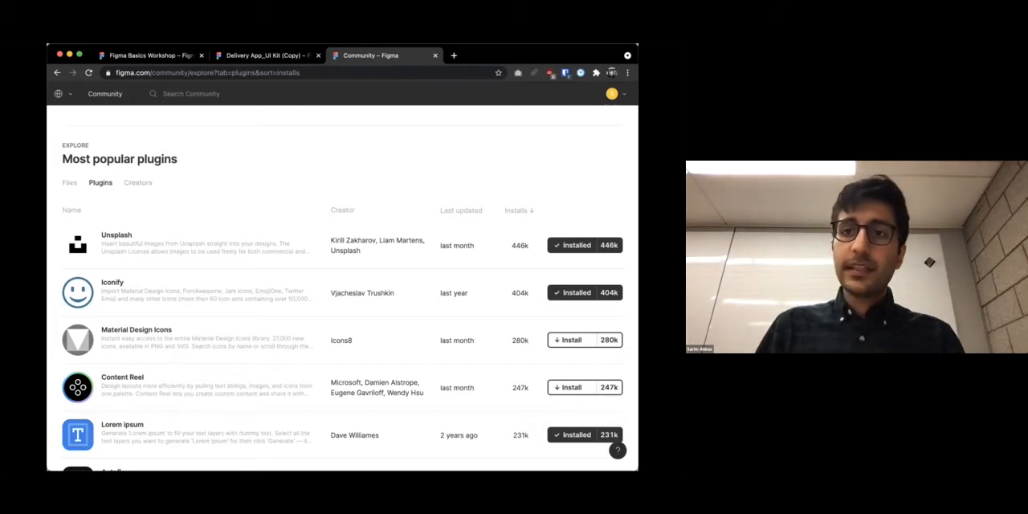
Return to the Delivery App UI Kit file and run the Iconify plugin, moving its window aside
left_click(263, 56)
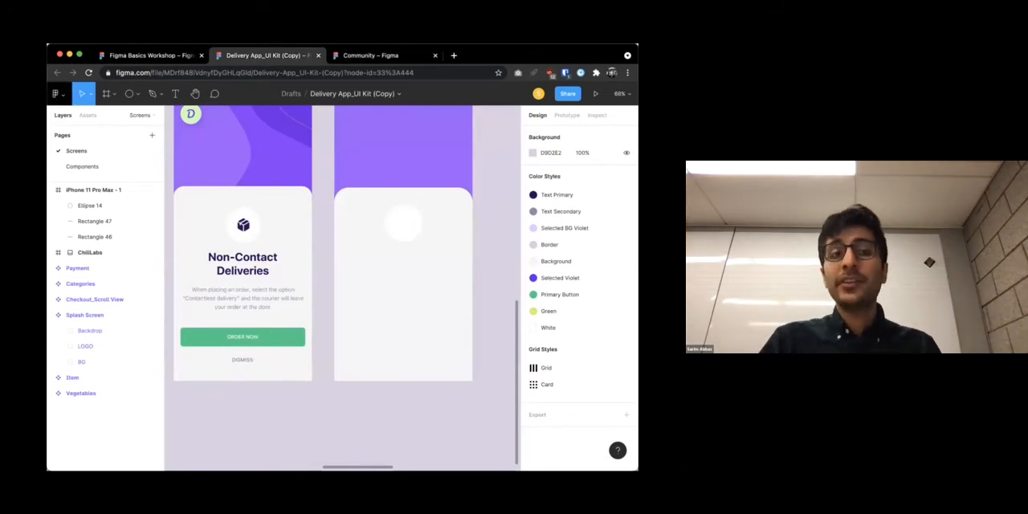
left_click(57, 94)
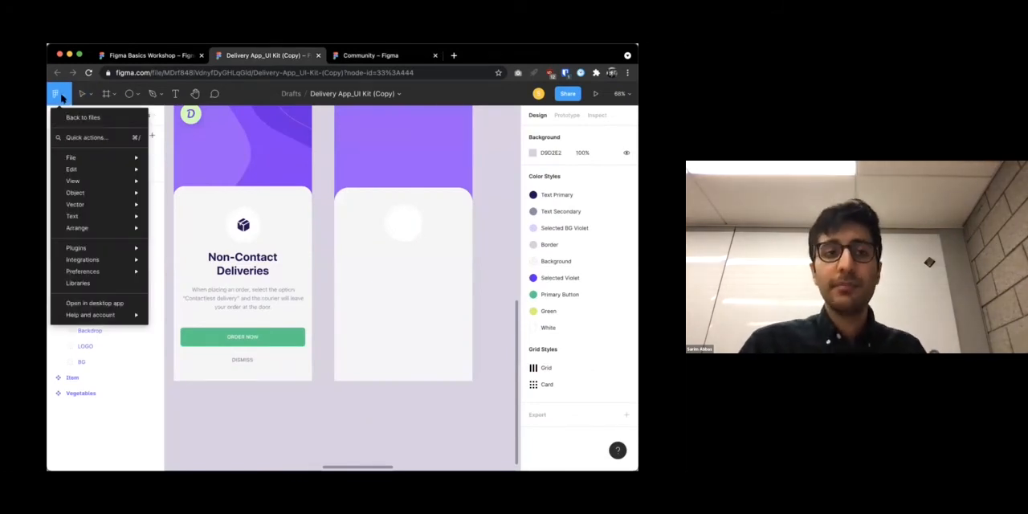
mouse_move(72, 249)
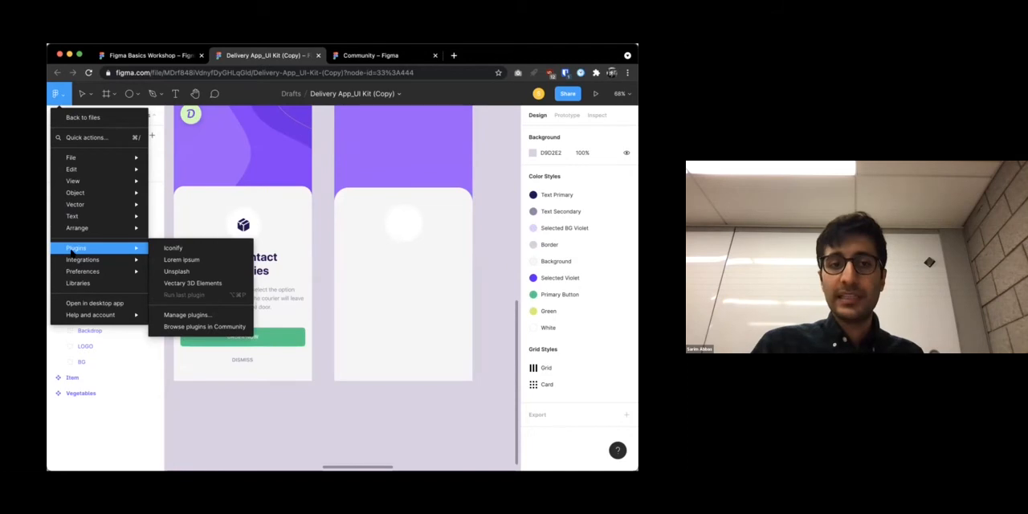
left_click(178, 248)
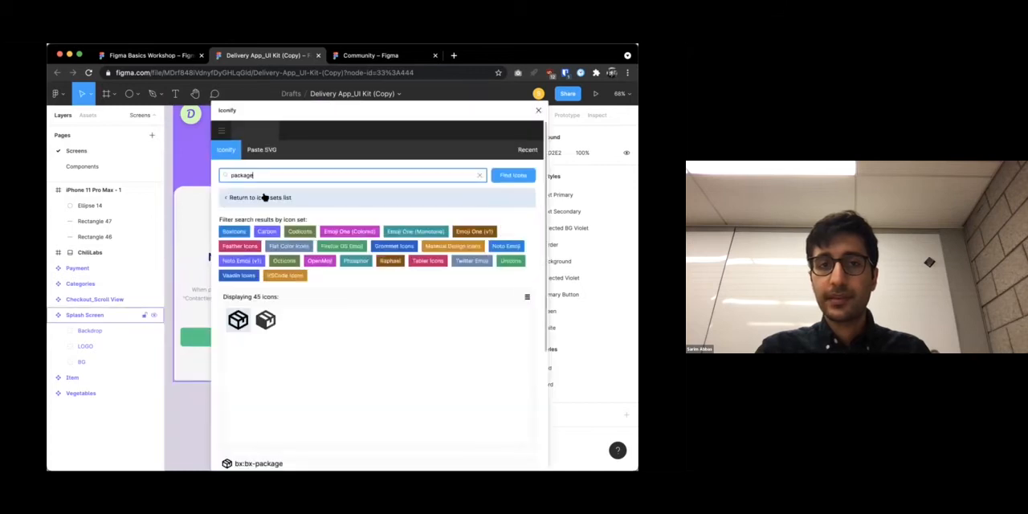
left_click_drag(326, 110, 302, 112)
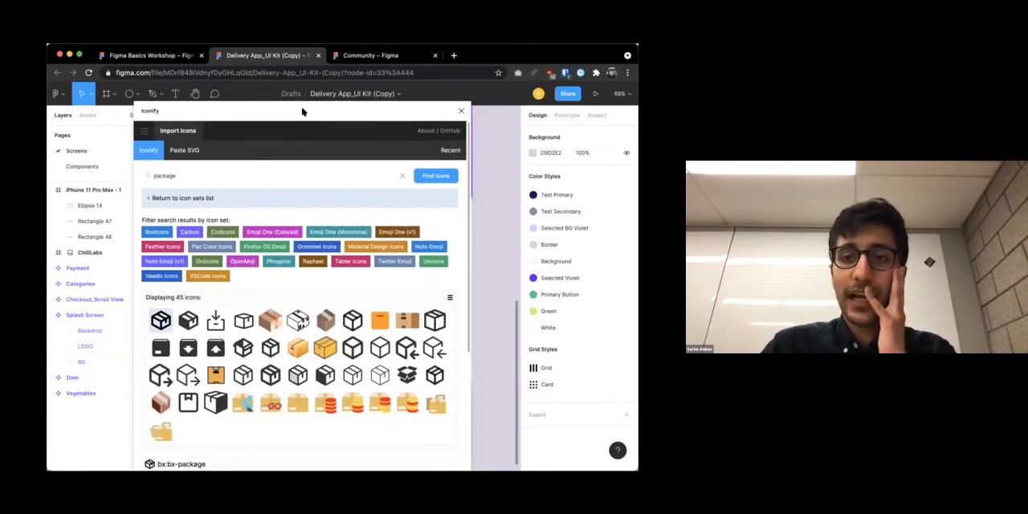
Search the Iconify icon library for "happy" and for "delivery"
left_click(357, 177)
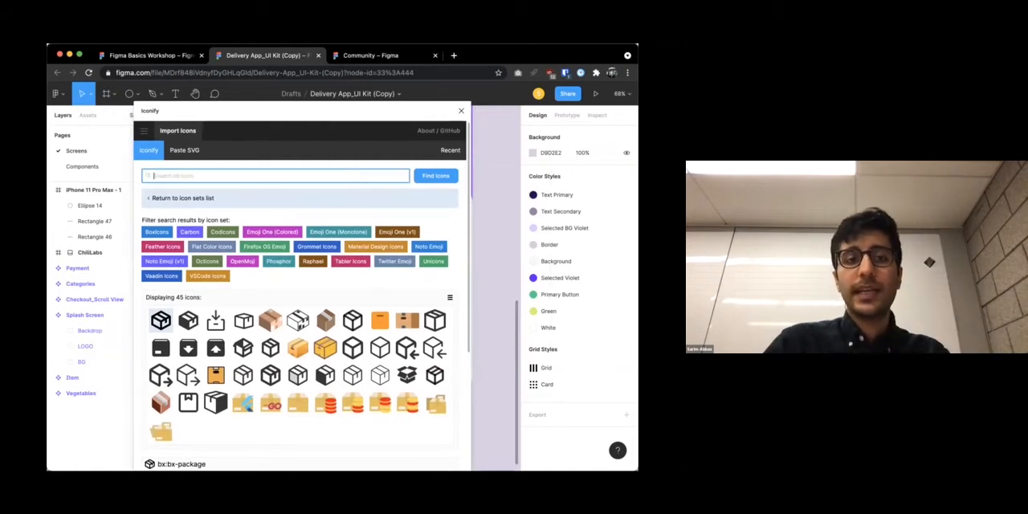
key("Return")
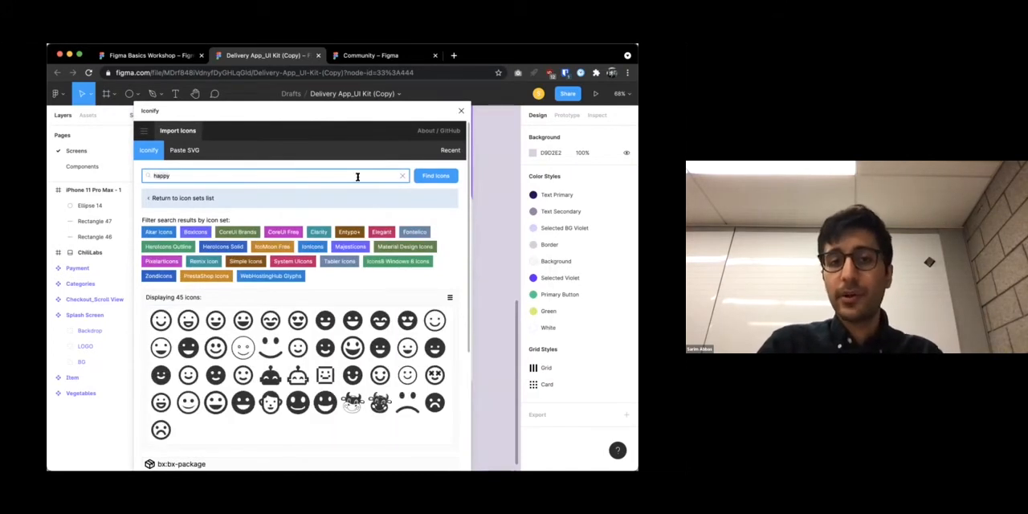
type("delivery")
key("Return")
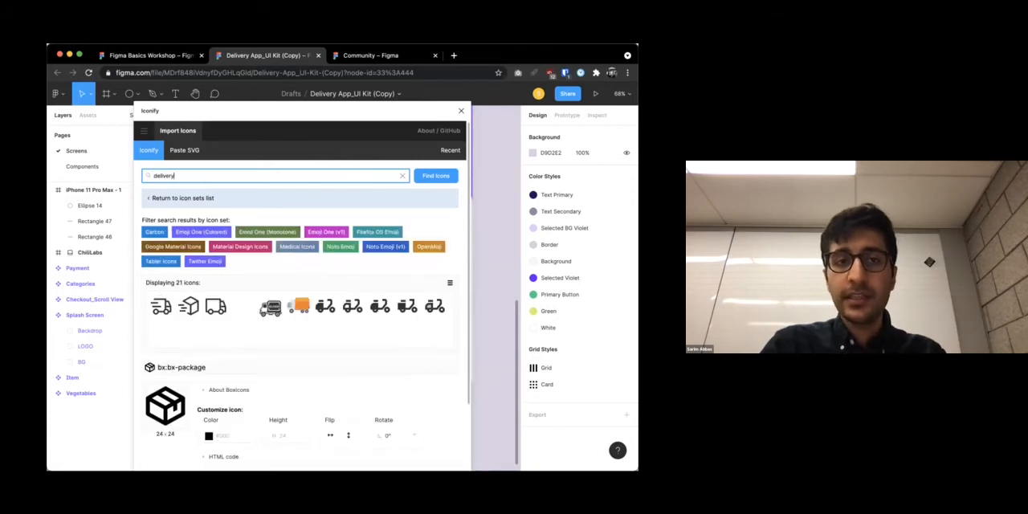
Search Iconify for "package", select the solid bxs-package icon, and reposition the plugin window to show the icon's options
key("Return")
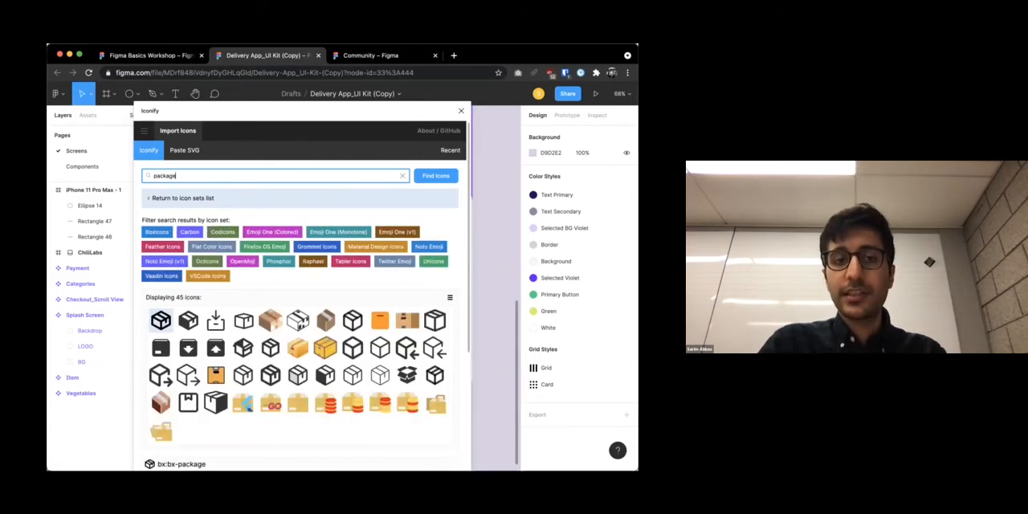
left_click_drag(318, 116, 229, 134)
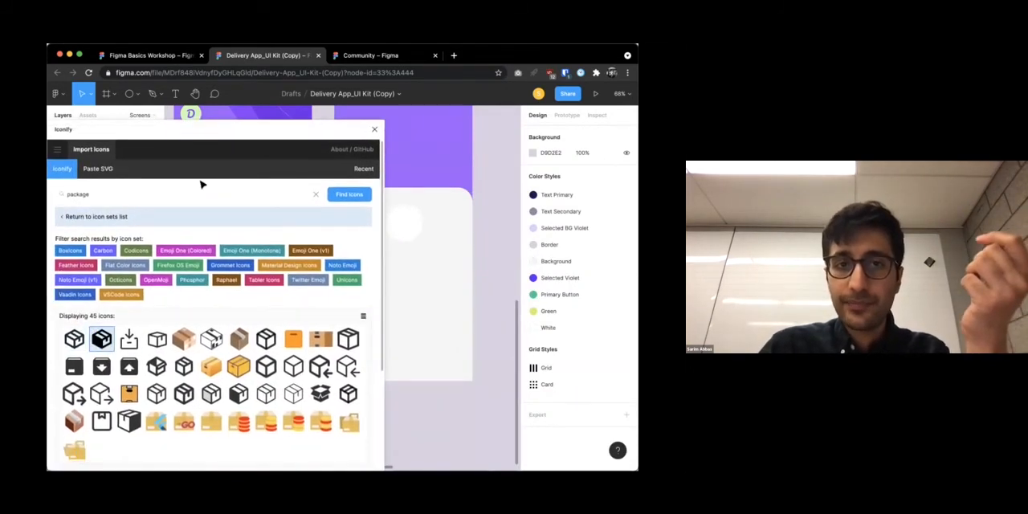
left_click_drag(242, 124, 270, 90)
scroll(273, 317, "down", 3)
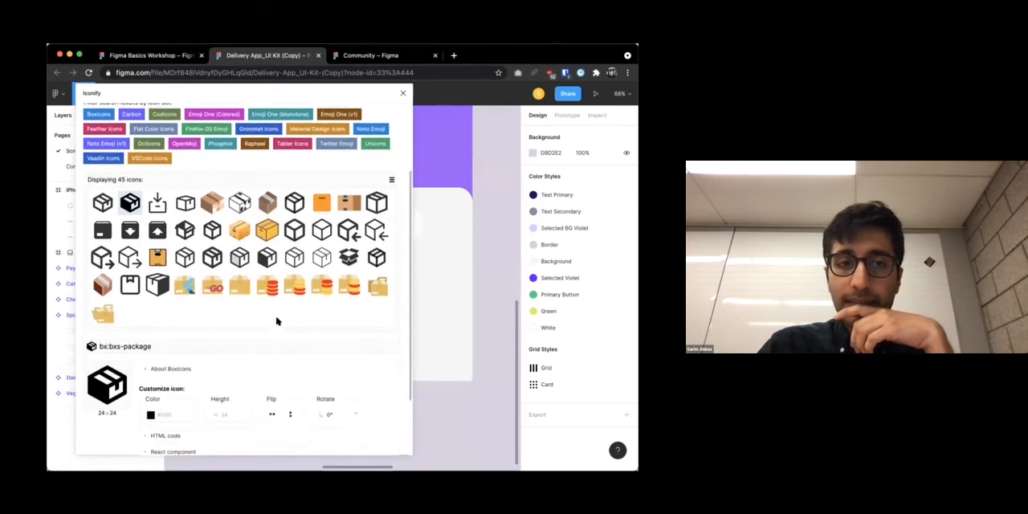
Import the bxs-package icon onto the canvas and close the Iconify plugin
scroll(203, 261, "down", 2)
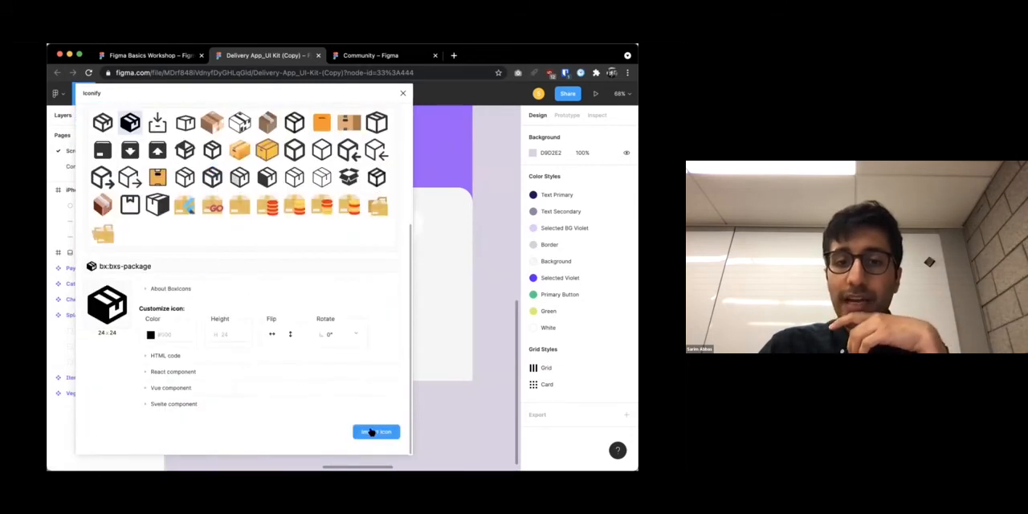
left_click(370, 434)
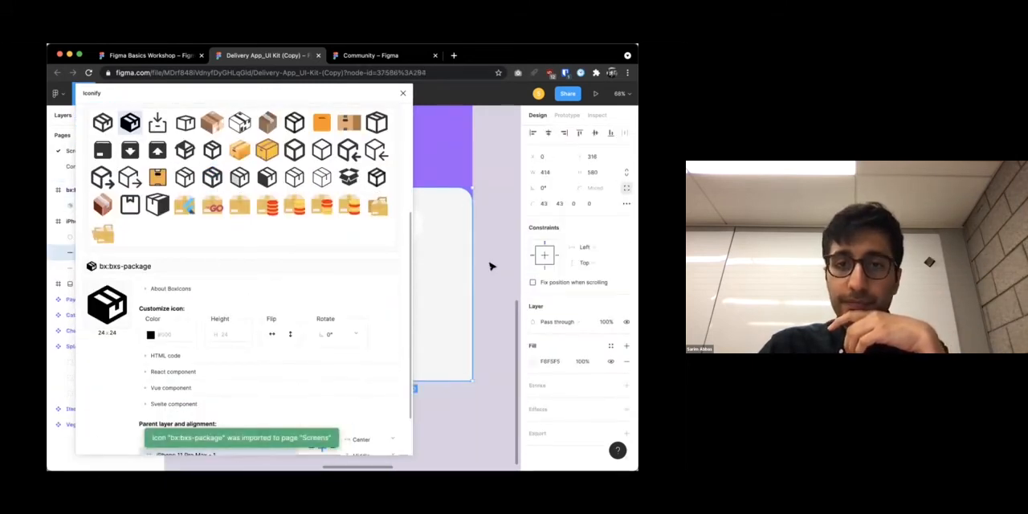
left_click(403, 96)
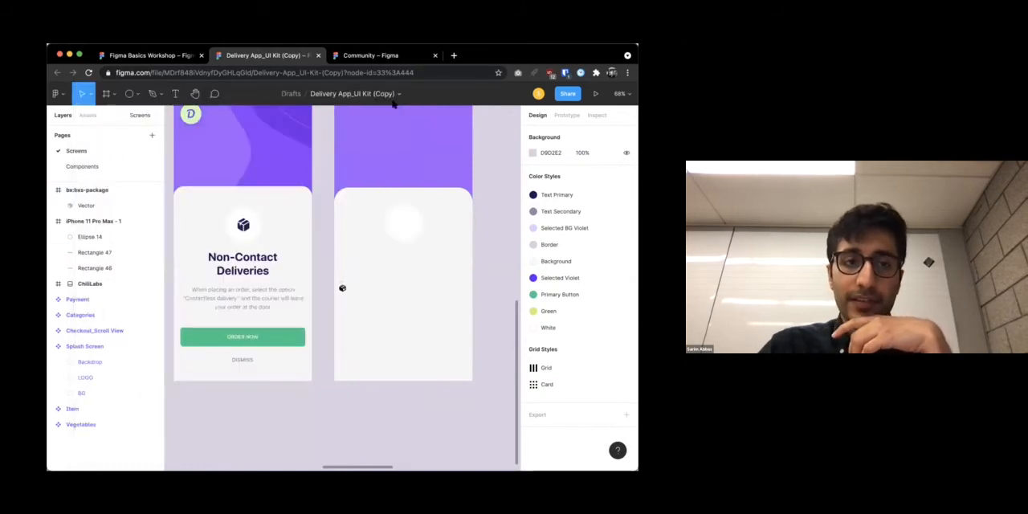
Move the package icon into the white circle of the iPhone 11 Pro Max frame and enlarge it to about 59 × 59
scroll(343, 289, "up", 5)
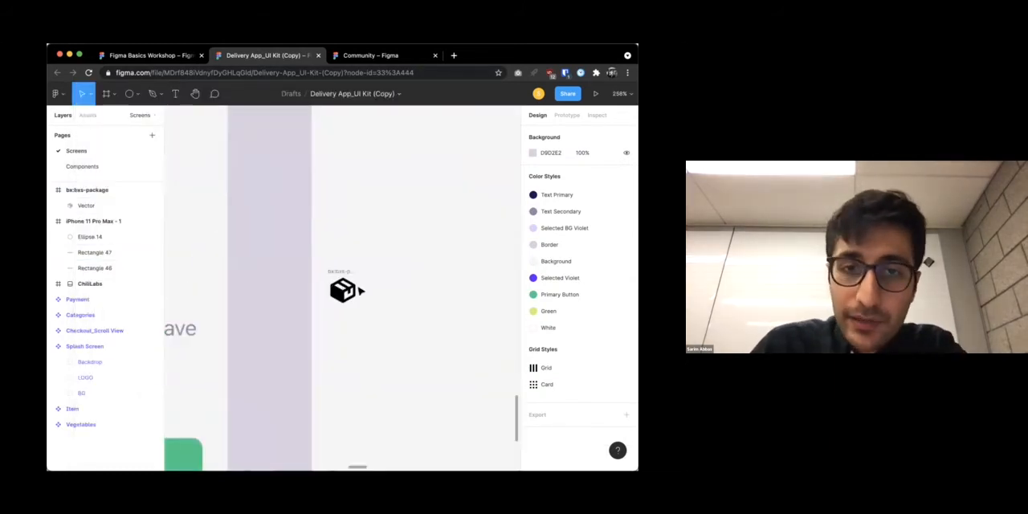
left_click_drag(343, 292, 379, 225)
scroll(380, 227, "down", 10)
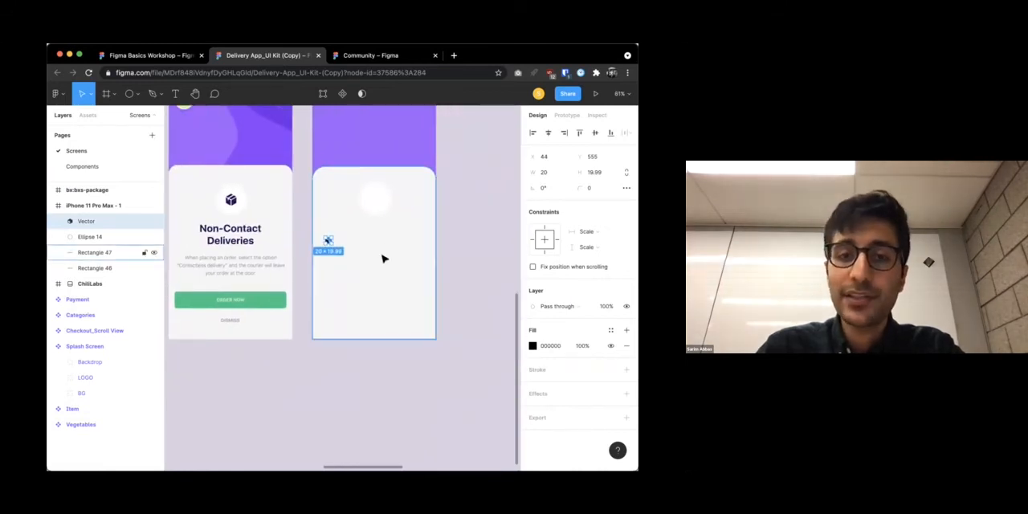
scroll(383, 259, "down", 10)
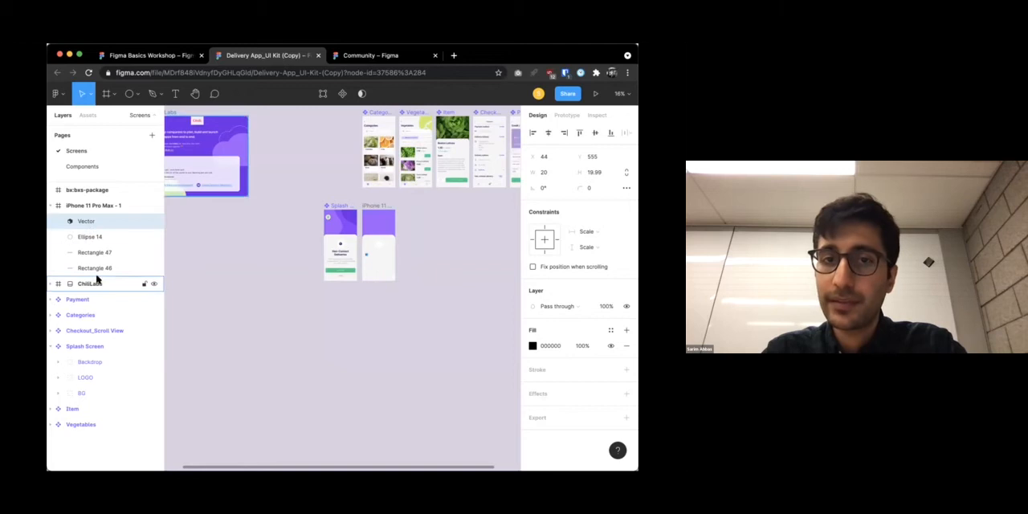
scroll(454, 261, "up", 5)
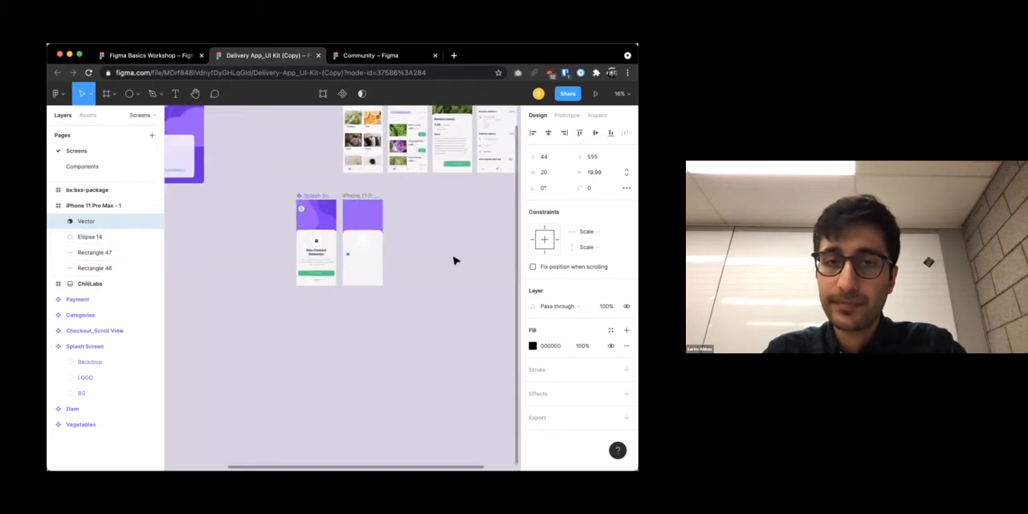
scroll(370, 296, "right", 2)
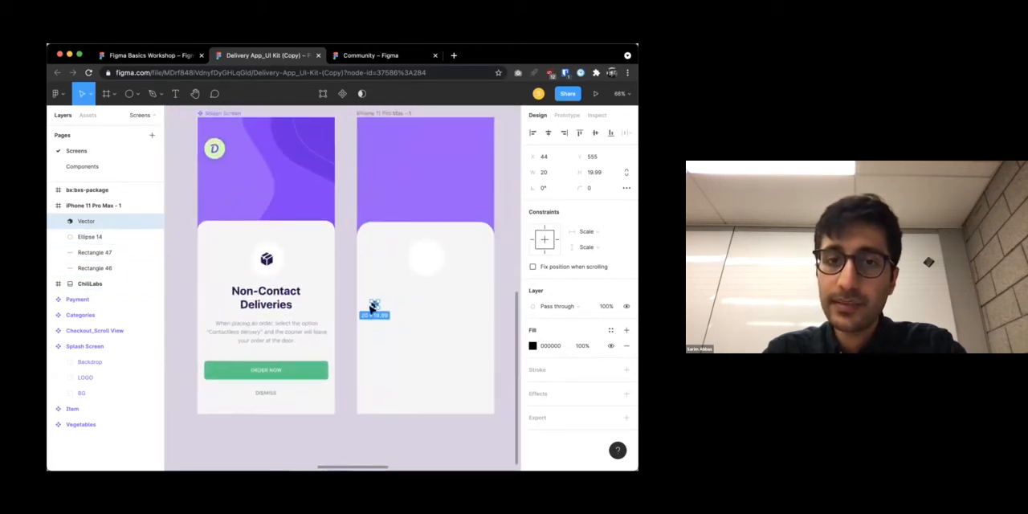
scroll(426, 258, "up", 4)
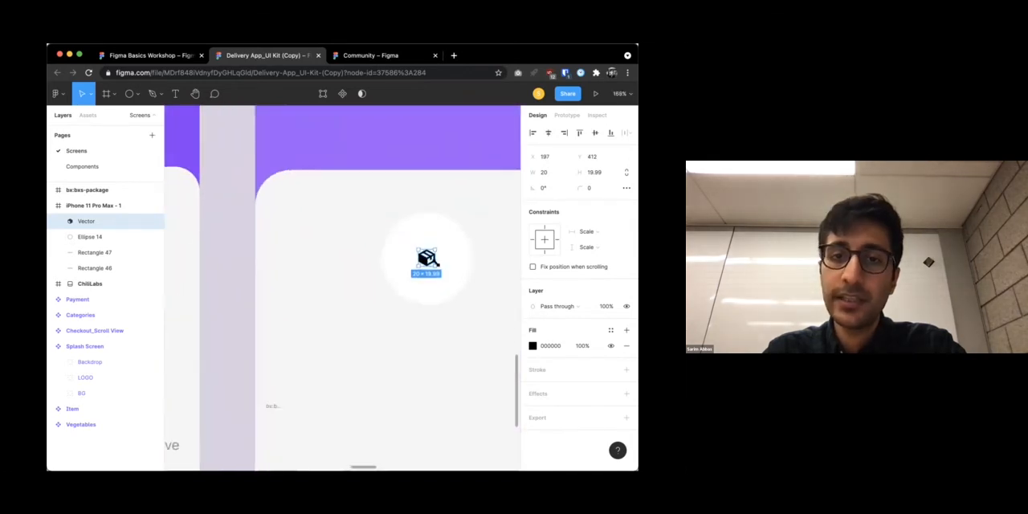
left_click_drag(458, 282, 430, 259)
scroll(427, 259, "down", 4)
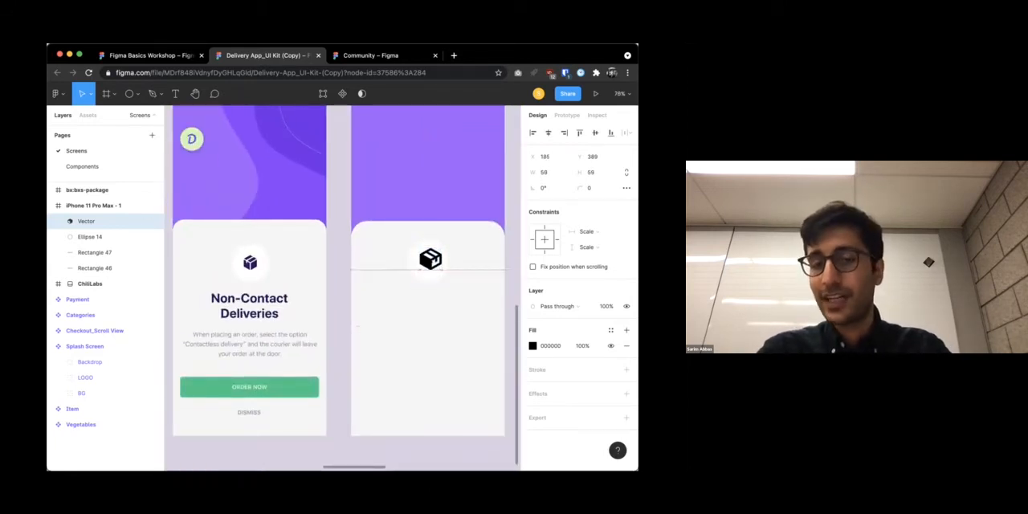
Try to recolor the package icon by sampling the original Splash Screen icon's dark purple with the eyedropper
left_click(532, 345)
left_click(476, 303)
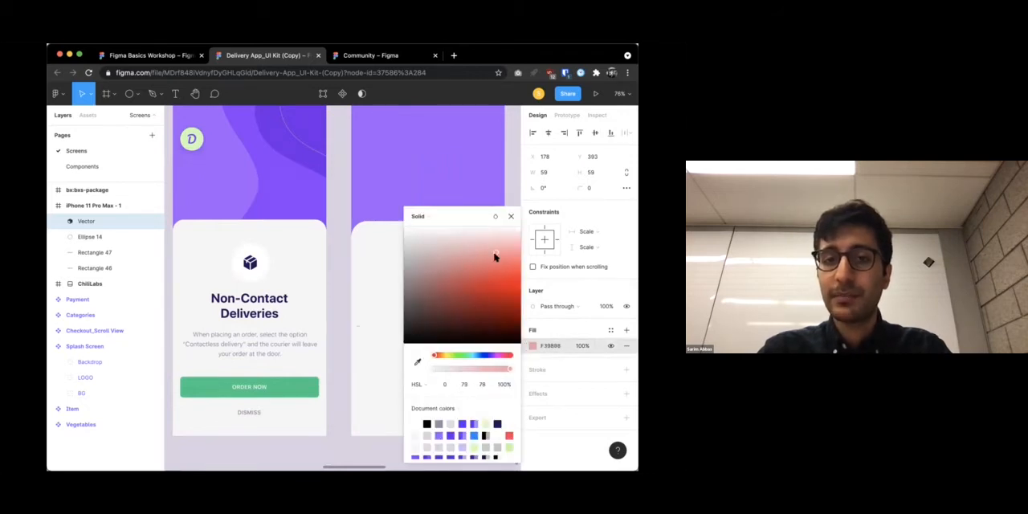
left_click(415, 363)
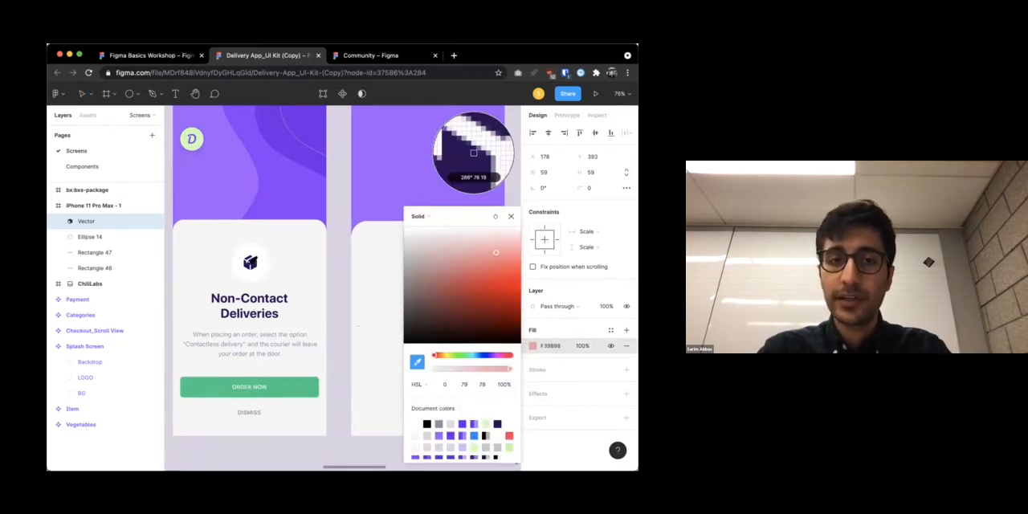
left_click(252, 263)
left_click(358, 256)
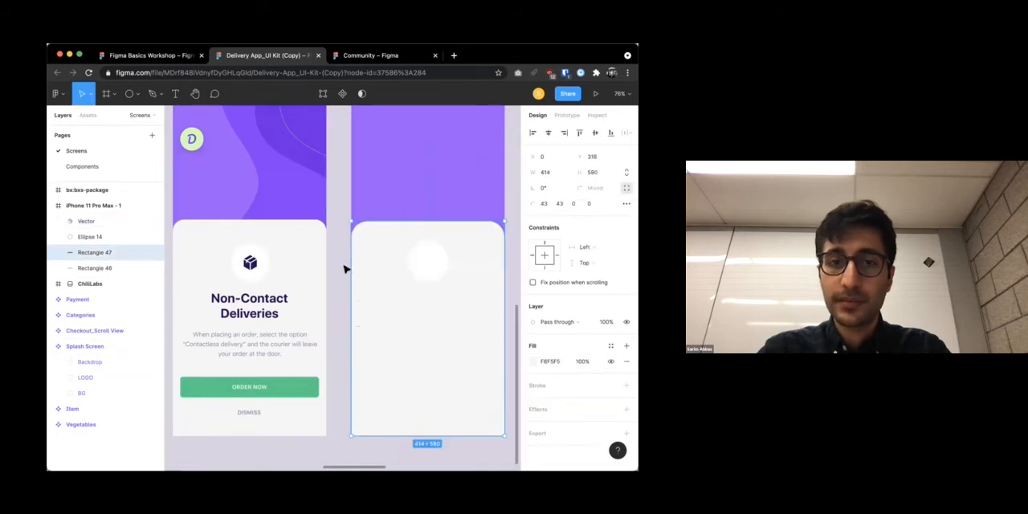
Fill the new package icon with the dark purple sampled from the original Splash Screen icon
left_click(426, 264)
left_click(532, 346)
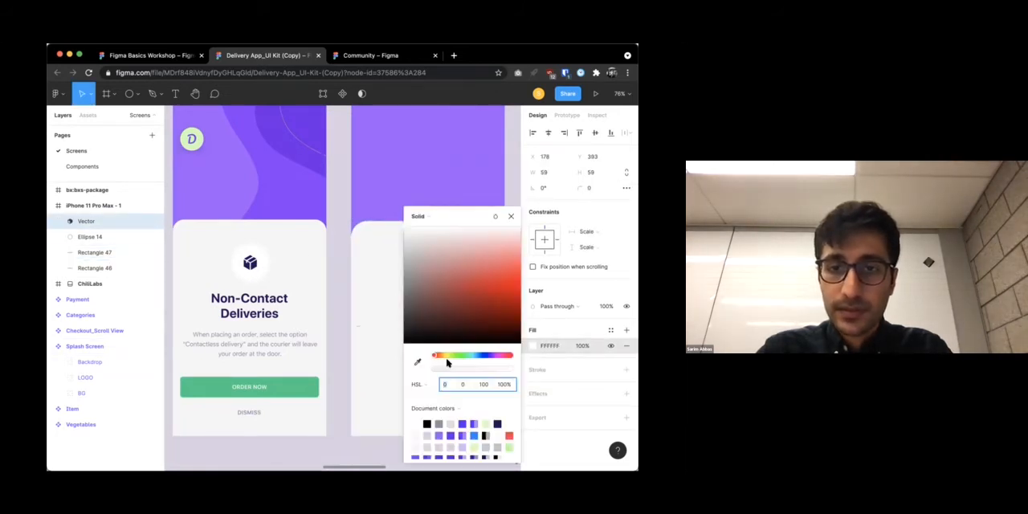
left_click(417, 362)
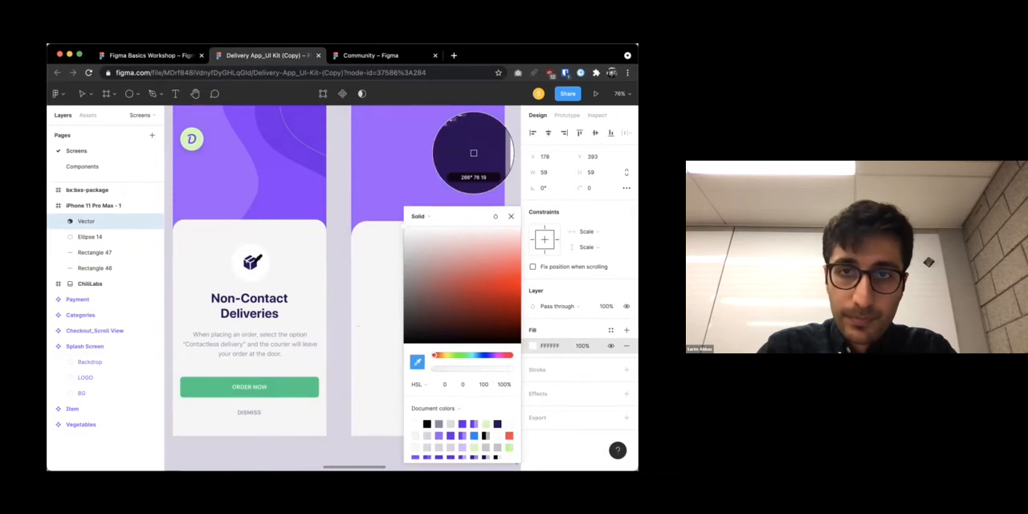
left_click(472, 157)
left_click(345, 294)
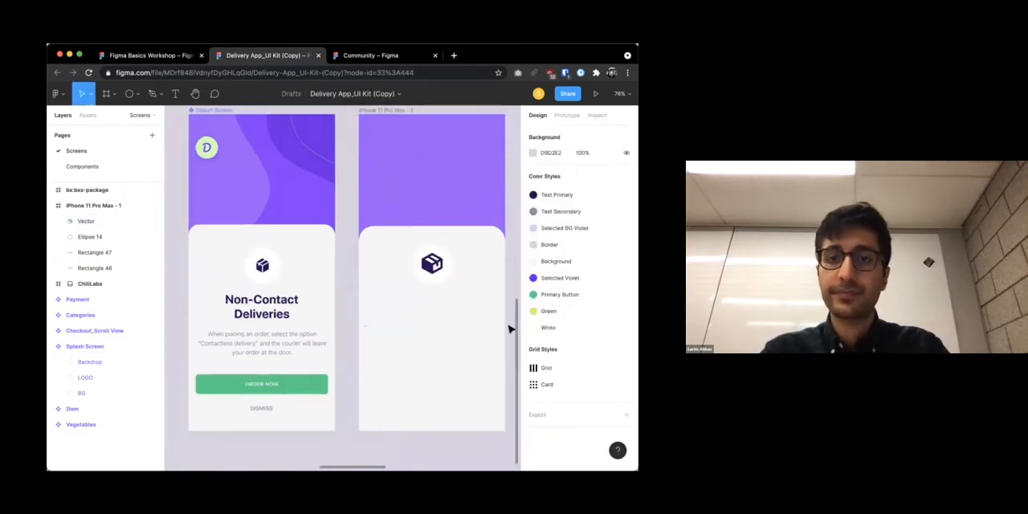
Add a text box about 269 × 72 below the package icon in the new frame, reading "Non-Contact Deliveries"
scroll(482, 322, "down", 5)
scroll(459, 316, "up", 3)
scroll(458, 319, "down", 1)
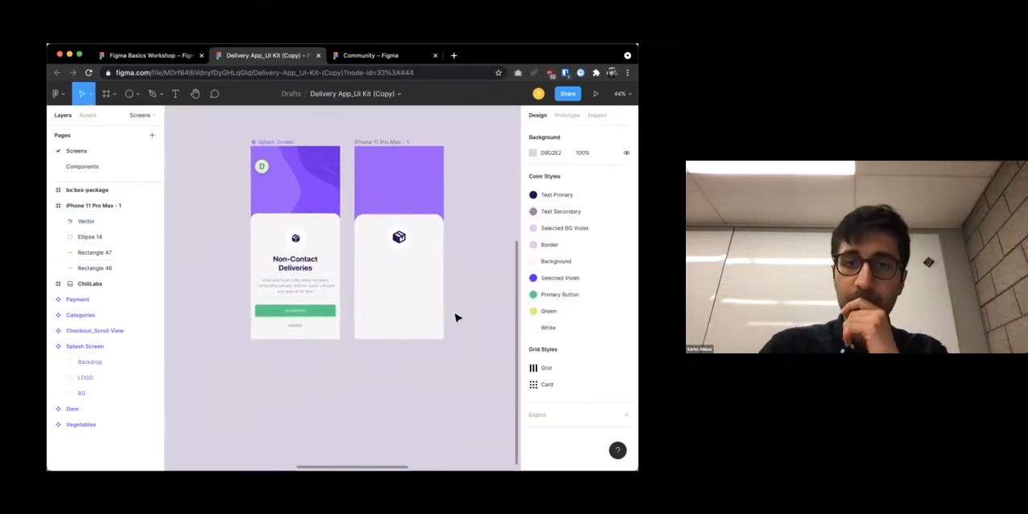
scroll(419, 289, "up", 3)
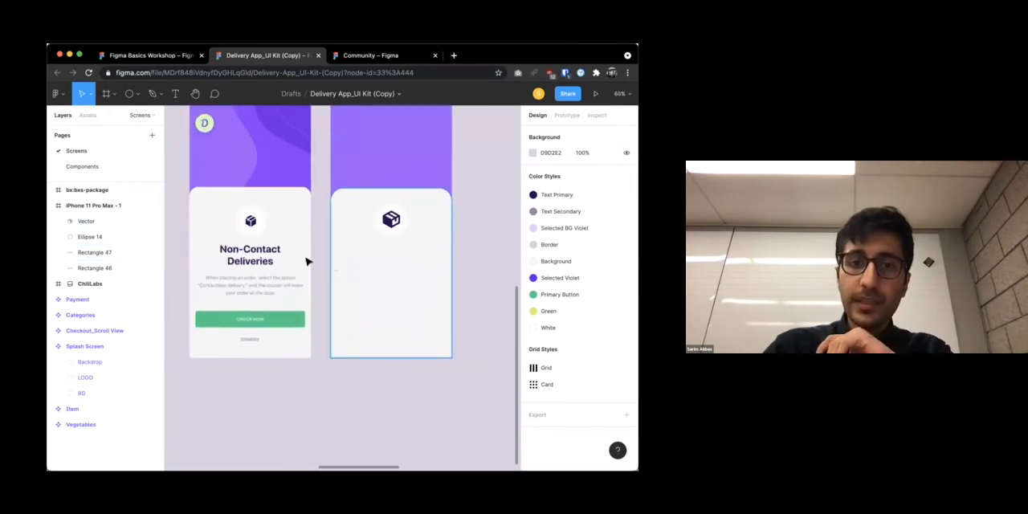
key("t")
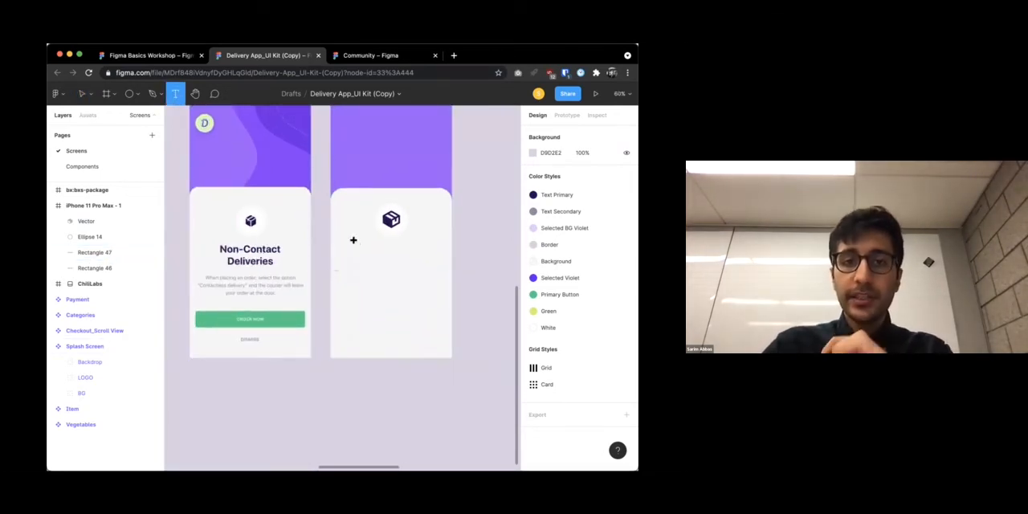
left_click_drag(350, 245, 430, 265)
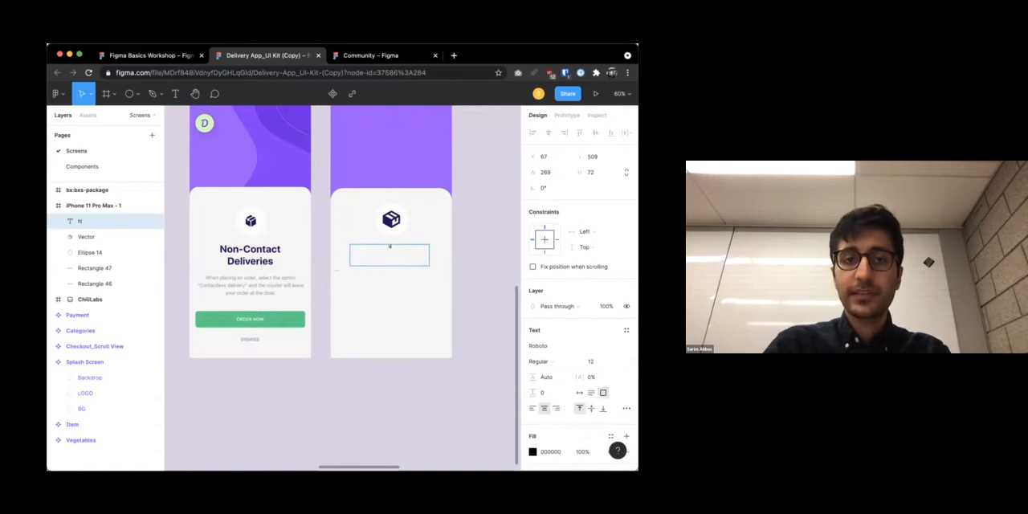
type("Non-Contact Deliveries")
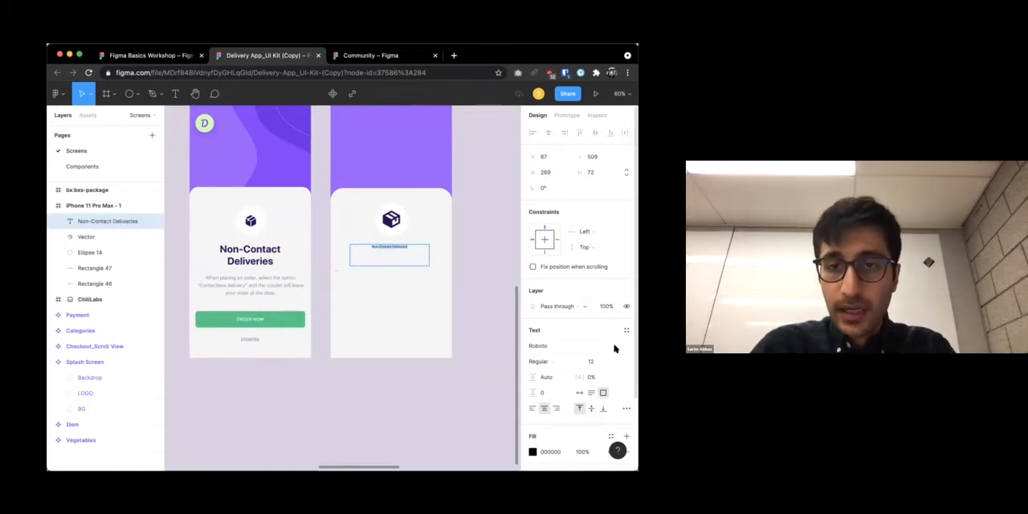
Check the original title's text settings and set the new title's font size to 41
left_click(274, 246)
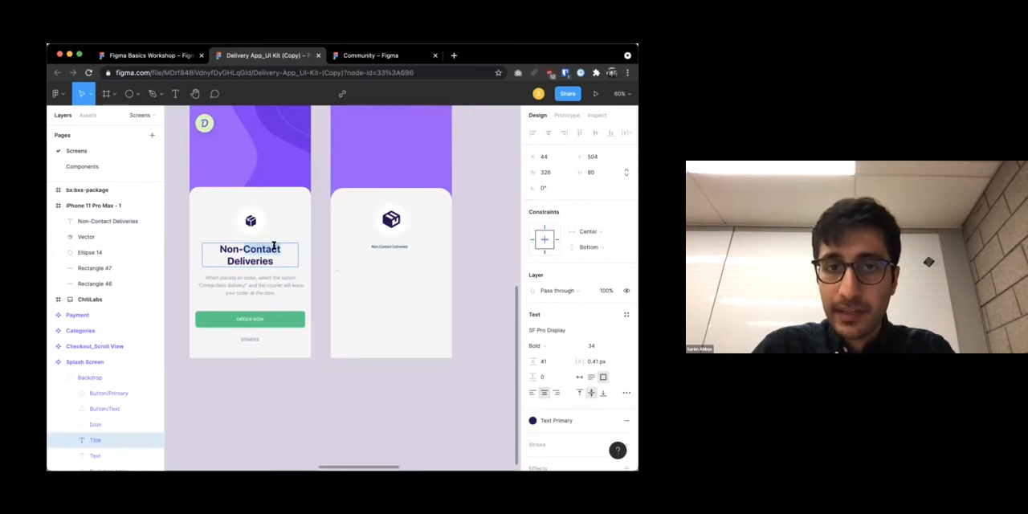
triple_click(274, 246)
left_click(391, 248)
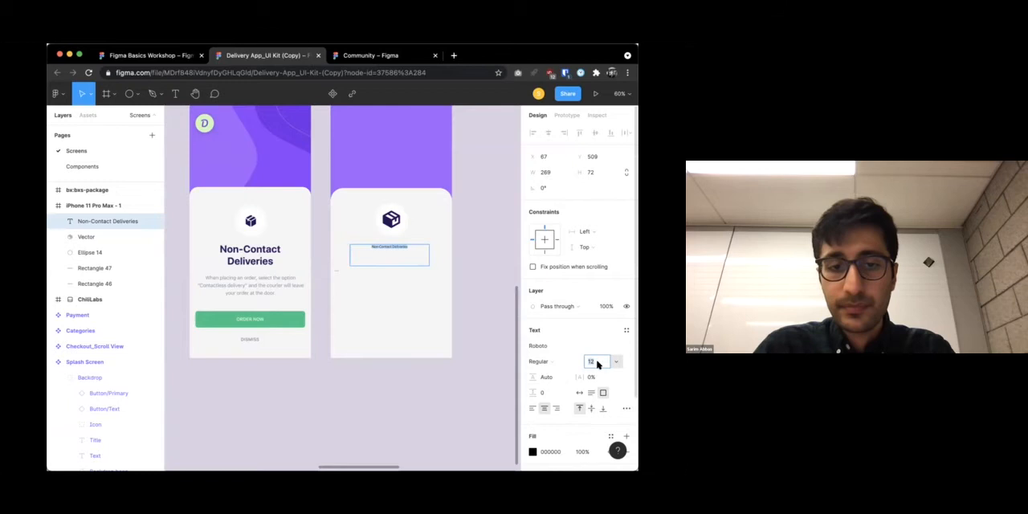
key("Return")
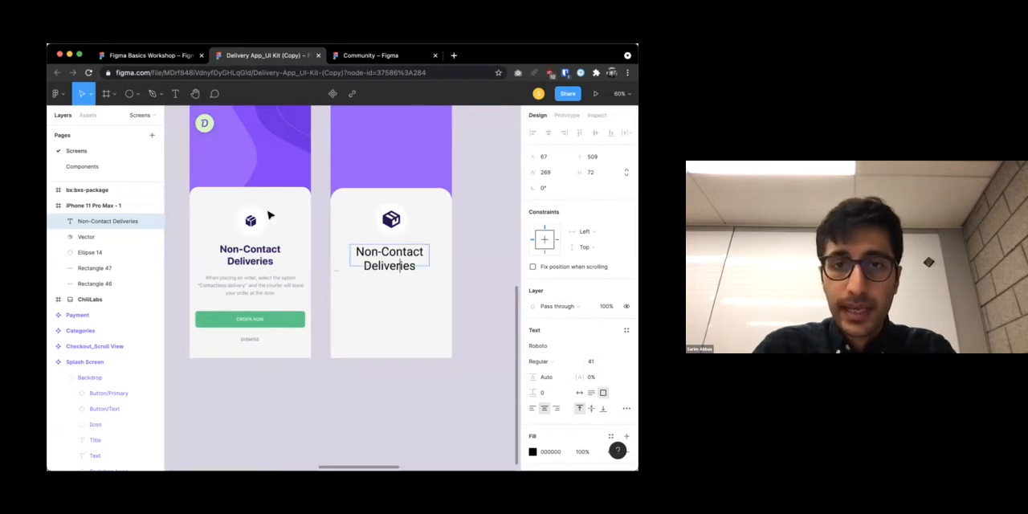
key("Escape")
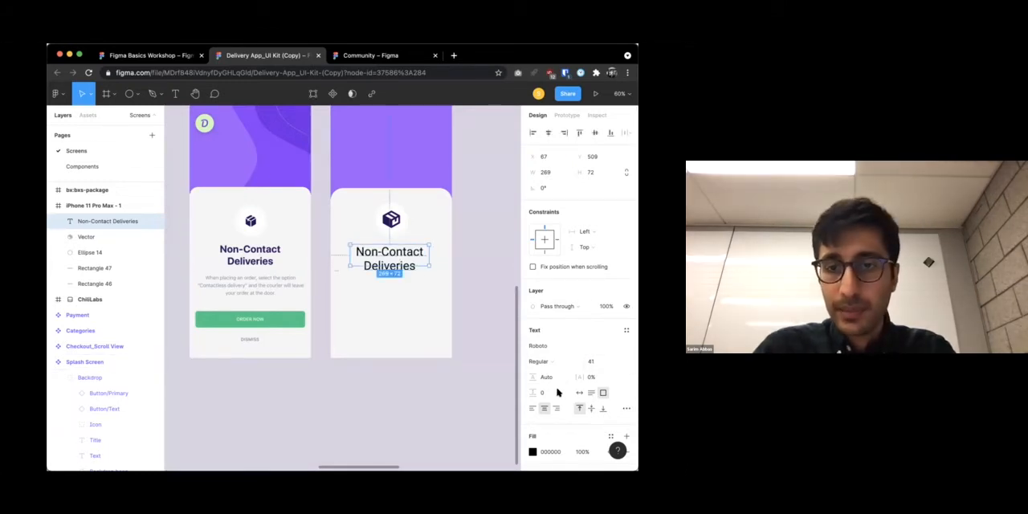
Set the new title's weight to Bold and nudge it into position centered below the package icon
left_click(553, 361)
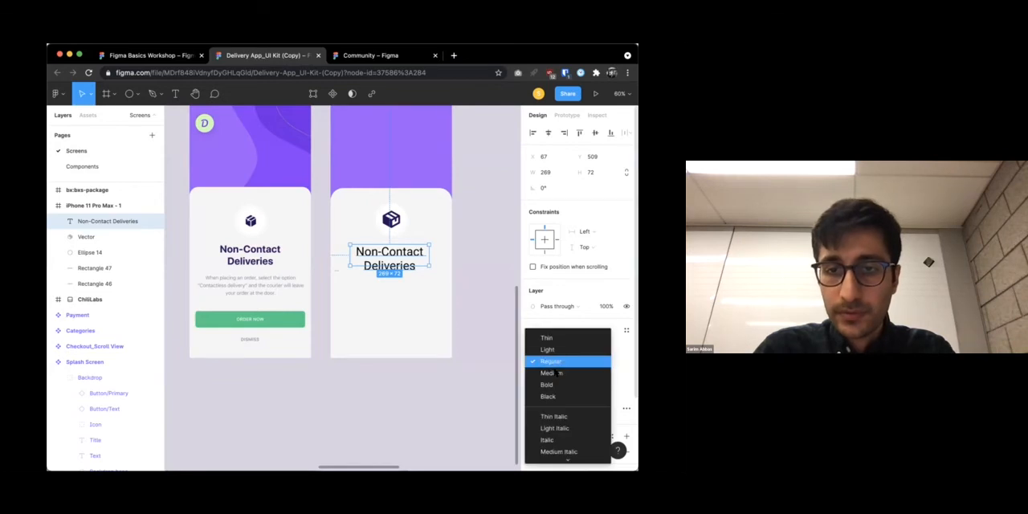
left_click(552, 386)
left_click(476, 247)
left_click_drag(407, 255, 408, 252)
Check the original title's font and set the new title's font to SF Pro Display
scroll(561, 333, "down", 2)
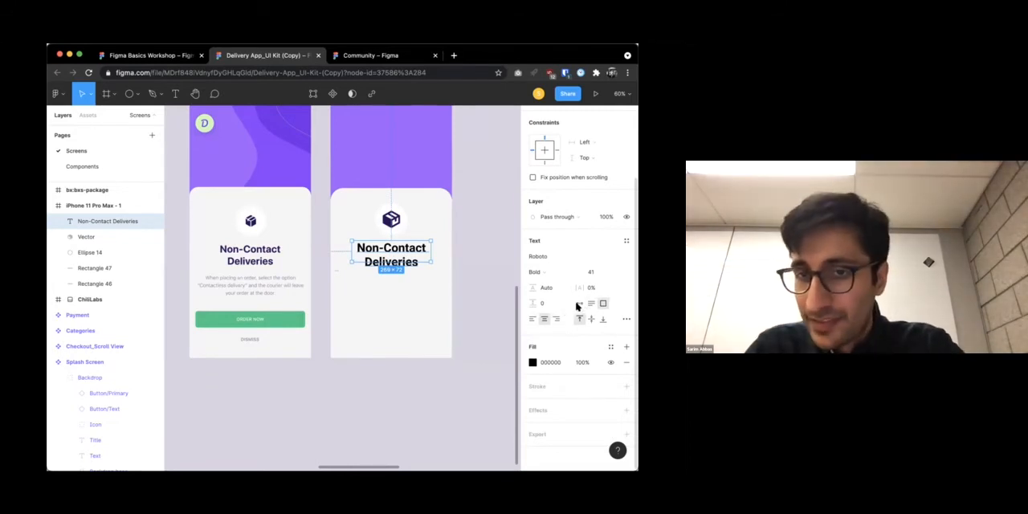
left_click(270, 251)
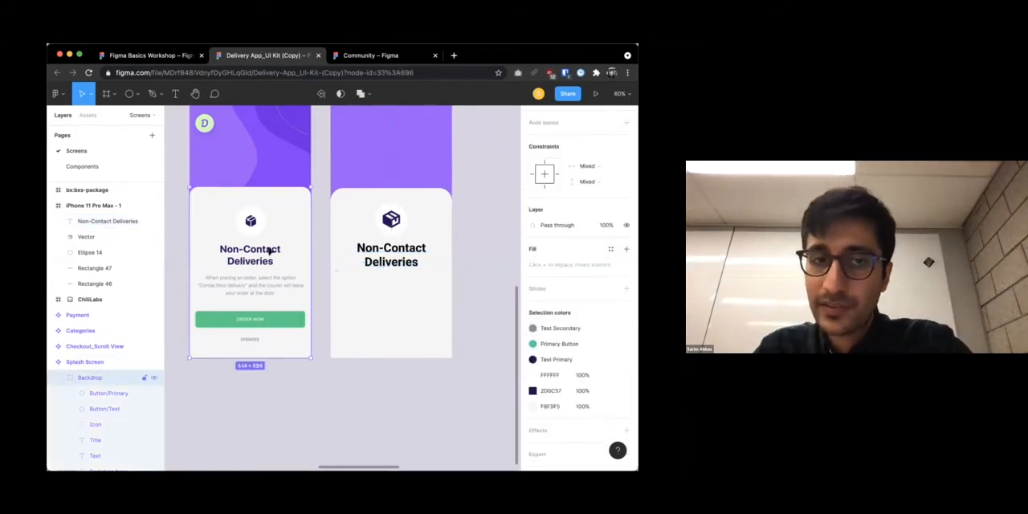
left_click(251, 253)
left_click(367, 254)
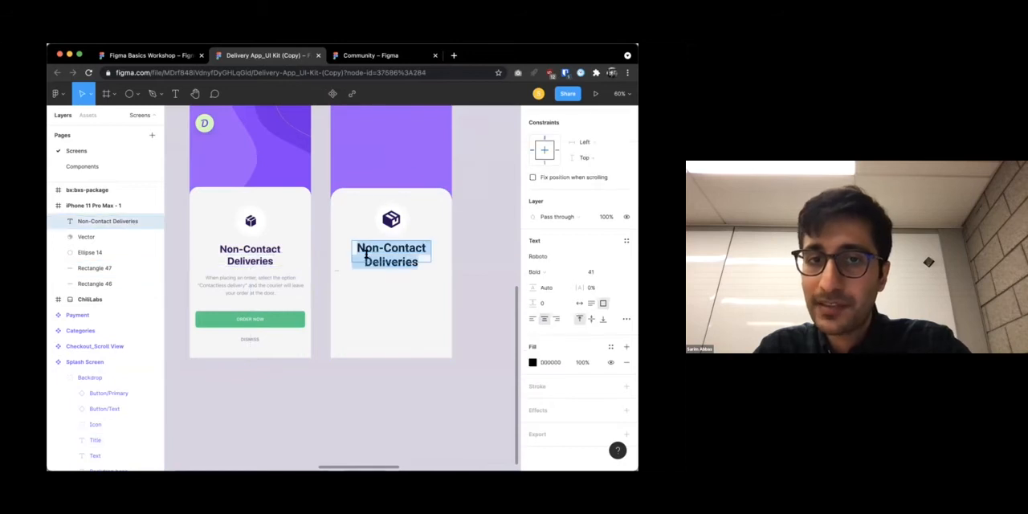
left_click(531, 257)
type("SF Pro Display")
key("Return")
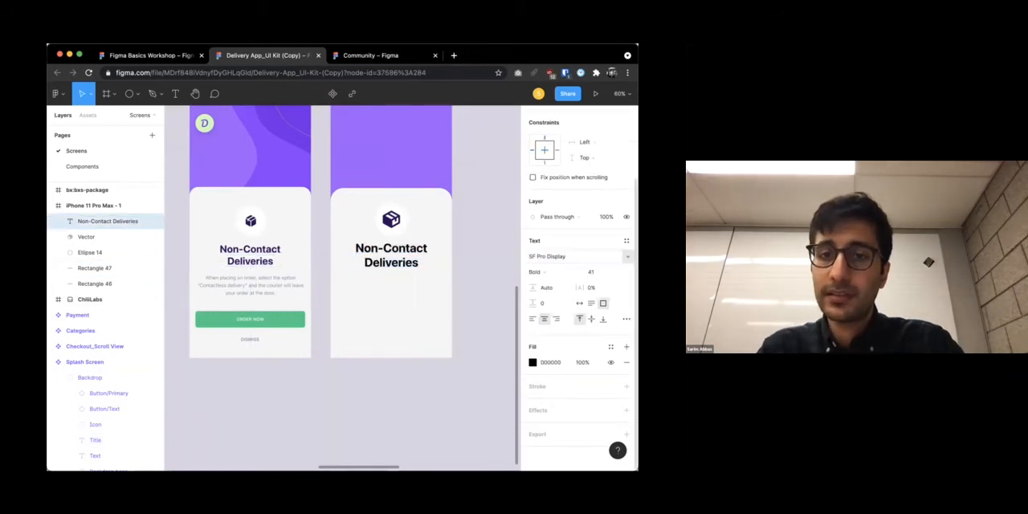
Scale the new title down proportionally to about 232 × 62 with the Scale tool, centered below the package icon
left_click(511, 261)
left_click_drag(427, 240, 422, 244)
key("super+z")
key("k")
left_click_drag(430, 238, 399, 254)
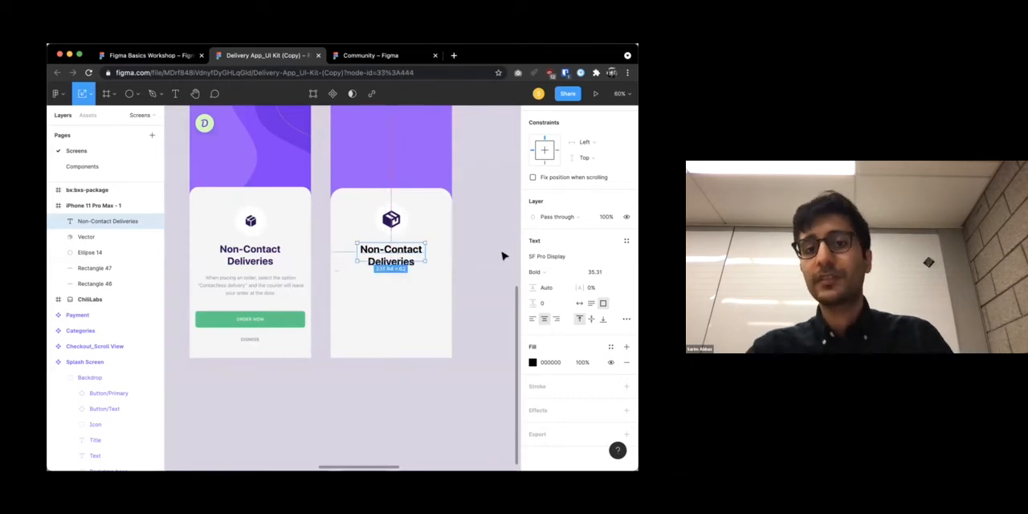
left_click(505, 255)
Examine the new title's type details, including the alignment, decoration, list style and letter case options
left_click(392, 269)
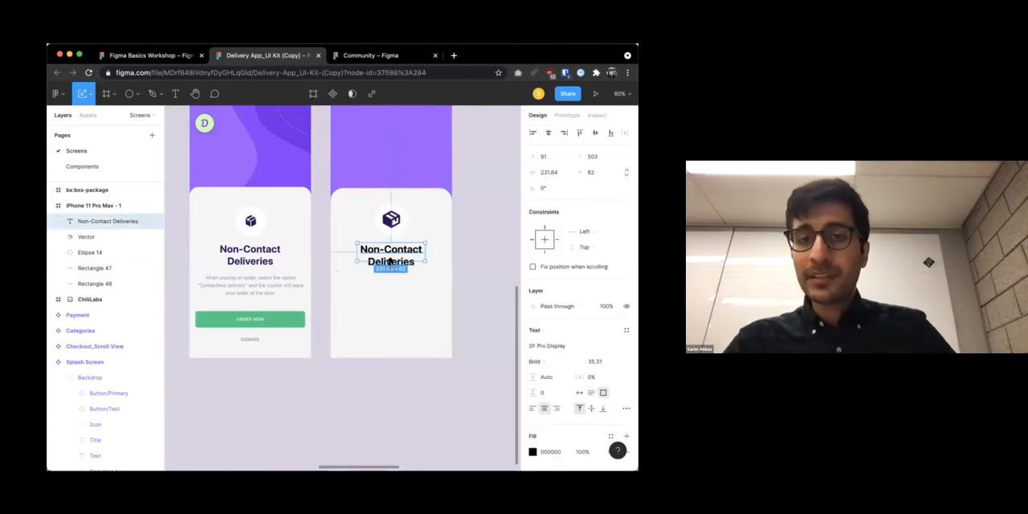
scroll(595, 343, "down", 2)
scroll(594, 343, "down", 1)
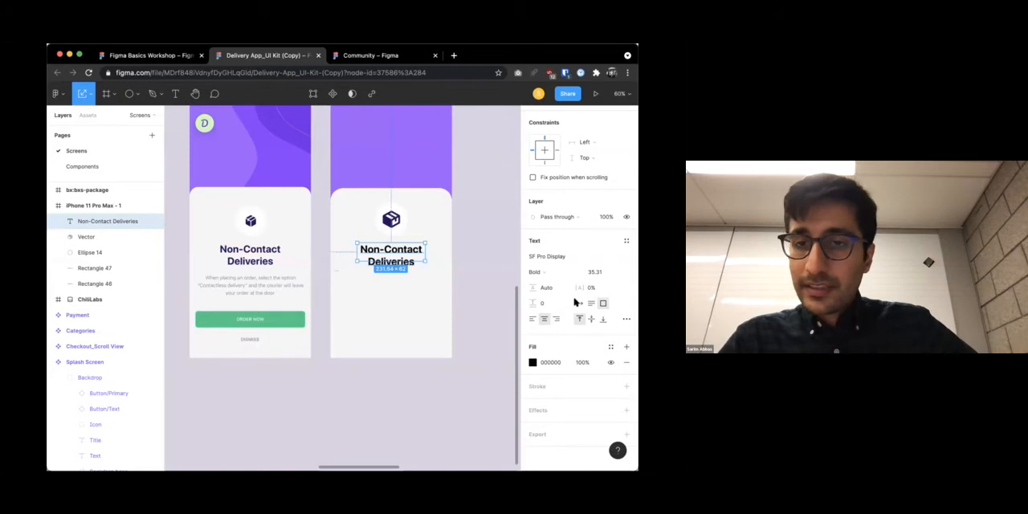
left_click(624, 320)
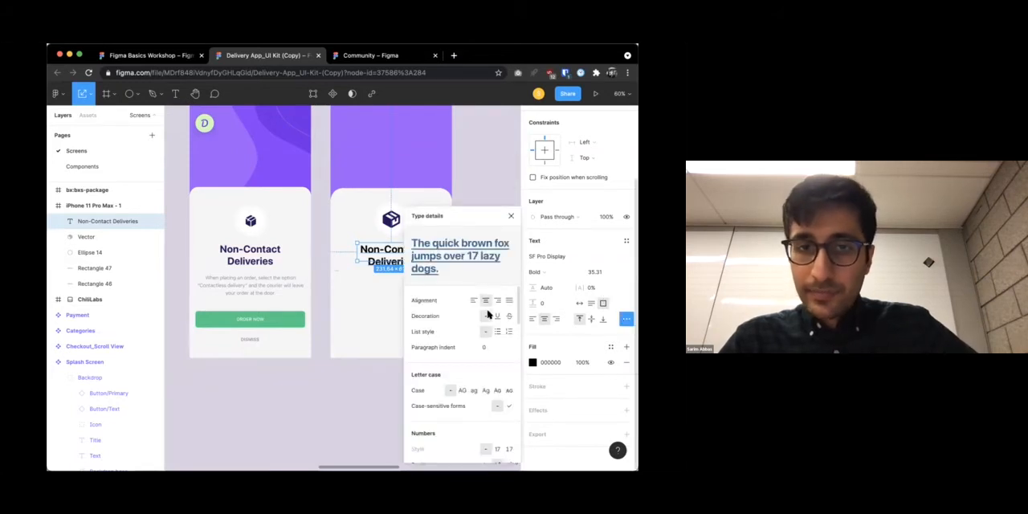
left_click(509, 219)
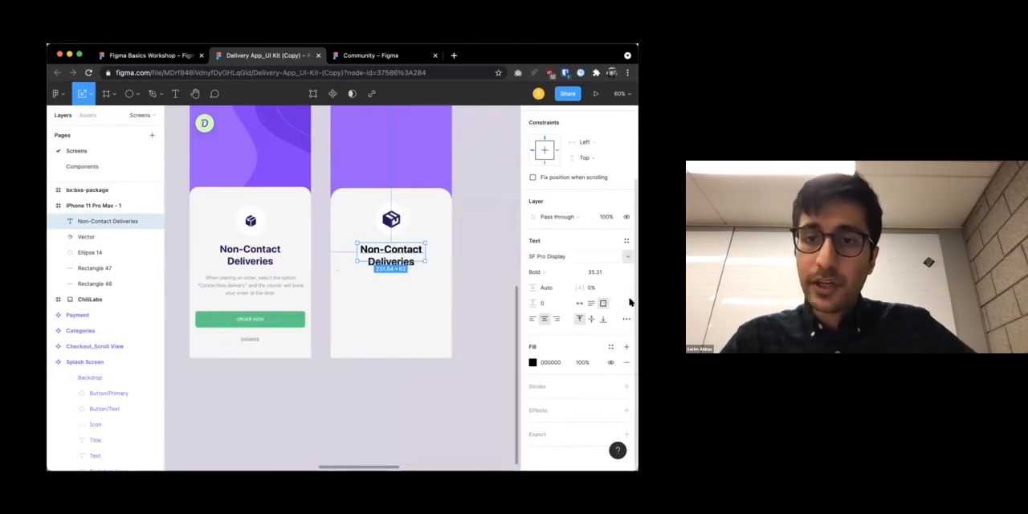
Try the uppercase, lowercase and title case options on the new title and reset its letter case to none
left_click(624, 319)
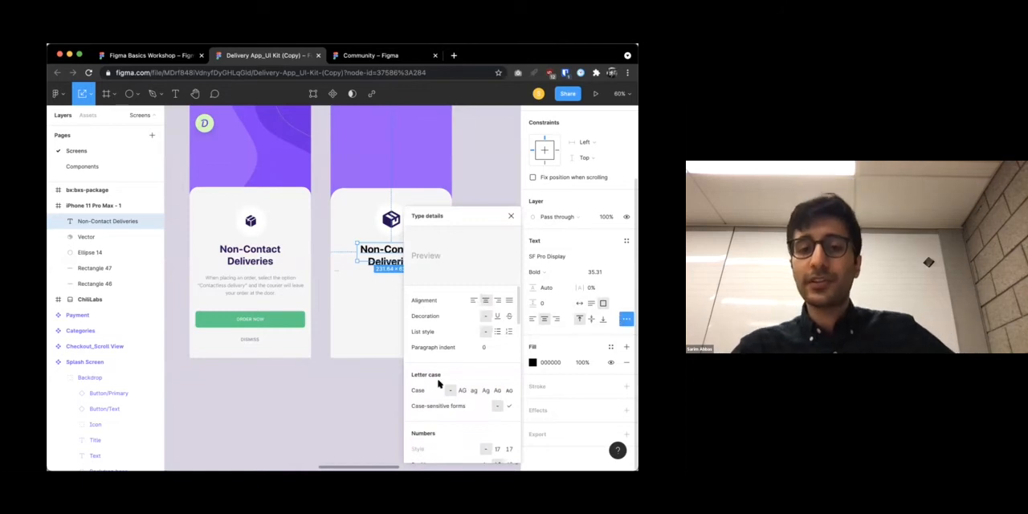
left_click(465, 390)
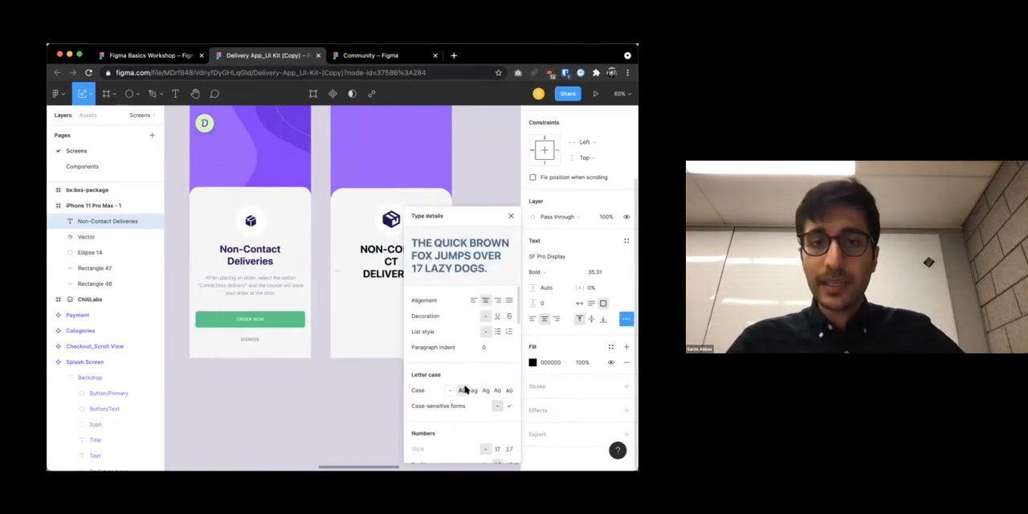
left_click(474, 390)
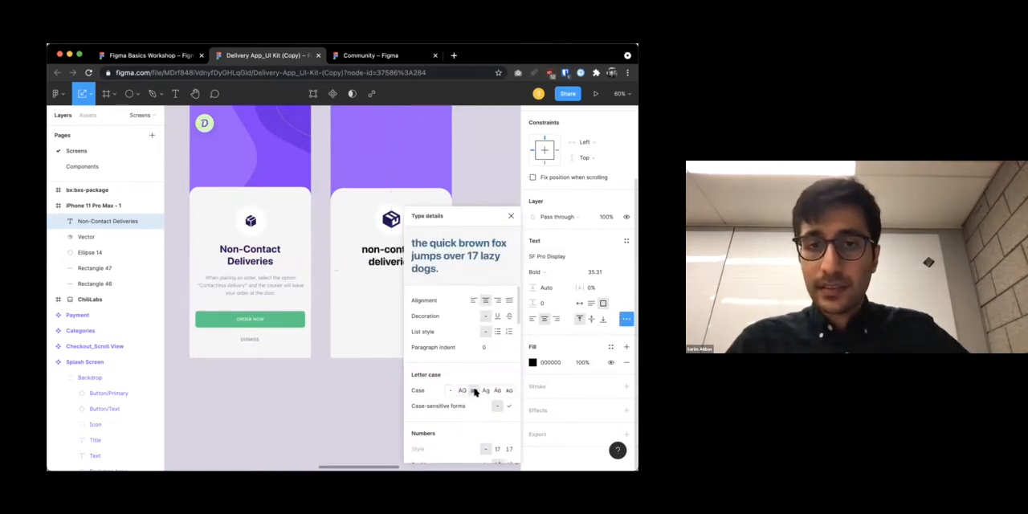
left_click(486, 390)
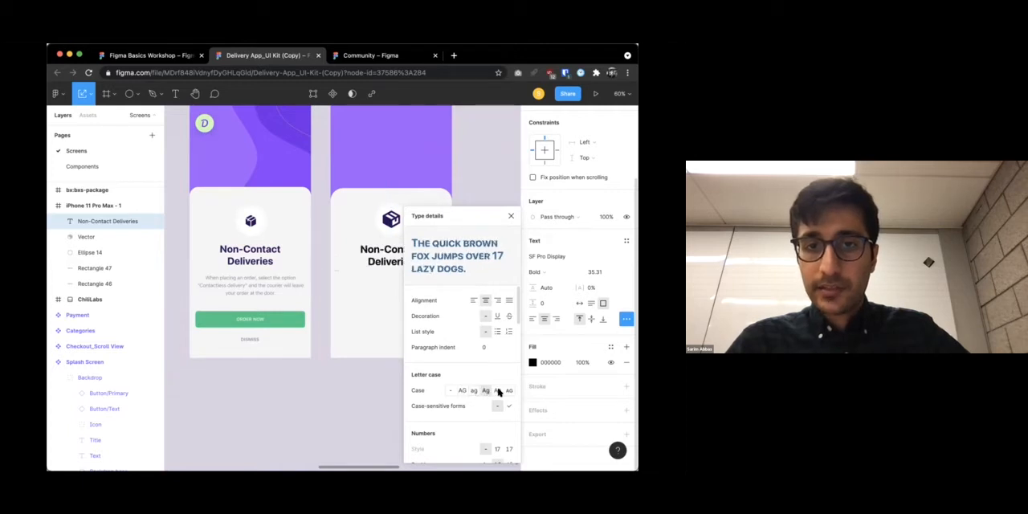
left_click(462, 391)
left_click(473, 390)
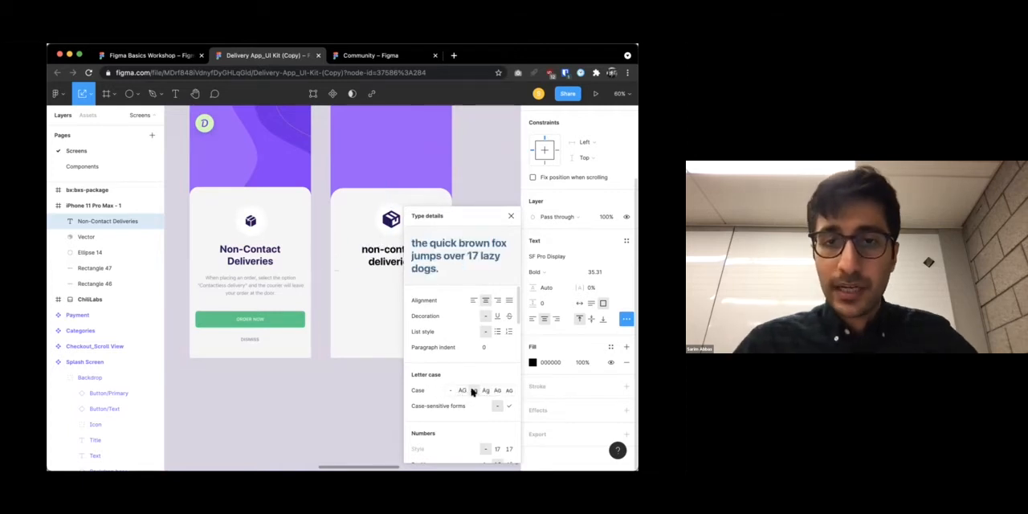
left_click(450, 390)
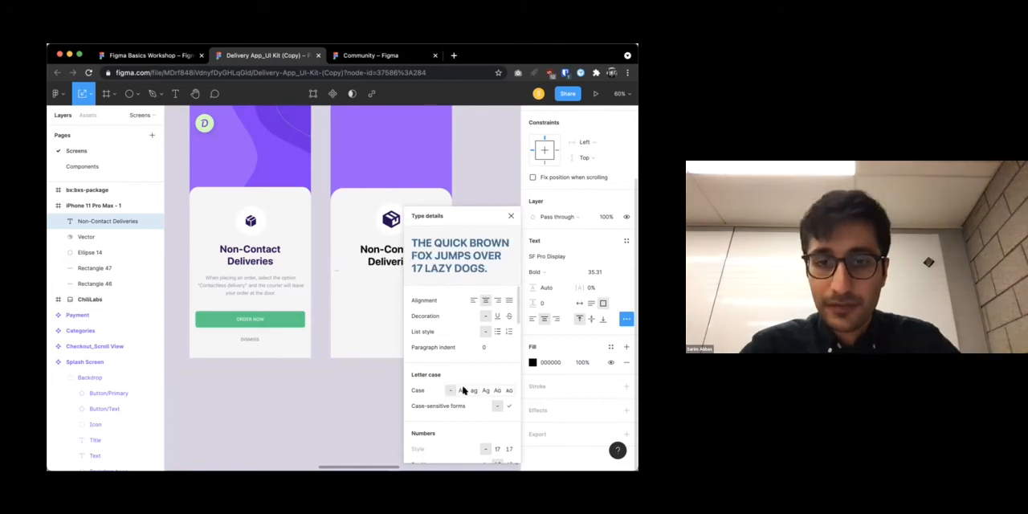
Look through the remaining type details, down to character variants and horizontal spacing, and close them
scroll(463, 390, "down", 10)
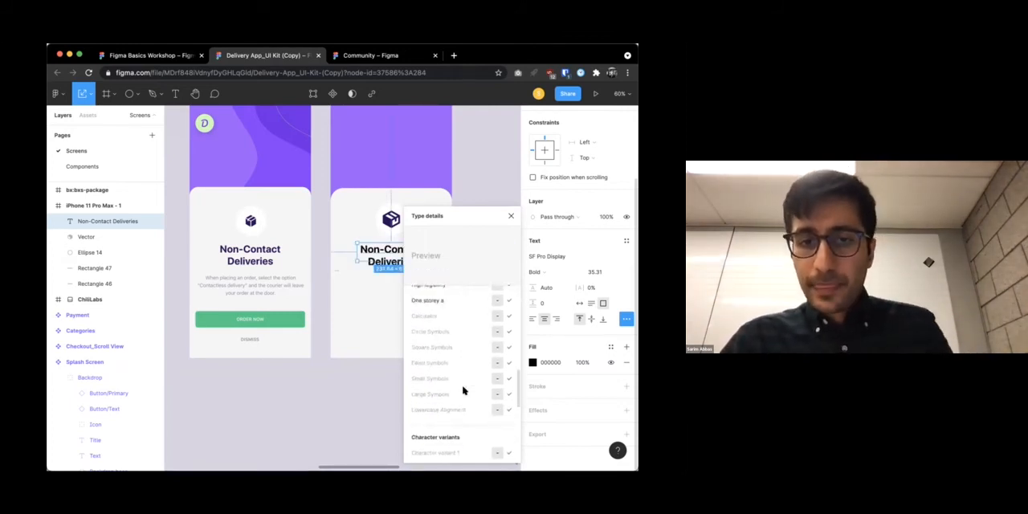
scroll(463, 390, "down", 3)
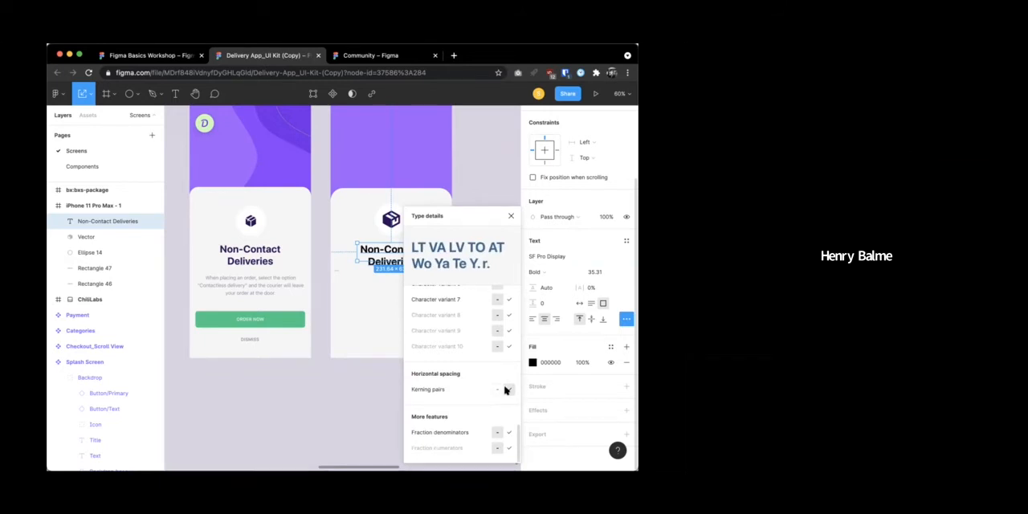
left_click(511, 217)
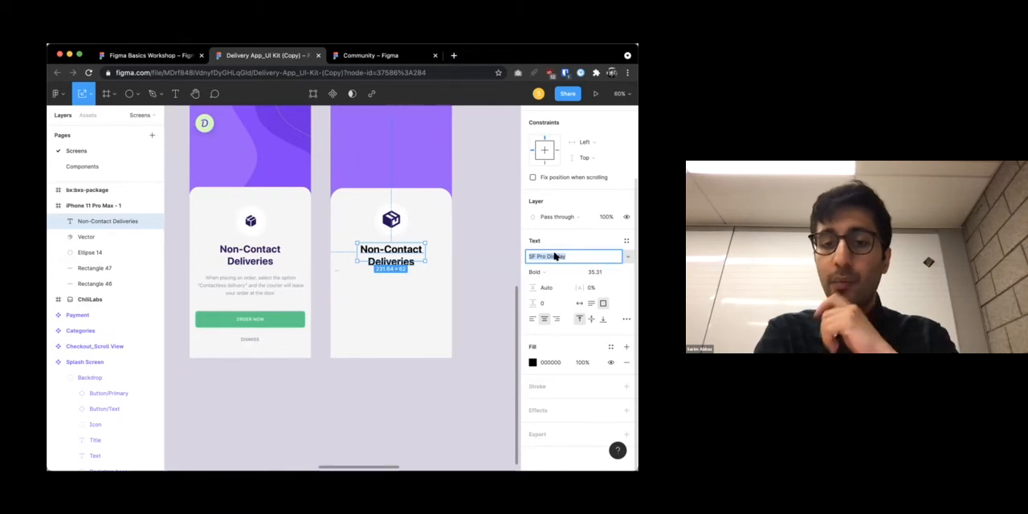
Set the new title's font to Inter and deselect it
key("Return")
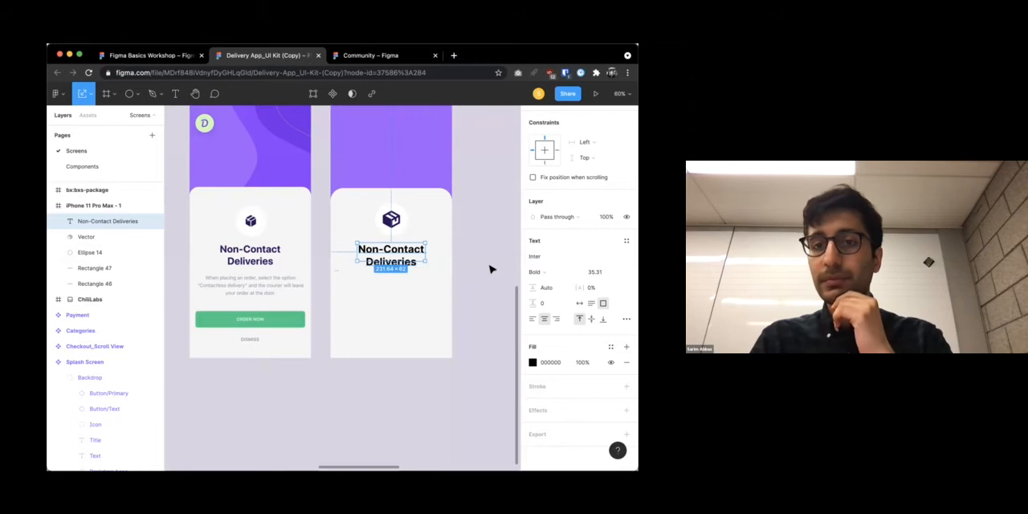
left_click(488, 269)
left_click(391, 256)
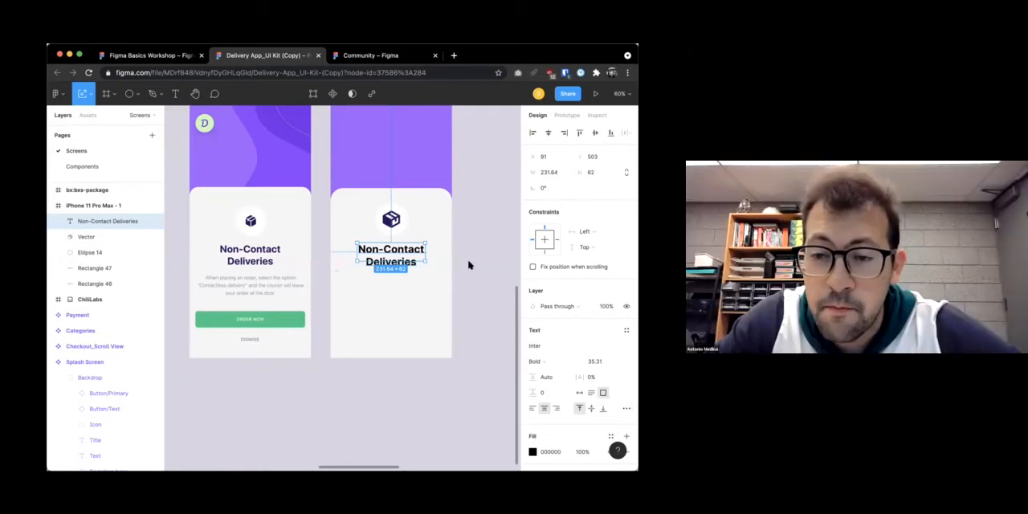
left_click(375, 372)
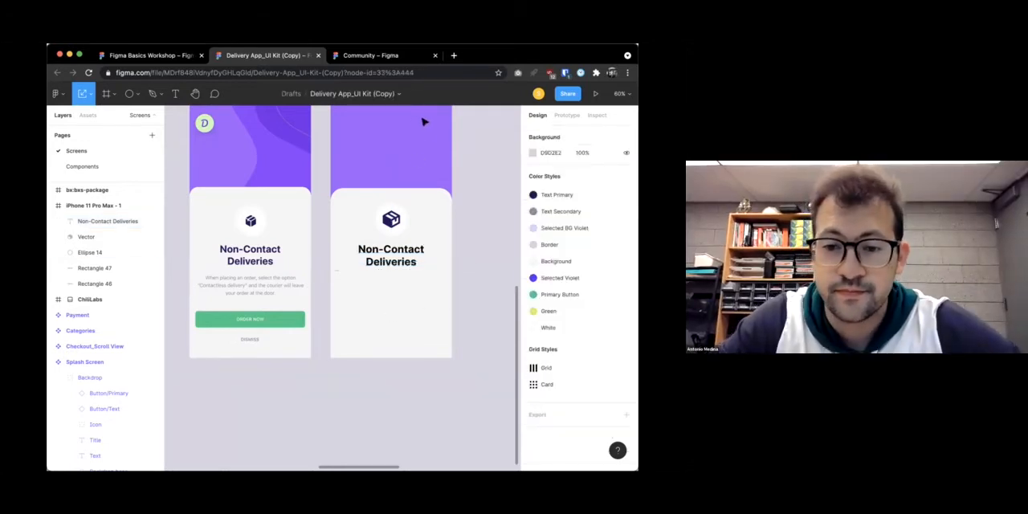
Check the file's installed plugins and look over the Top plugins and Most popular plugins on the Community page
left_click(57, 94)
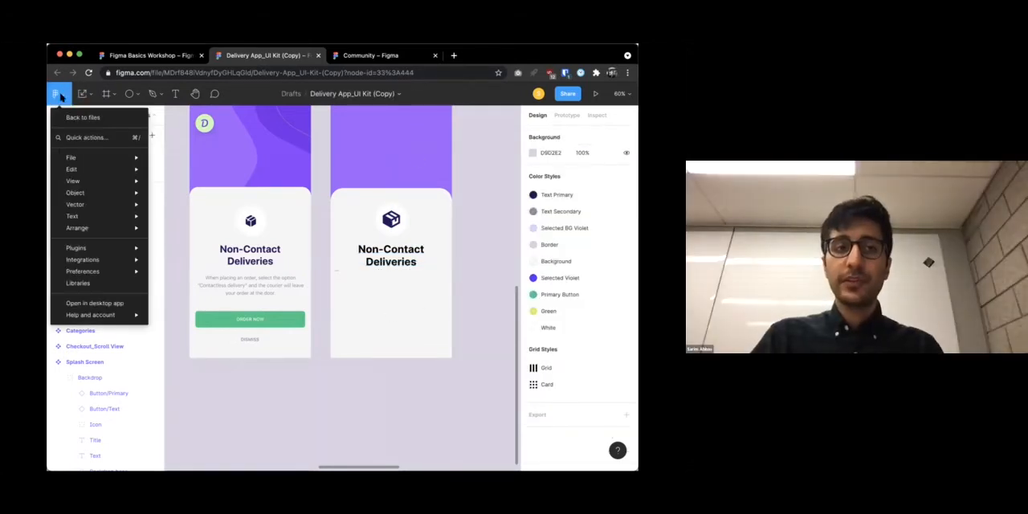
mouse_move(97, 250)
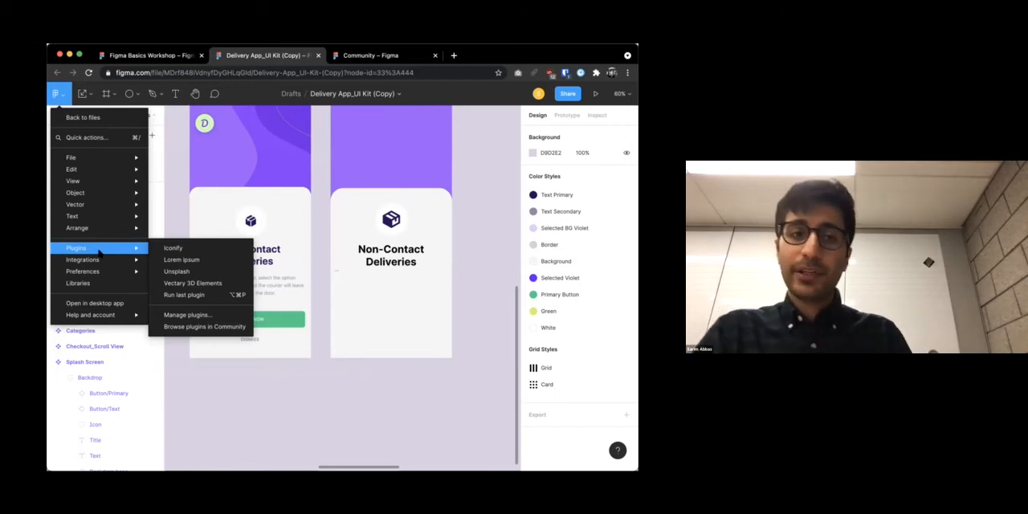
left_click(370, 56)
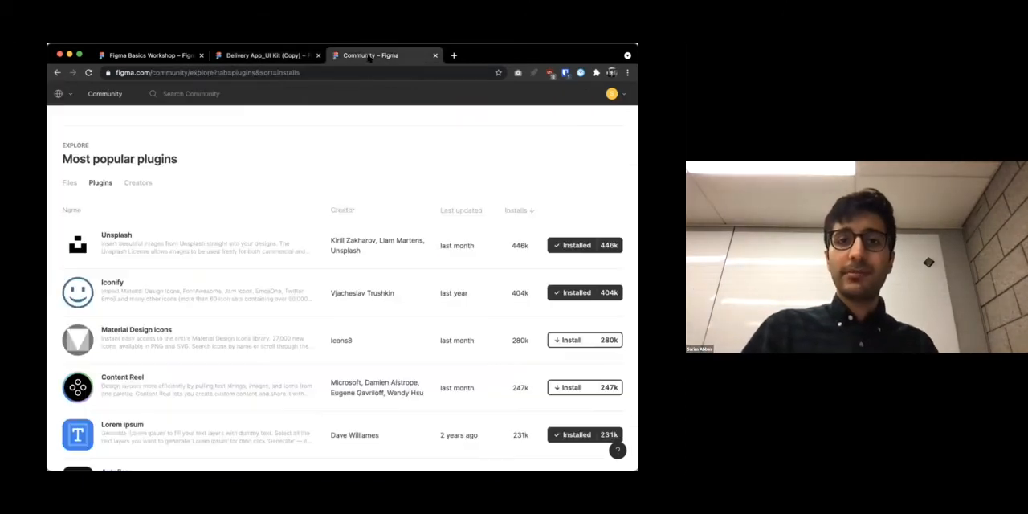
scroll(321, 117, "up", 6)
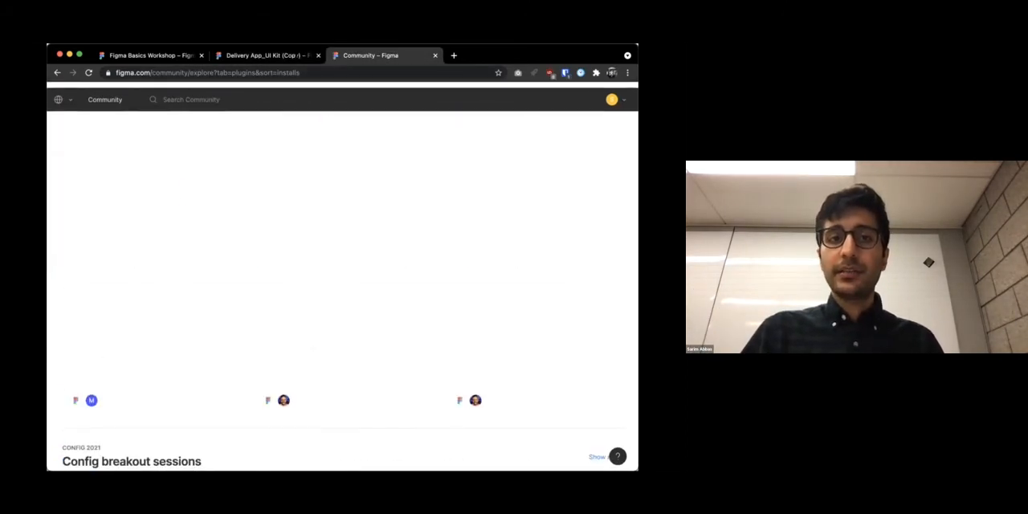
scroll(321, 117, "down", 3)
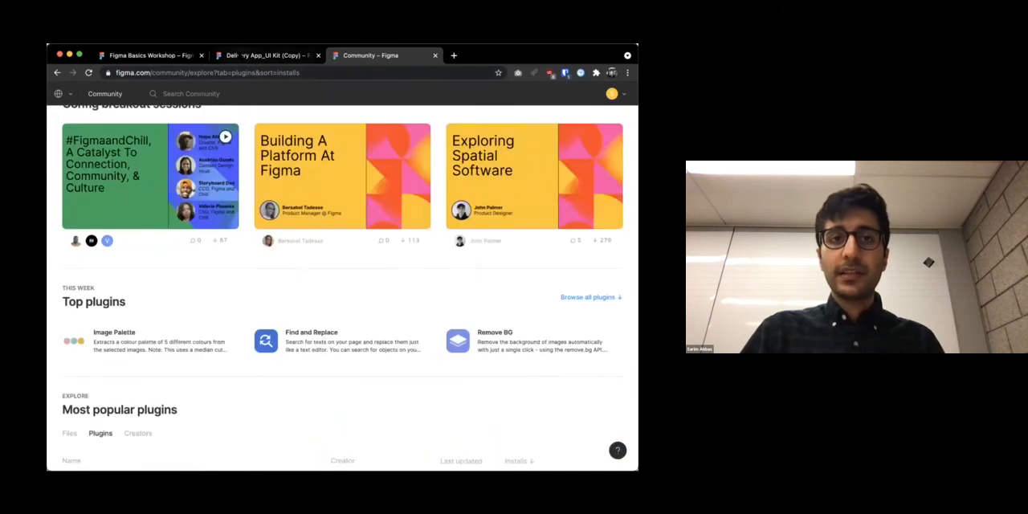
Browse plugins in Community from the UI kit file, close the duplicate Community page and review the Trending plugins
left_click(240, 56)
left_click(56, 94)
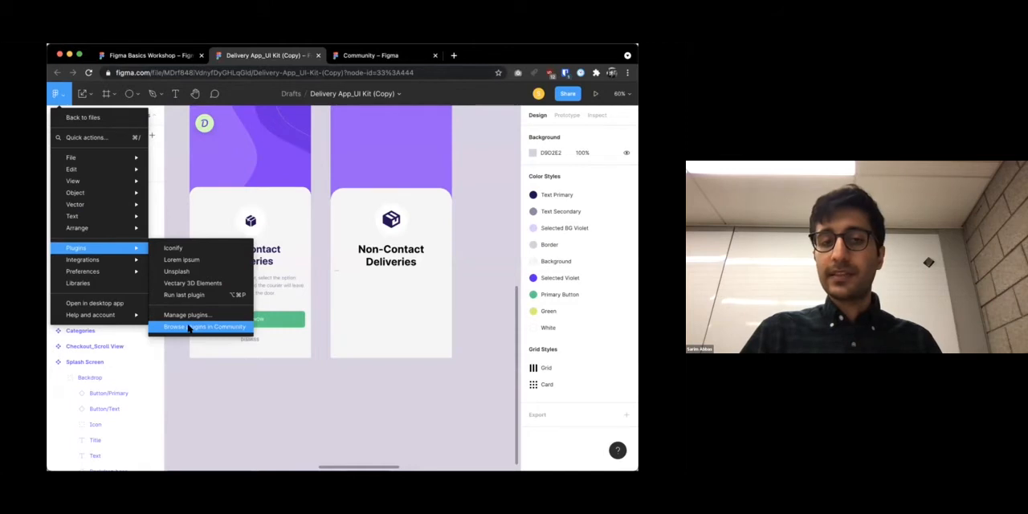
left_click(189, 328)
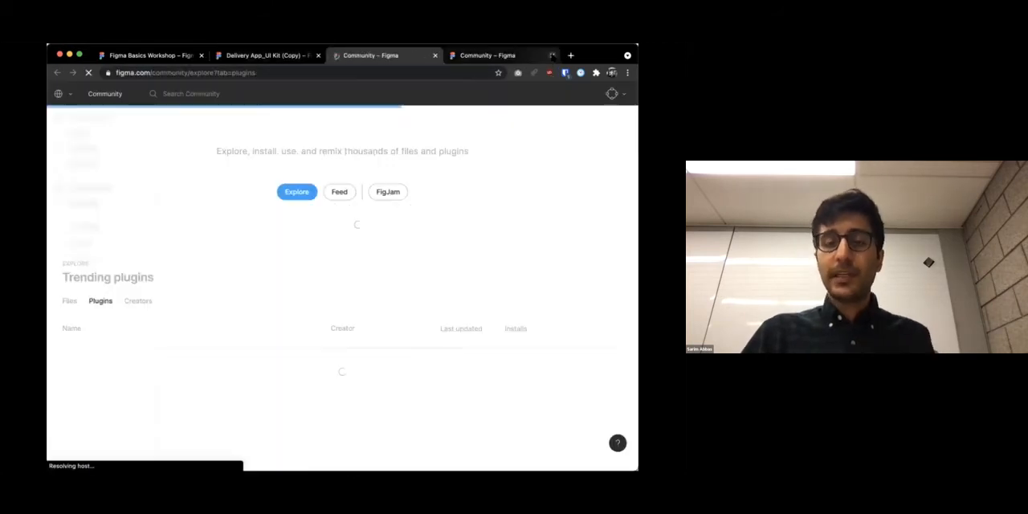
left_click(552, 54)
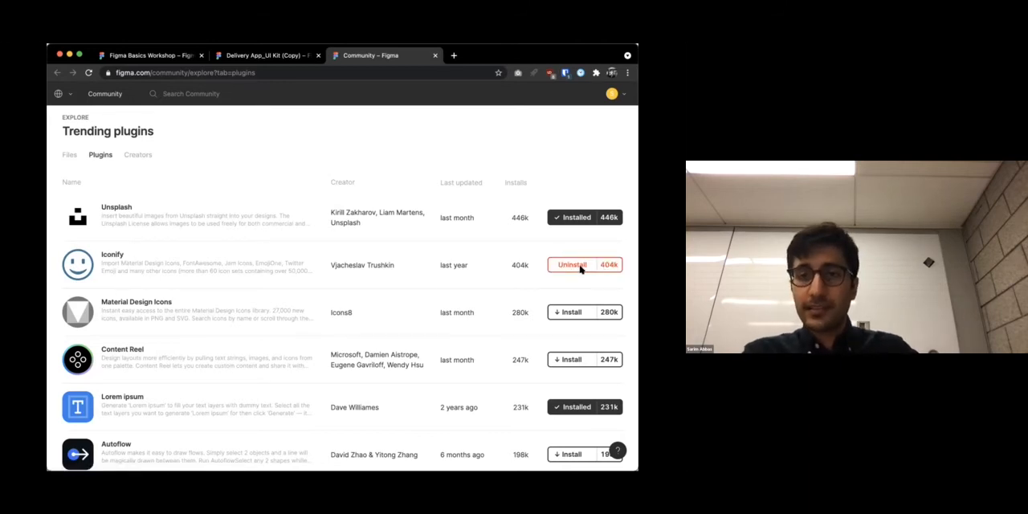
Return to the UI kit file and import the bx:bxs-package icon with the Iconify plugin
left_click(269, 55)
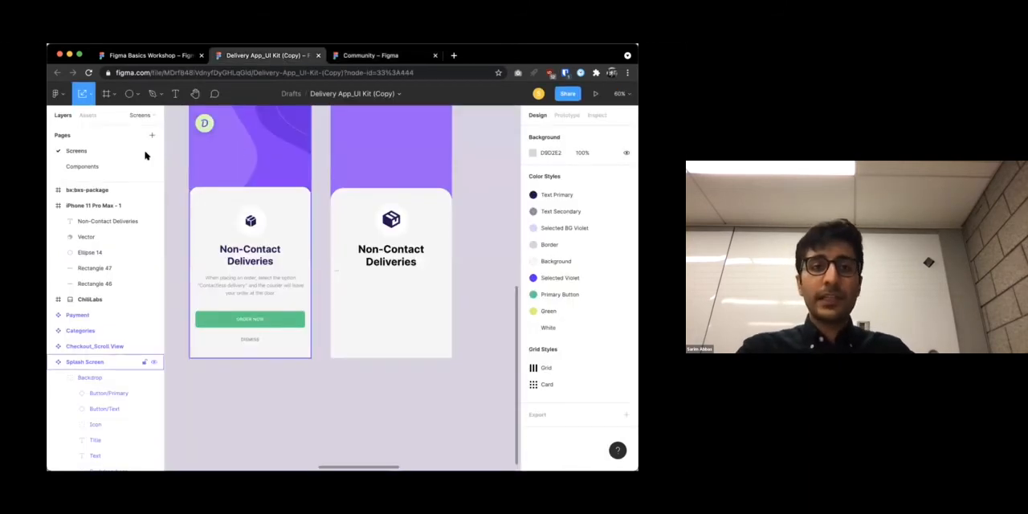
left_click(58, 94)
mouse_move(105, 248)
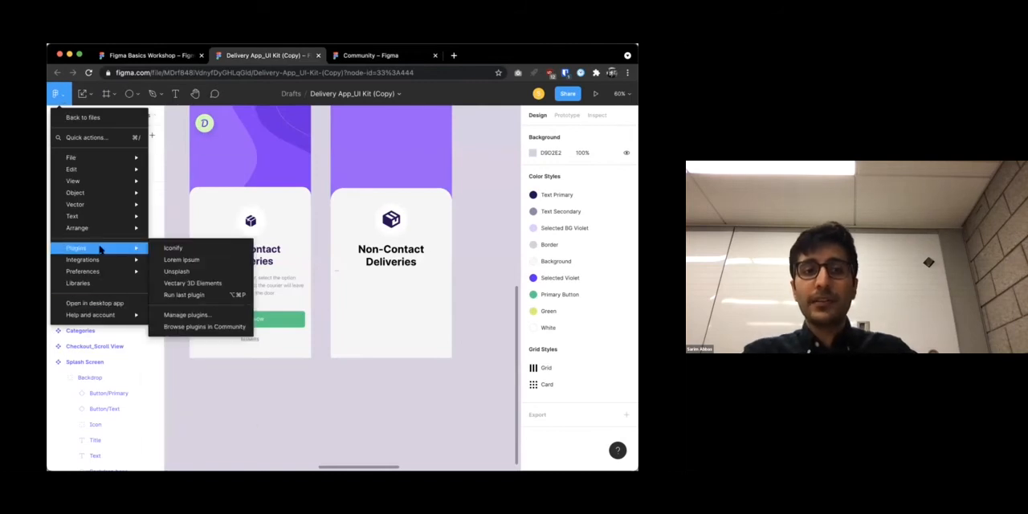
left_click(174, 248)
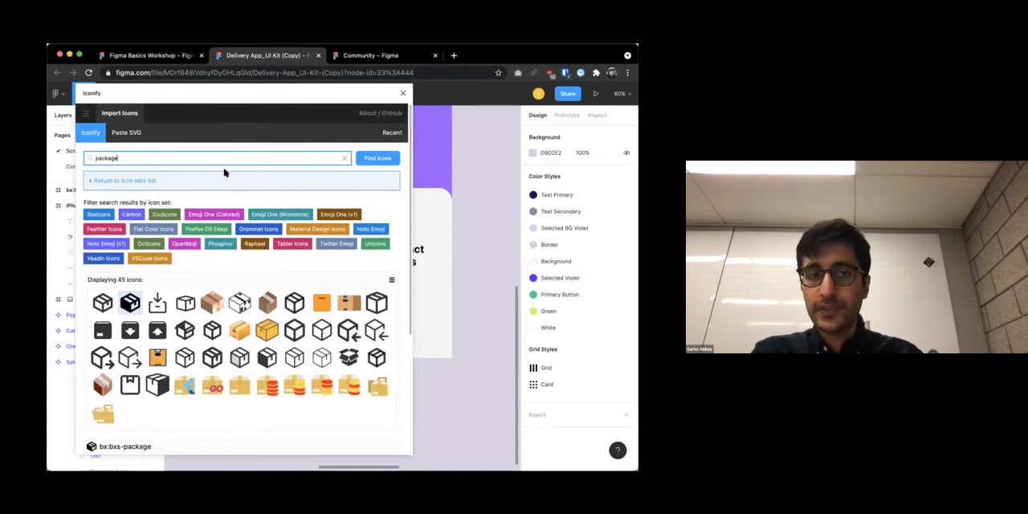
left_click_drag(211, 91, 204, 119)
scroll(186, 243, "down", 5)
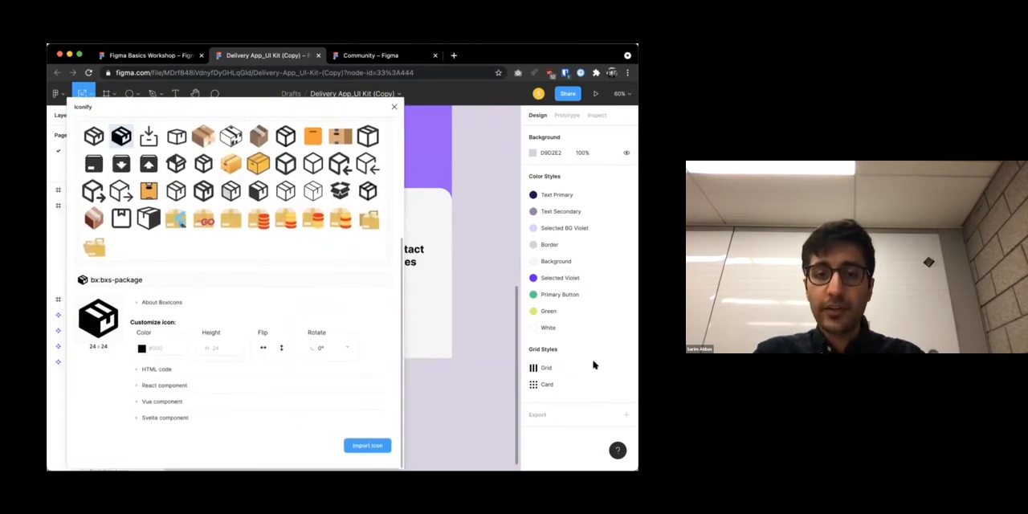
left_click(363, 446)
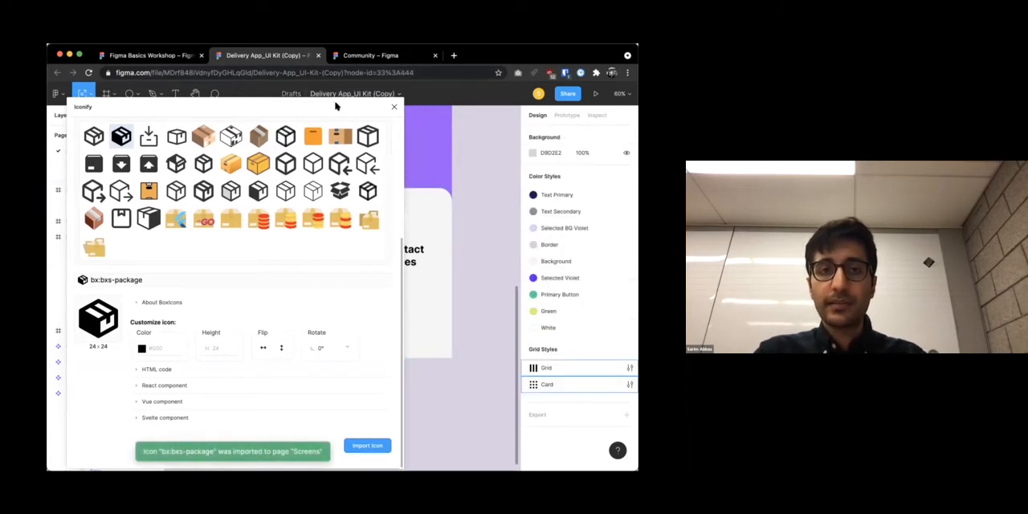
left_click(392, 109)
Move the imported package icon's vector below the title in the iPhone 11 Pro Max frame and scale it to about 26 × 26
scroll(351, 275, "up", 5)
left_click_drag(325, 325, 431, 299)
scroll(431, 305, "down", 5)
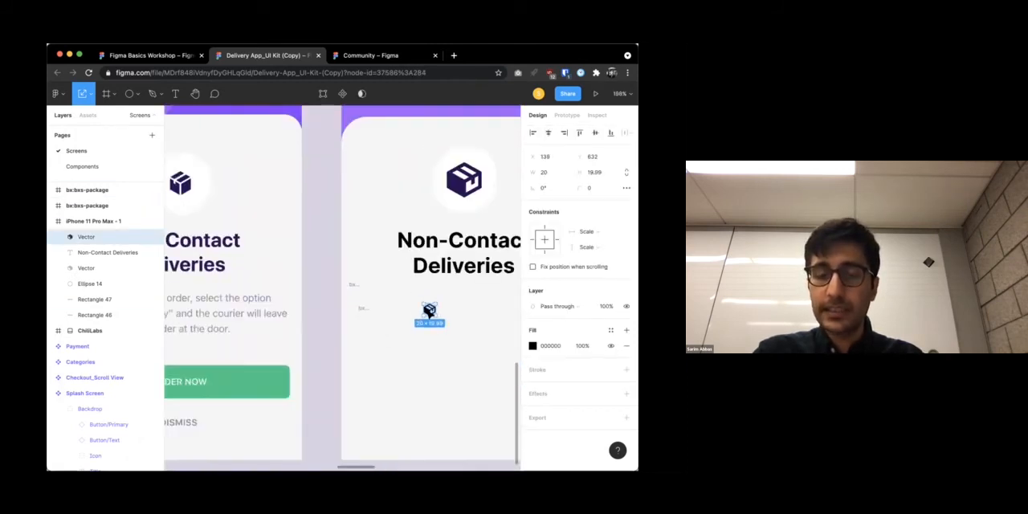
mouse_move(391, 301)
left_mouse_down()
mouse_move(414, 325)
mouse_move(391, 311)
left_mouse_up()
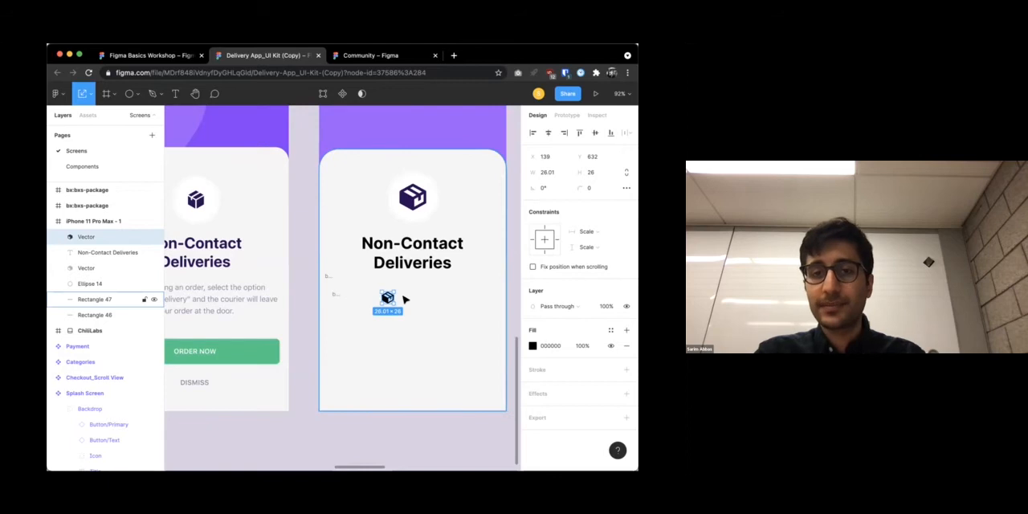
Delete the extra package icon vector and both leftover bx:bxs-package frames
key("Delete")
left_click(336, 294)
key("Delete")
left_click(327, 277)
key("Delete")
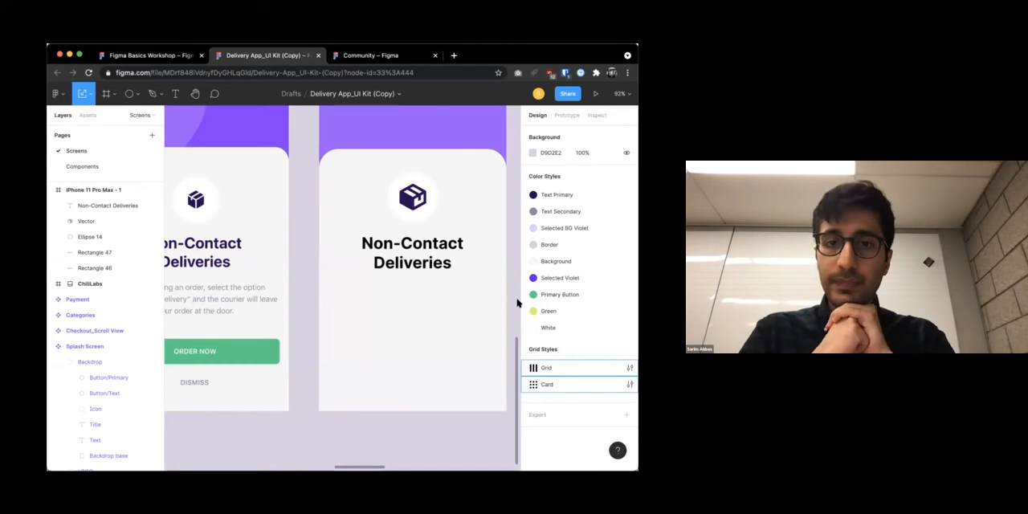
Examine the new title's type details in Inter, including letter case, numbers, letterforms, stylistic sets and horizontal spacing
left_click(455, 261)
scroll(455, 260, "down", 5)
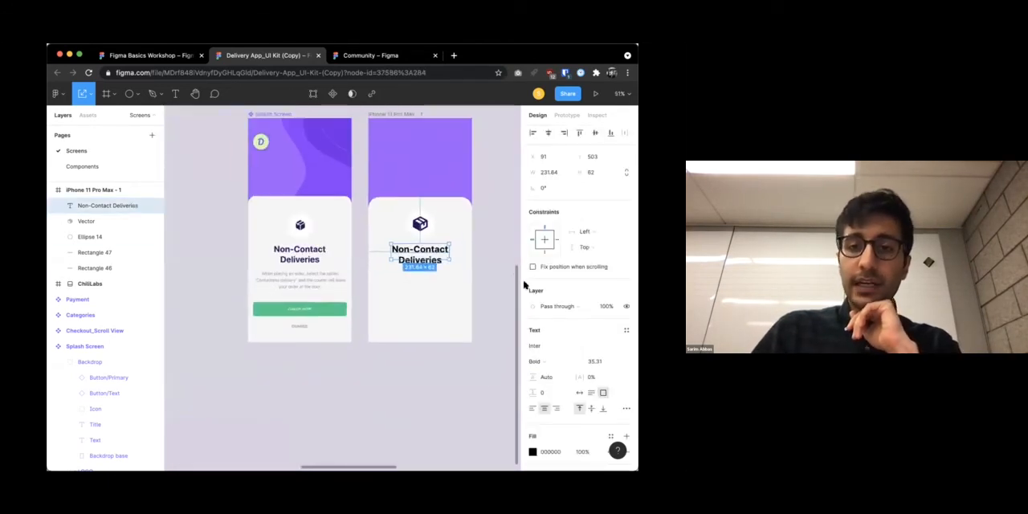
left_click(626, 408)
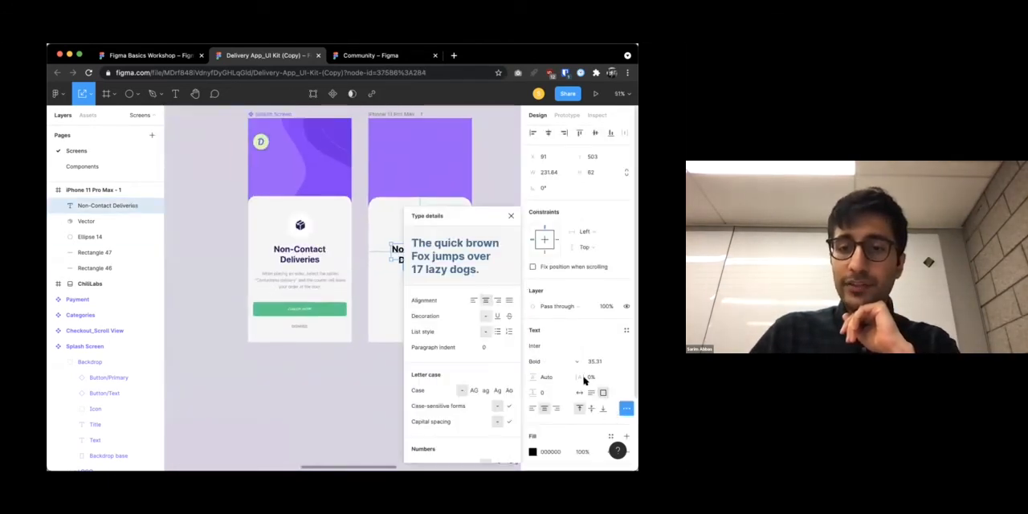
scroll(452, 400, "down", 5)
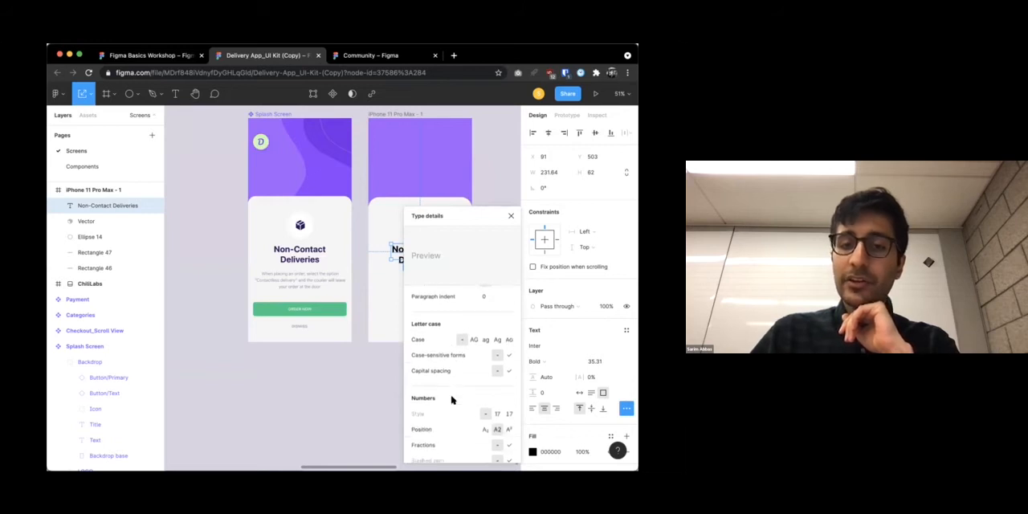
left_click_drag(465, 216, 550, 175)
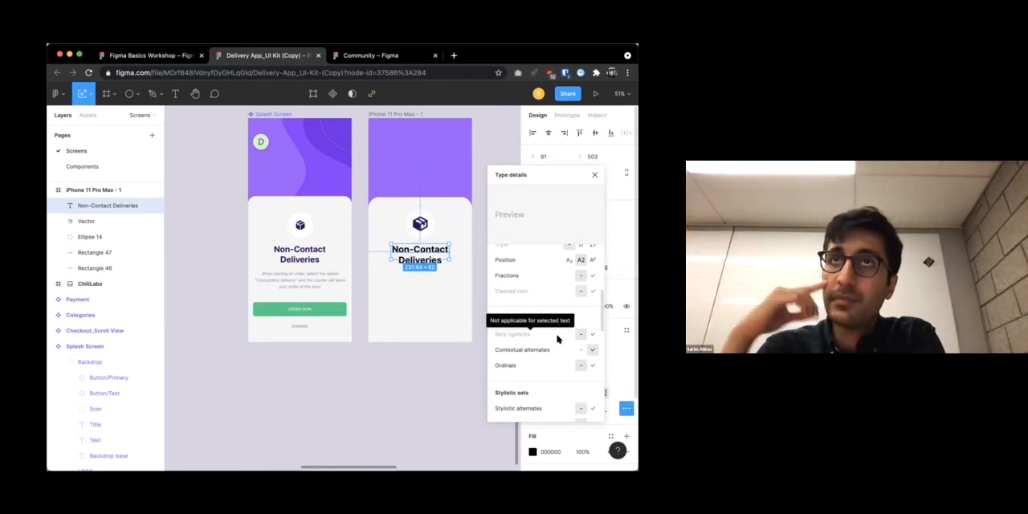
scroll(556, 353, "up", 5)
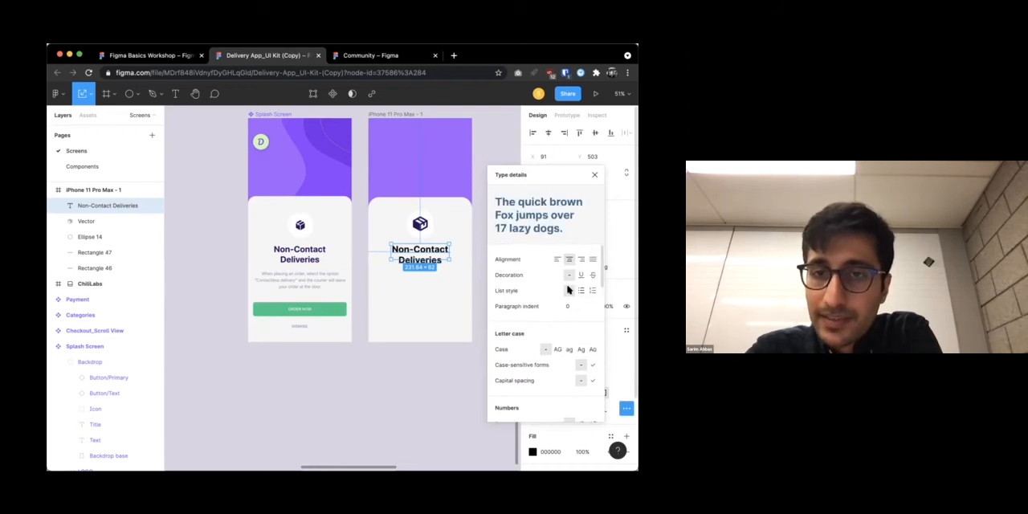
scroll(572, 301, "down", 3)
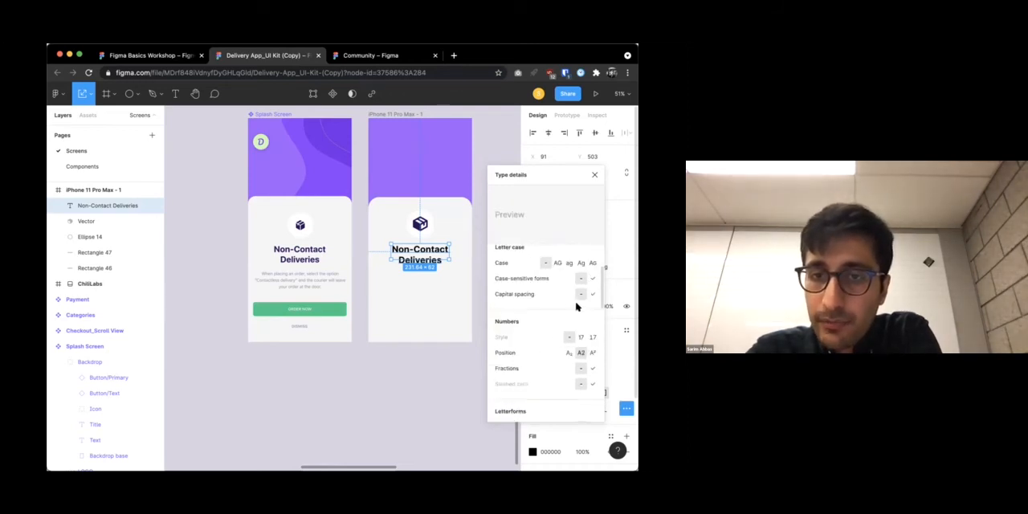
scroll(574, 313, "down", 5)
scroll(569, 330, "down", 5)
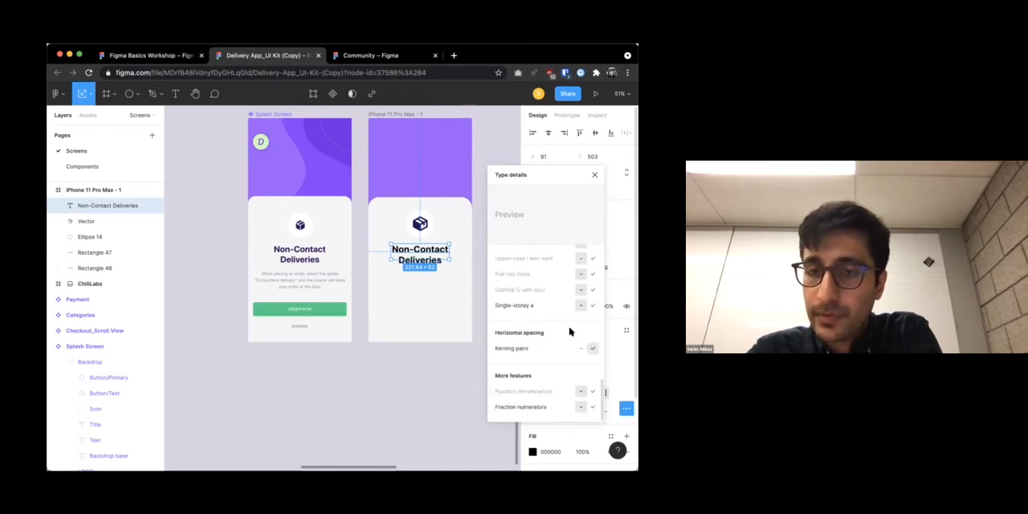
Review the title's type details from kerning pairs back up to alignment, and check the available text styles
mouse_move(571, 351)
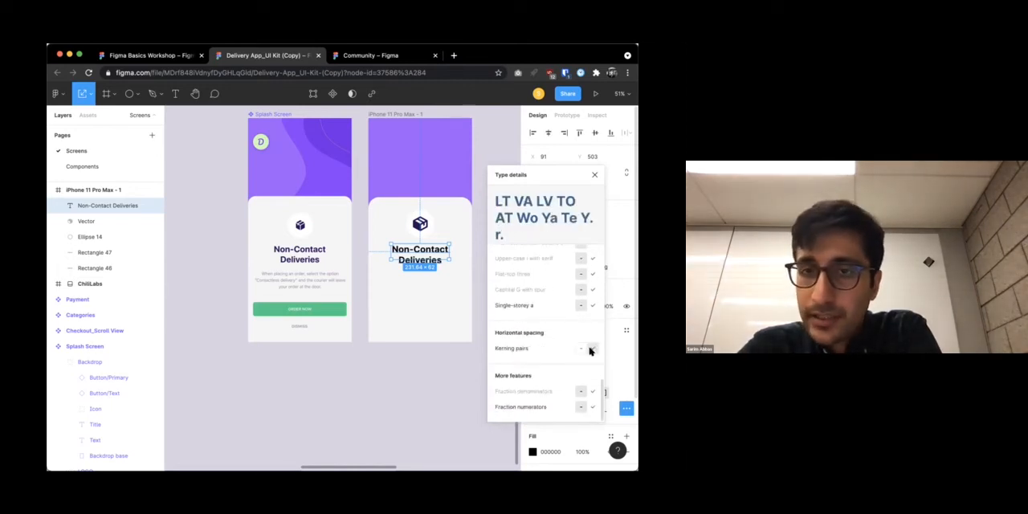
scroll(571, 361, "up", 5)
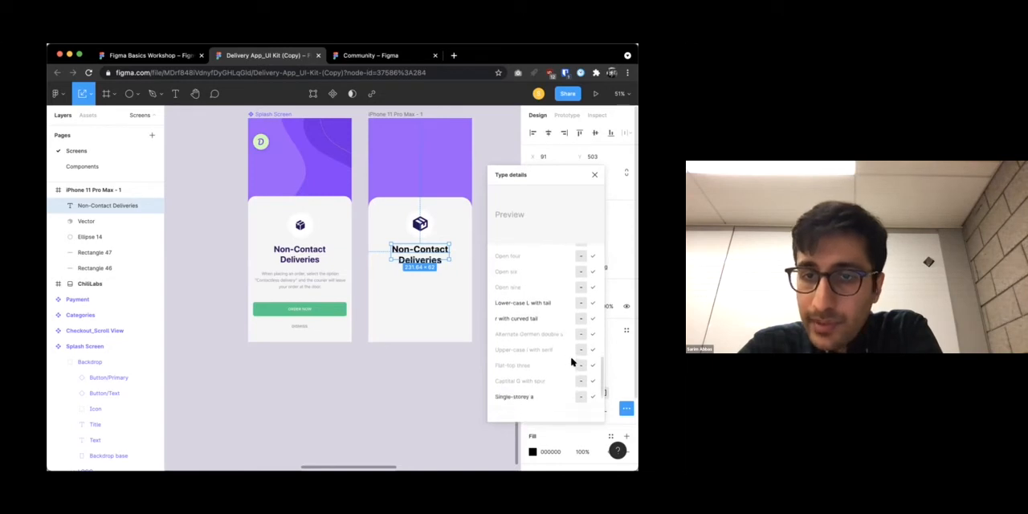
scroll(571, 361, "up", 5)
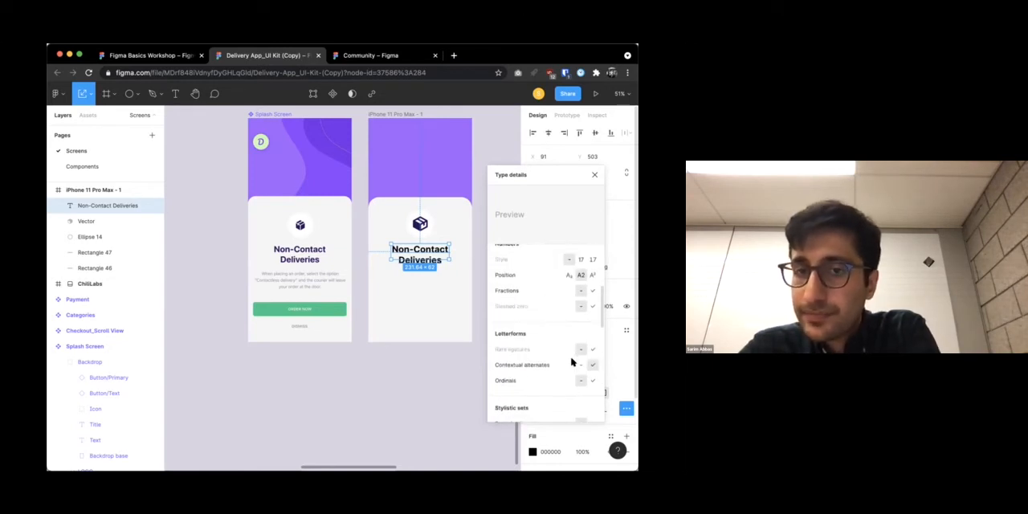
scroll(571, 361, "up", 3)
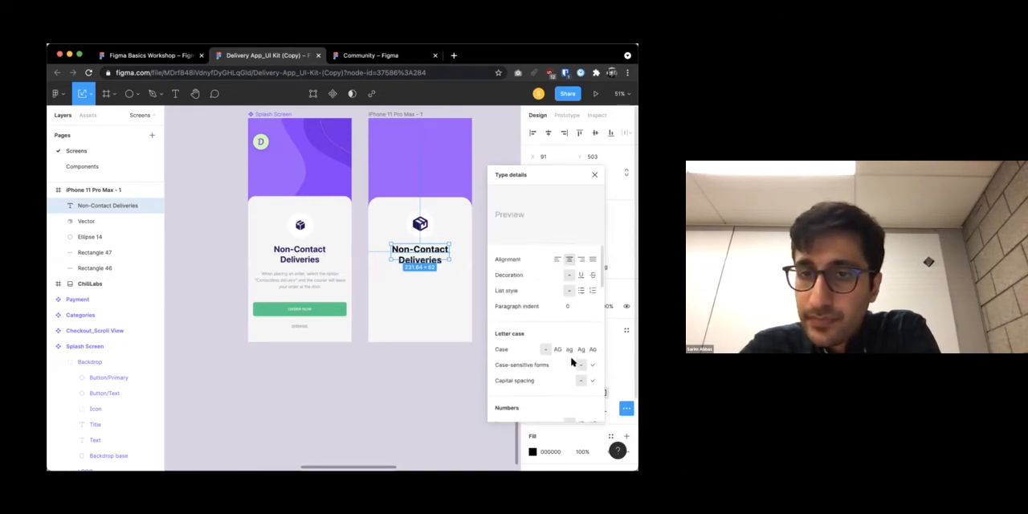
left_click(620, 330)
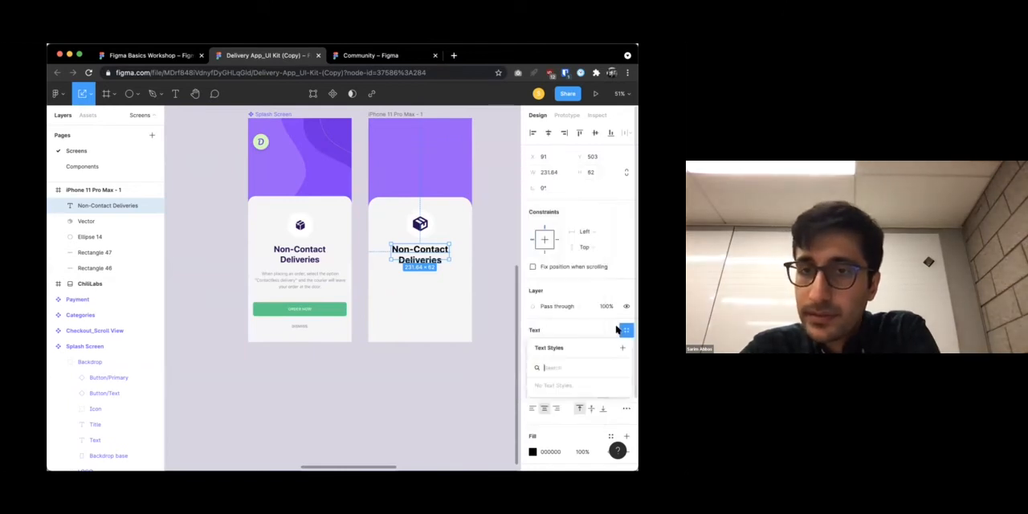
left_click(491, 341)
left_click(432, 260)
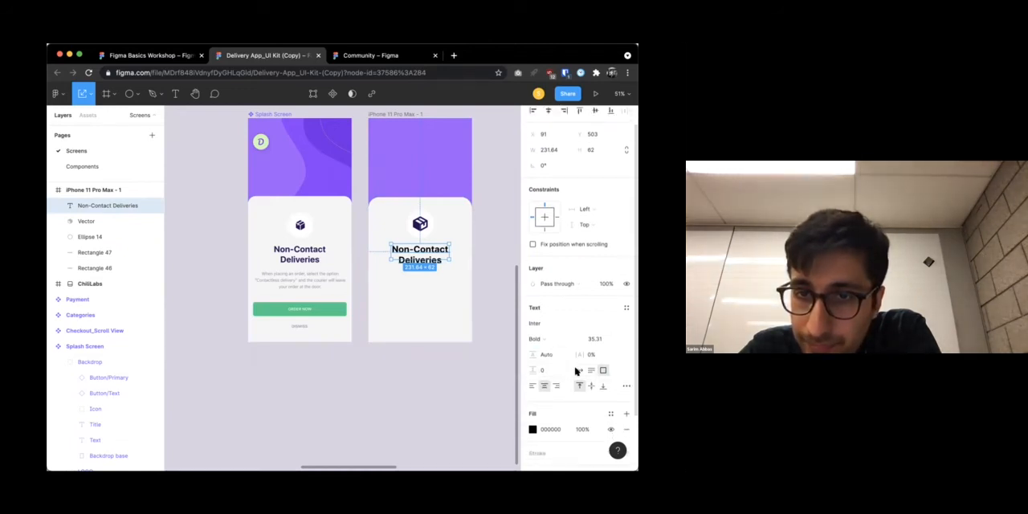
Try auto-width resizing on the Non-Contact Deliveries title in the iPhone 11 Pro Max frame and undo it
left_click(581, 370)
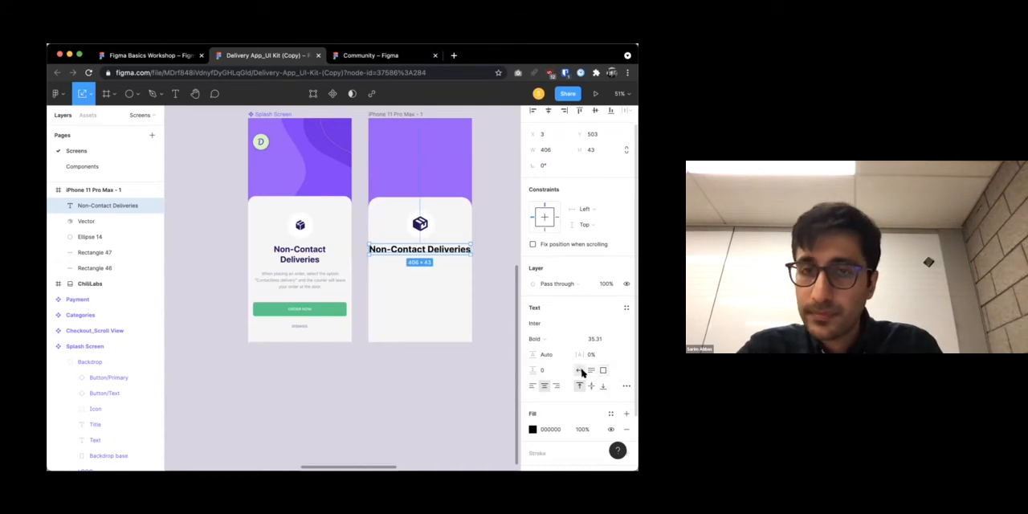
key("ctrl+z")
scroll(568, 376, "down", 1)
scroll(568, 376, "down", 2)
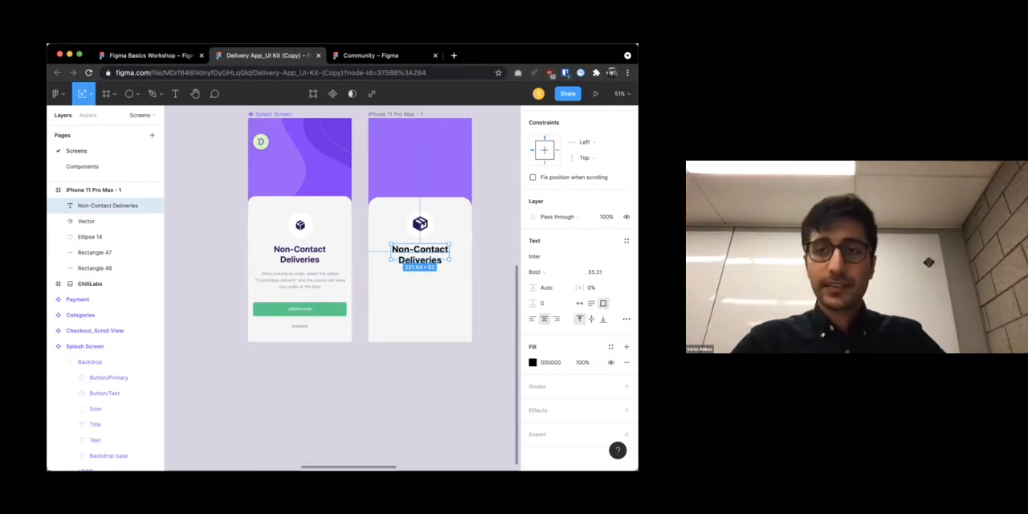
left_click(366, 327)
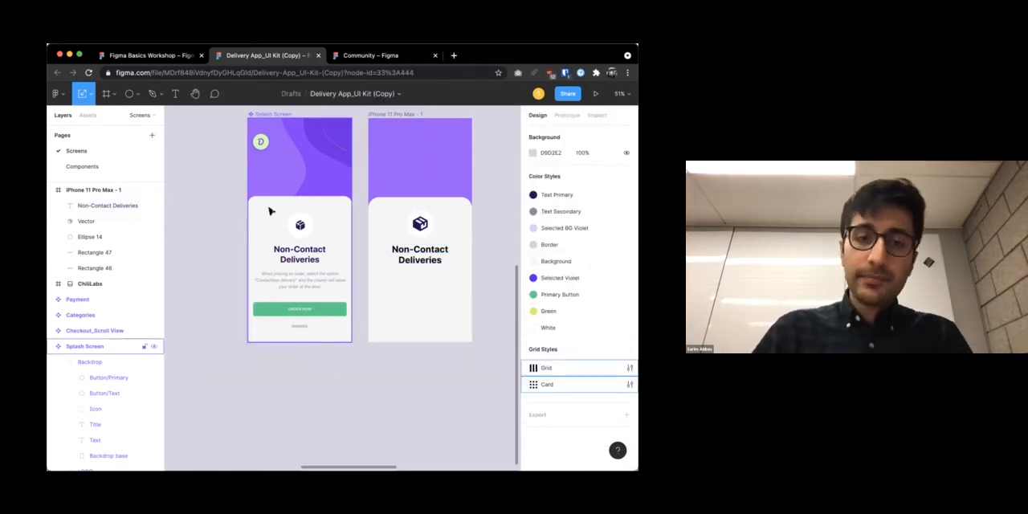
Draw a button rectangle about 326 × 50 below the title in the iPhone 11 Pro Max frame
scroll(270, 211, "up", 5)
scroll(298, 239, "right", 3)
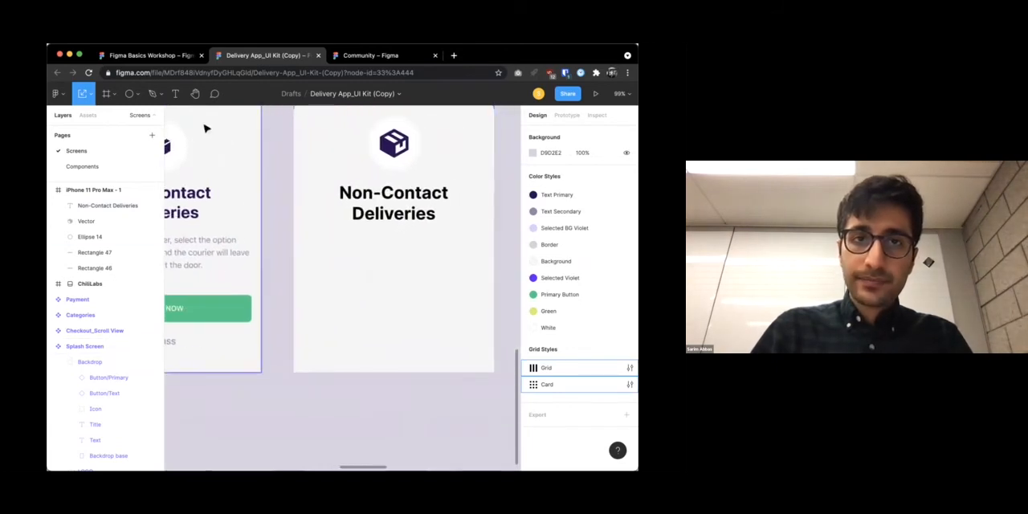
key("f")
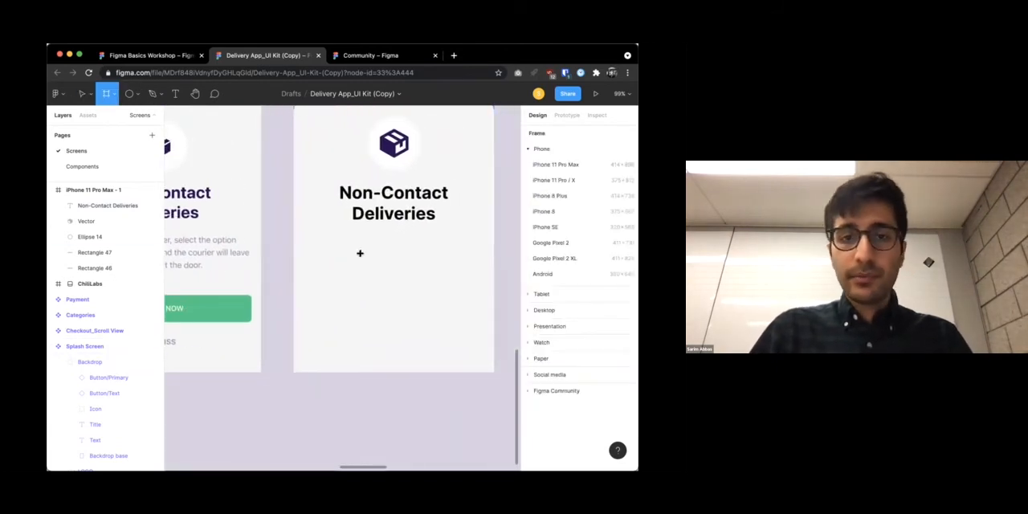
left_click(128, 93)
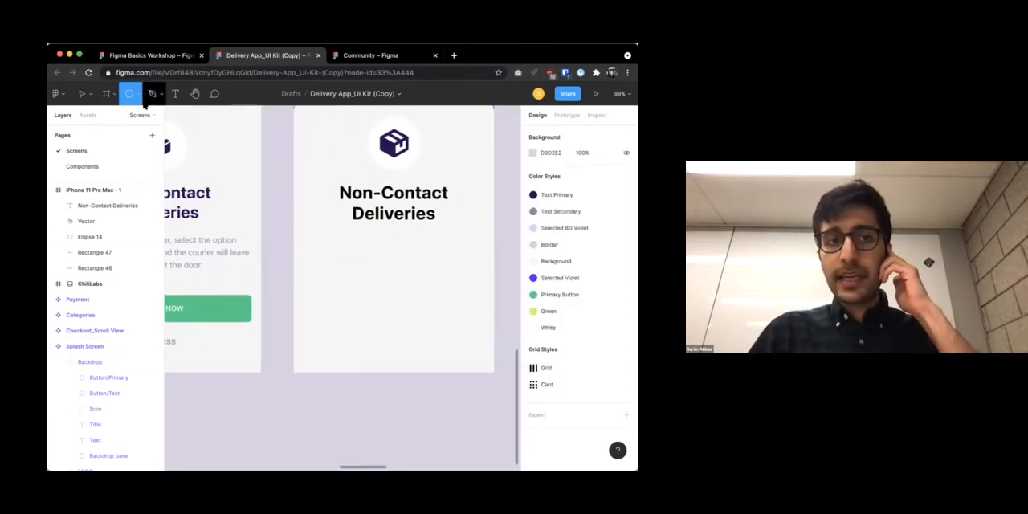
left_click(138, 94)
left_click(129, 117)
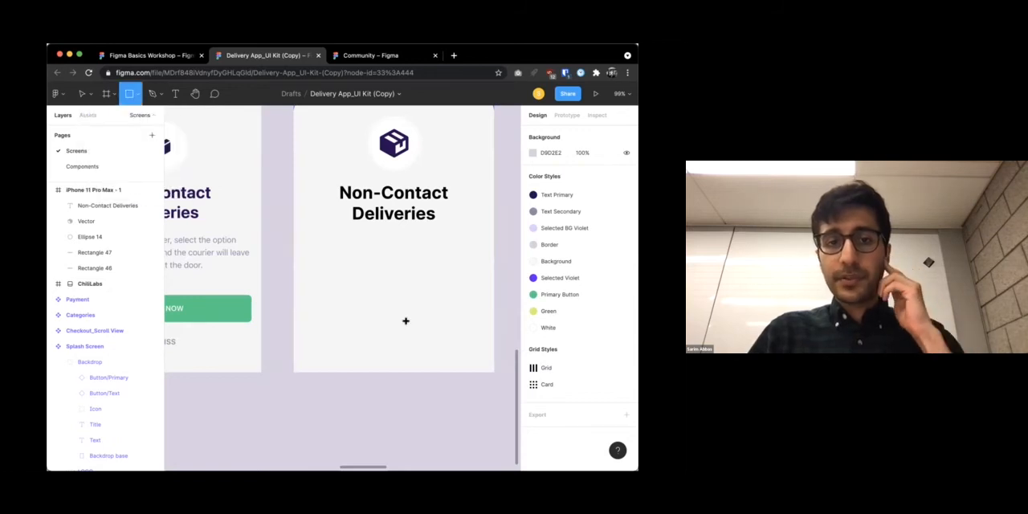
left_click_drag(322, 292, 476, 317)
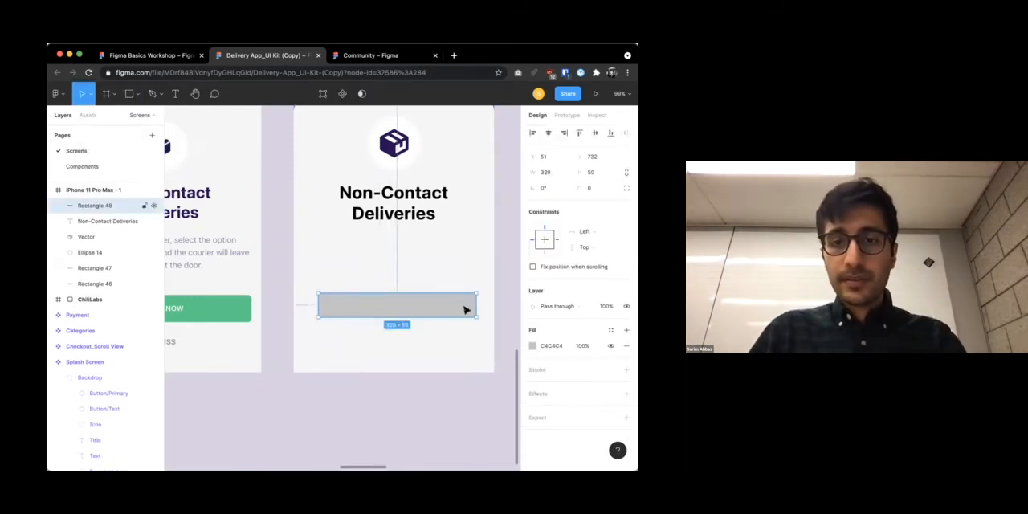
Fill the new button rectangle with the green sampled from the Splash Screen's order button
left_click(531, 346)
left_click(452, 356)
left_click(419, 363)
left_click(252, 318)
left_click(384, 361)
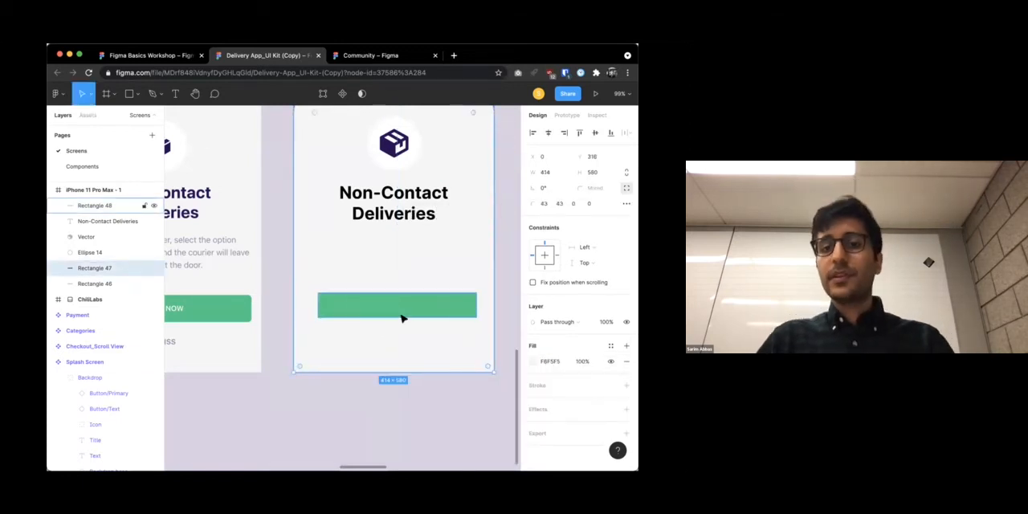
Try moving the large background ellipse in the Splash Screen's purple area, and undo the change
scroll(402, 319, "down", 5)
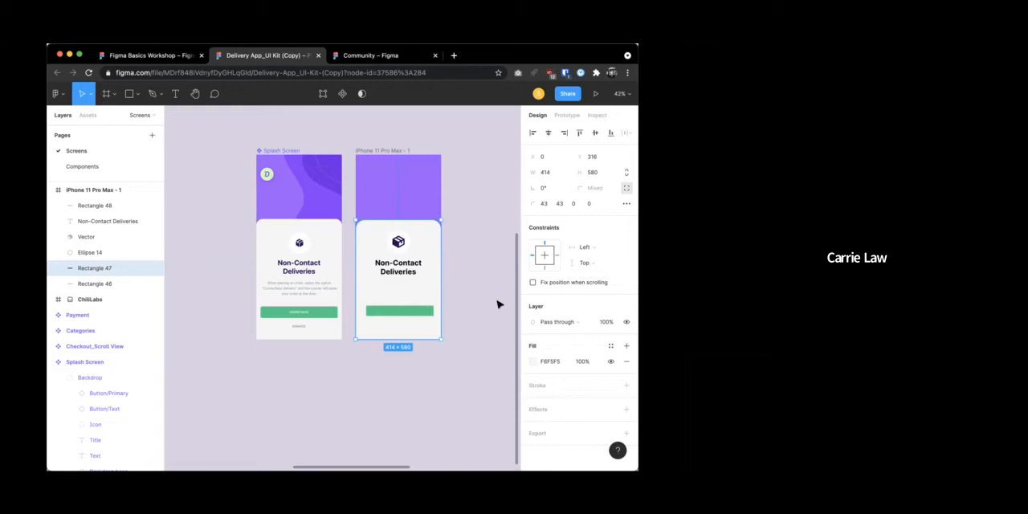
double_click(307, 170)
double_click(315, 188)
left_click_drag(316, 188, 265, 165)
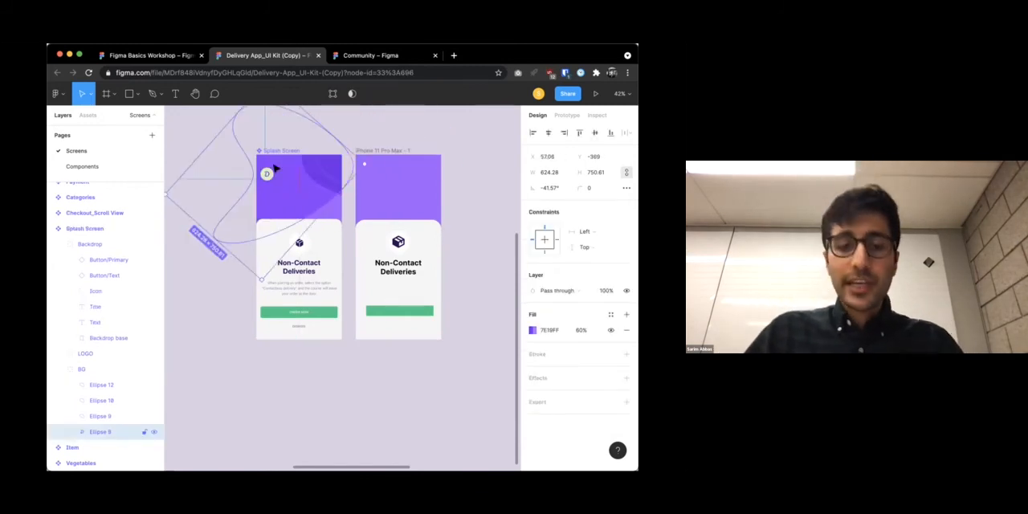
key("super+z")
key("super+z")
left_click(443, 152)
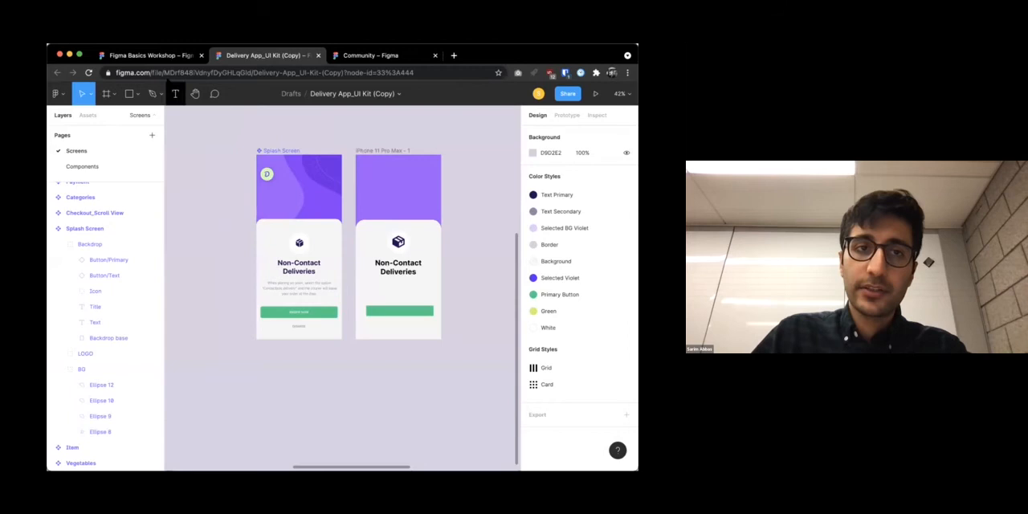
Draw a closed, curved blob about 545 × 563 with the Pen tool on the empty canvas beside the iPhone 11 Pro Max frame
left_click(153, 93)
scroll(236, 169, "right", 2)
scroll(236, 169, "right", 2)
scroll(236, 170, "up", 1)
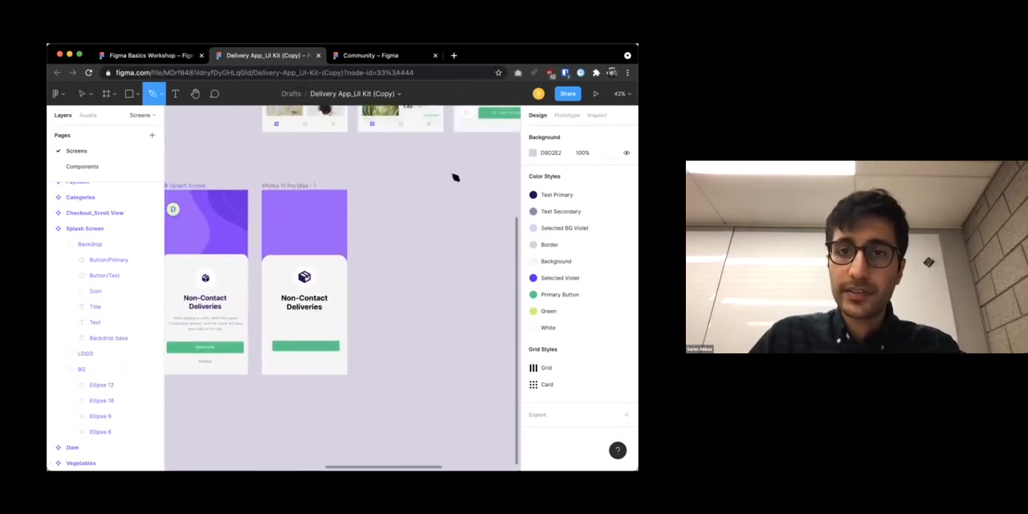
left_click_drag(452, 175, 426, 174)
left_click(383, 209)
left_click_drag(414, 287, 447, 298)
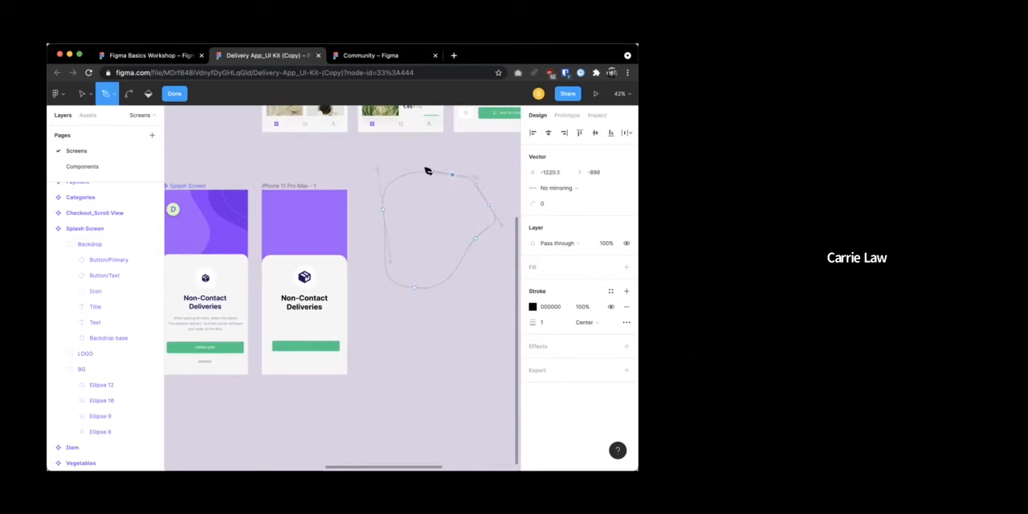
key("Escape")
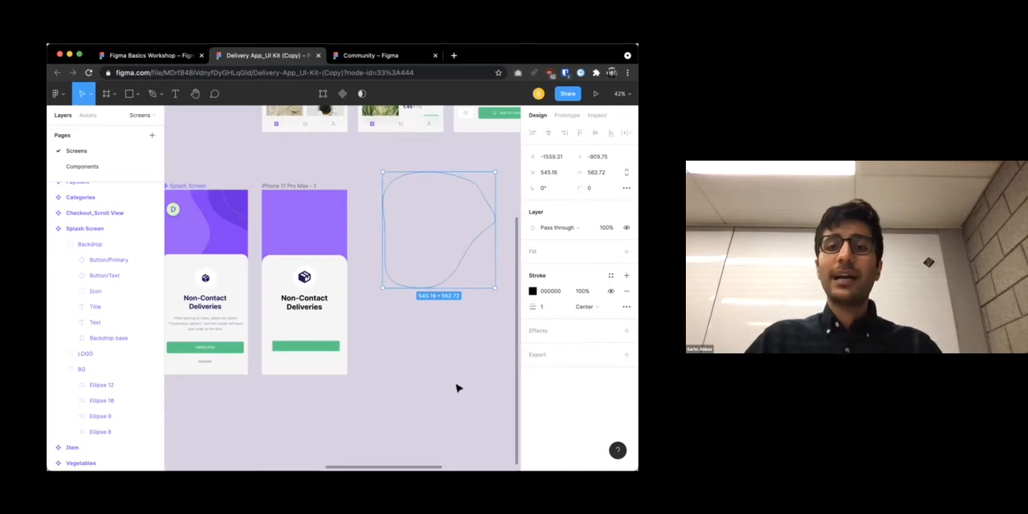
Add a fill to the blob using the darker purple sampled from the Splash Screen's background, and shift the blob closer to the frame
left_click(356, 186)
left_click(419, 270)
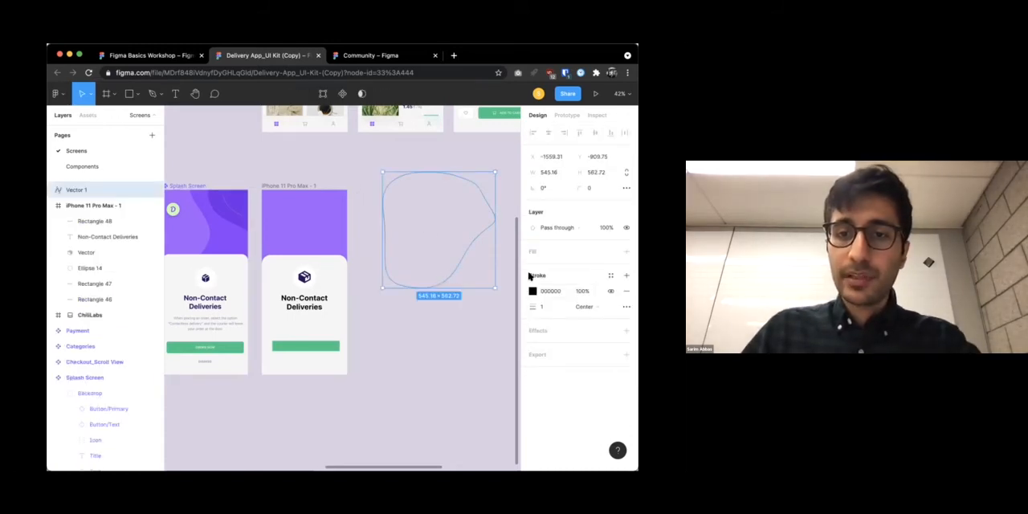
left_click(533, 251)
left_click(529, 269)
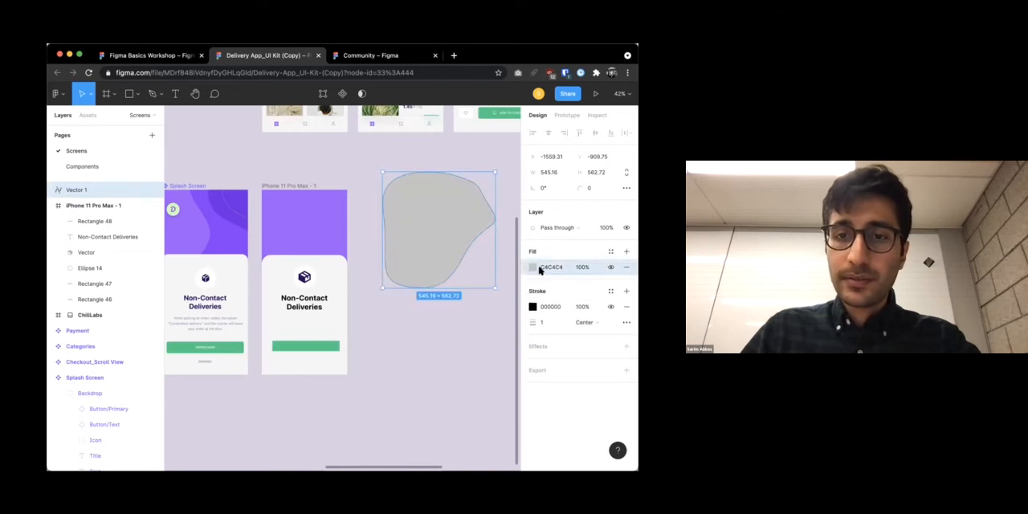
left_click(534, 269)
left_click_drag(494, 262, 482, 355)
left_click(417, 362)
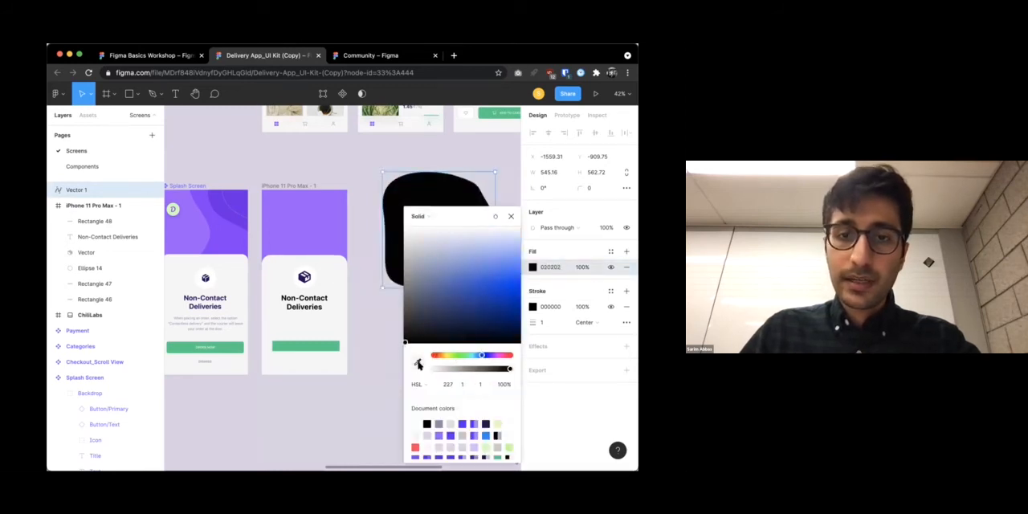
left_click(230, 236)
mouse_move(398, 196)
left_mouse_down()
mouse_move(338, 197)
mouse_move(368, 189)
left_mouse_up()
Set the purple blob's stroke width to 0
left_click(559, 307)
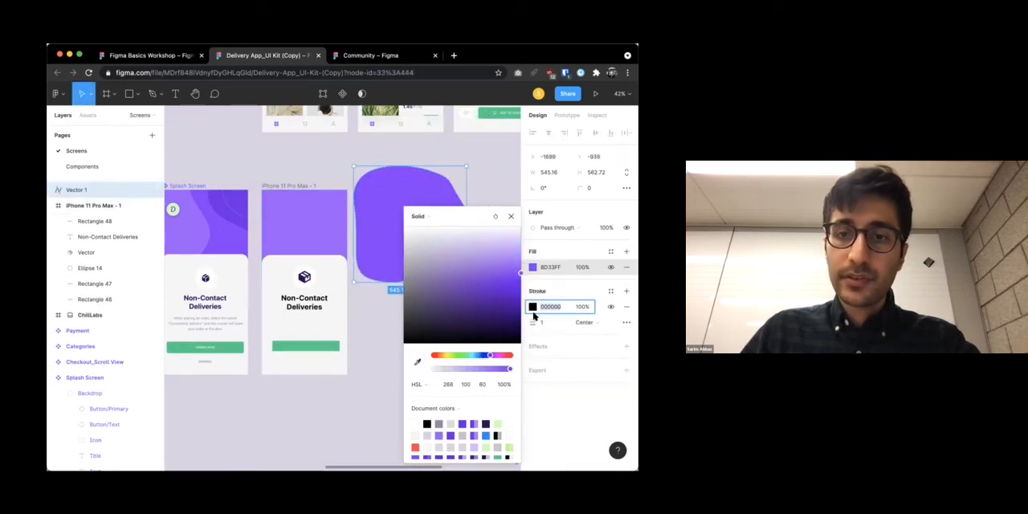
key("Escape")
left_click_drag(533, 323, 530, 323)
left_click(487, 266)
Place the purple blob over the iPhone 11 Pro Max frame rotated about 14.71°, and nest its layer at the top of that frame
mouse_move(439, 208)
left_mouse_down()
mouse_move(362, 198)
mouse_move(377, 229)
left_mouse_up()
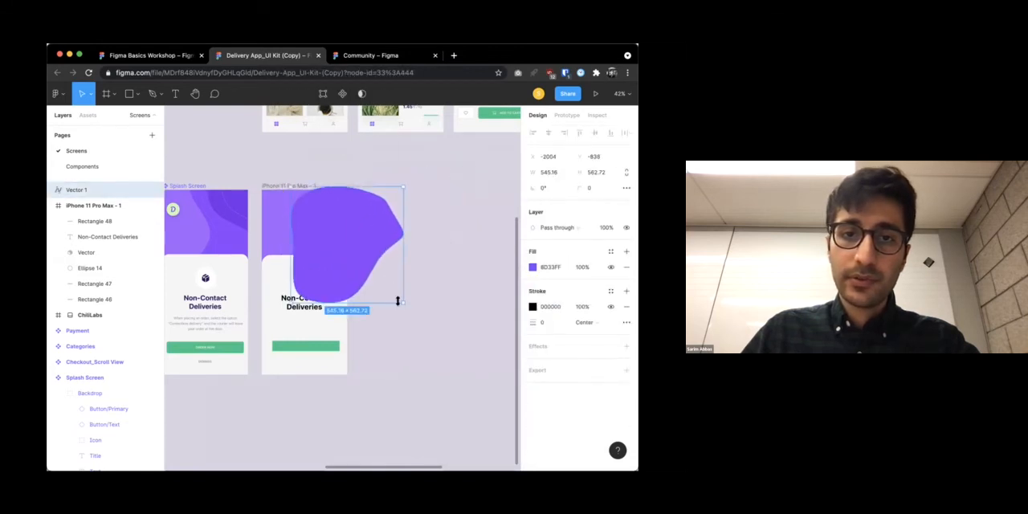
left_click_drag(405, 307, 452, 303)
left_click(452, 303)
left_click(357, 241)
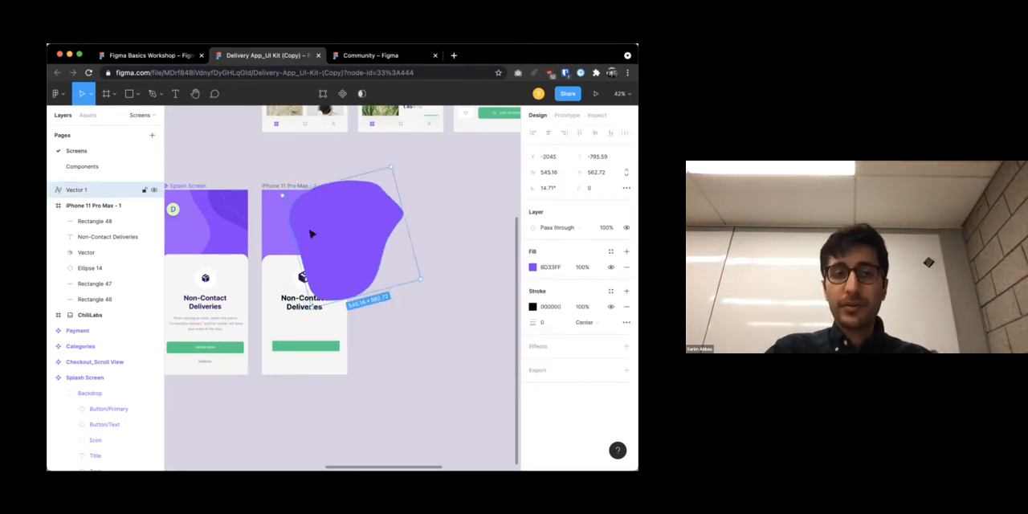
left_click_drag(84, 190, 101, 222)
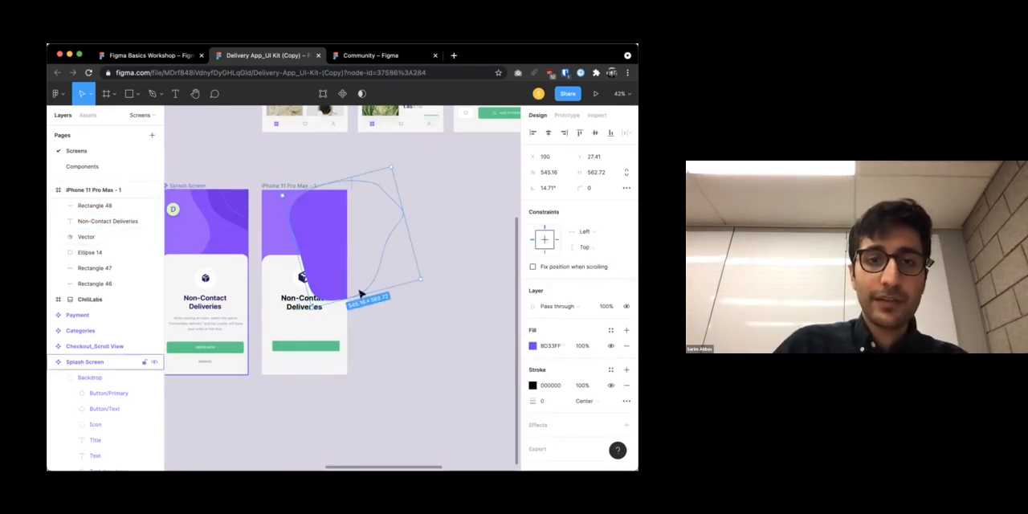
left_click(362, 295)
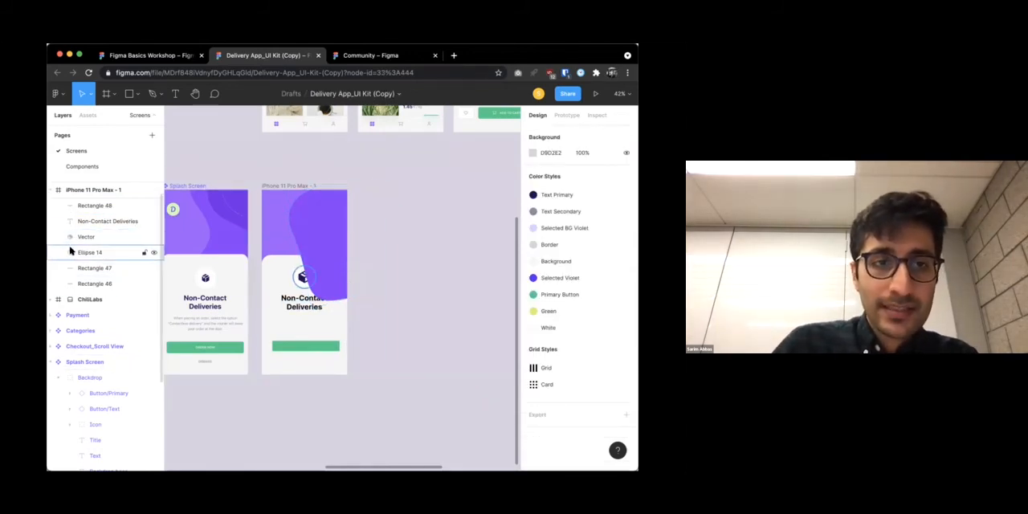
Move the package icon's Vector layer below Rectangle 47 in the iPhone 11 Pro Max frame
left_click_drag(80, 239, 95, 263)
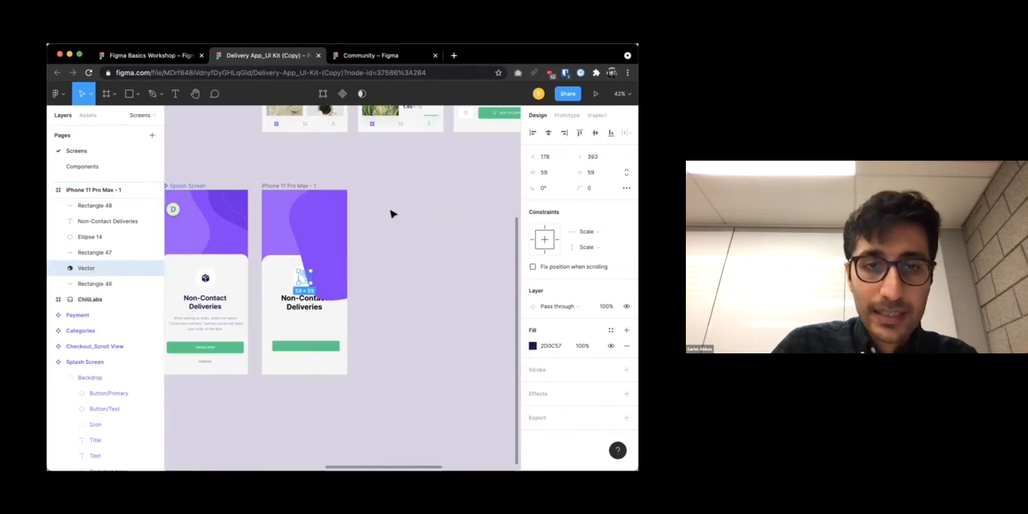
left_click(332, 232)
left_click(305, 240)
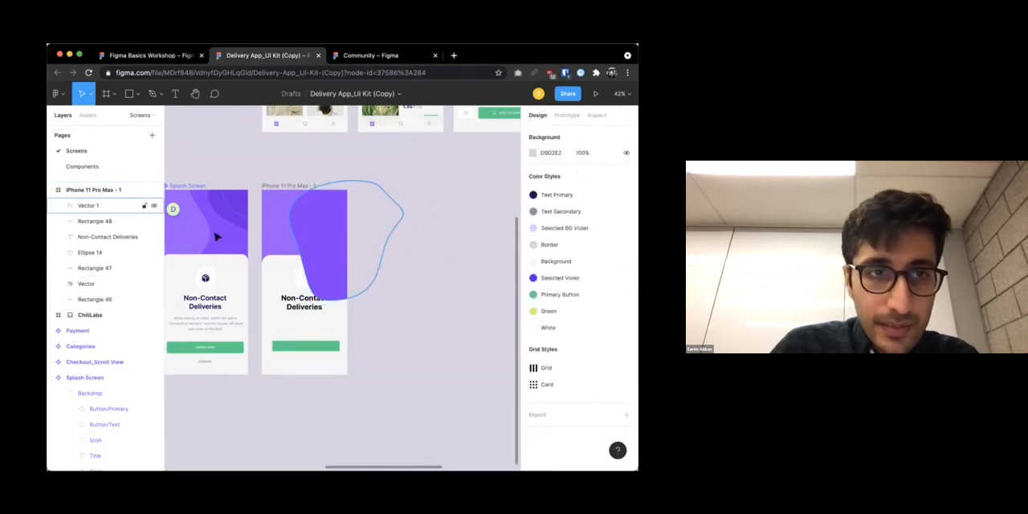
Bring the package icon's Vector layer forward until it sits directly above Ellipse 14
left_click(84, 284)
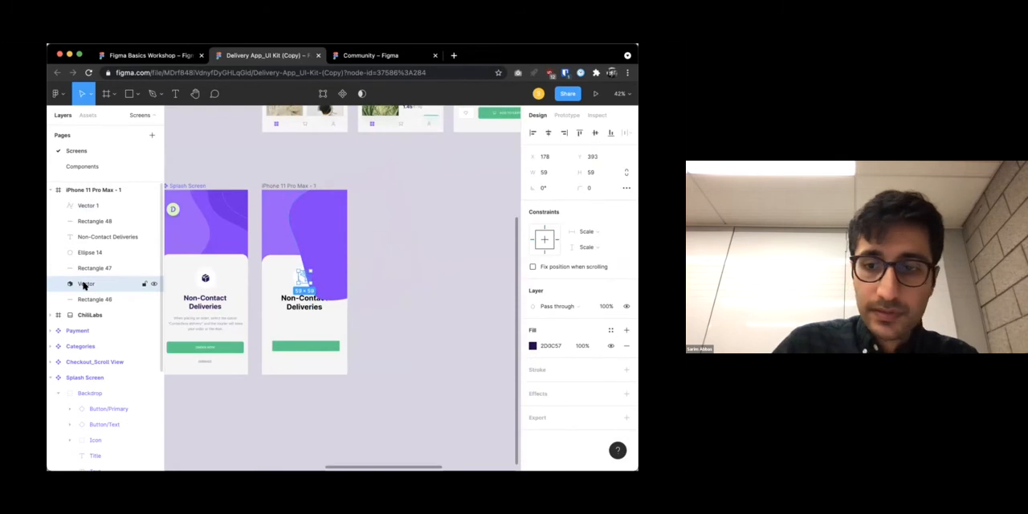
key("super+z")
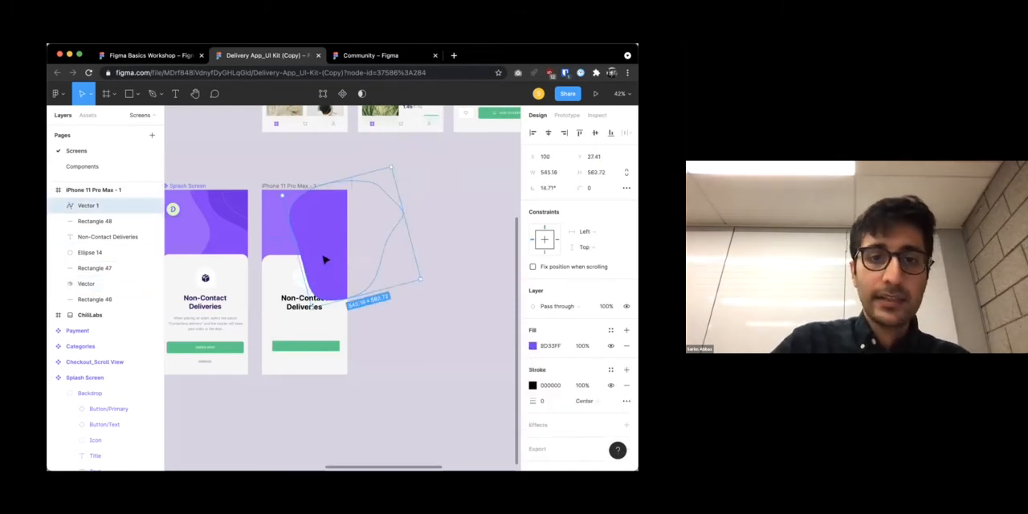
key("super+z")
key("super+z")
left_click(113, 283)
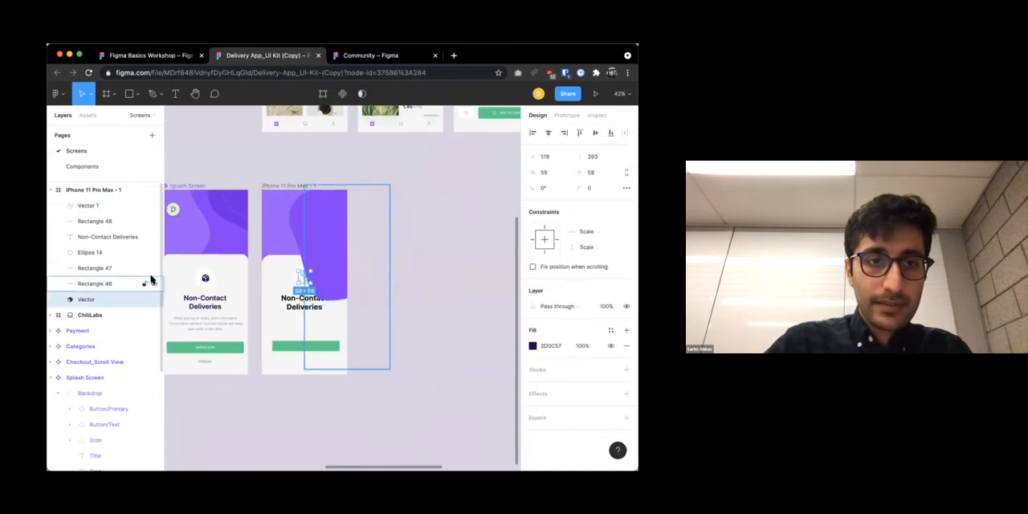
key("super+bracketright")
key("super+bracketright")
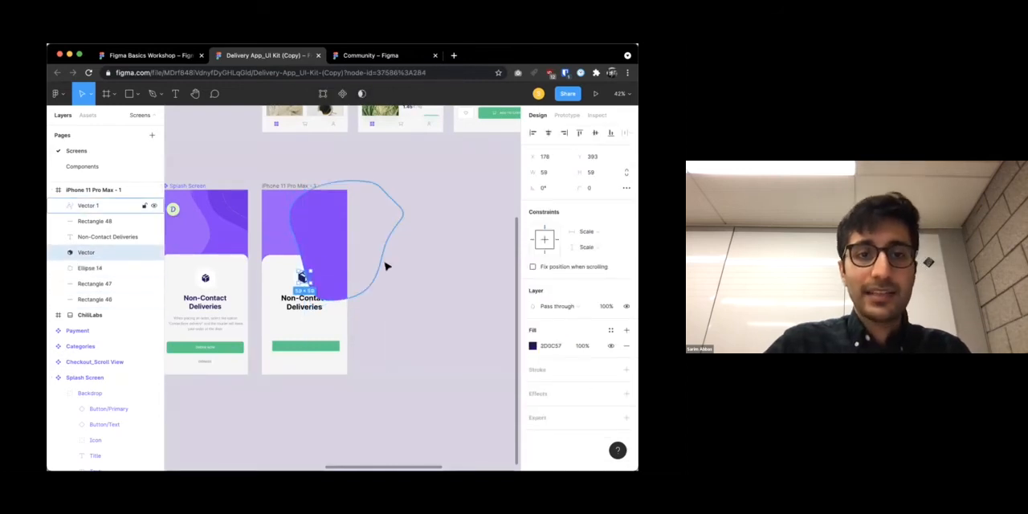
Rename the Vector 1 layer as BLOBBBB and move it between Rectangle 47 and Rectangle 46 in the iPhone 11 Pro Max frame
left_click(423, 231)
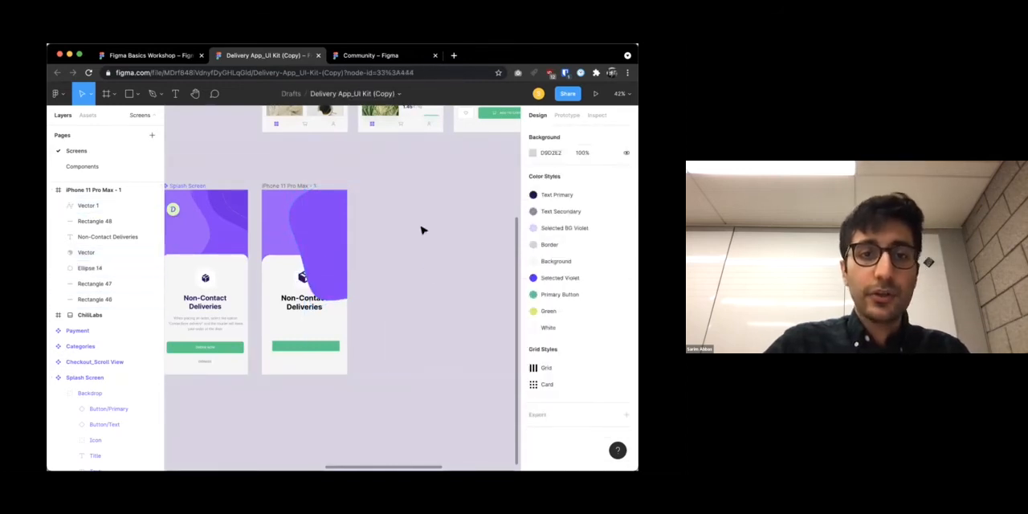
double_click(88, 206)
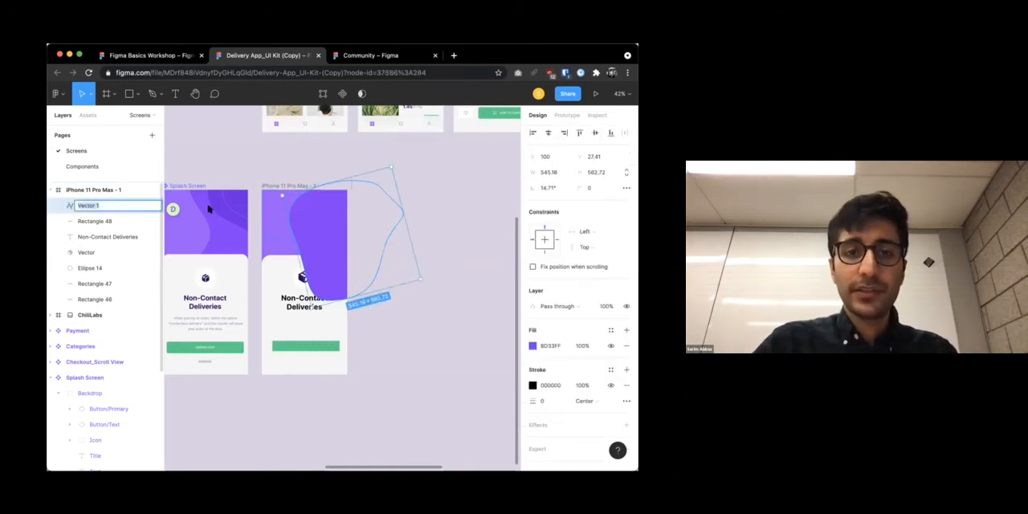
type("BLOBBBB")
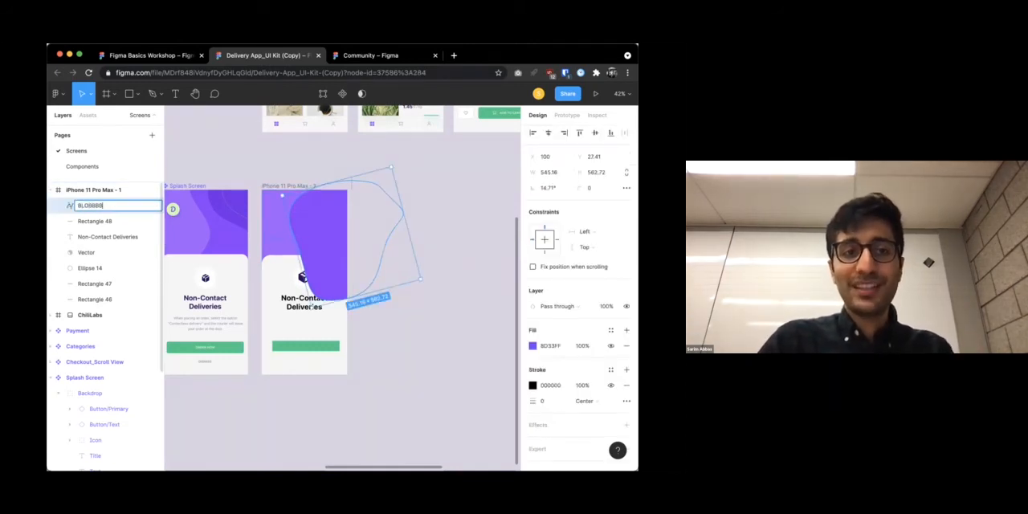
left_click_drag(466, 193, 330, 223)
left_click(436, 211)
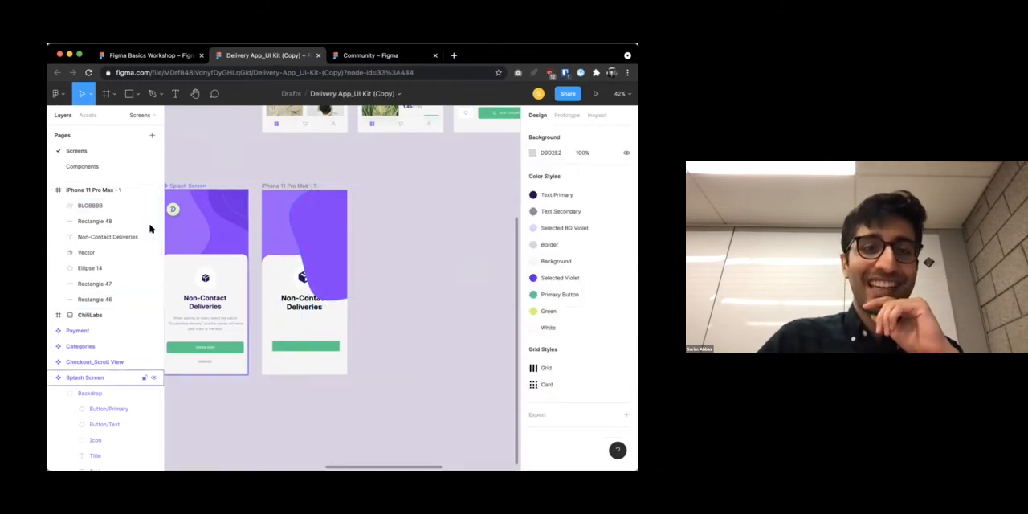
left_click_drag(90, 206, 102, 294)
left_click(462, 233)
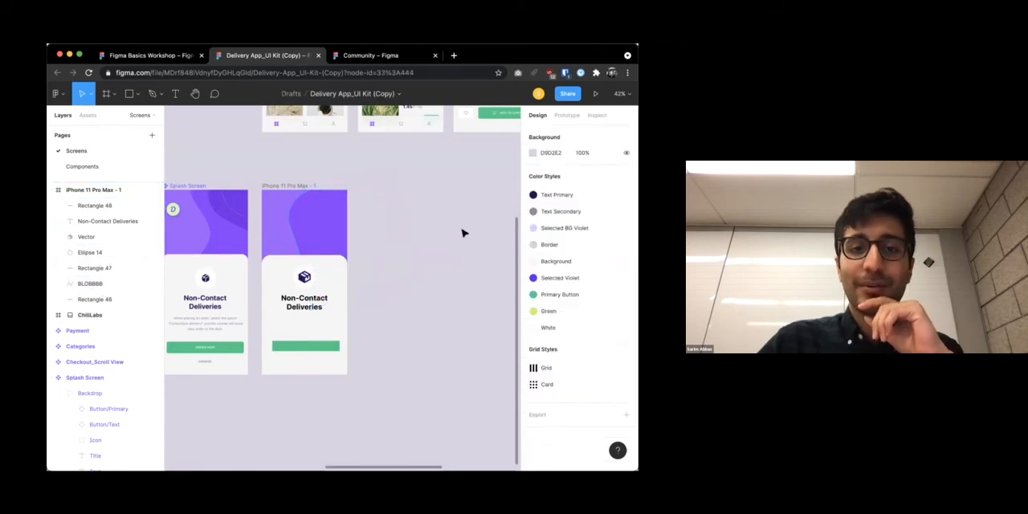
Duplicate the BLOBBBB shape and fill the copy with the darker purple sampled from the Splash Screen's background
left_click(336, 230)
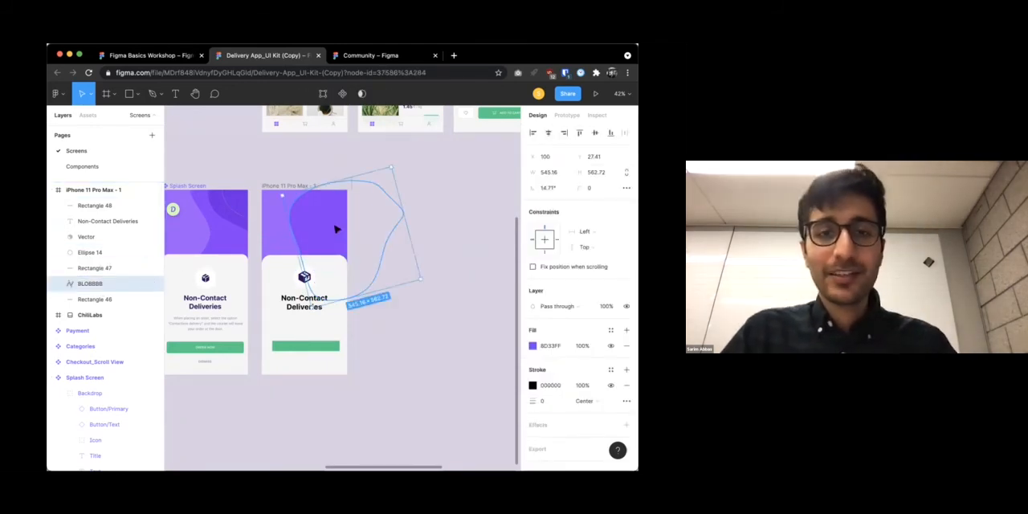
key("ctrl+v")
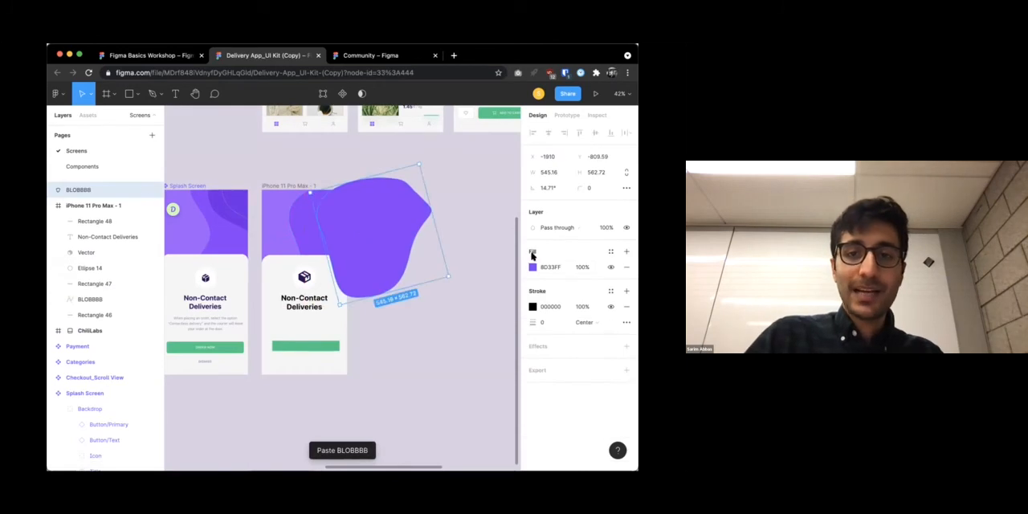
left_click(533, 267)
left_click(417, 362)
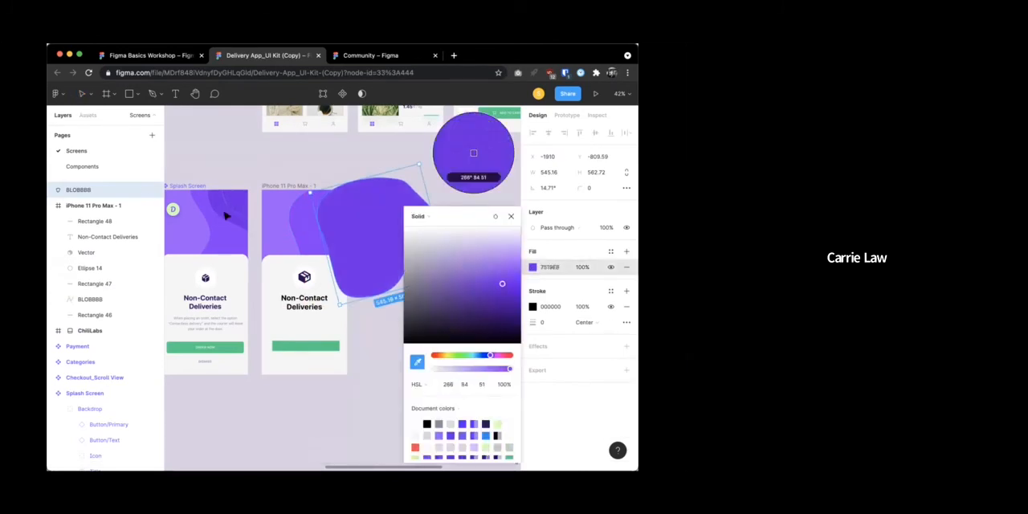
left_click(472, 158)
left_click(445, 168)
left_click(385, 206)
Nest the darker BLOBBBB copy in the iPhone 11 Pro Max frame between Ellipse 14 and Rectangle 47
left_click_drag(81, 190, 98, 303)
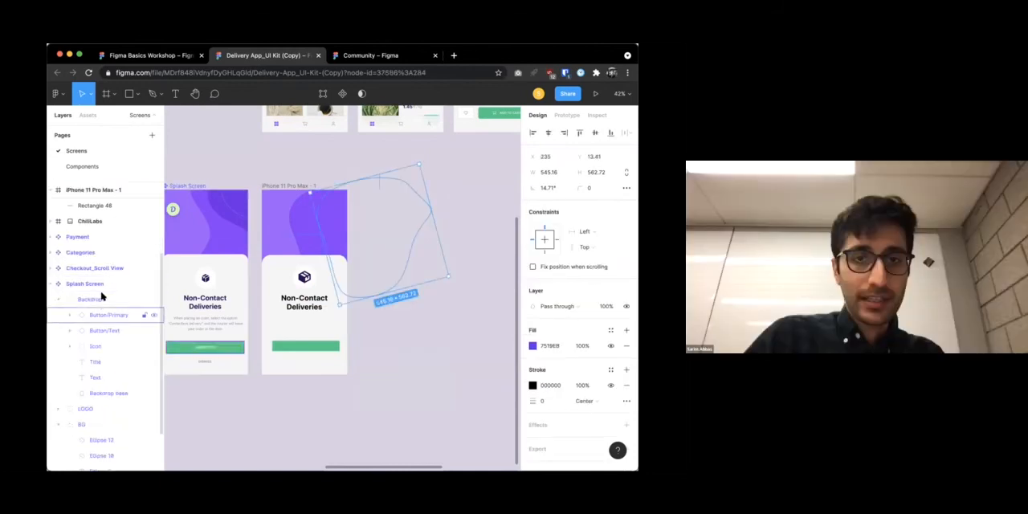
key("super+z")
left_click_drag(90, 191, 94, 275)
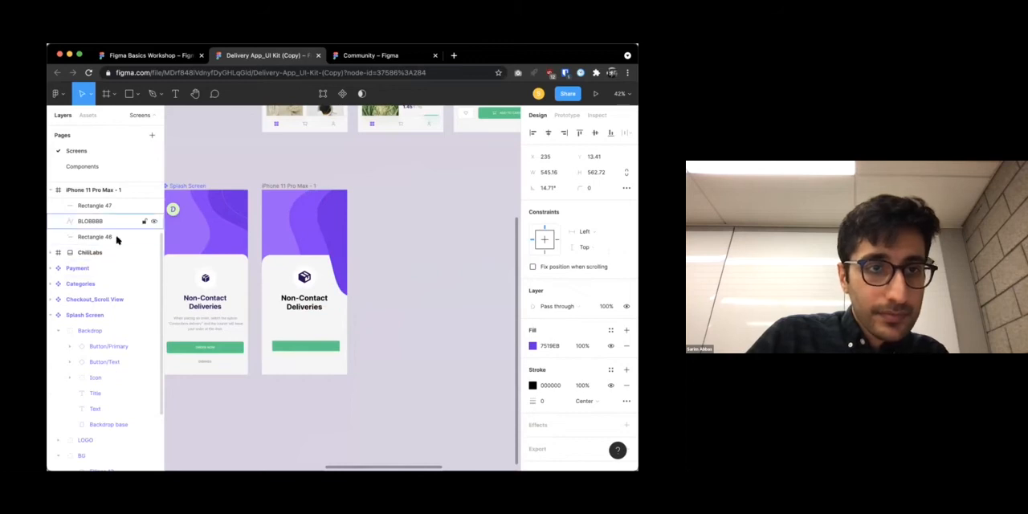
scroll(102, 255, "up", 2)
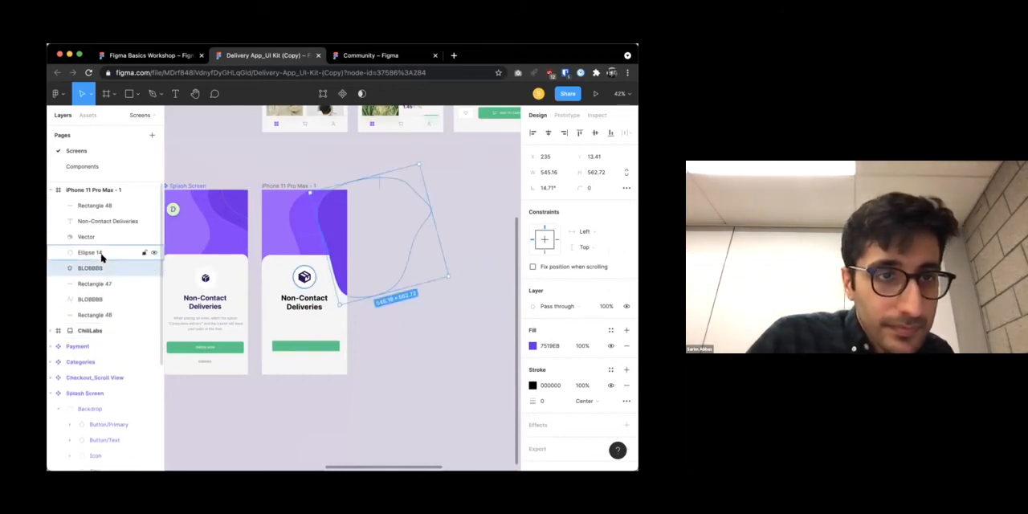
Move the darker blob to about X 178, Y 16.41 and place its layer directly below Rectangle 47
left_click(447, 176)
left_click_drag(325, 223, 313, 224)
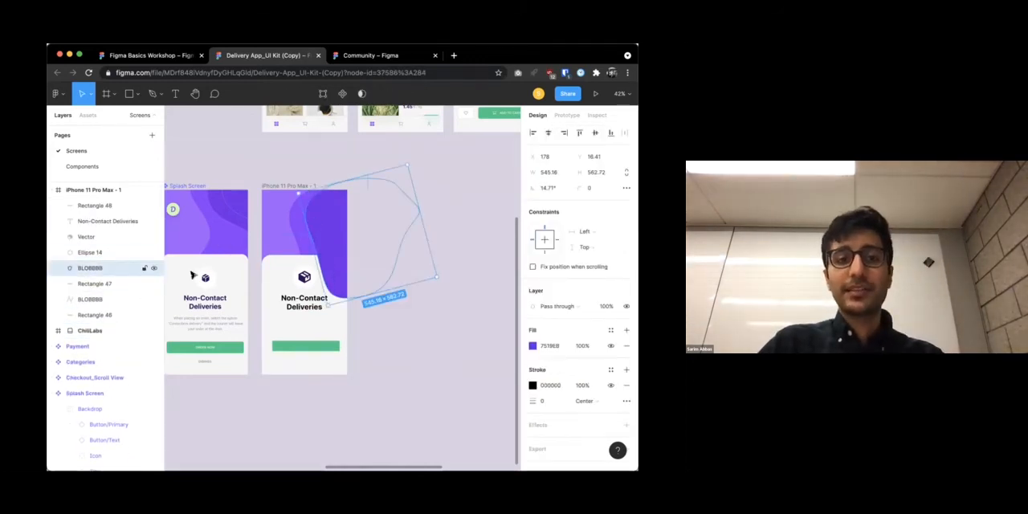
left_click_drag(92, 270, 93, 287)
left_click(92, 267)
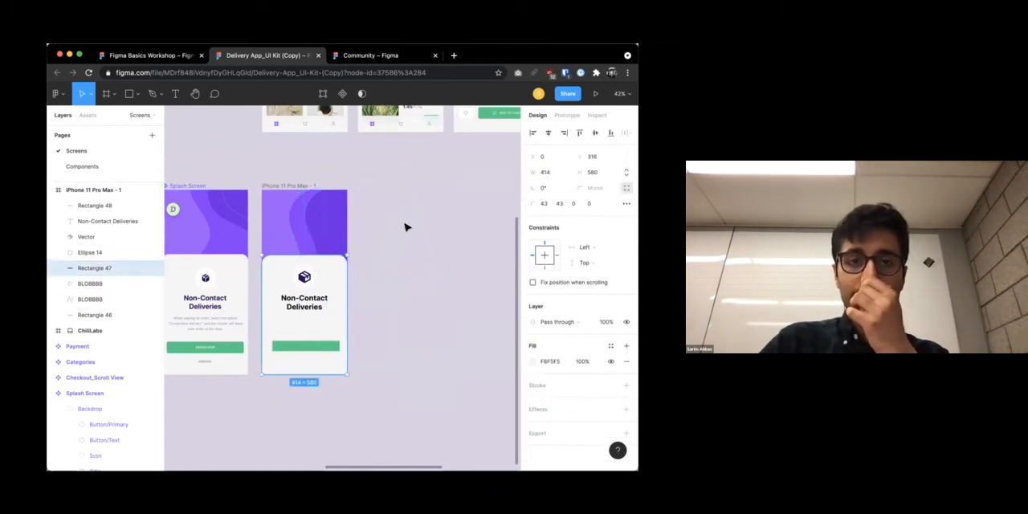
left_click(406, 227)
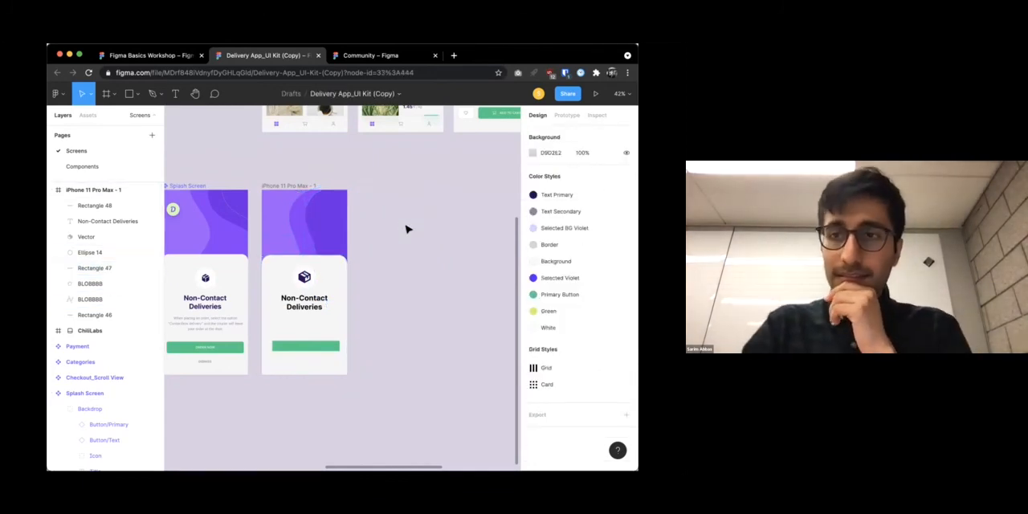
Install the Blobs plugin from the Figma Community plugin list
left_click(58, 94)
left_click(352, 56)
scroll(314, 296, "down", 5)
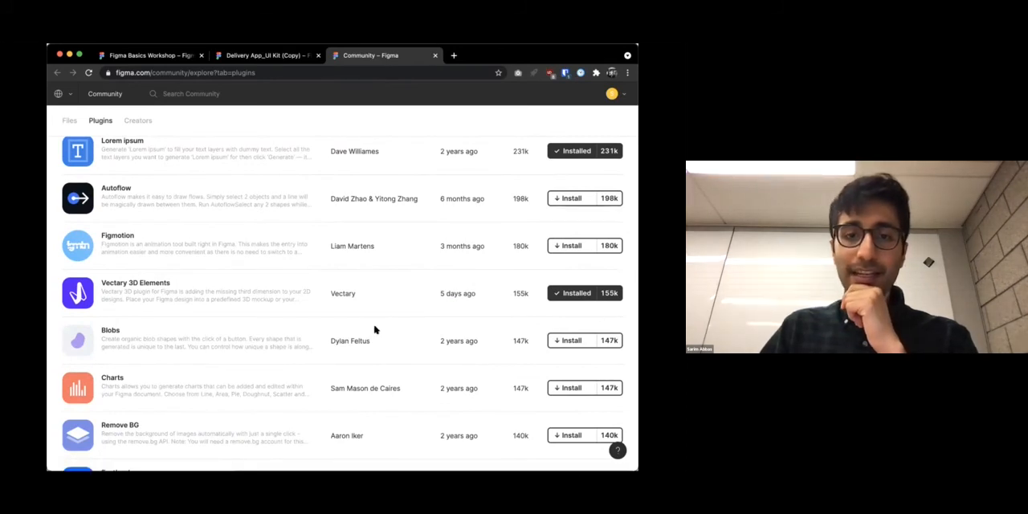
left_click(564, 340)
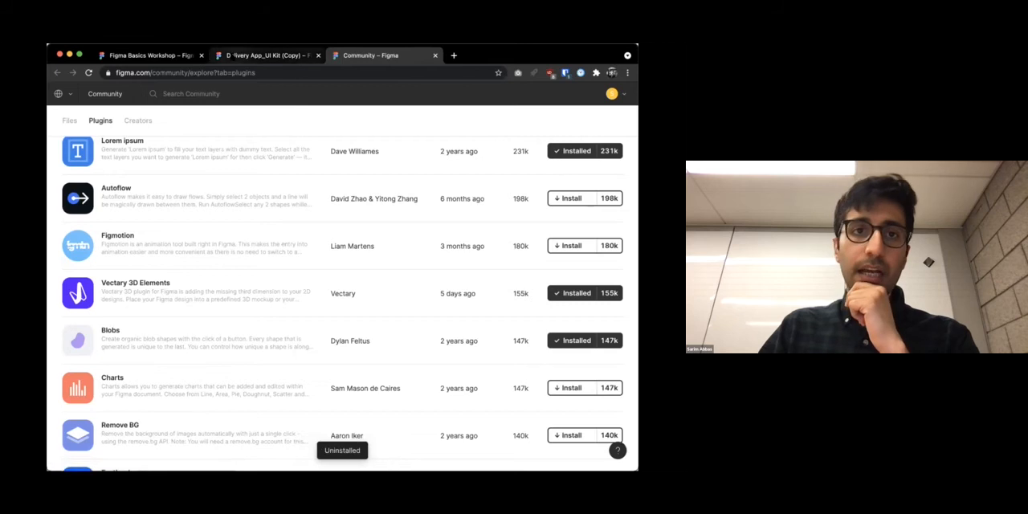
Run the Blobs plugin in the Delivery App file to generate a blob with complexity 5 and contrast 5 beside the iPhone frame
left_click(233, 56)
left_click(58, 93)
mouse_move(89, 248)
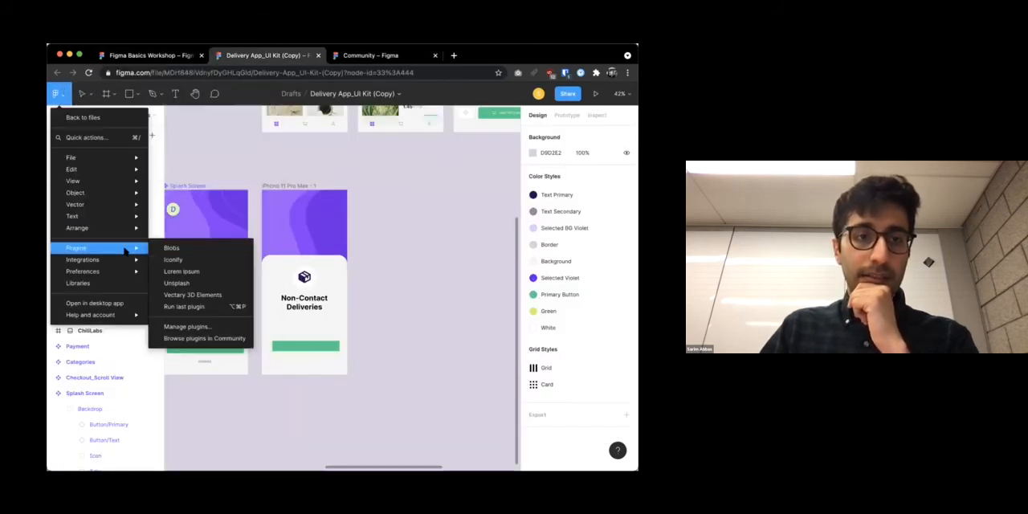
left_click(189, 249)
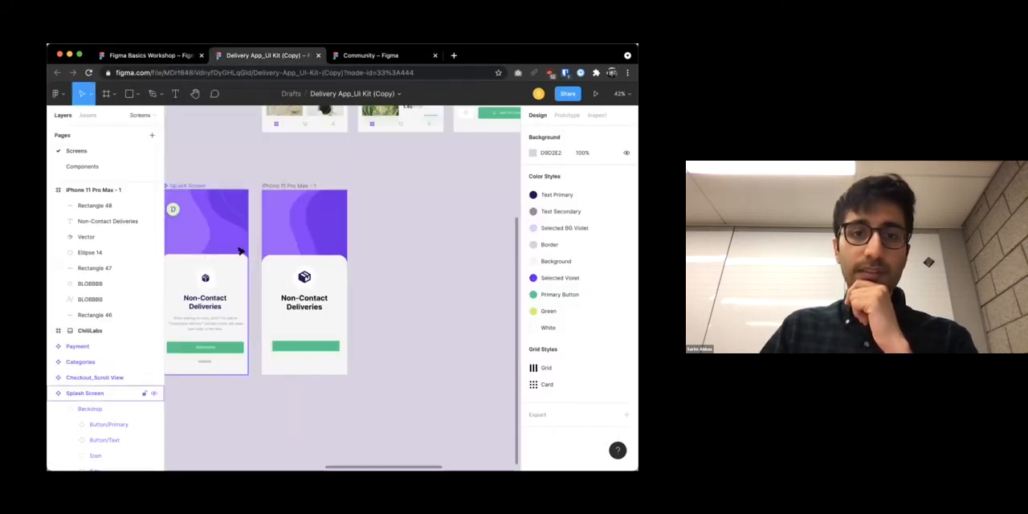
scroll(287, 253, "down", 3)
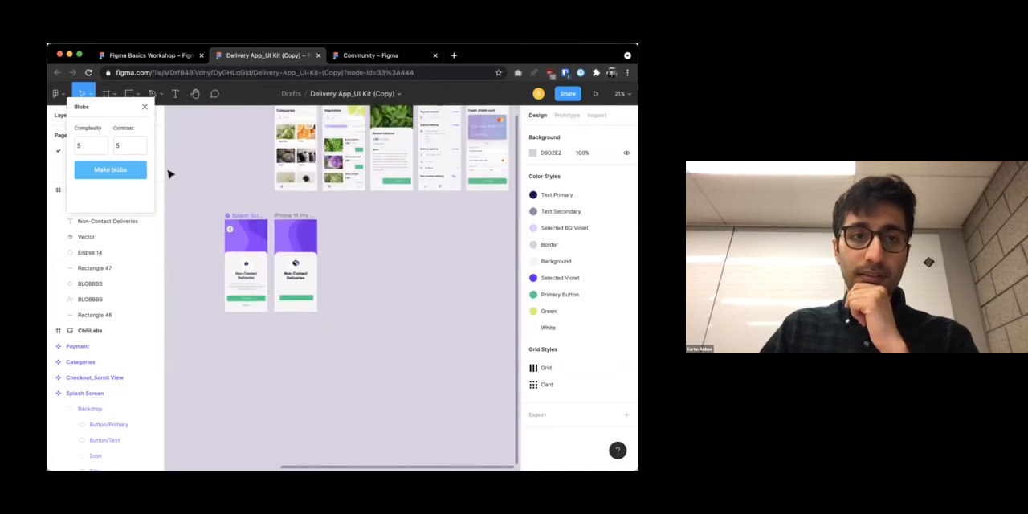
left_click_drag(96, 108, 368, 206)
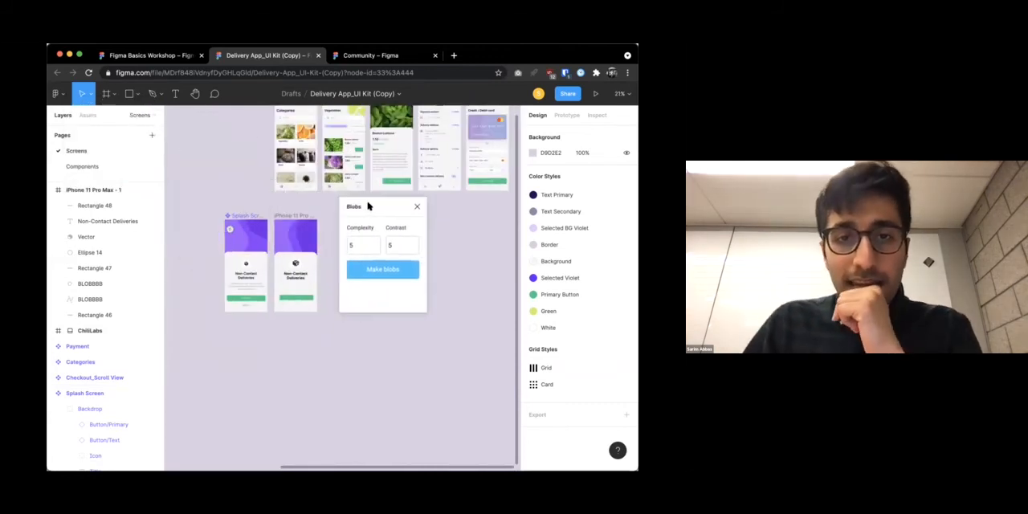
left_click(389, 272)
left_click(417, 206)
left_click_drag(389, 296, 386, 253)
Recolour the generated blob light green (6CFFA7) and delete it from the canvas
scroll(384, 254, "down", 2)
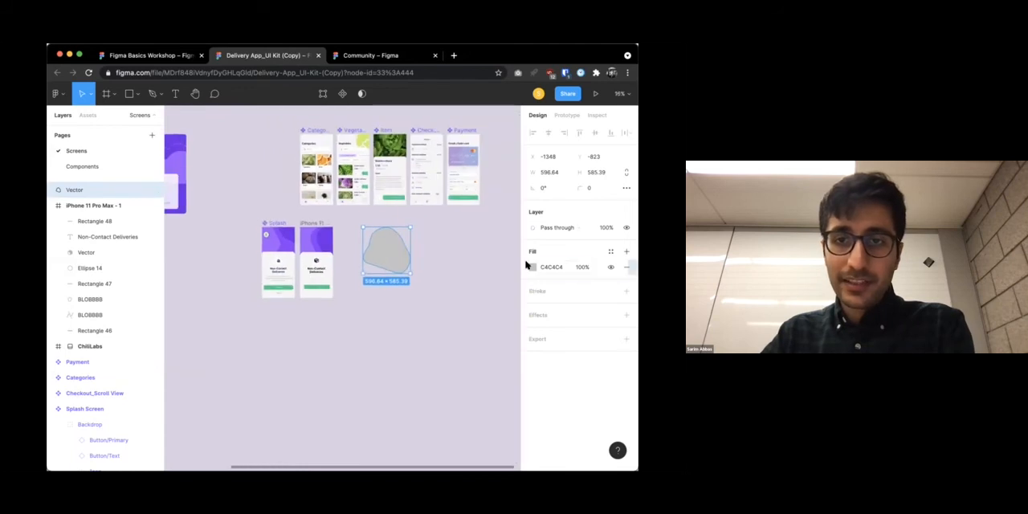
left_click(532, 267)
left_click_drag(482, 257, 465, 350)
left_click_drag(485, 287, 521, 259)
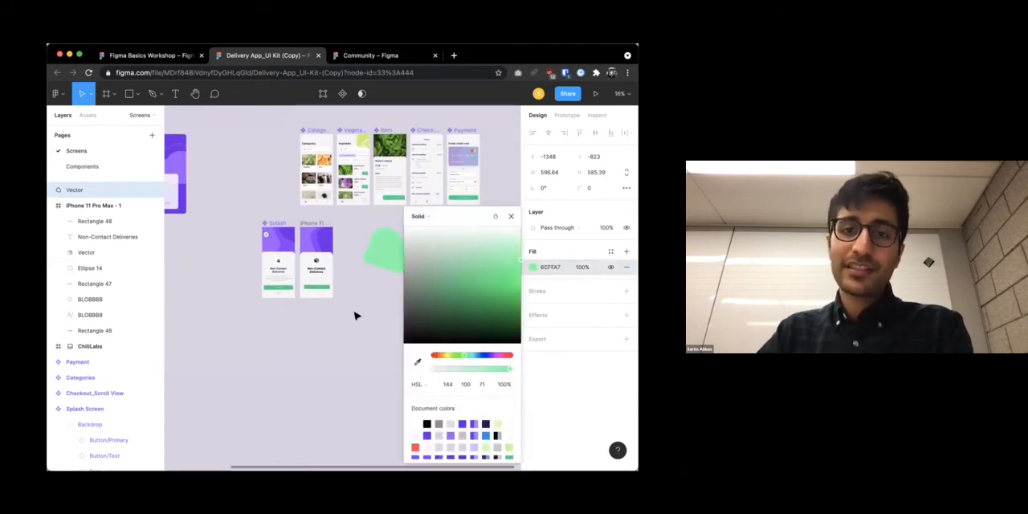
left_click(352, 360)
left_click(394, 259)
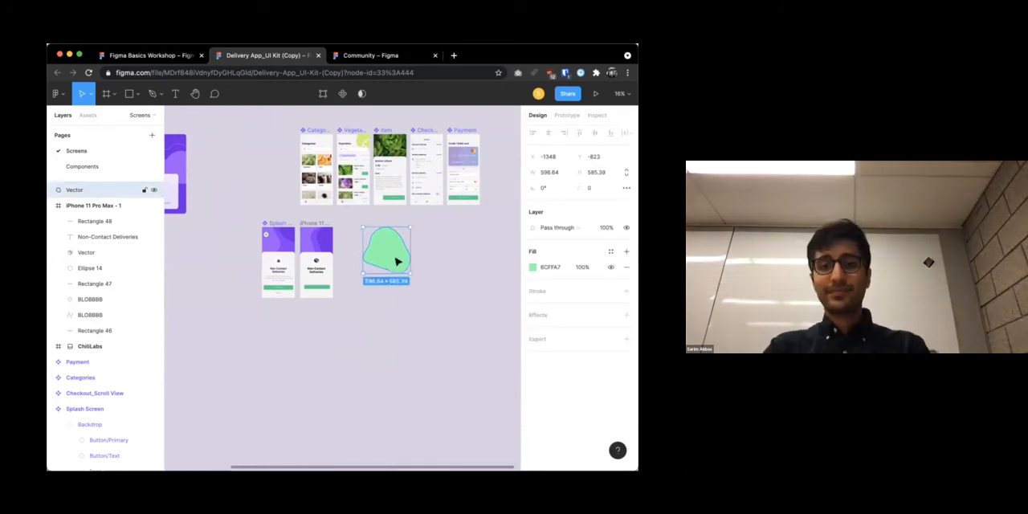
key("Delete")
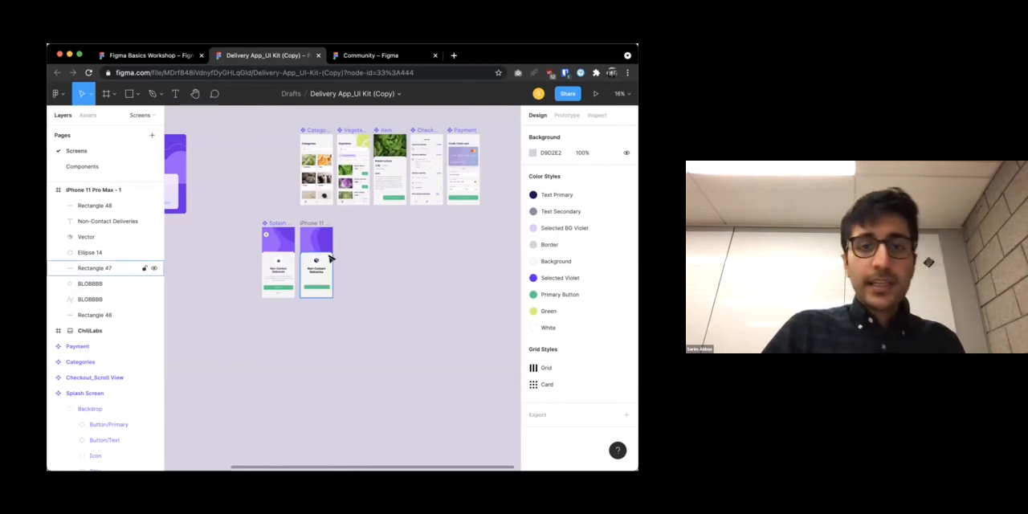
Examine the Splash Screen's Backdrop group, with its body text, ORDER NOW button and DISMISS label, against the recreated iPhone 11 Pro Max frame
scroll(329, 259, "up", 5)
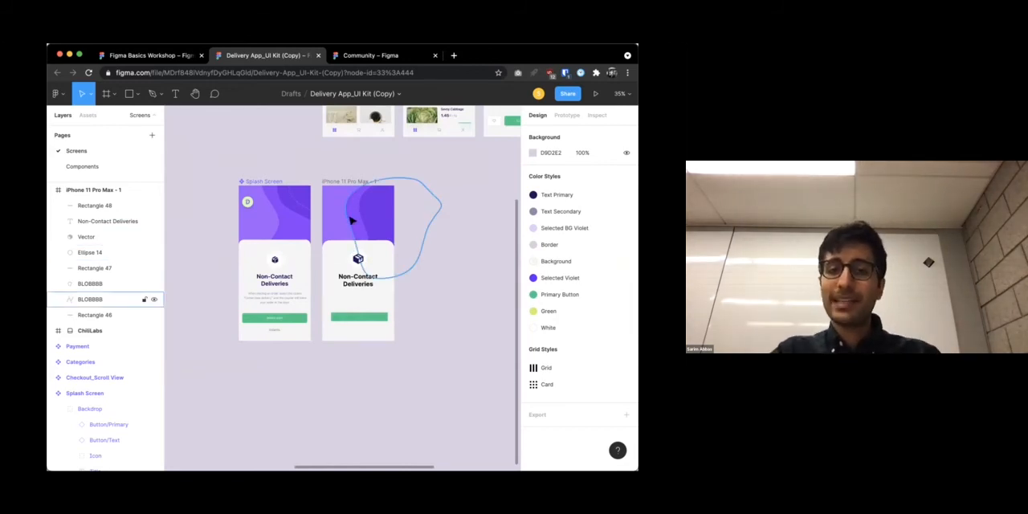
scroll(285, 287, "up", 5)
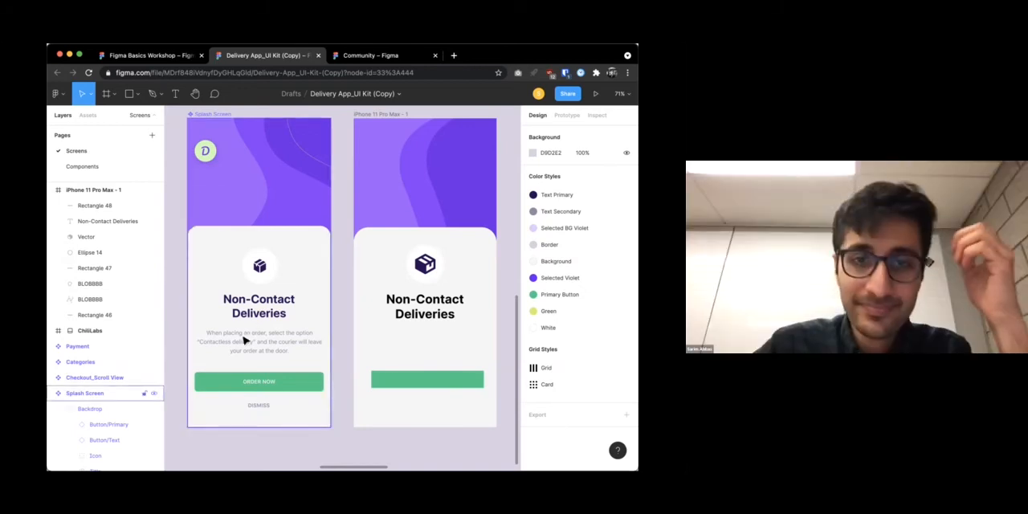
scroll(245, 335, "up", 5)
scroll(245, 336, "down", 5)
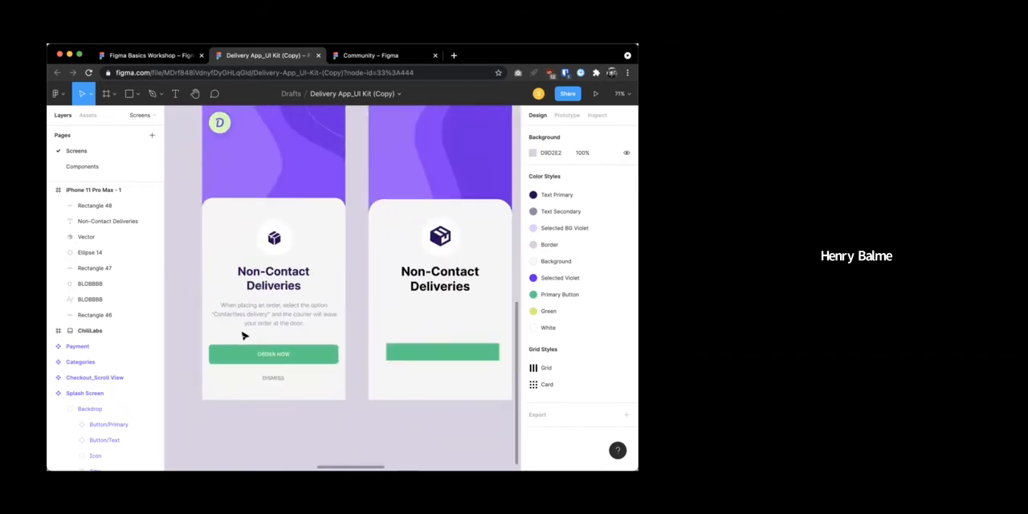
left_click(274, 346)
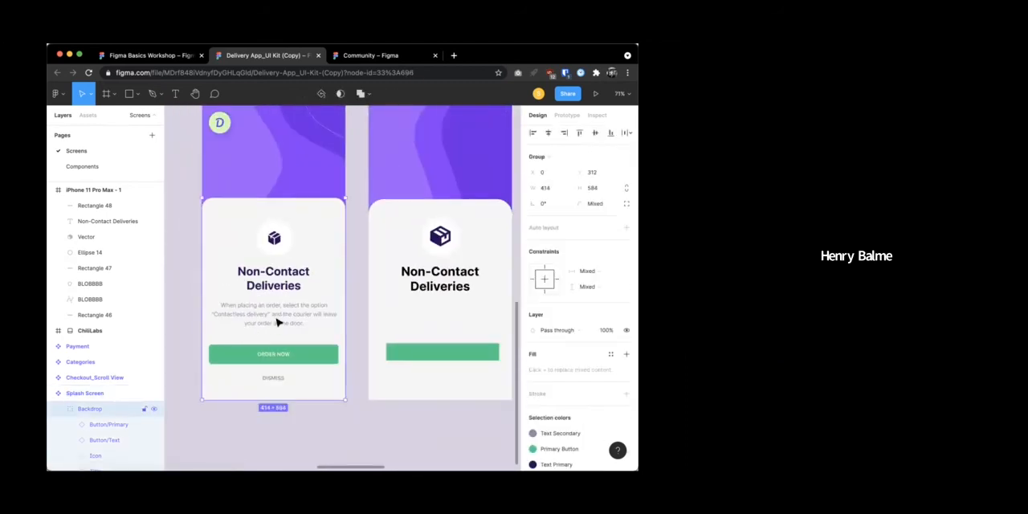
left_click(184, 337)
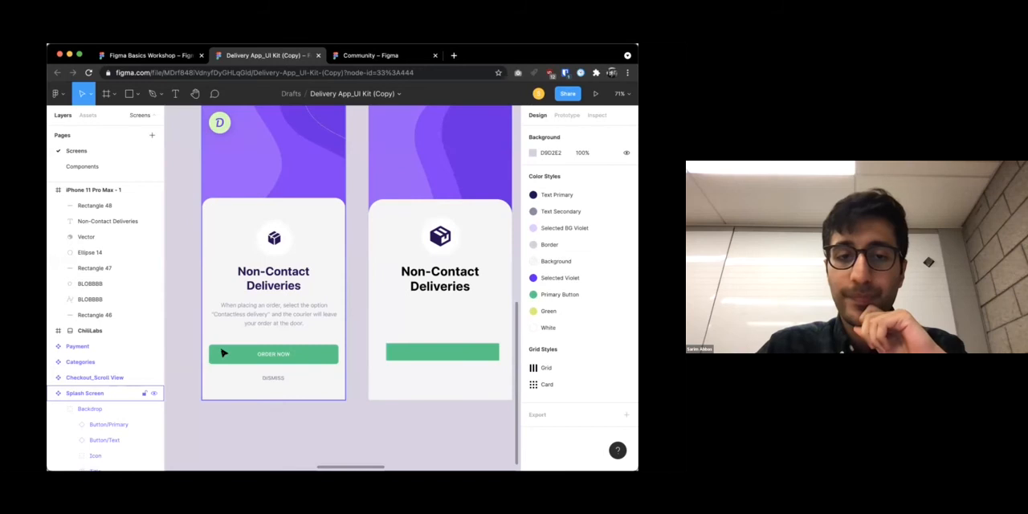
scroll(217, 366, "down", 3)
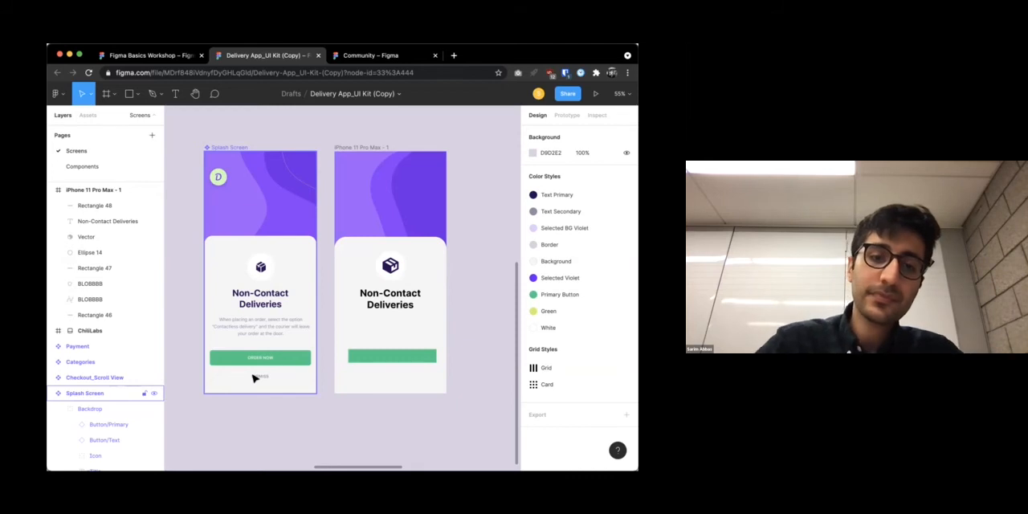
scroll(257, 367, "up", 5)
right_click(255, 366)
left_click(201, 387)
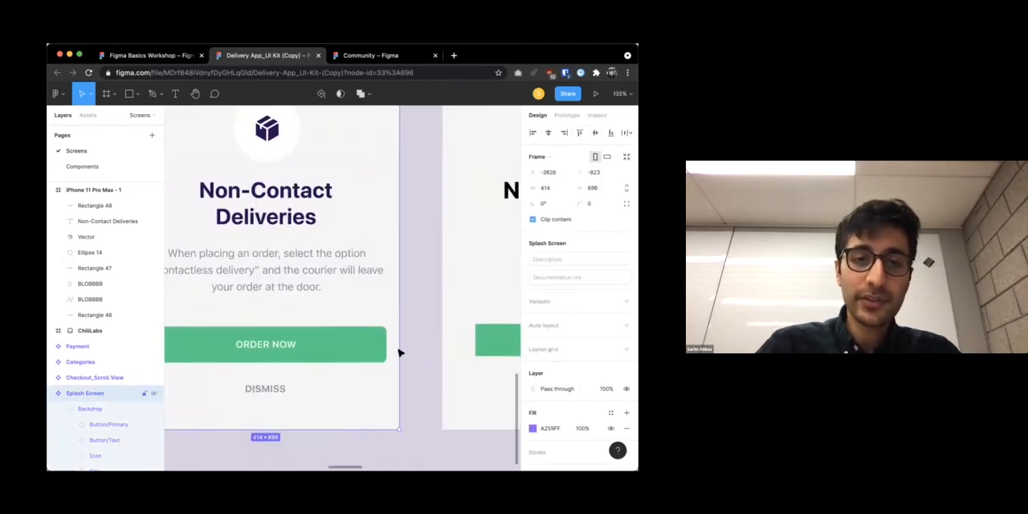
left_click(457, 366)
left_click(434, 378)
scroll(426, 376, "left", 1)
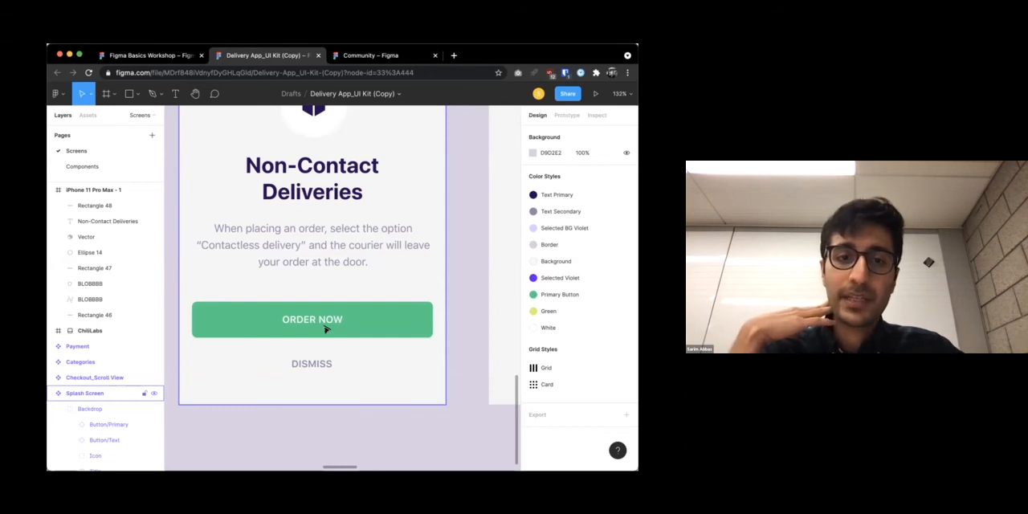
left_click(329, 333)
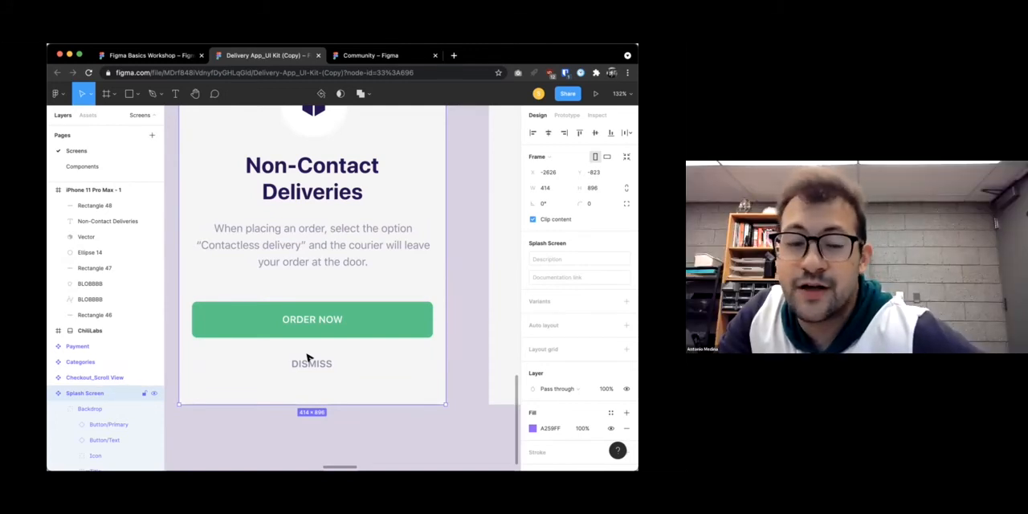
scroll(350, 281, "down", 3)
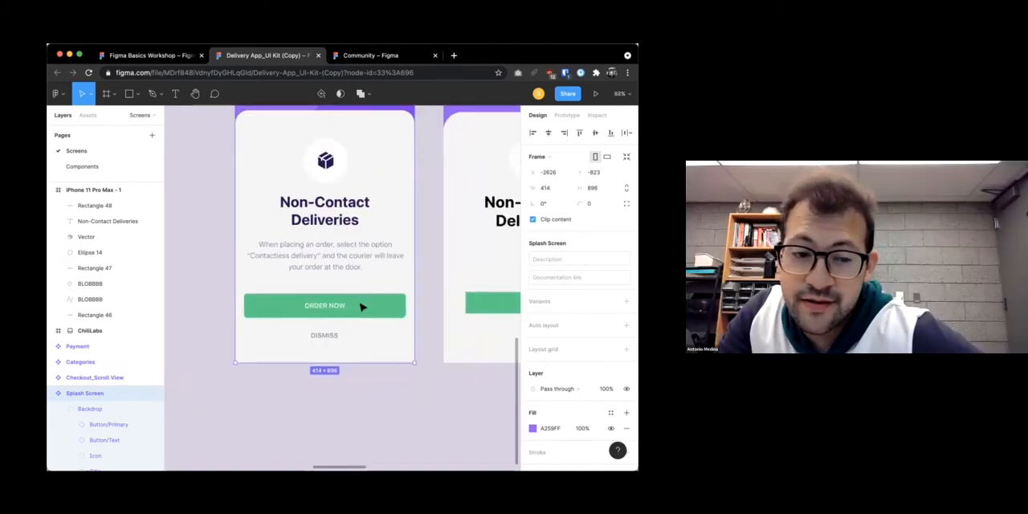
left_click(394, 305)
scroll(405, 306, "right", 3)
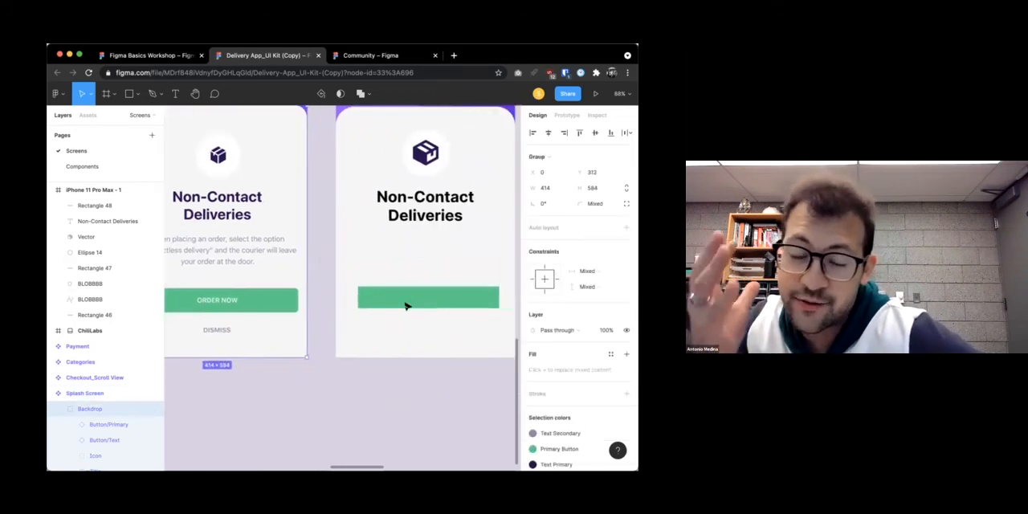
Add a drop shadow to the ORDER NOW button on the Splash Screen
left_click(272, 306)
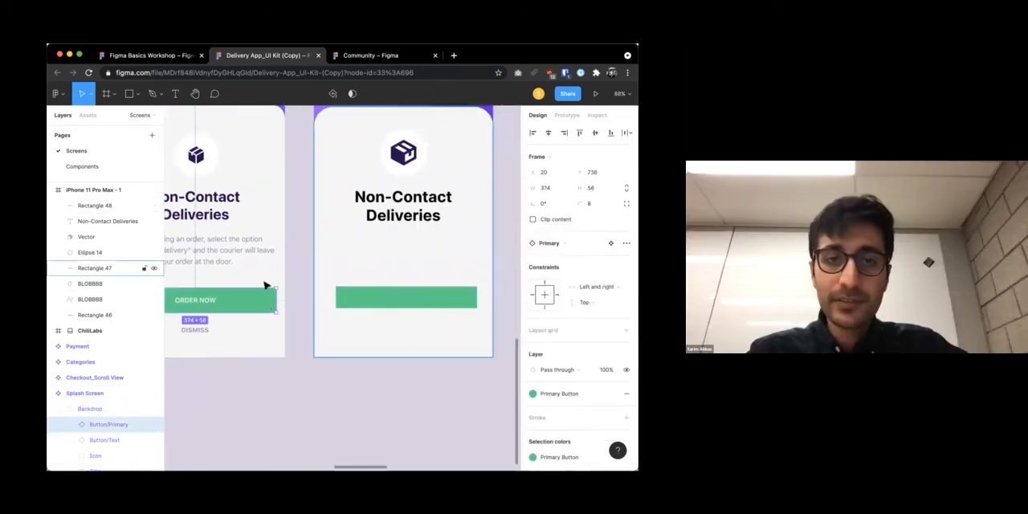
scroll(505, 361, "left", 3)
scroll(509, 371, "down", 3)
scroll(543, 383, "down", 3)
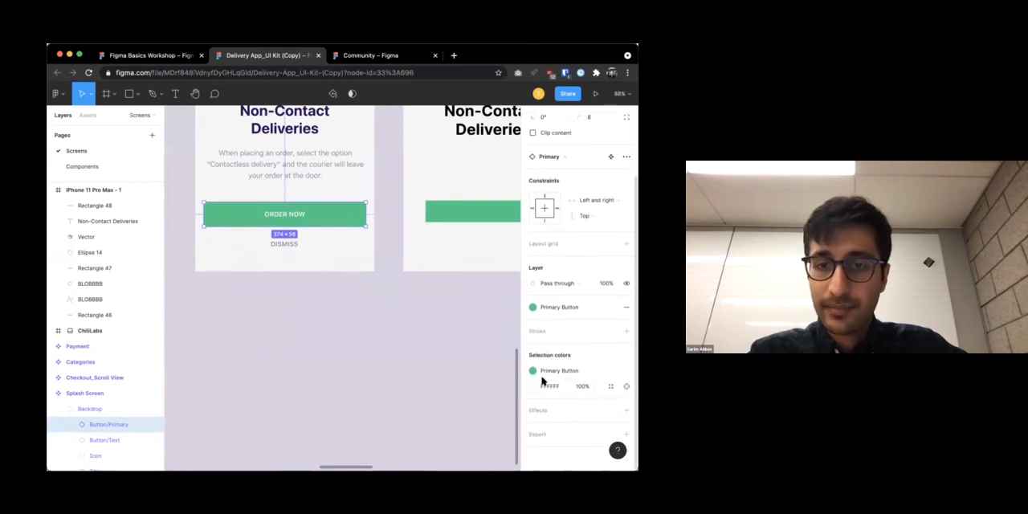
left_click(394, 355)
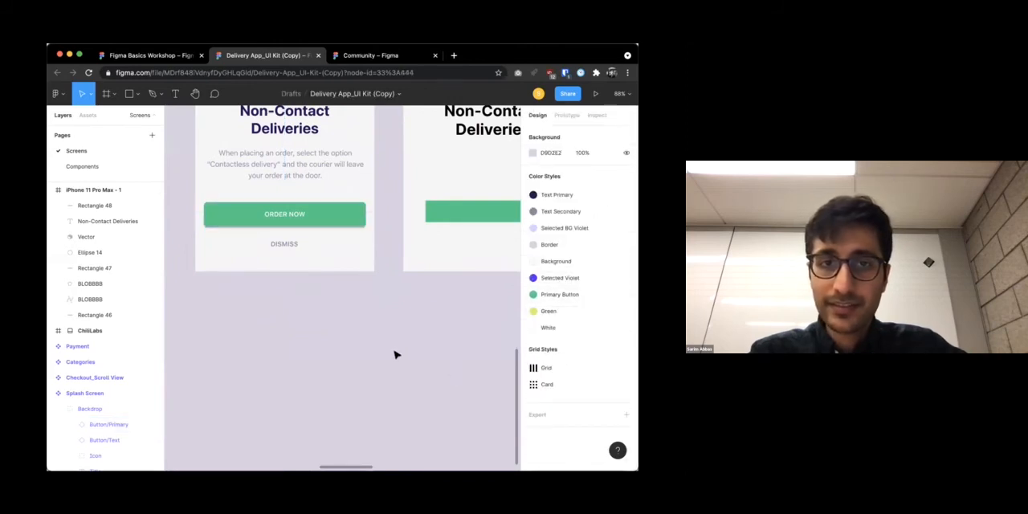
scroll(395, 354, "up", 3)
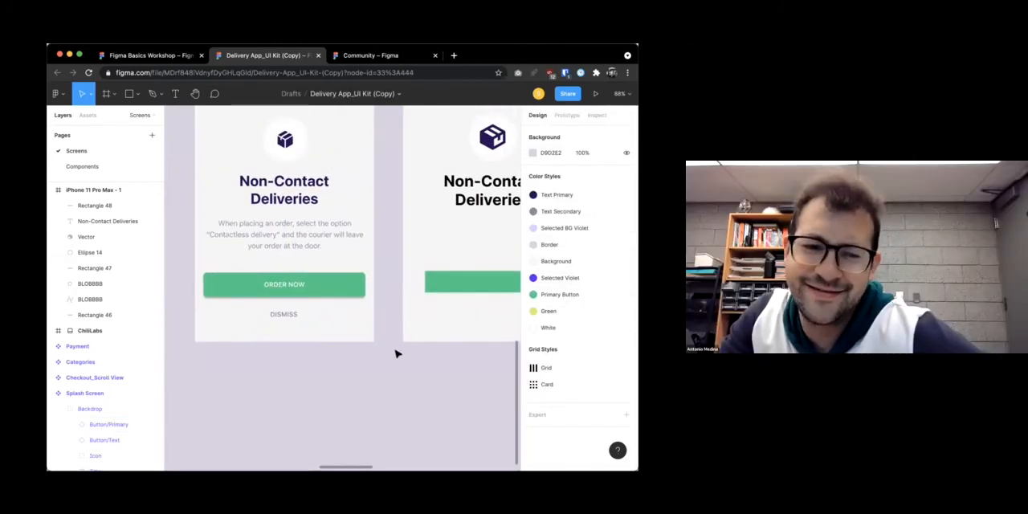
scroll(395, 354, "up", 2)
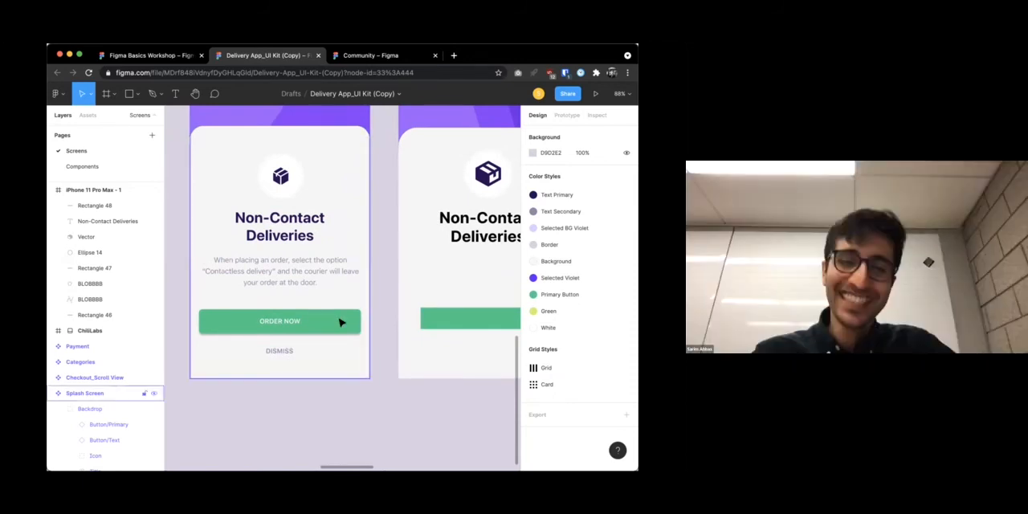
Add a second drop shadow effect to the ORDER NOW button on the Splash Screen
left_click(340, 322)
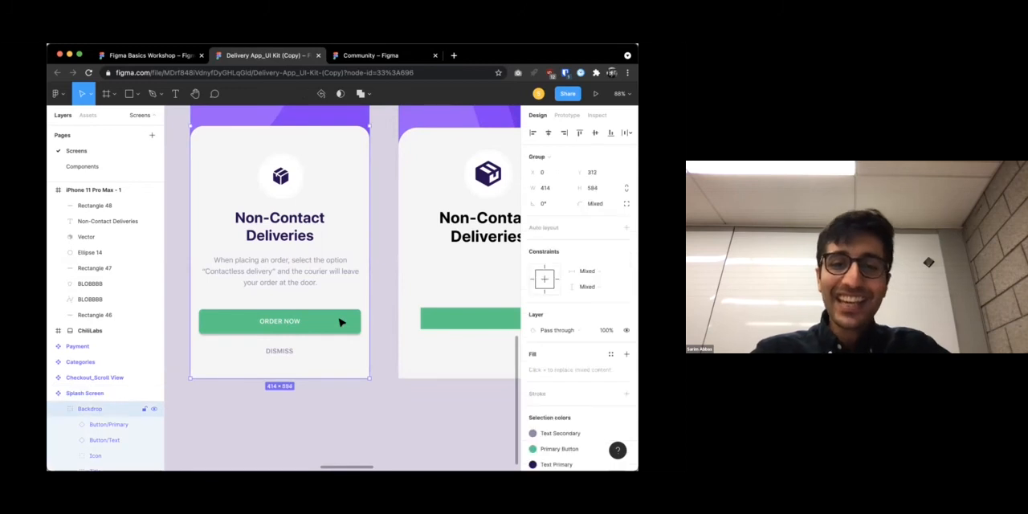
scroll(558, 353, "down", 3)
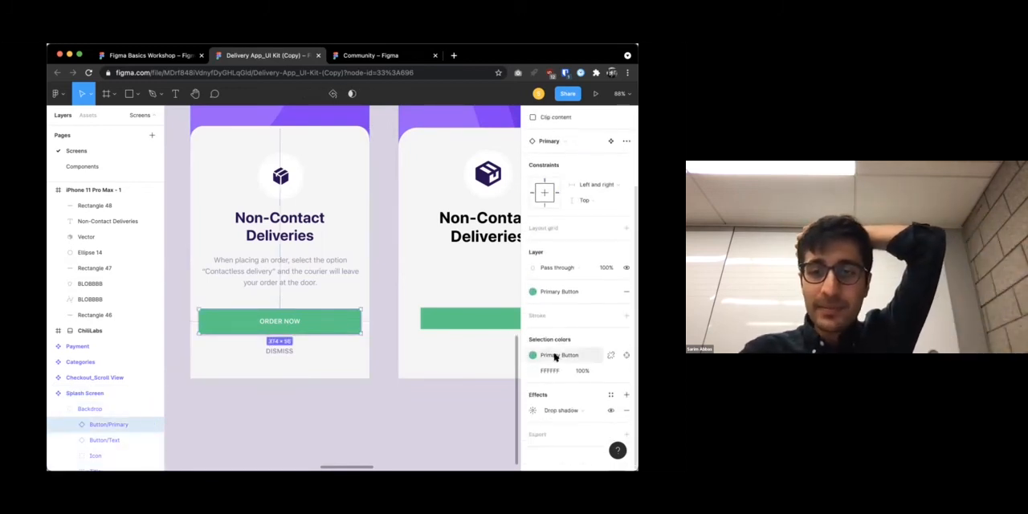
left_click(627, 394)
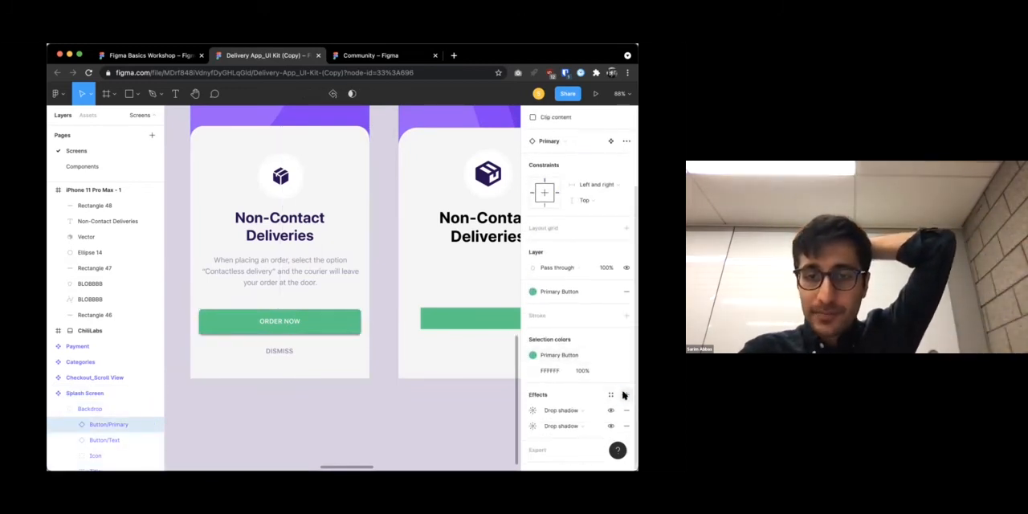
left_click(574, 426)
left_click(582, 425)
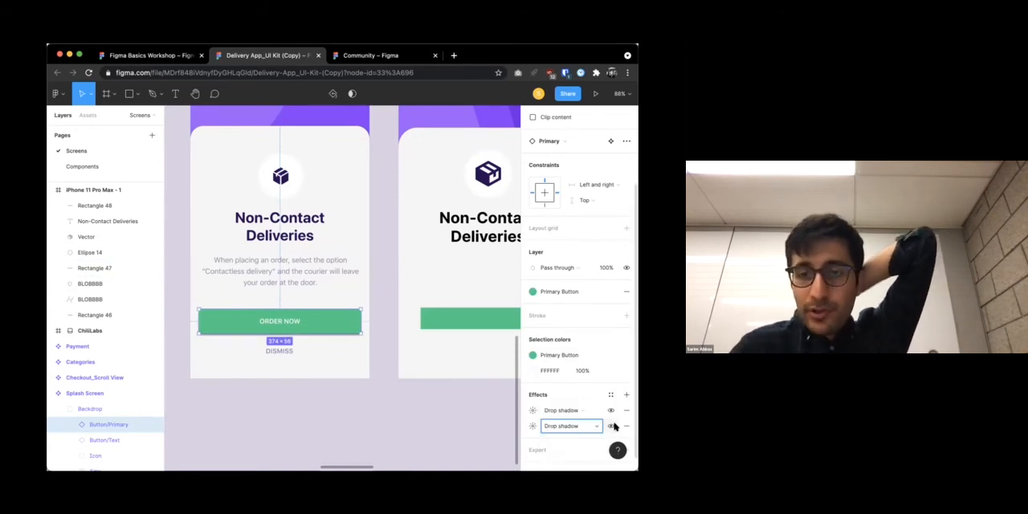
left_click(580, 410)
left_click(580, 410)
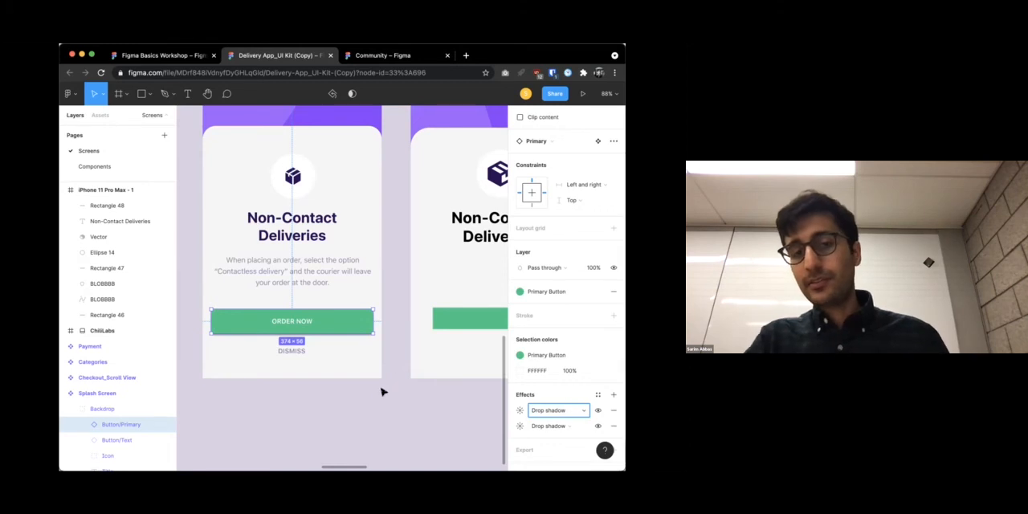
Set the first drop shadow of the ORDER NOW button to X 10, Y 10 and blur 20
left_click(402, 329)
left_click(326, 330)
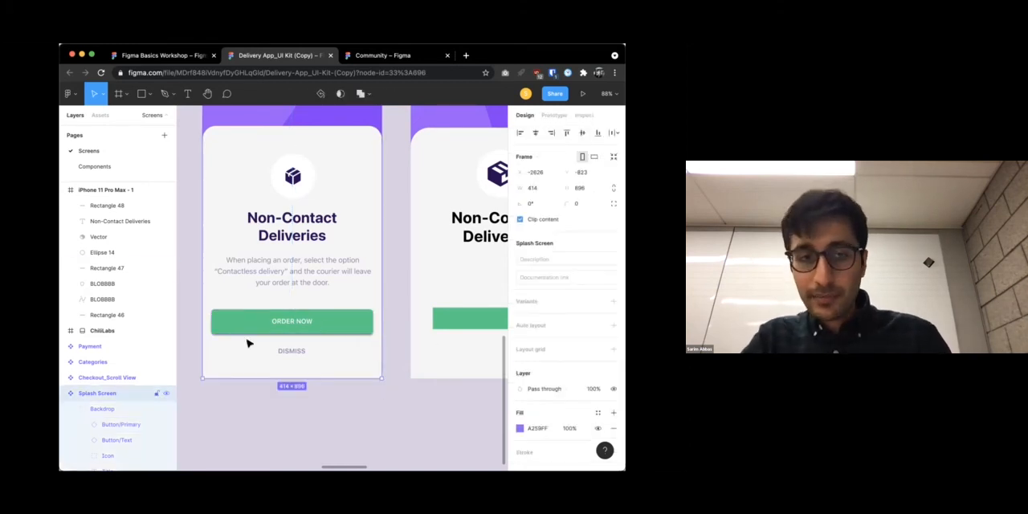
left_click(299, 339)
left_click(333, 328)
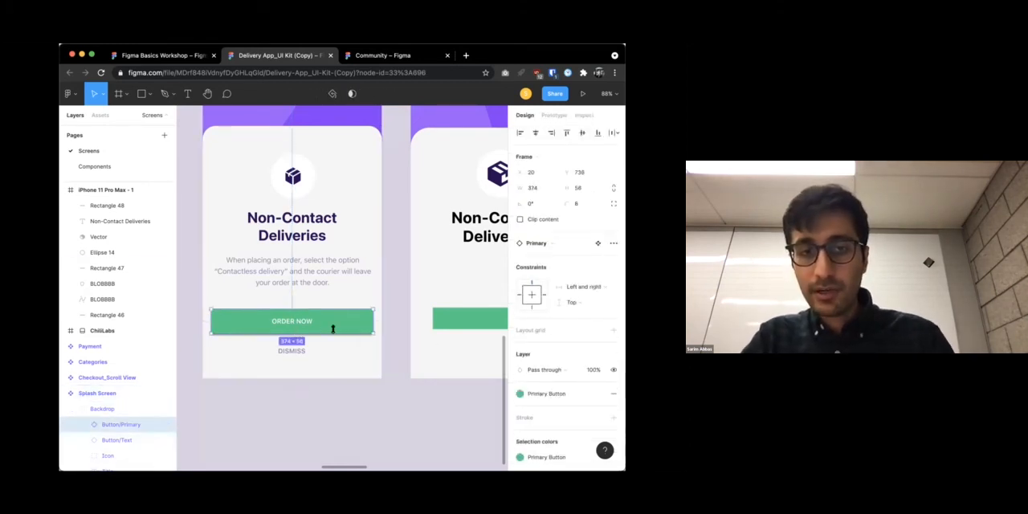
scroll(565, 406, "down", 3)
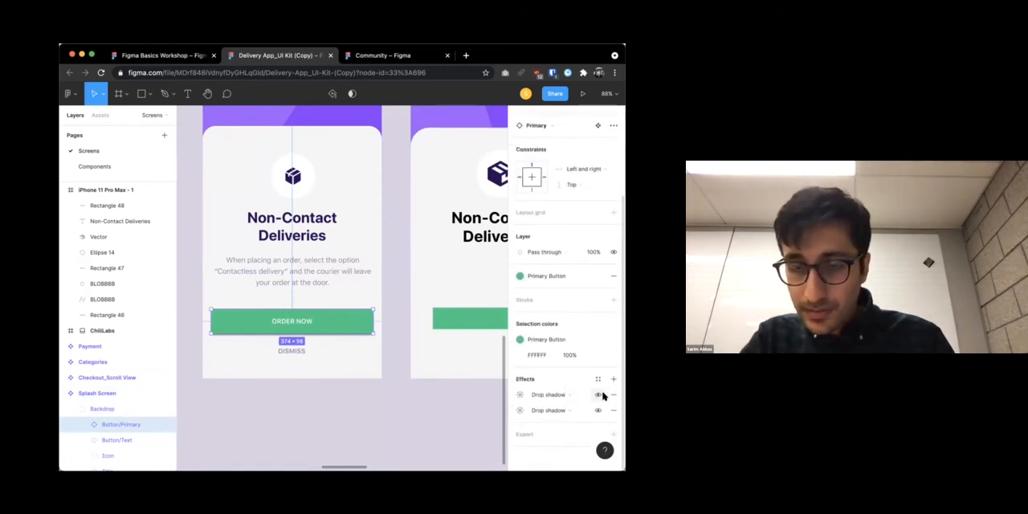
left_click(552, 394)
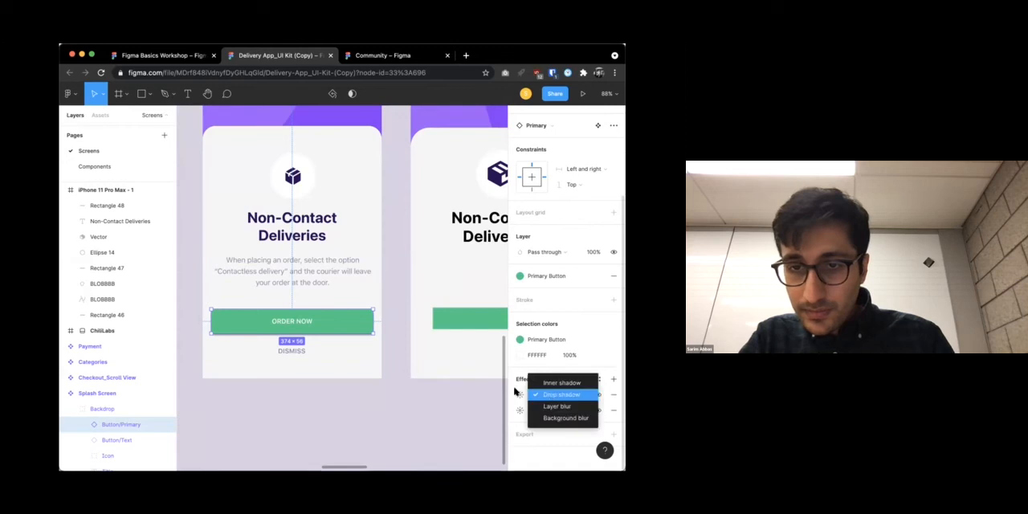
left_click(515, 394)
left_click(515, 394)
left_click(520, 395)
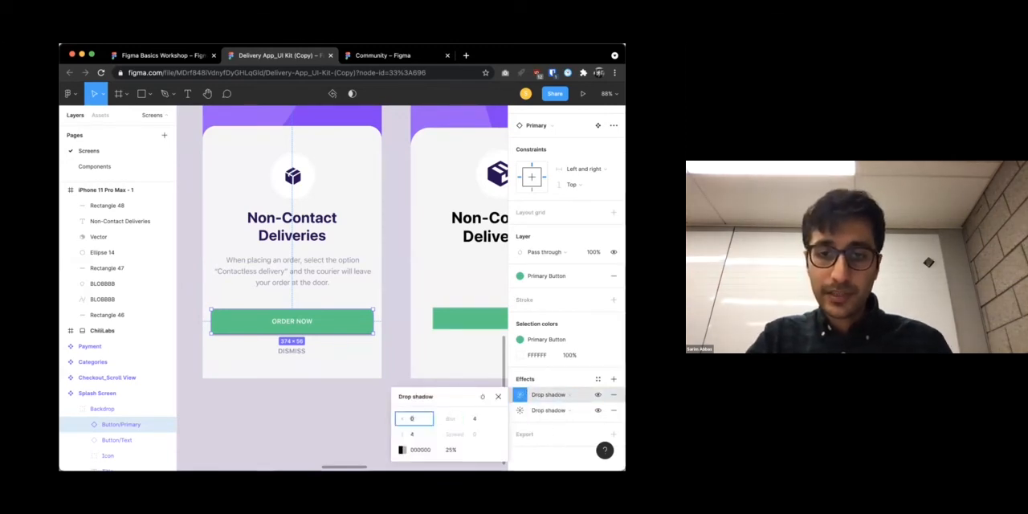
type("10")
key("Return")
left_click(413, 433)
type("10")
key("Return")
left_click(471, 420)
type("20")
key("Return")
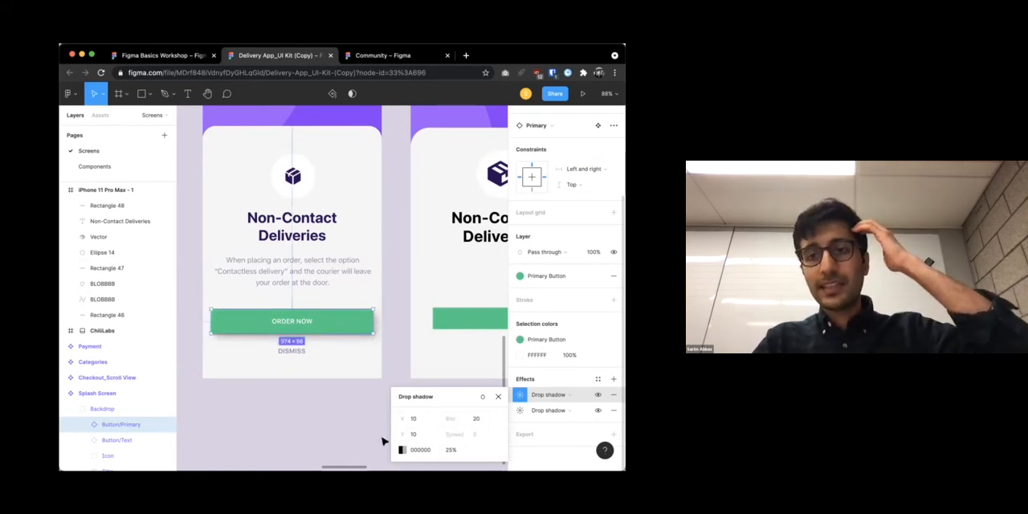
Set the drop shadow's X offset to 0 and inspect the ORDER NOW button's shadow up close
left_click(415, 419)
type("0")
left_click(334, 434)
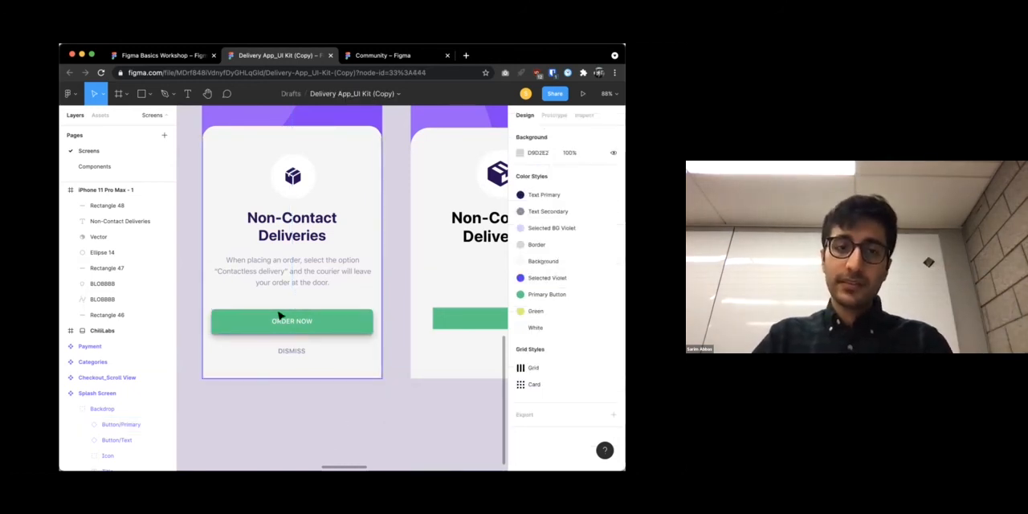
scroll(236, 332, "up", 10)
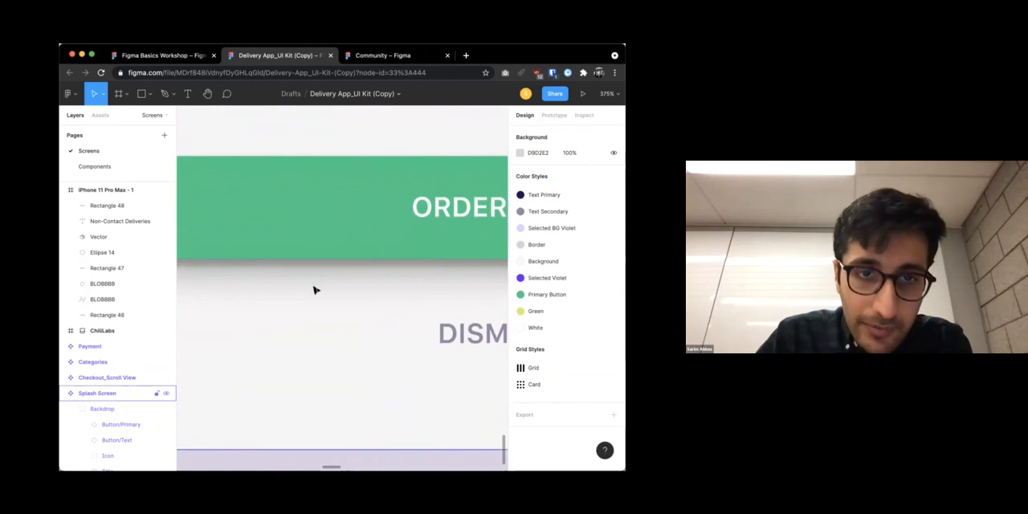
scroll(314, 290, "down", 10)
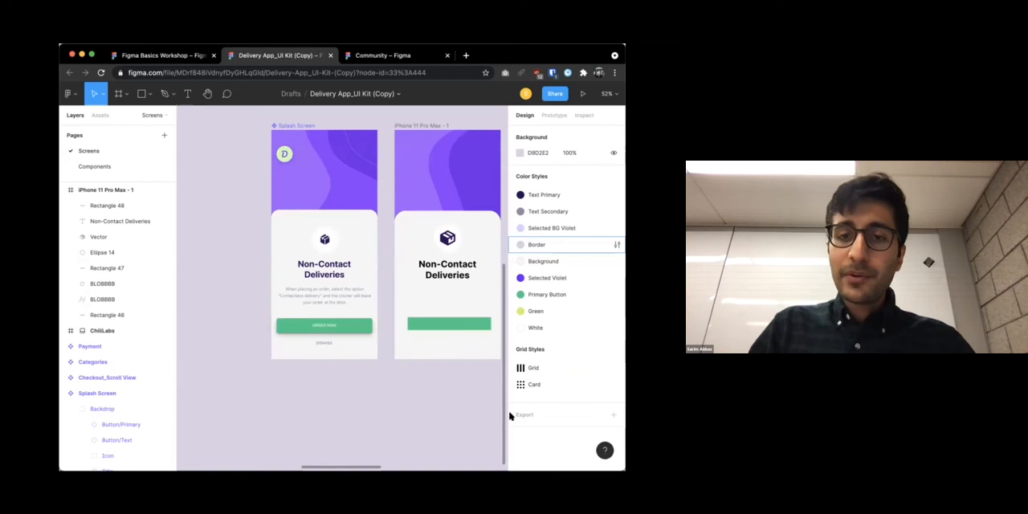
Move the iPhone 11 Pro Max - 1 frame to an empty canvas area away from the kit's screens and switch to prototype mode
scroll(413, 340, "right", 3)
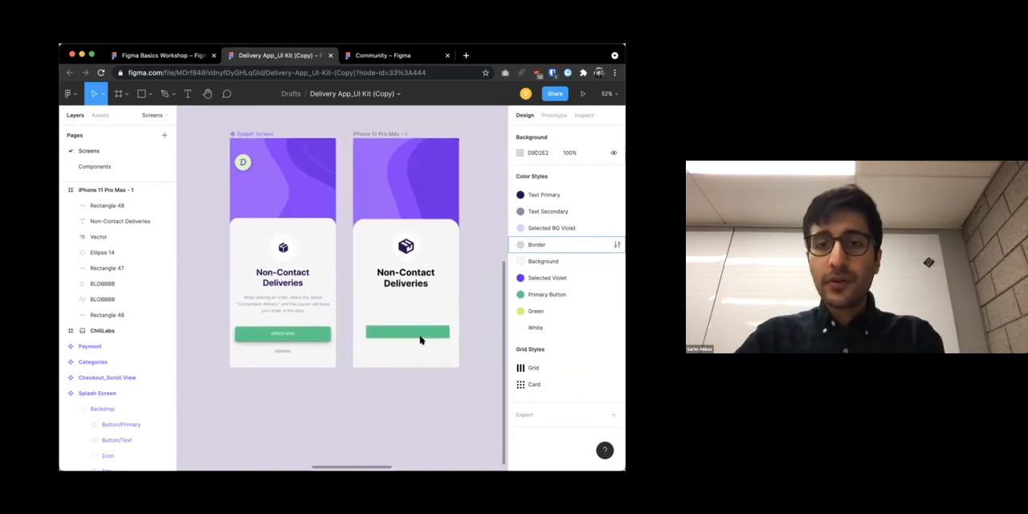
scroll(419, 340, "down", 5)
scroll(357, 296, "right", 3)
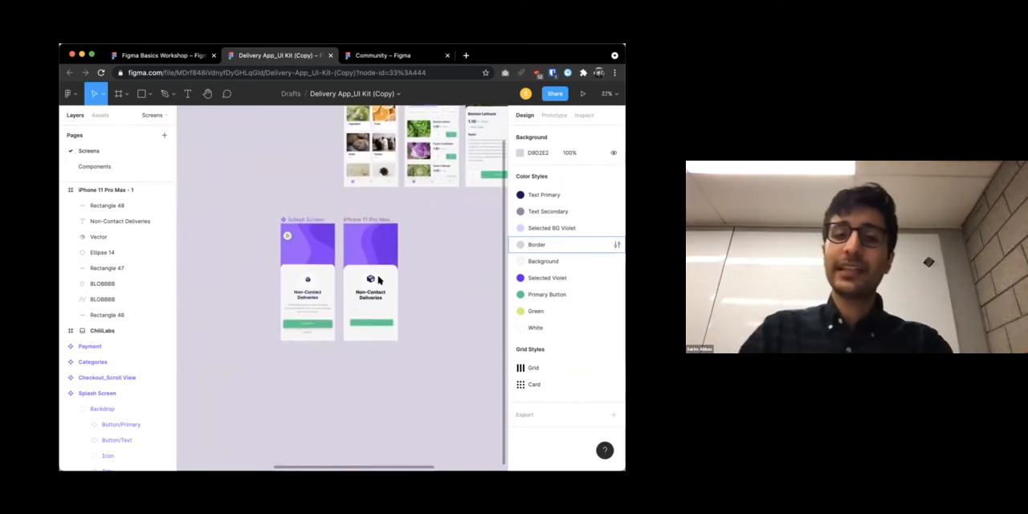
scroll(392, 282, "right", 4)
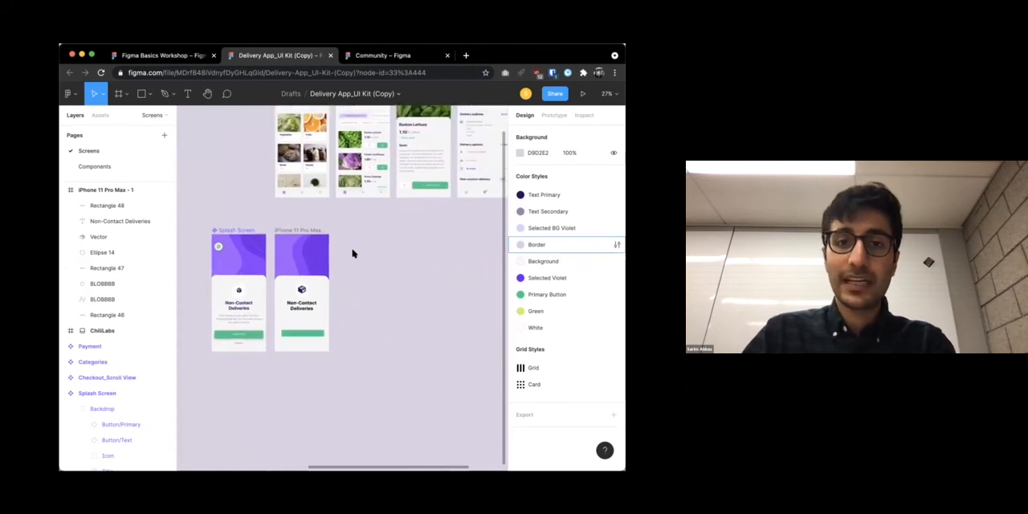
left_click_drag(305, 232, 377, 231)
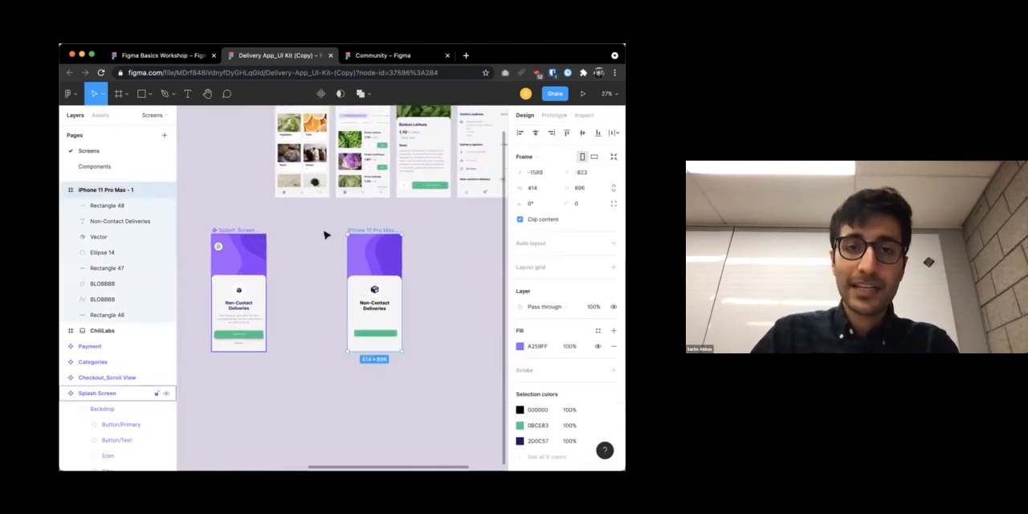
scroll(385, 200, "up", 3)
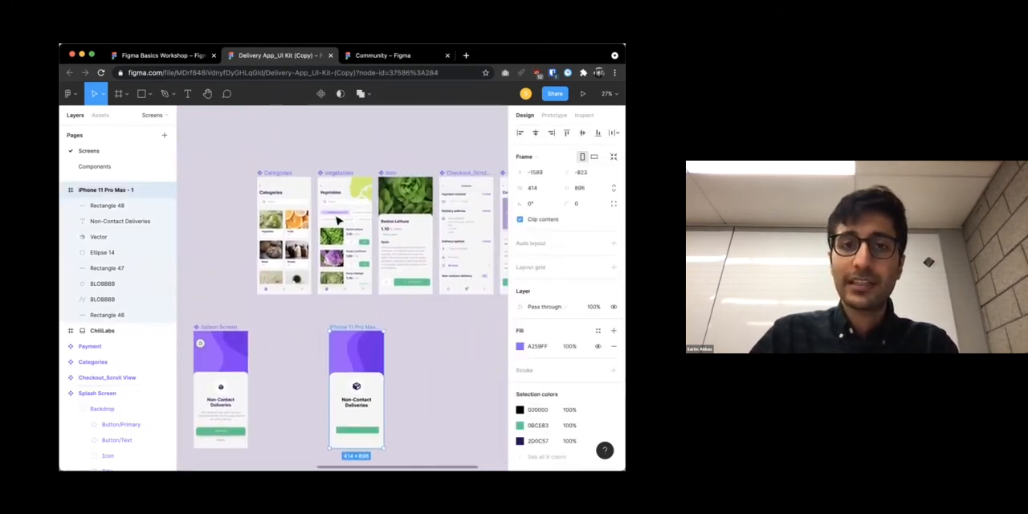
scroll(341, 285, "down", 3)
scroll(342, 285, "left", 2)
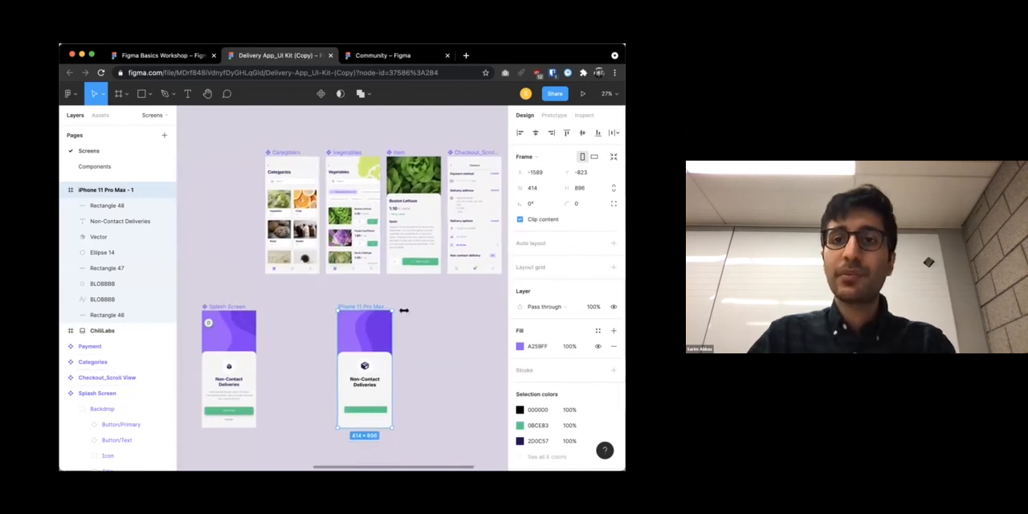
left_click(554, 115)
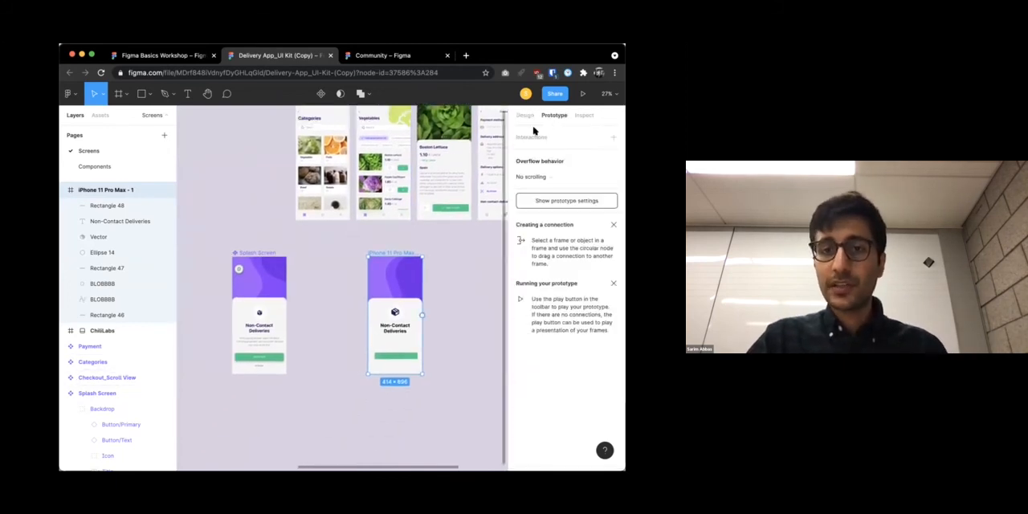
scroll(372, 225, "right", 4)
scroll(372, 225, "down", 3)
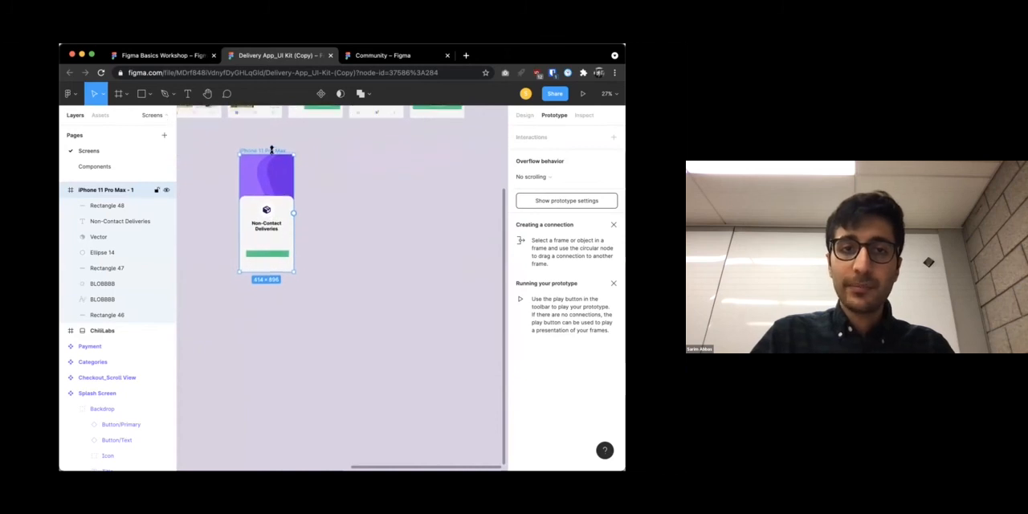
left_click_drag(256, 153, 298, 268)
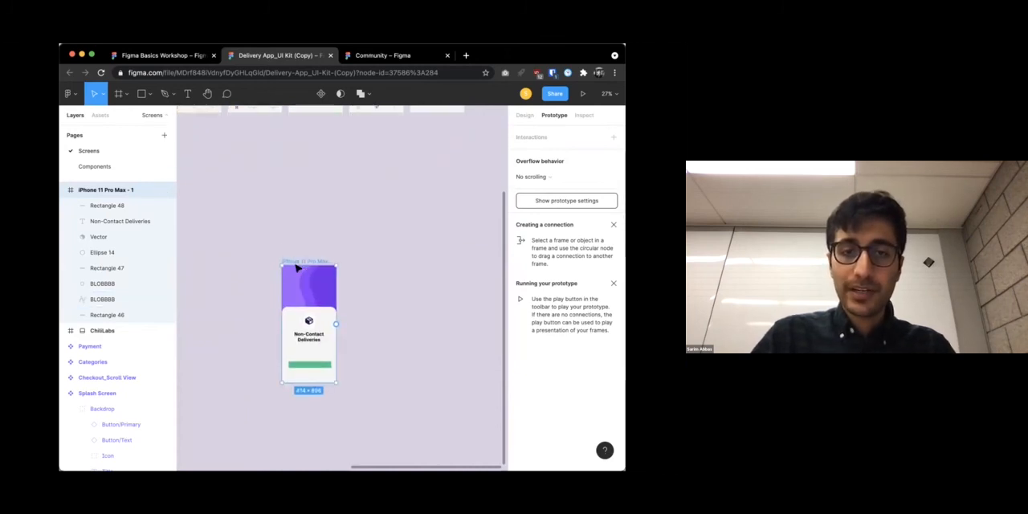
Duplicate the iPhone 11 Pro Max - 1 frame beside the original and change the copy's heading to "Home Page"
scroll(296, 269, "up", 3)
key("super+v")
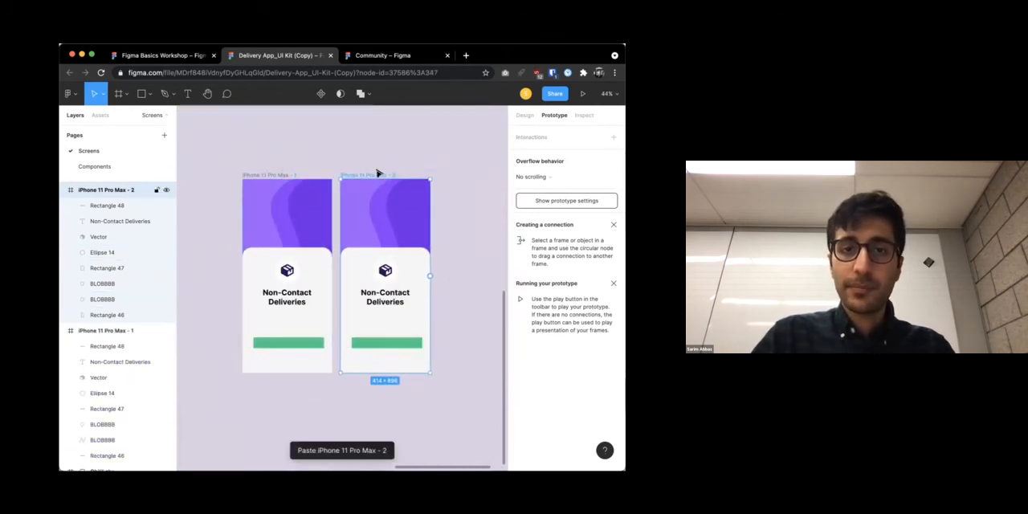
double_click(380, 300)
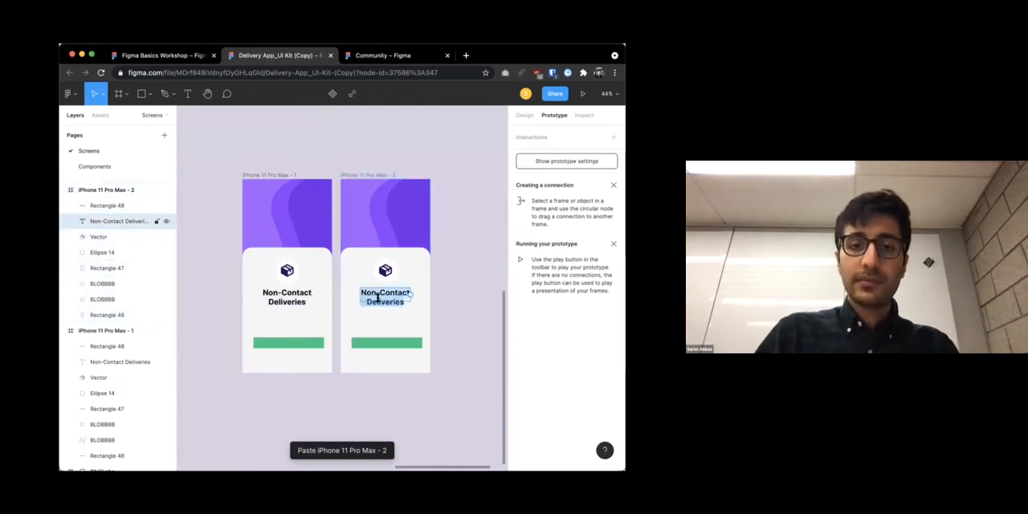
type("Home Page")
Delete the icon, circle, white card and green button from the duplicated frame, and move its Home Page heading near the frame's top edge
left_click(385, 269)
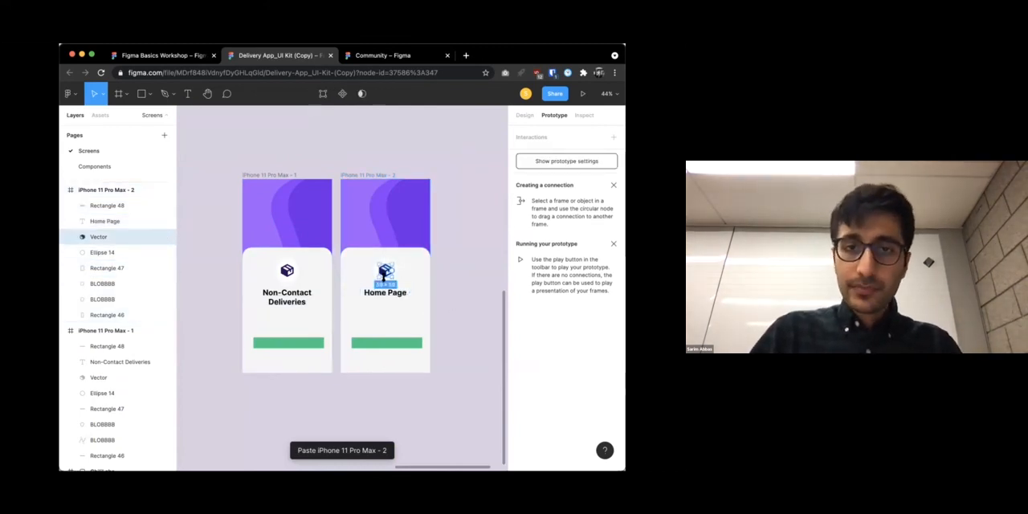
key("Delete")
key("Delete")
left_click(410, 274)
left_click_drag(410, 274, 413, 193)
left_click_drag(386, 289, 384, 236)
key("Delete")
left_click_drag(385, 293, 388, 208)
left_click(380, 343)
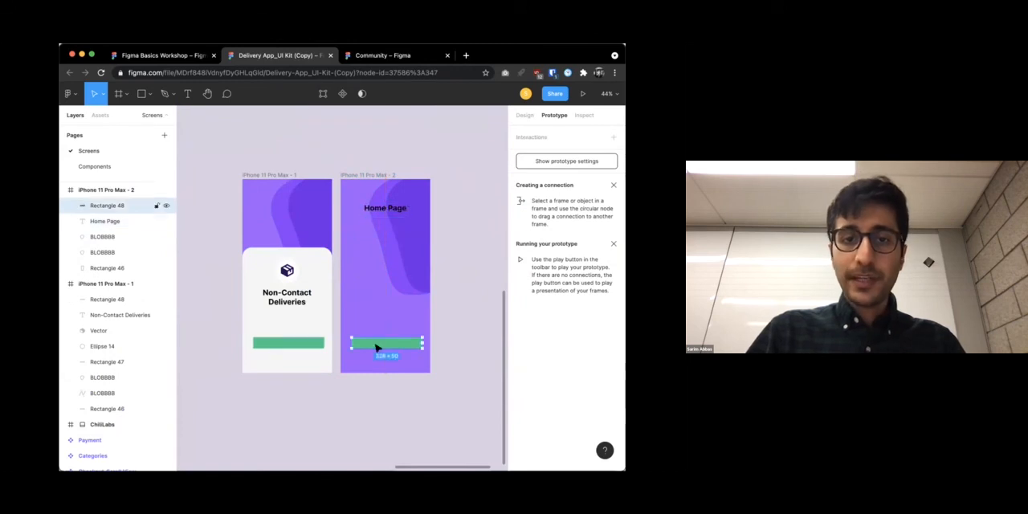
key("Delete")
Add the text label "SIGN UP" on the green button of the iPhone 11 Pro Max - 1 frame
left_click(289, 344)
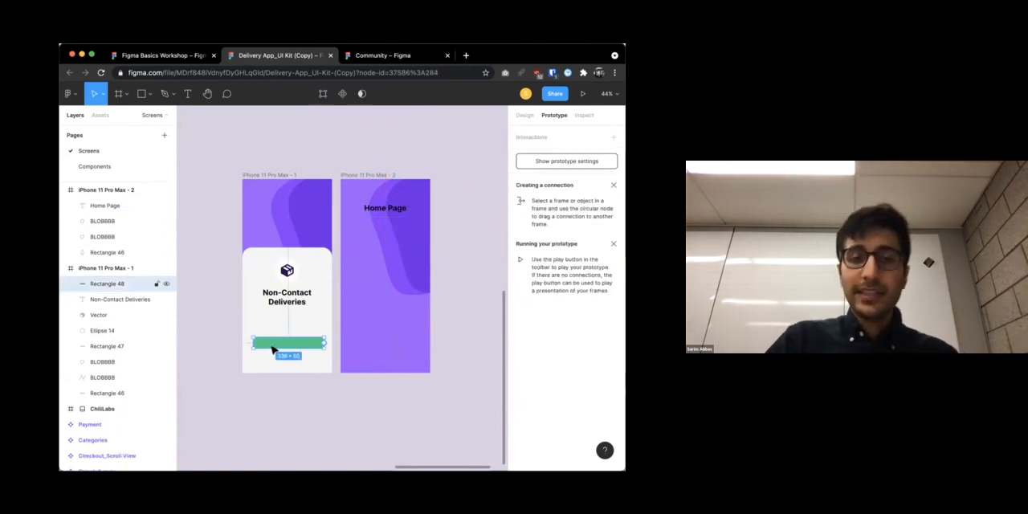
left_click(188, 93)
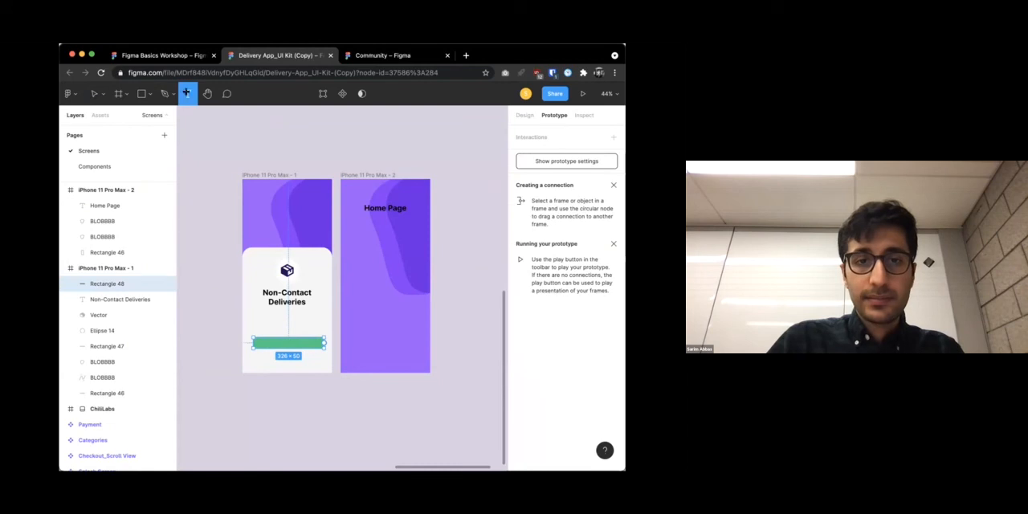
left_click(280, 344)
type("SIGN UP")
key("Escape")
left_click(330, 400)
left_click(284, 346)
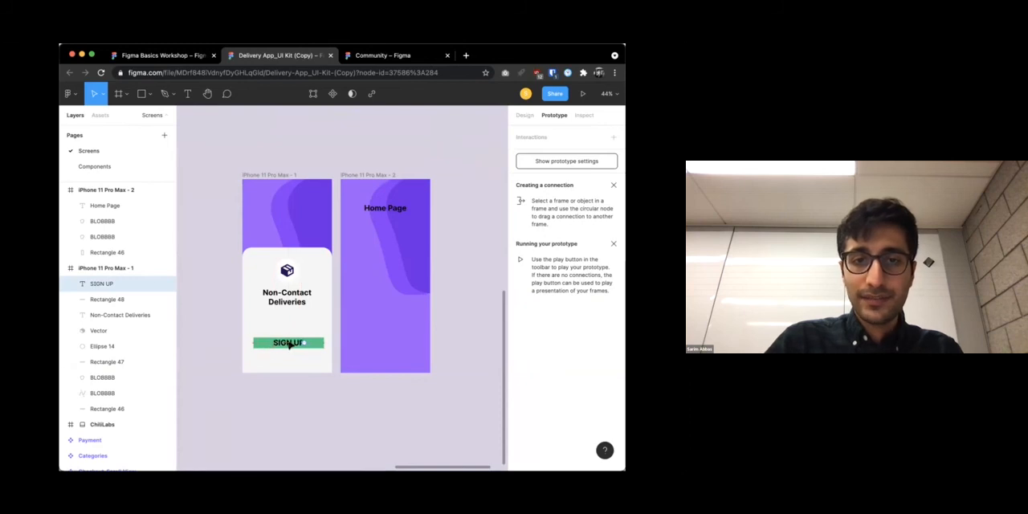
Look through the Design, Inspect and Prototype modes and check which elements of the iPhone 11 Pro Max - 1 frame offer a connection point
left_click(292, 364)
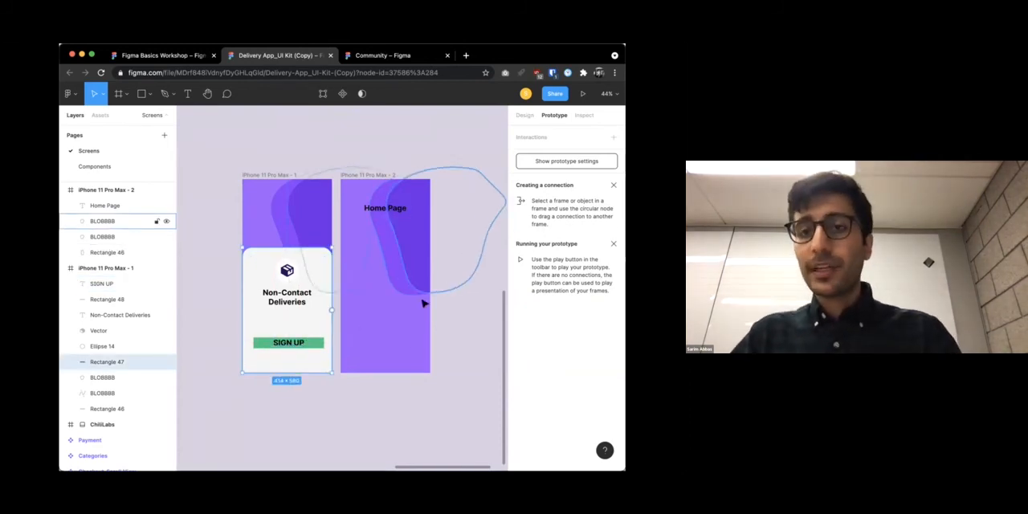
left_click(423, 386)
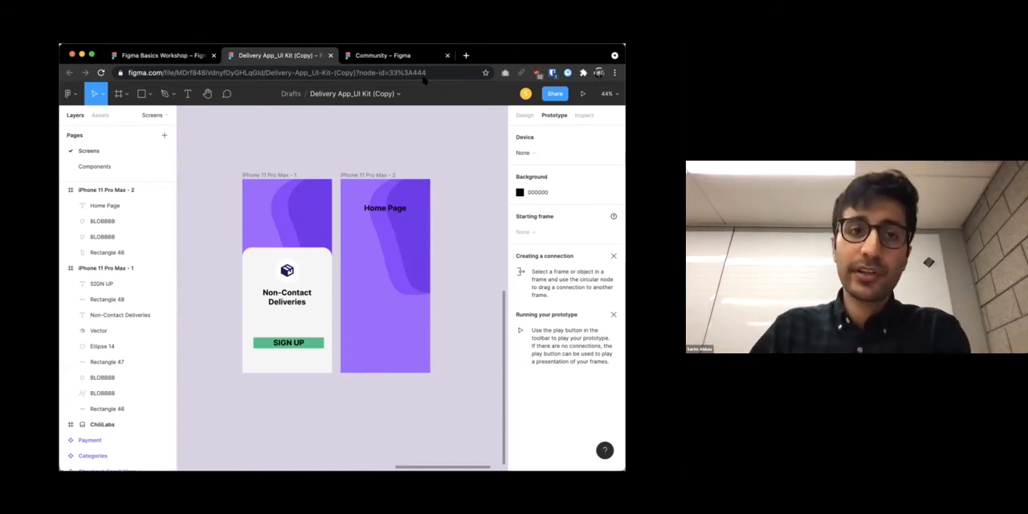
left_click(523, 116)
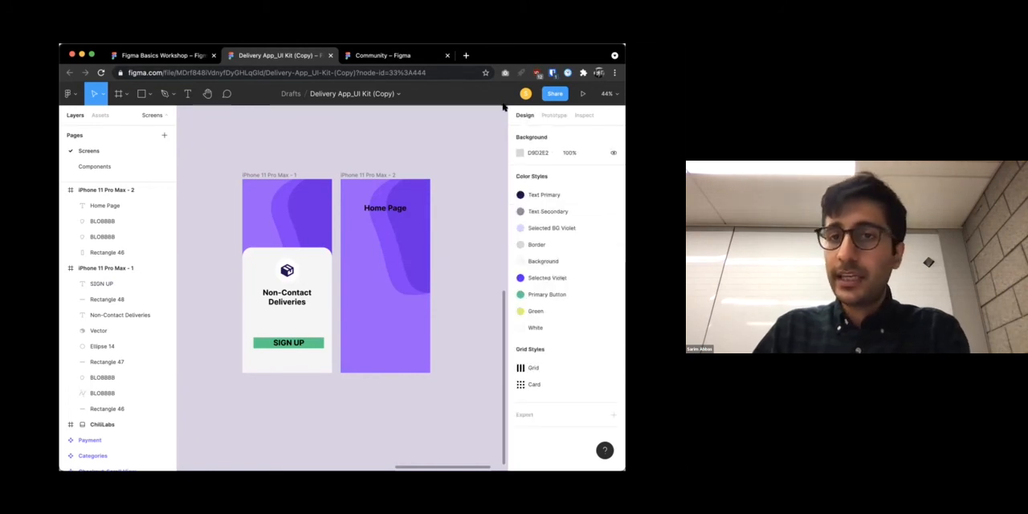
left_click(580, 116)
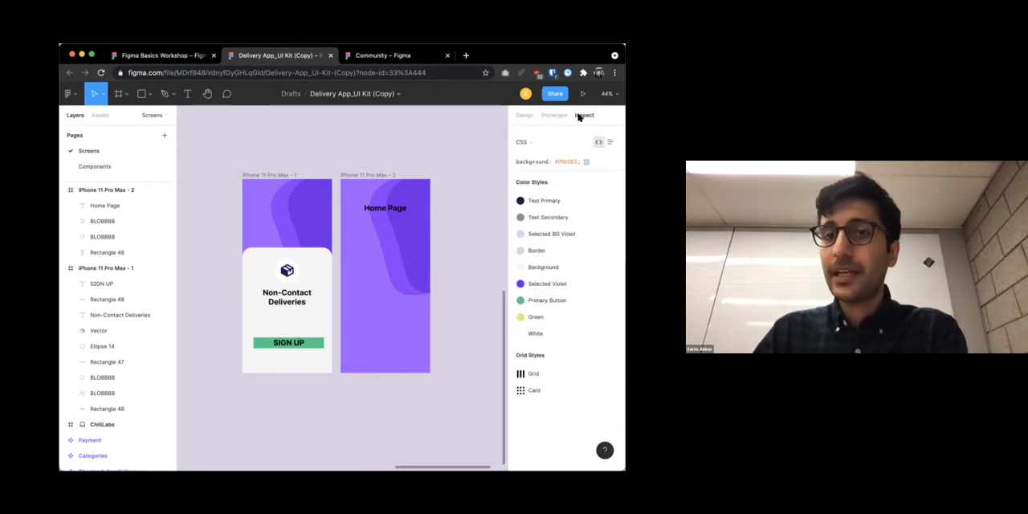
left_click(555, 115)
left_click(275, 175)
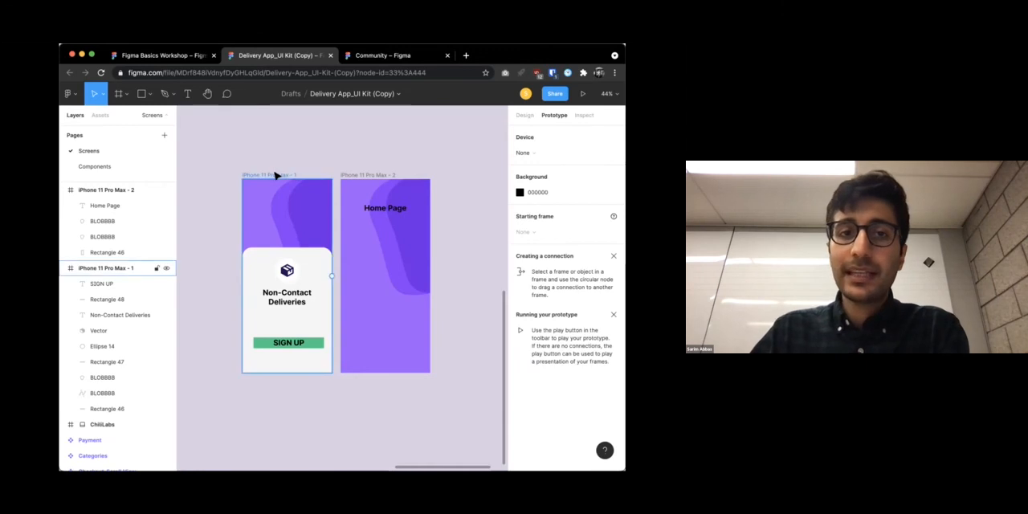
left_click(305, 345)
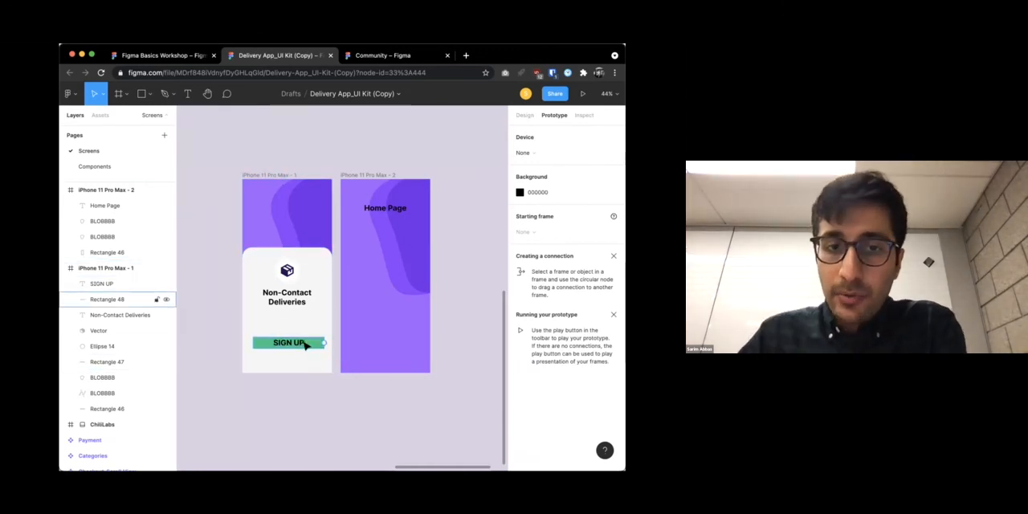
left_click(291, 279)
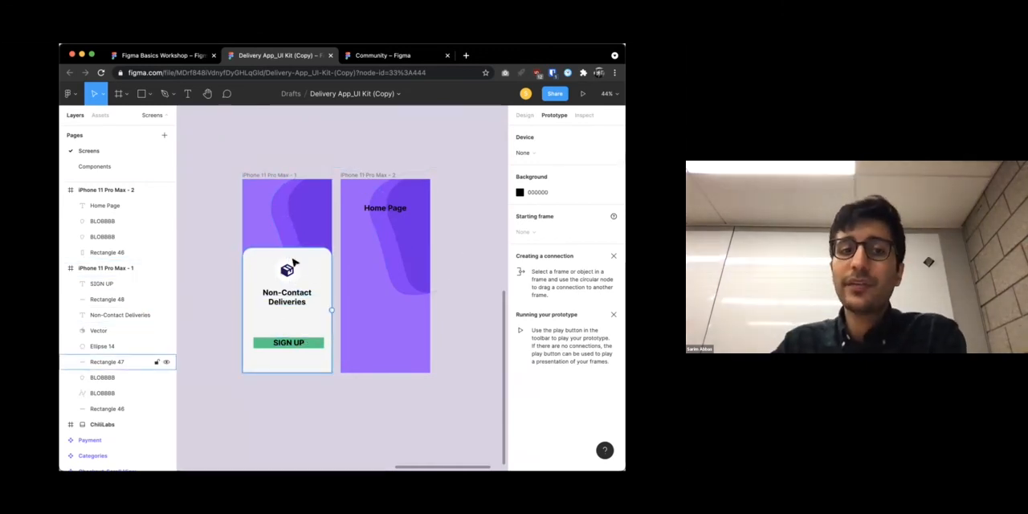
left_click(254, 184)
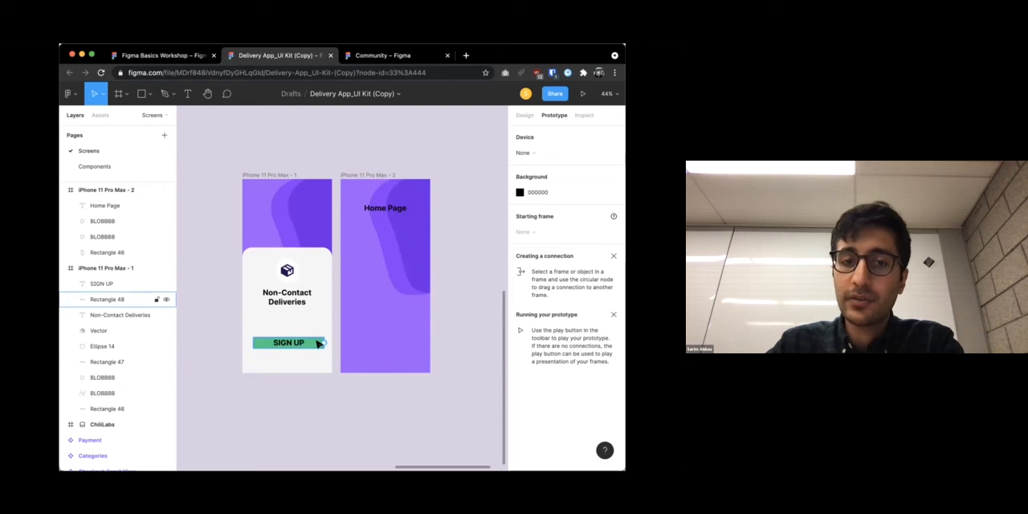
Connect the green SIGN UP button's rectangle to the iPhone 11 Pro Max - 2 frame with a prototype interaction
scroll(325, 344, "up", 5)
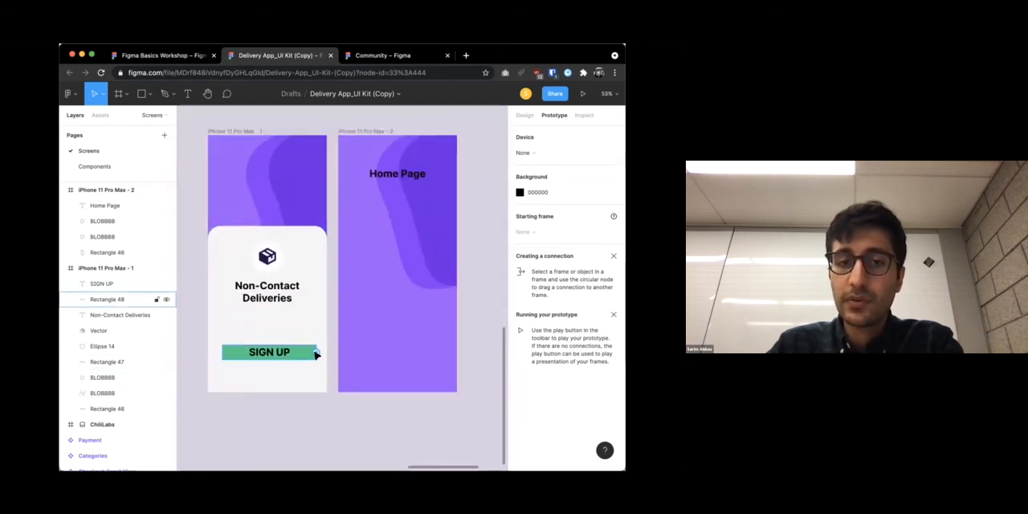
left_click(319, 354)
left_click_drag(318, 352, 394, 388)
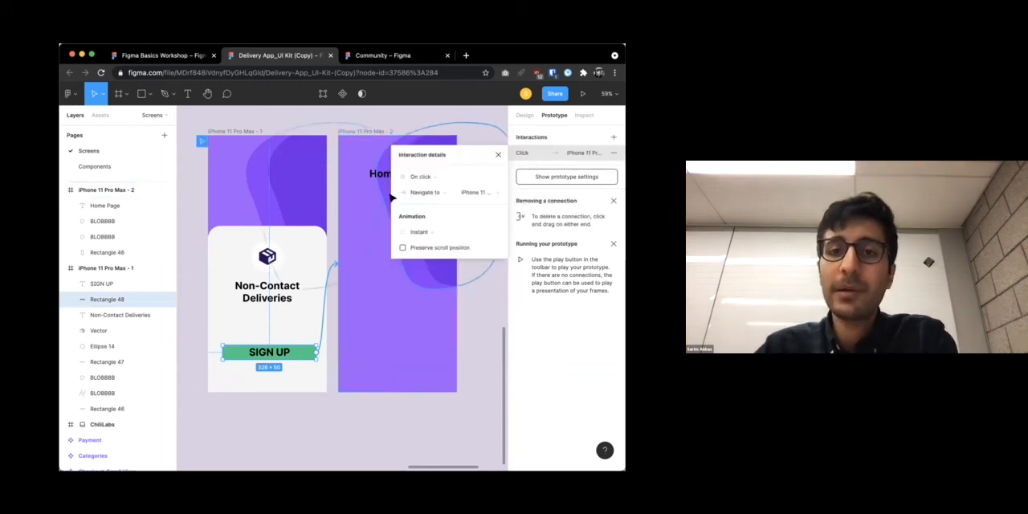
Review the SIGN UP interaction's trigger, action, destination and animation options, keeping On click, Navigate to, iPhone 11 Pro Max - 2 and Instant
left_click(429, 175)
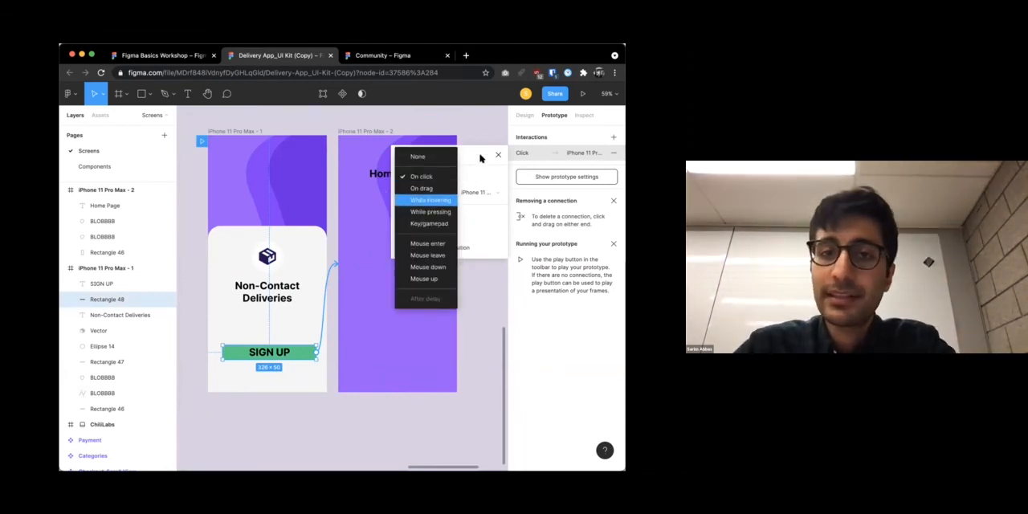
left_click(430, 176)
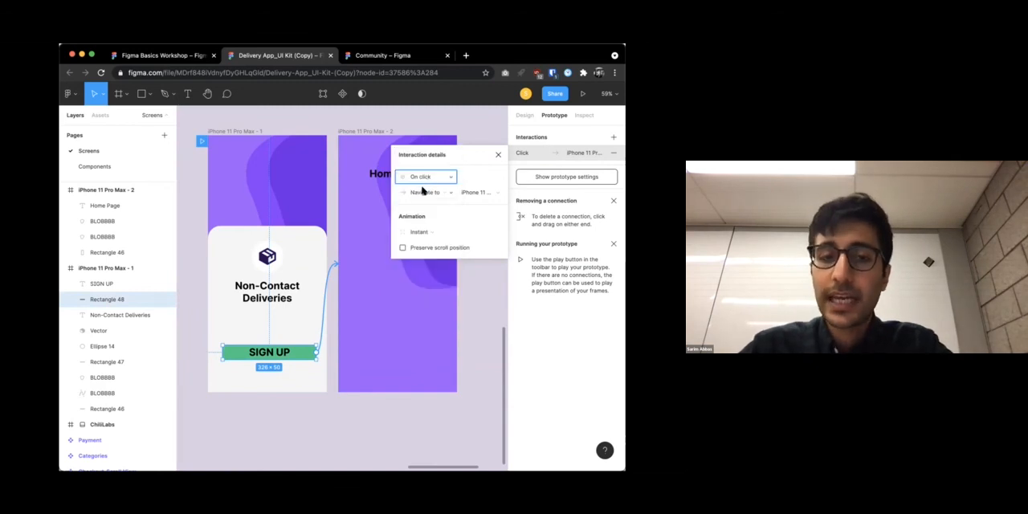
left_click(424, 192)
left_click(440, 193)
left_click(472, 192)
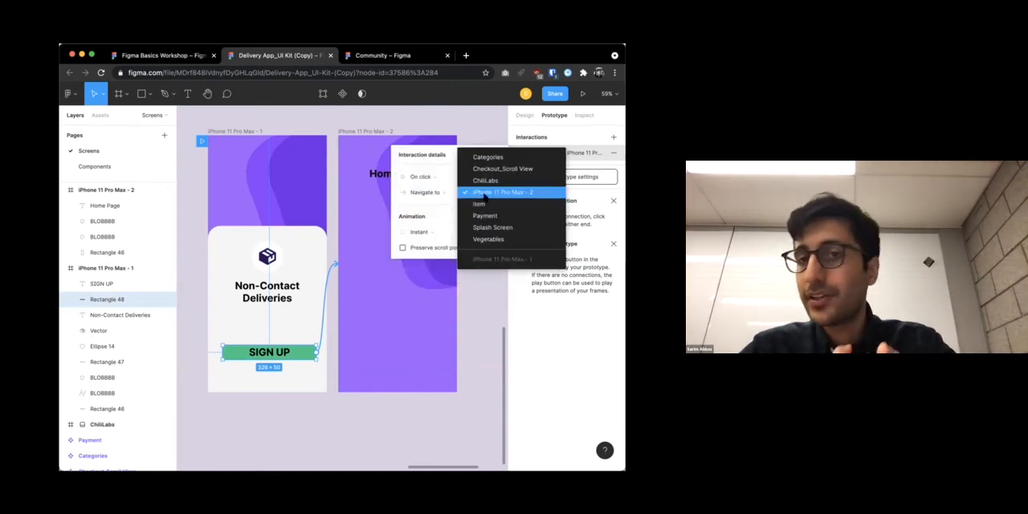
left_click(484, 193)
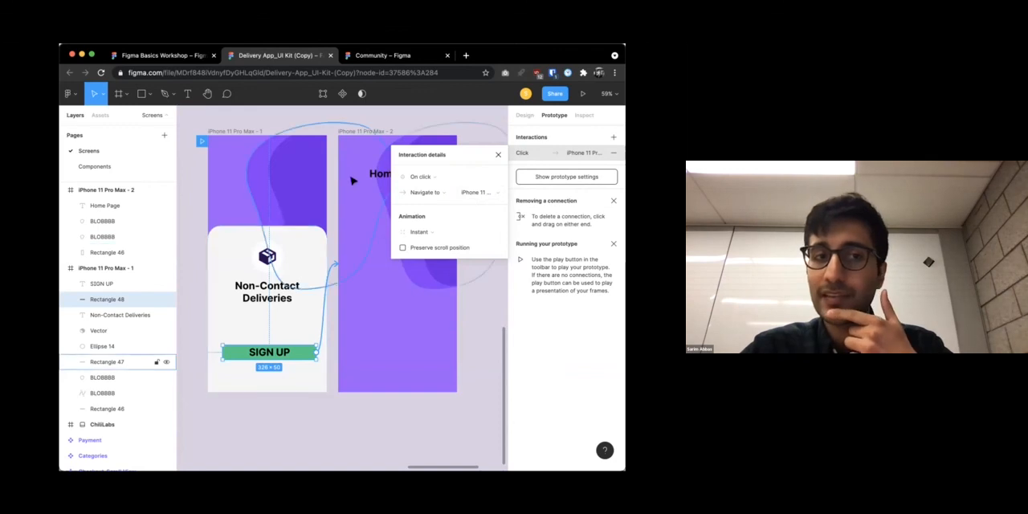
left_click(420, 232)
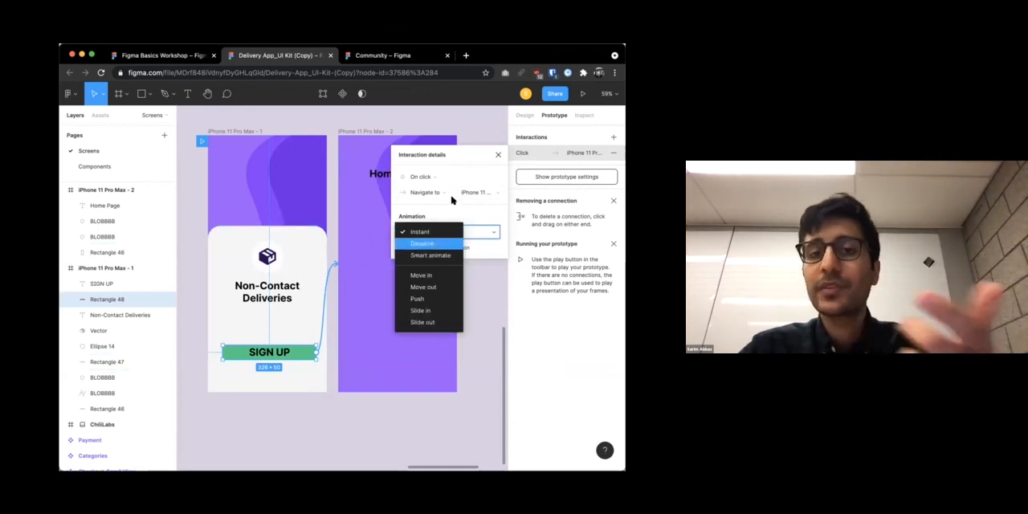
left_click(481, 218)
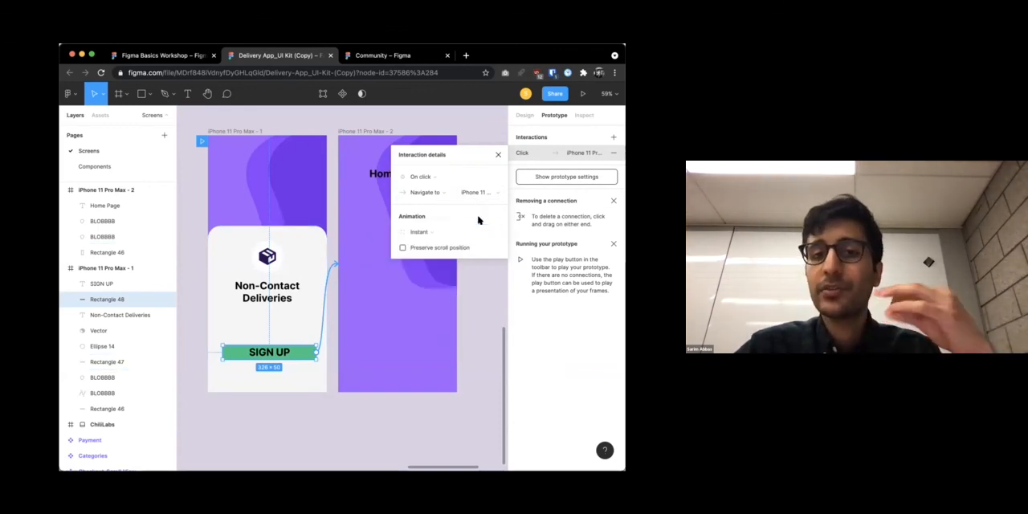
left_click(466, 311)
Move the iPhone 11 Pro Max - 1 frame horizontally away from the Home Page frame to widen the gap between them
scroll(466, 312, "down", 5)
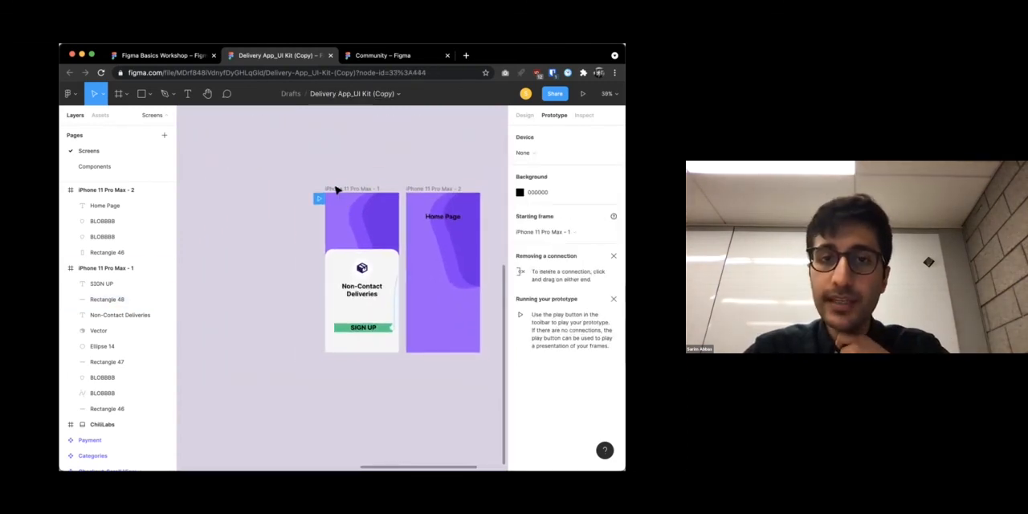
left_click(338, 191)
left_click_drag(348, 188, 287, 188)
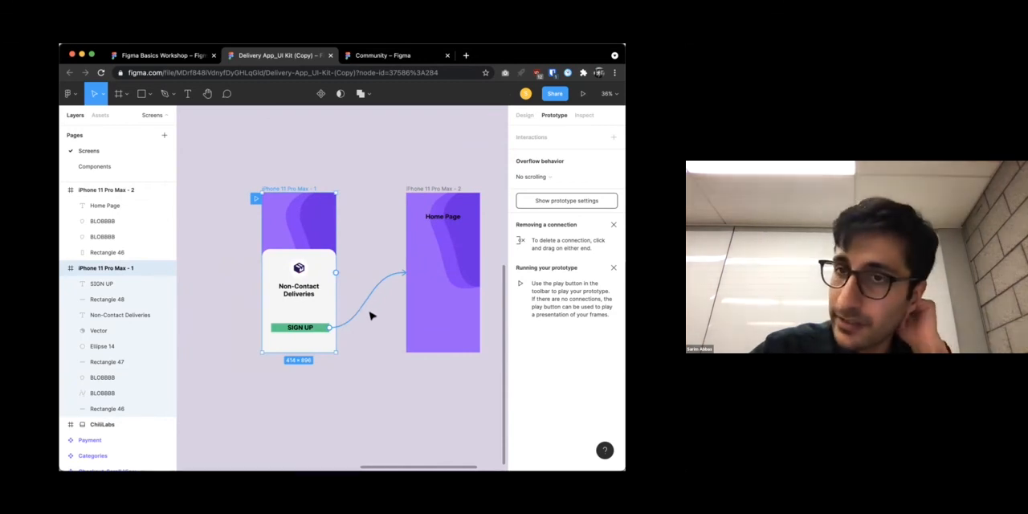
left_click(342, 374)
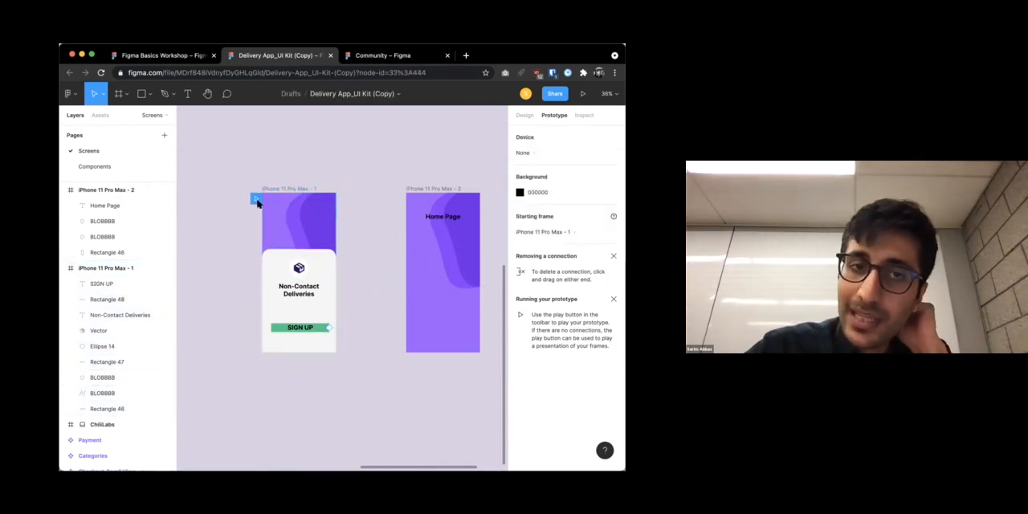
Play the prototype from the iPhone 11 Pro Max - 1 frame, scaled down to fit, and test the SIGN UP button's link
left_click(277, 188)
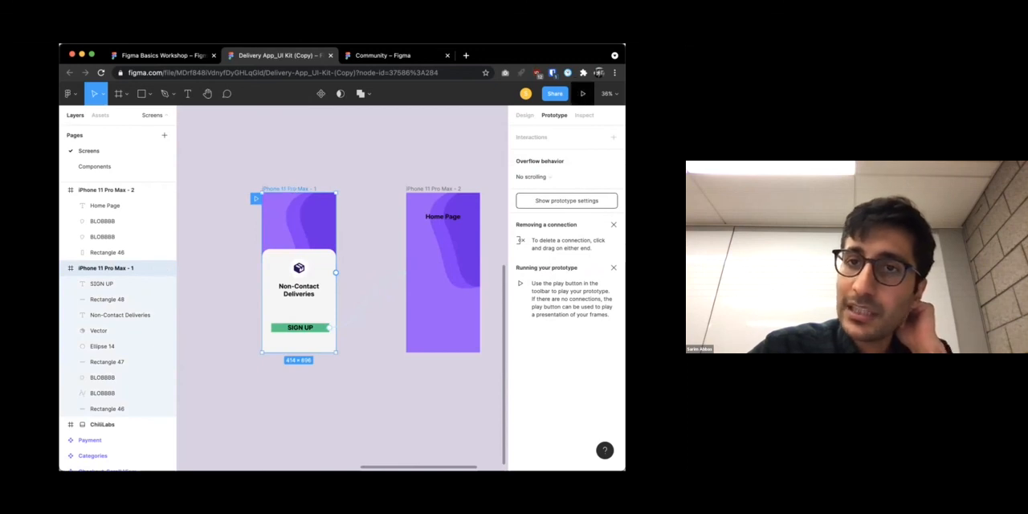
left_click(582, 94)
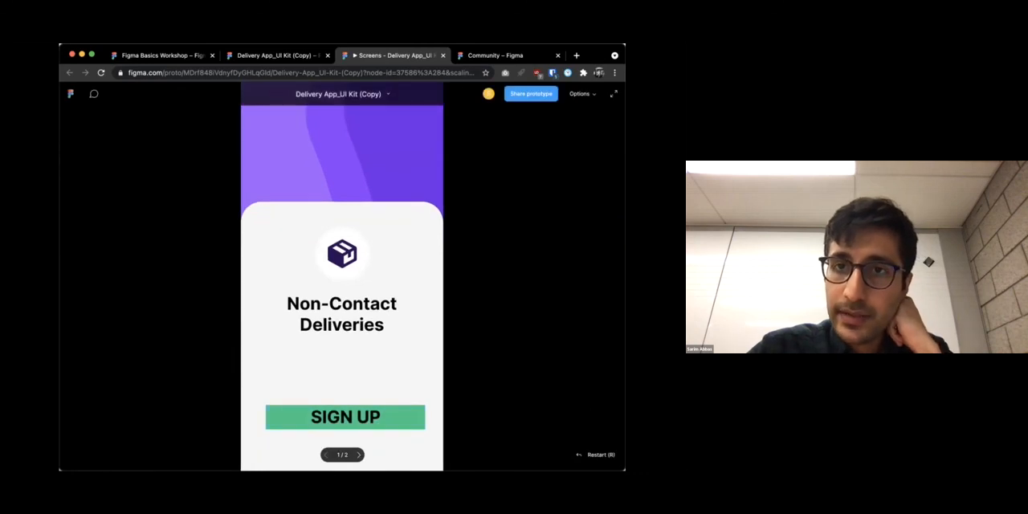
left_click(580, 93)
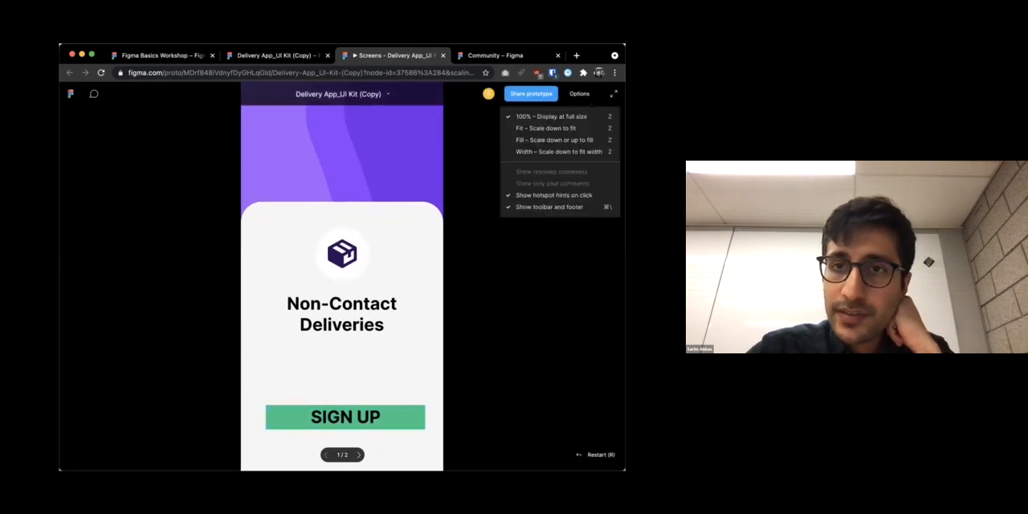
left_click(556, 128)
left_click(581, 93)
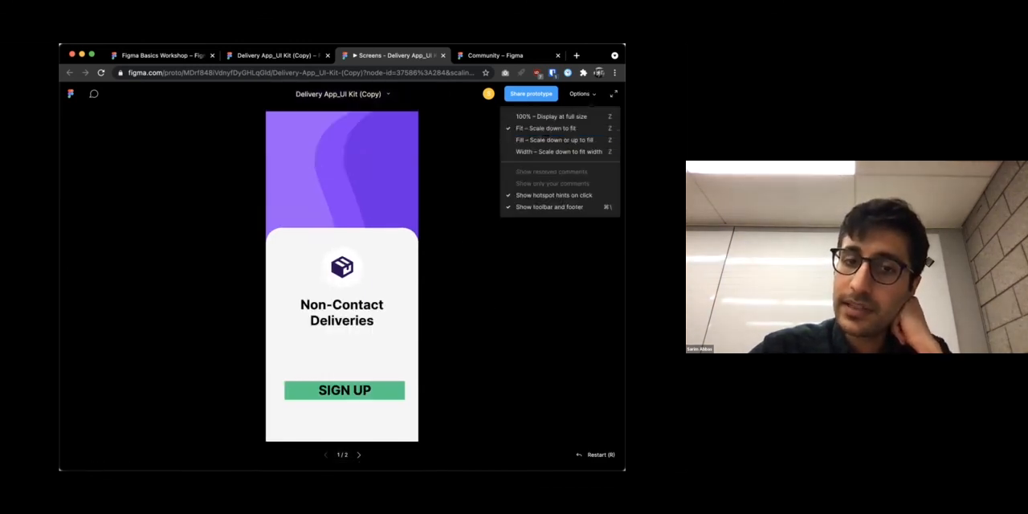
left_click(545, 128)
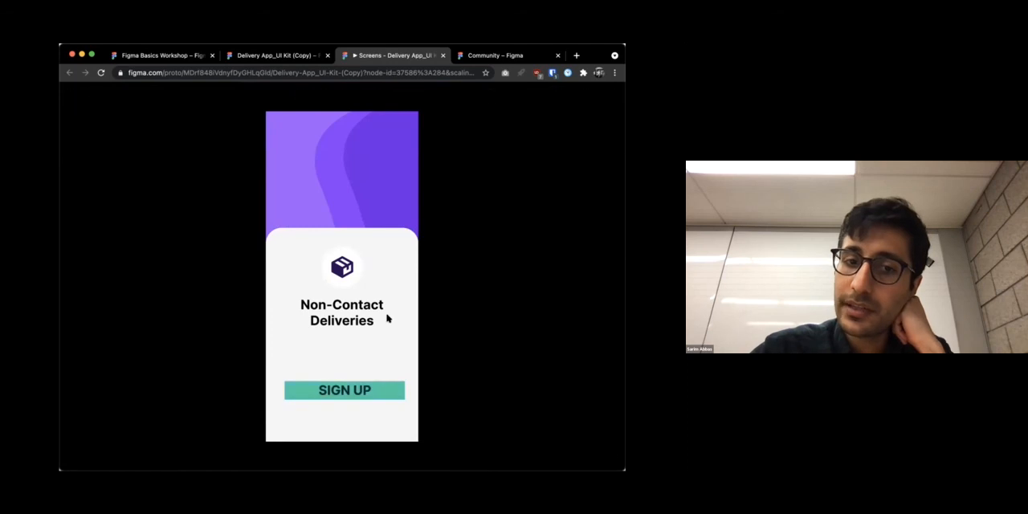
left_click(376, 388)
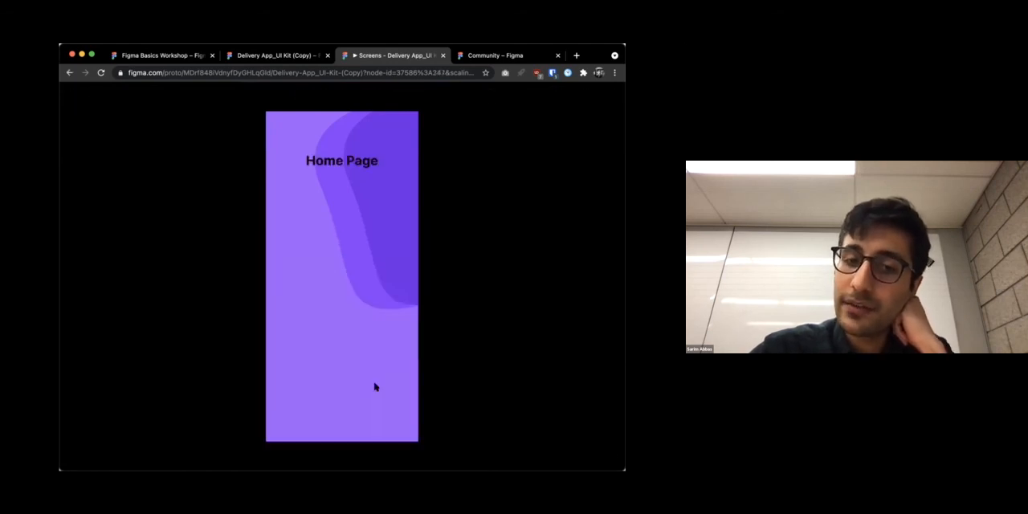
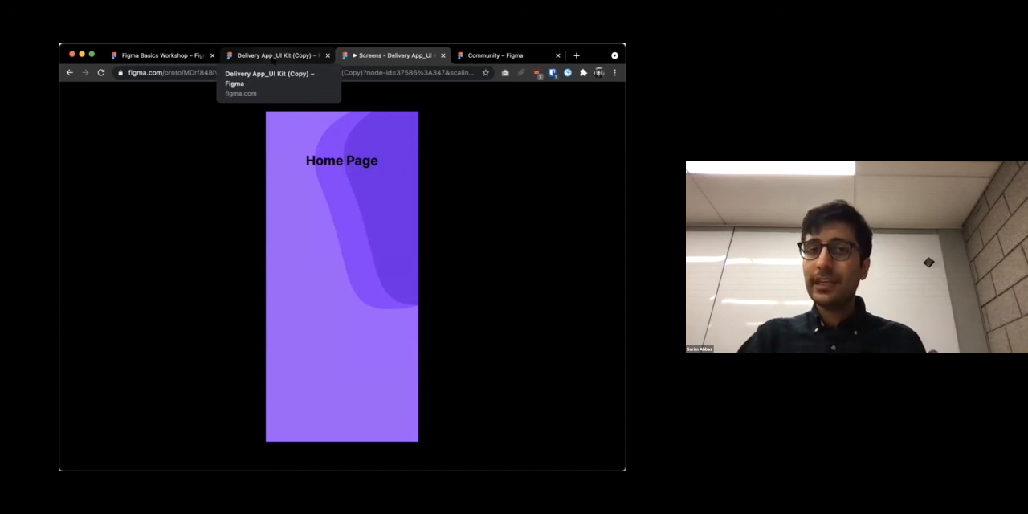
Return to the Delivery App_UI Kit file and inspect the properties and CSS of the two iPhone 11 Pro Max frames
left_click(274, 56)
scroll(462, 198, "right", 3)
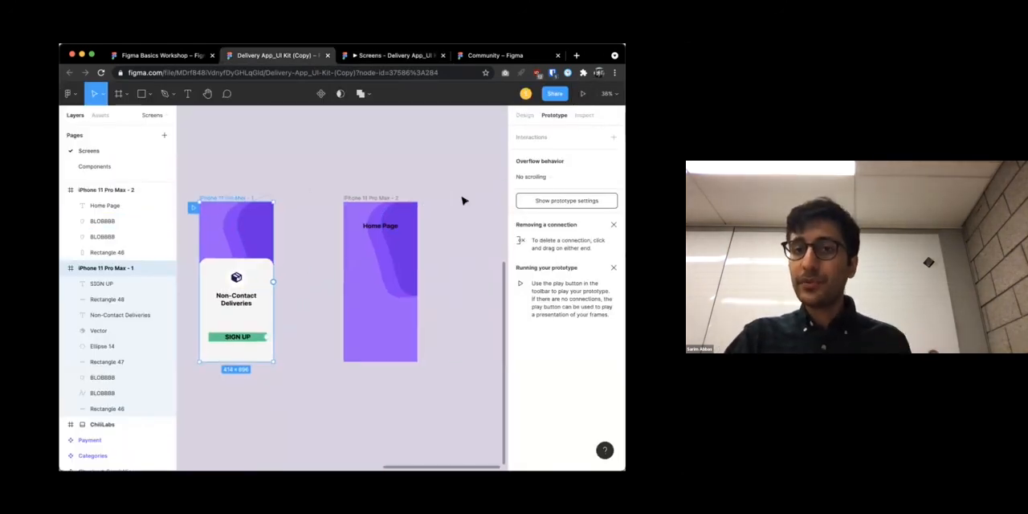
left_click(583, 118)
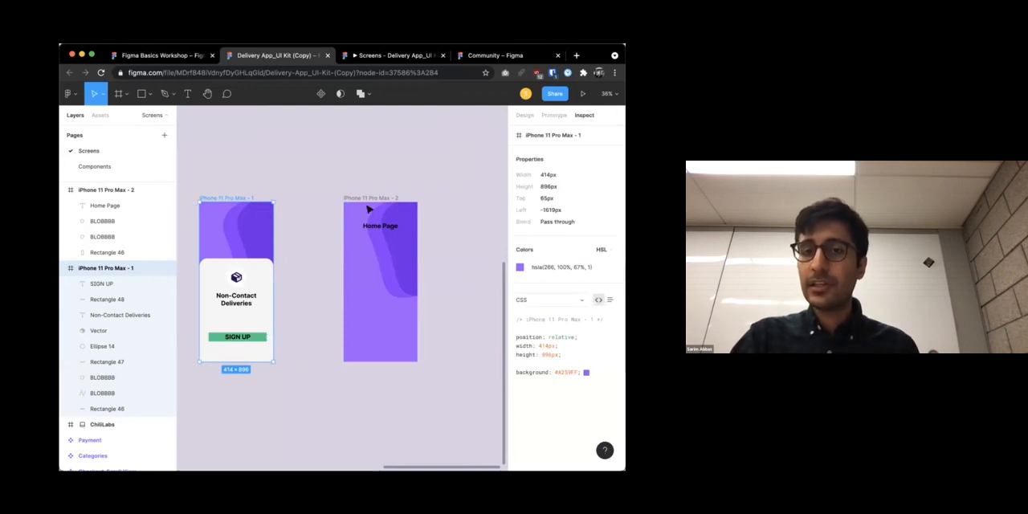
left_click(390, 201)
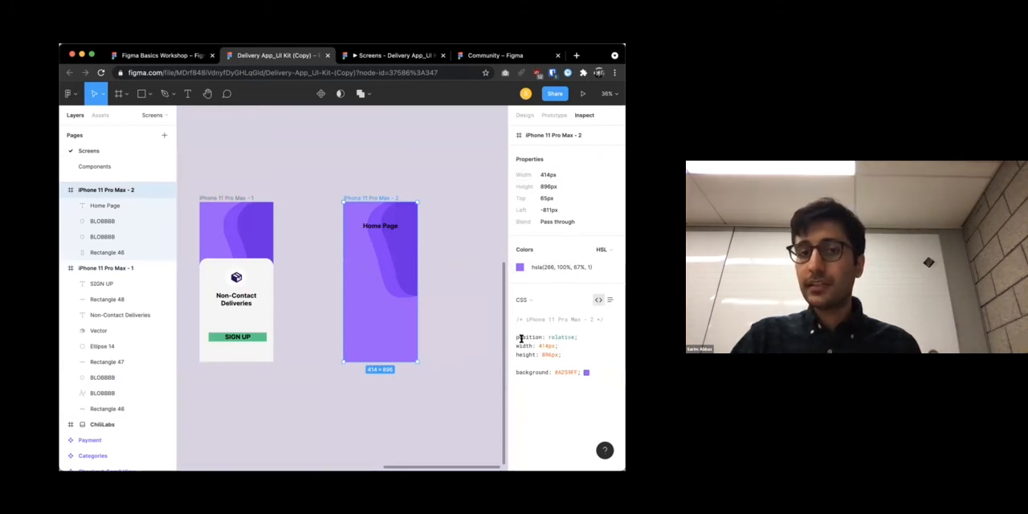
Inspect the Home Page text's typography, colour and CSS, check the code language options, and clear the selection
left_click(383, 228)
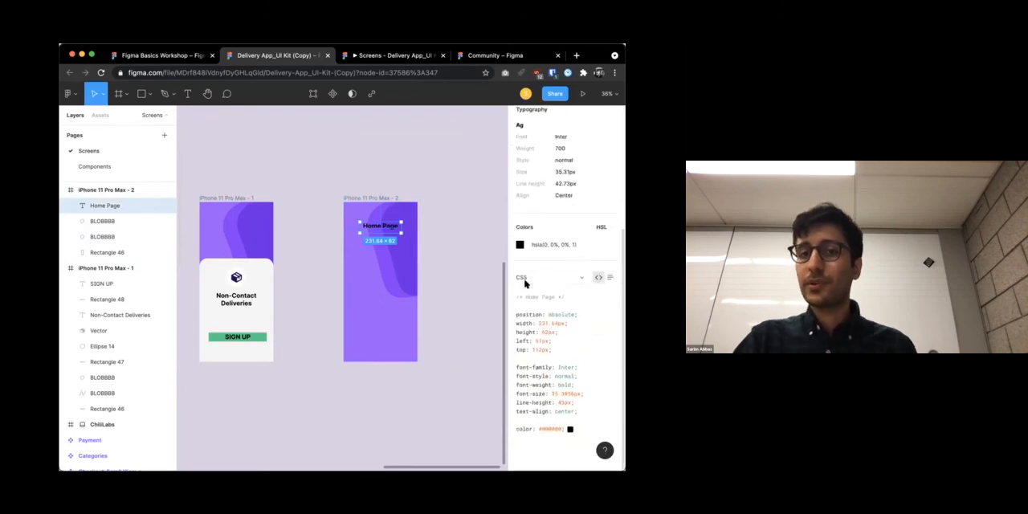
left_click(524, 280)
left_click(555, 368)
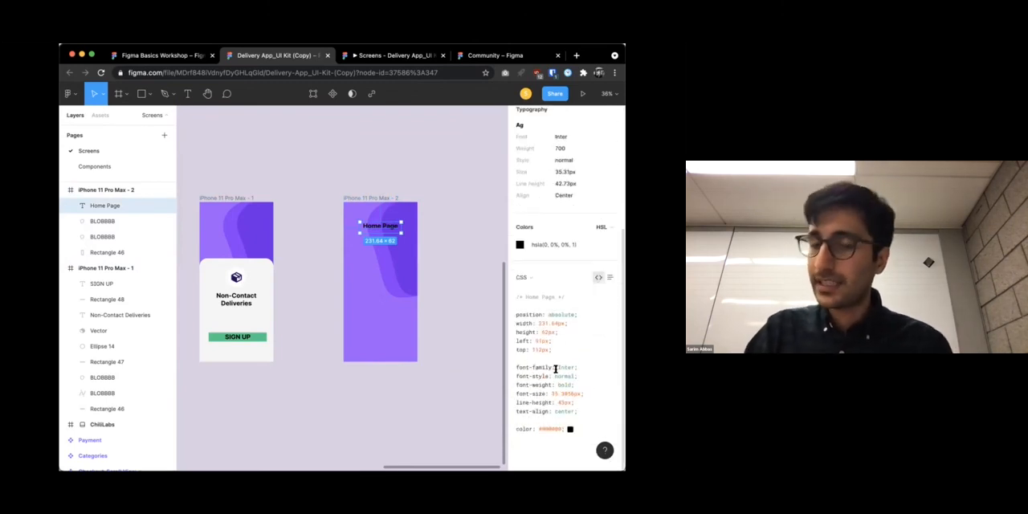
scroll(556, 368, "up", 5)
scroll(556, 368, "down", 5)
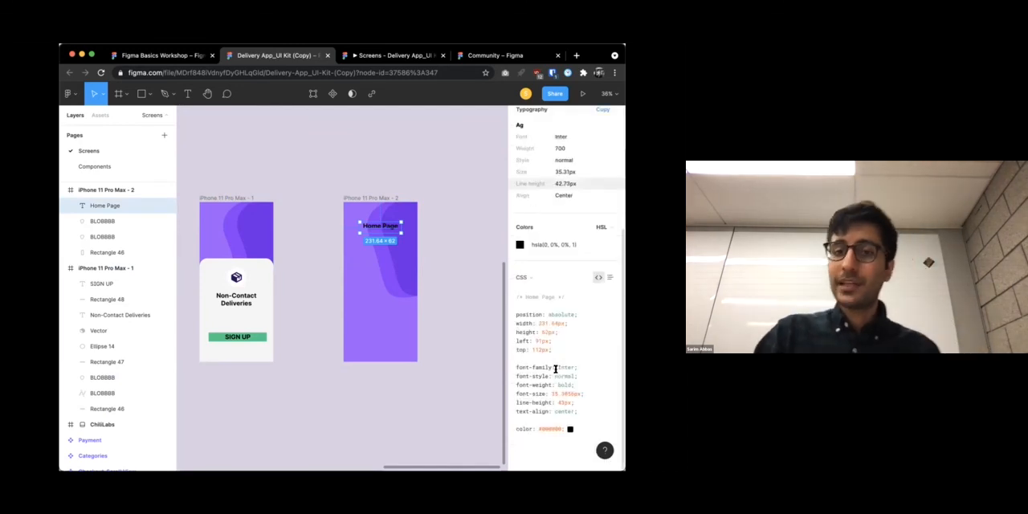
left_click(523, 279)
left_click(456, 280)
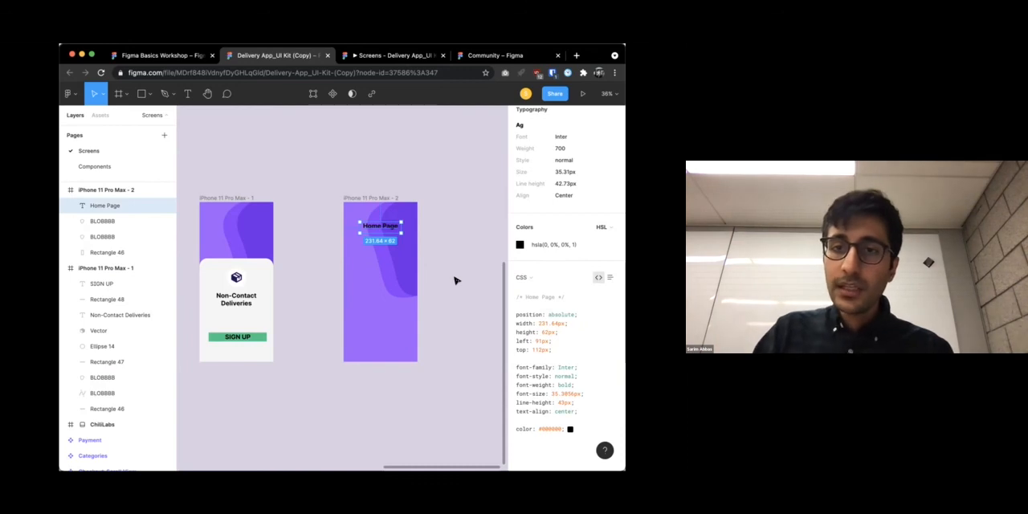
left_click(71, 94)
left_click(429, 184)
left_click(445, 182)
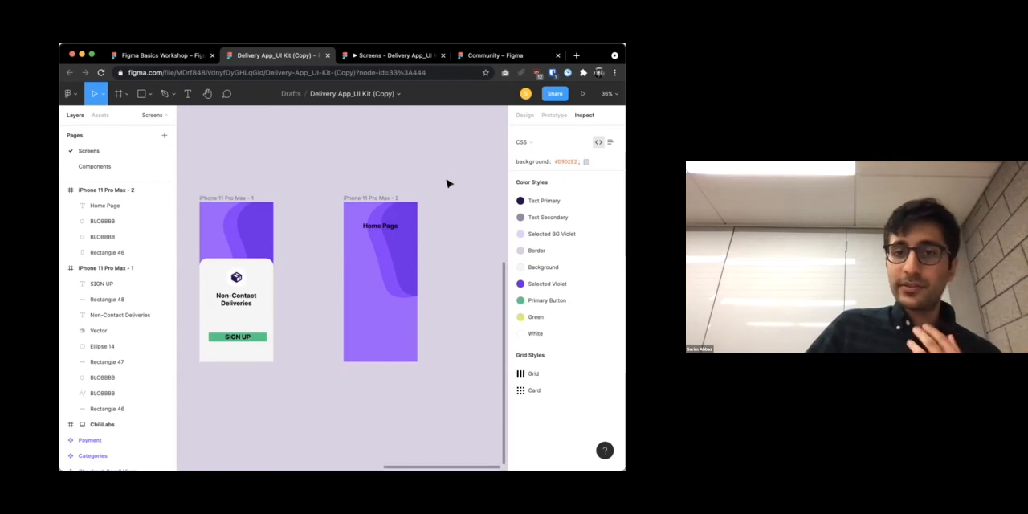
Select the Home Page text again and highlight its whole CSS block, from position down to color
left_click(381, 226)
scroll(566, 338, "down", 5)
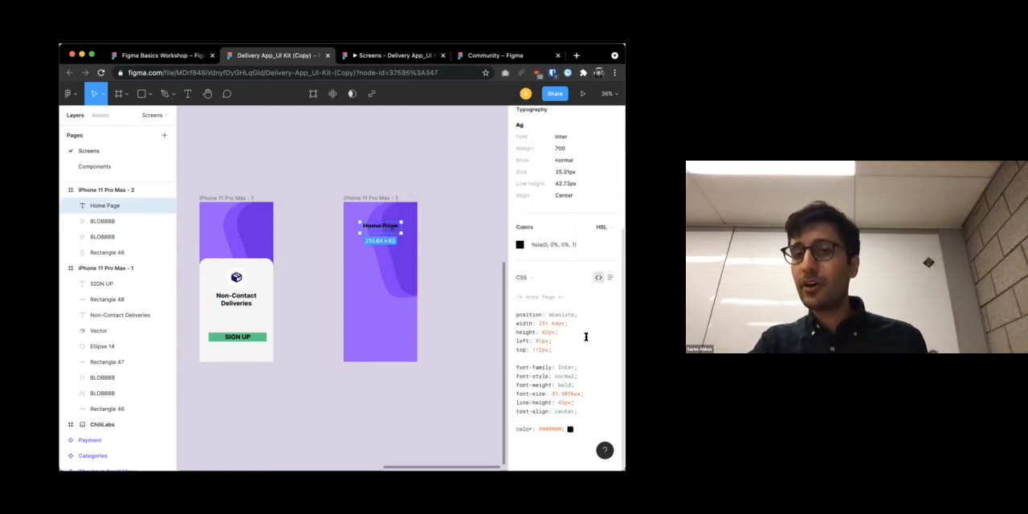
left_click_drag(580, 427, 507, 315)
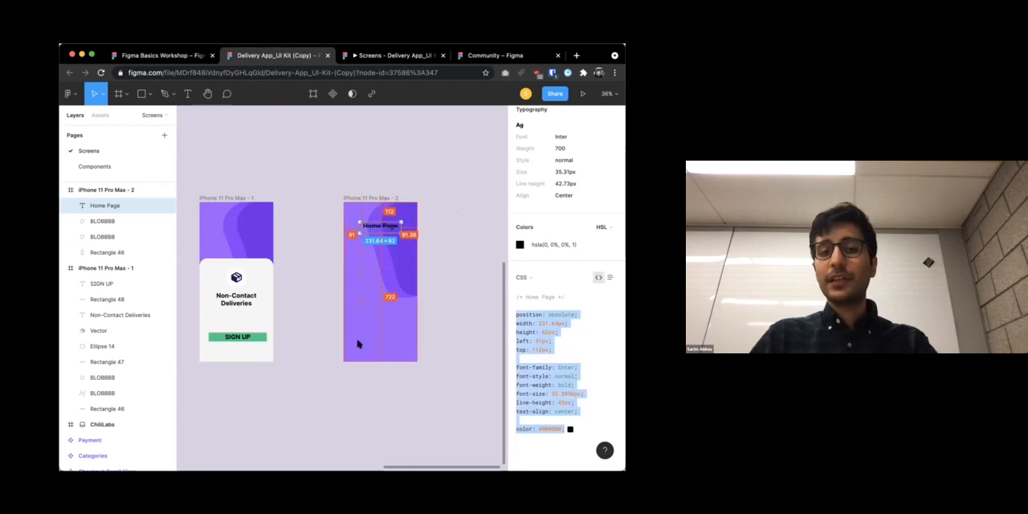
left_click(347, 389)
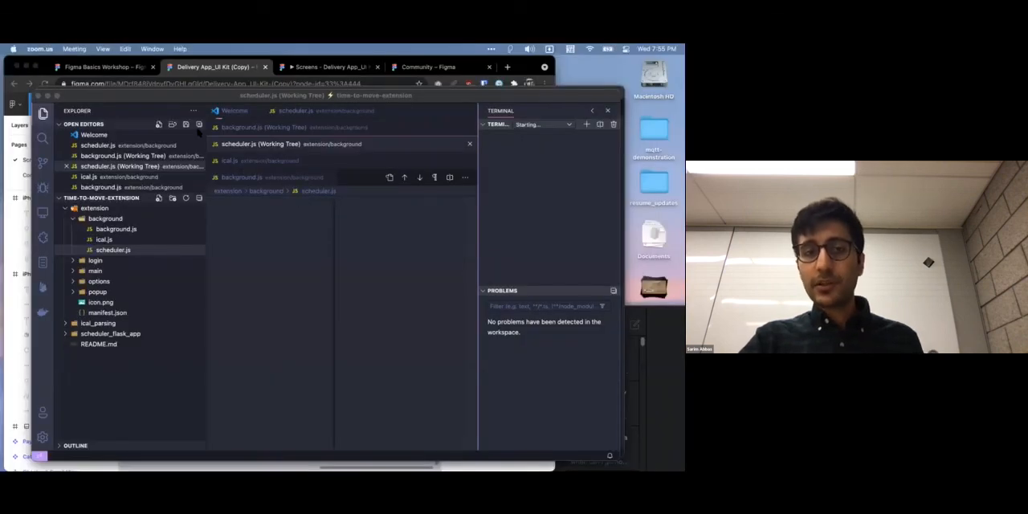
In VS Code, close all open editors and open login.html from the extension's login folder
left_click(198, 124)
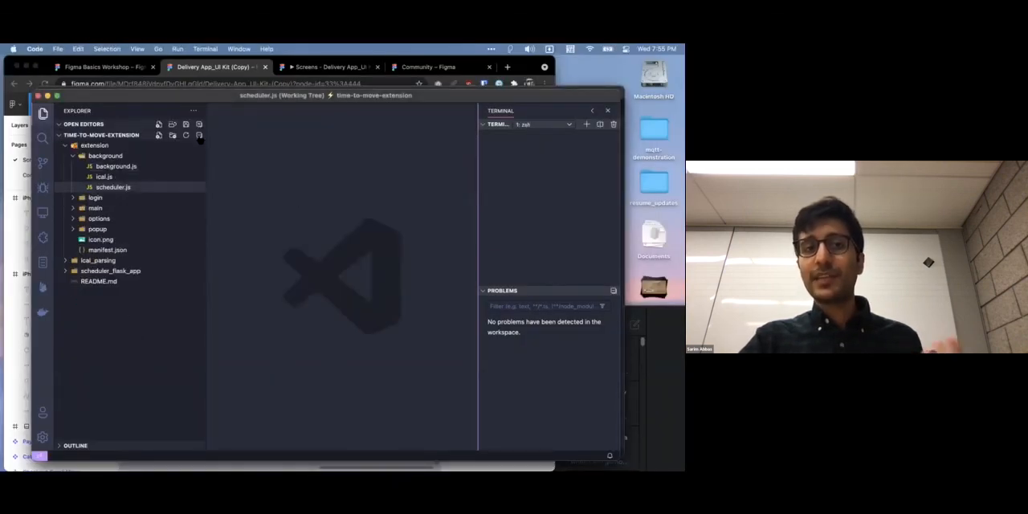
left_click(199, 135)
left_click(120, 147)
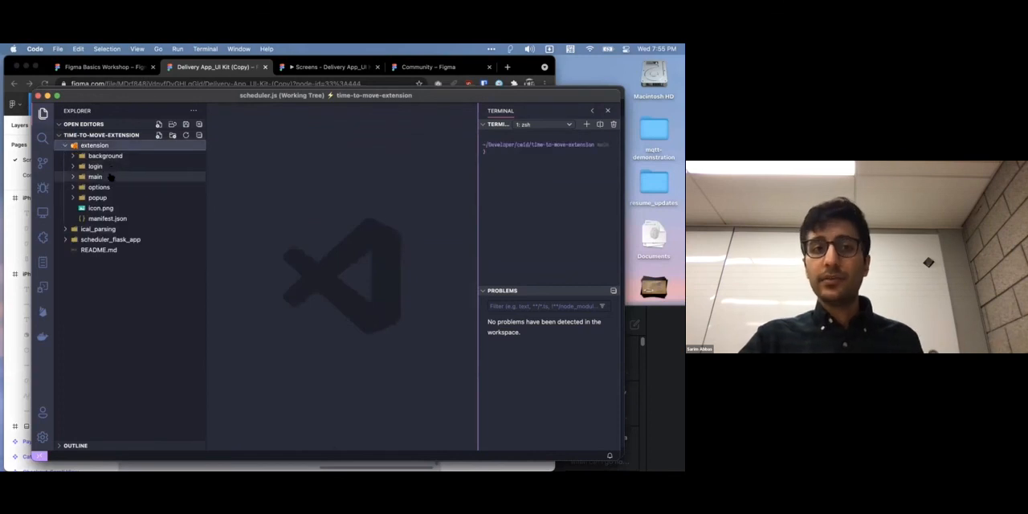
left_click(113, 167)
left_click(117, 186)
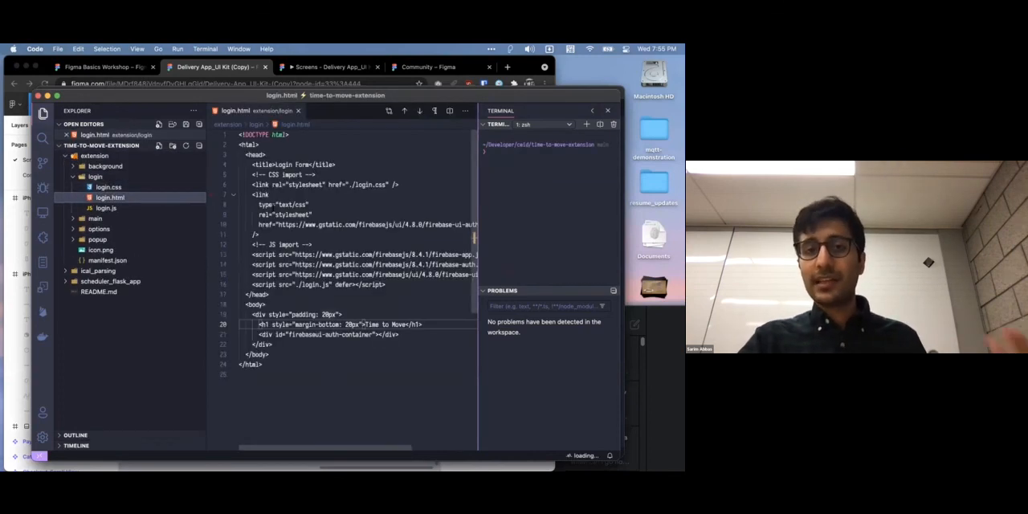
left_click(363, 303)
Open login.css and read through its style rules, from body and .form_box to .submit_button and #register
left_click(111, 187)
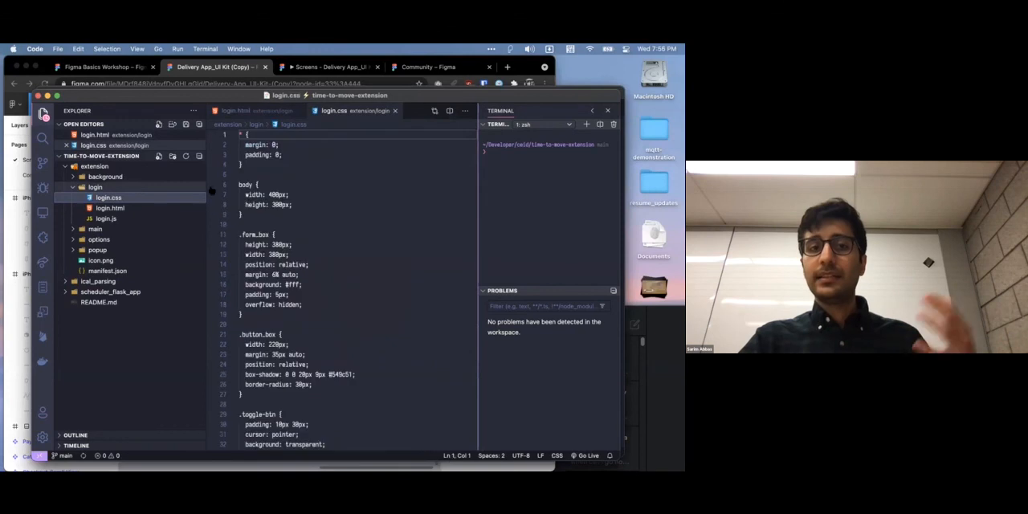
scroll(303, 245, "down", 12)
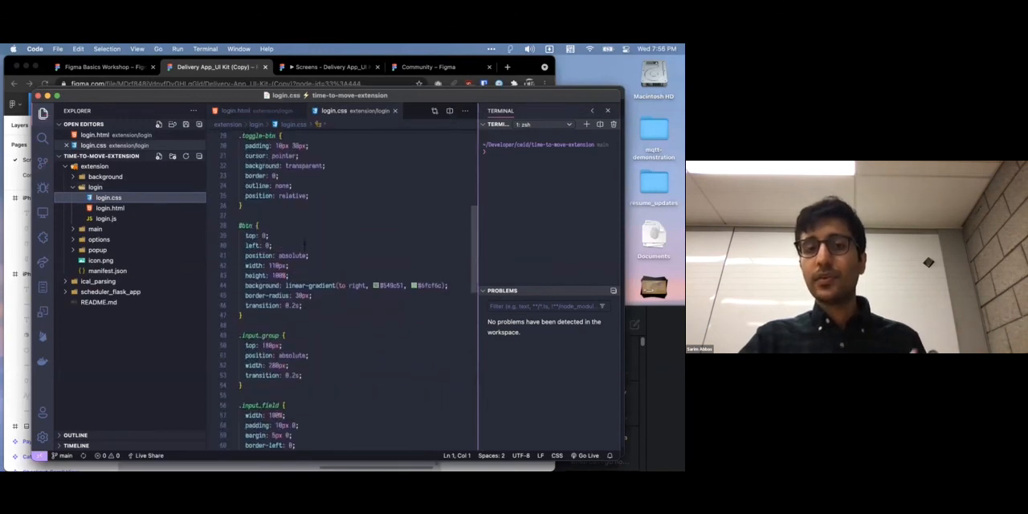
scroll(310, 225, "down", 4)
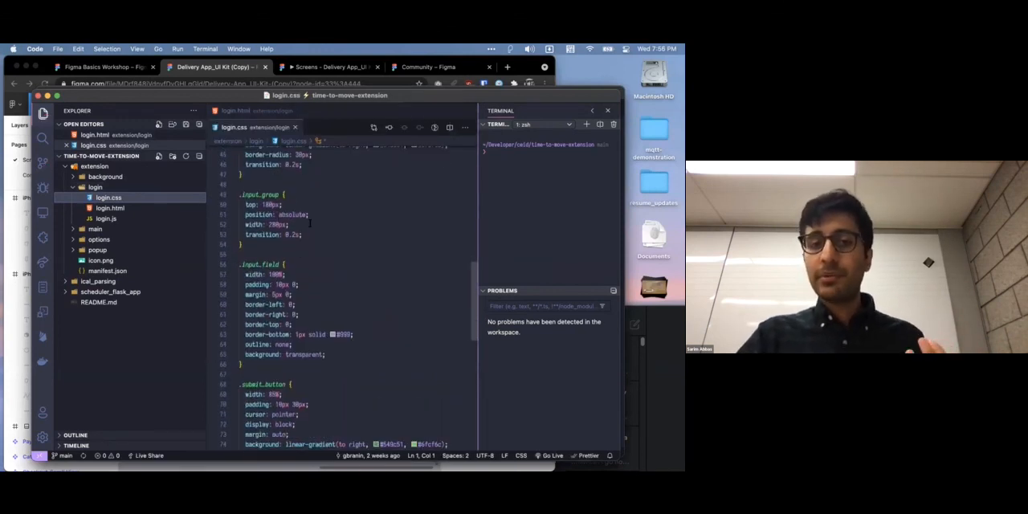
scroll(309, 224, "down", 10)
scroll(309, 224, "up", 4)
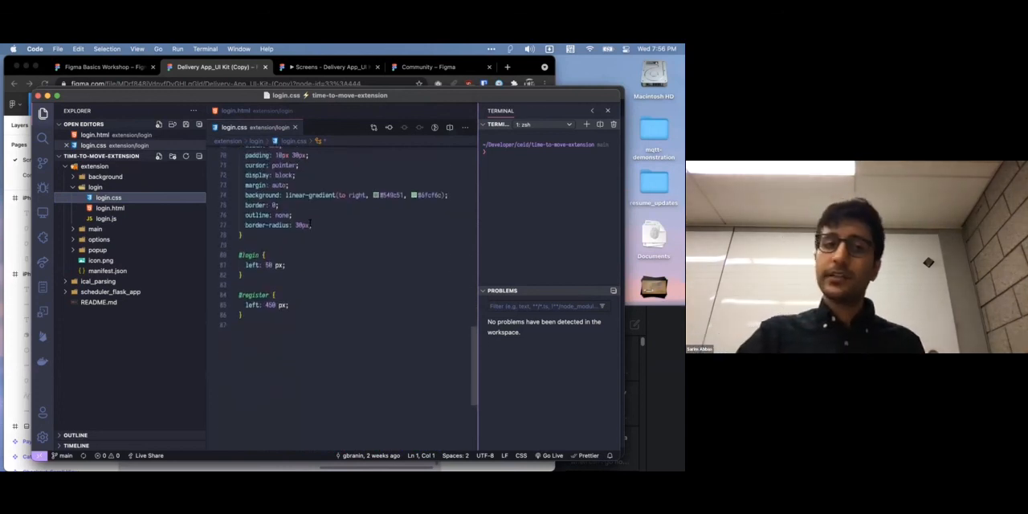
scroll(309, 224, "up", 2)
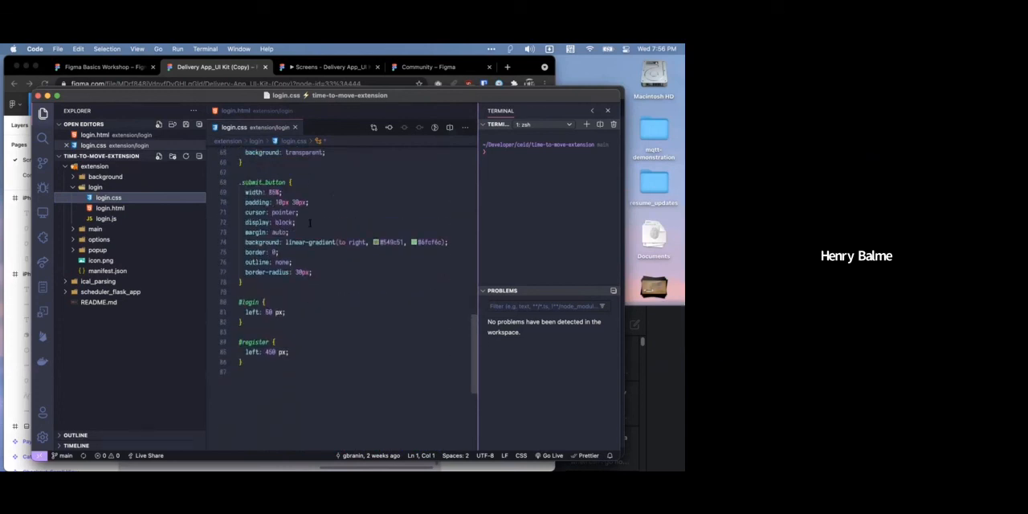
scroll(309, 223, "up", 4)
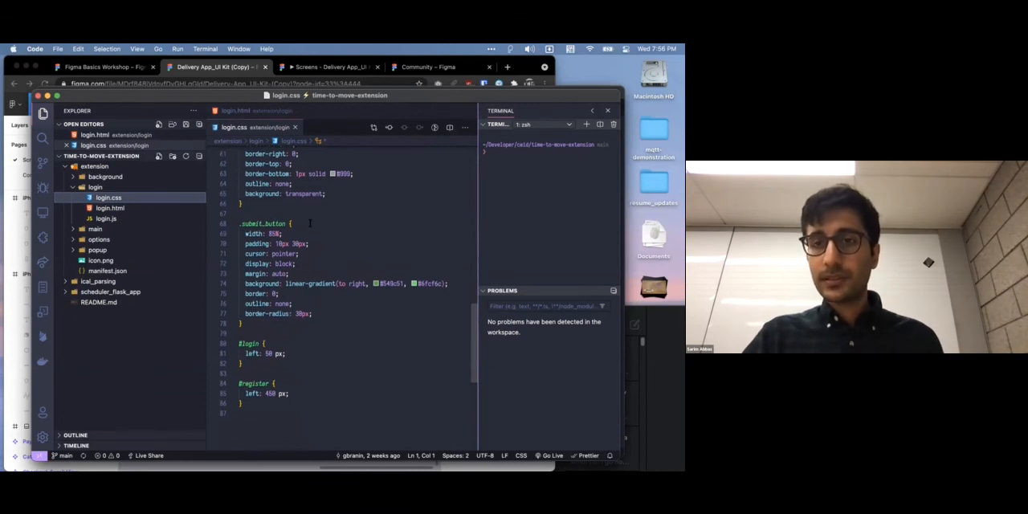
scroll(309, 223, "up", 20)
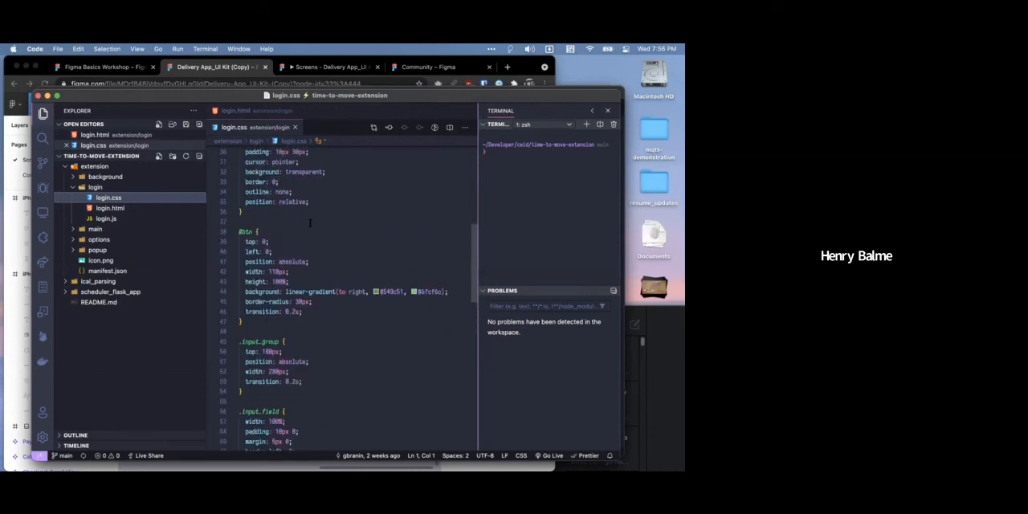
scroll(310, 224, "down", 20)
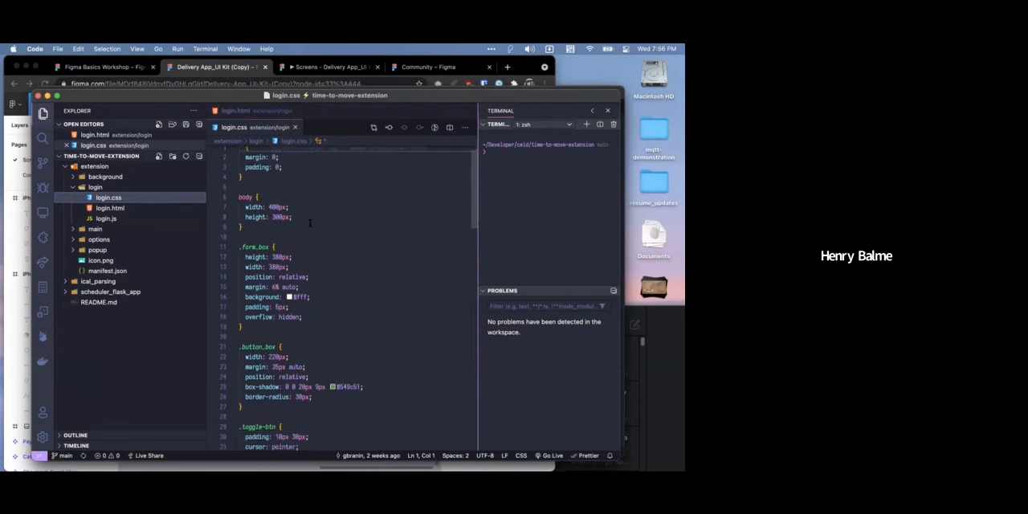
scroll(310, 223, "up", 20)
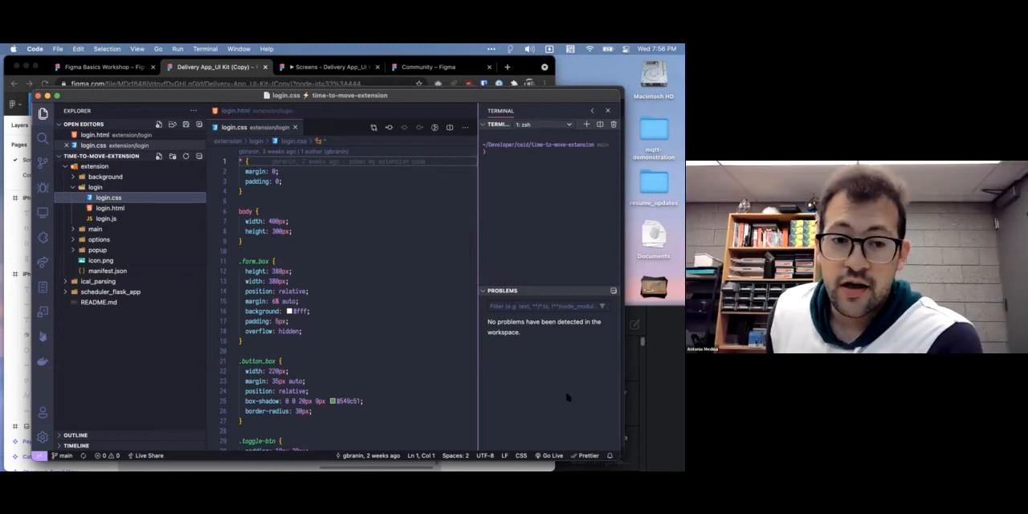
Switch back to Figma in Chrome and browse the Community's trending plugins for a design-to-code tool
key("super+Tab")
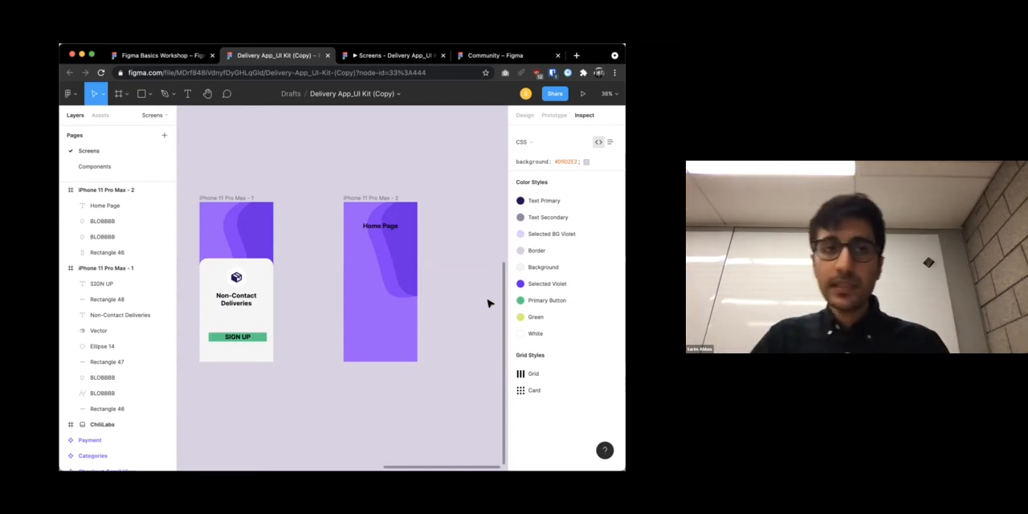
left_click(70, 93)
mouse_move(120, 247)
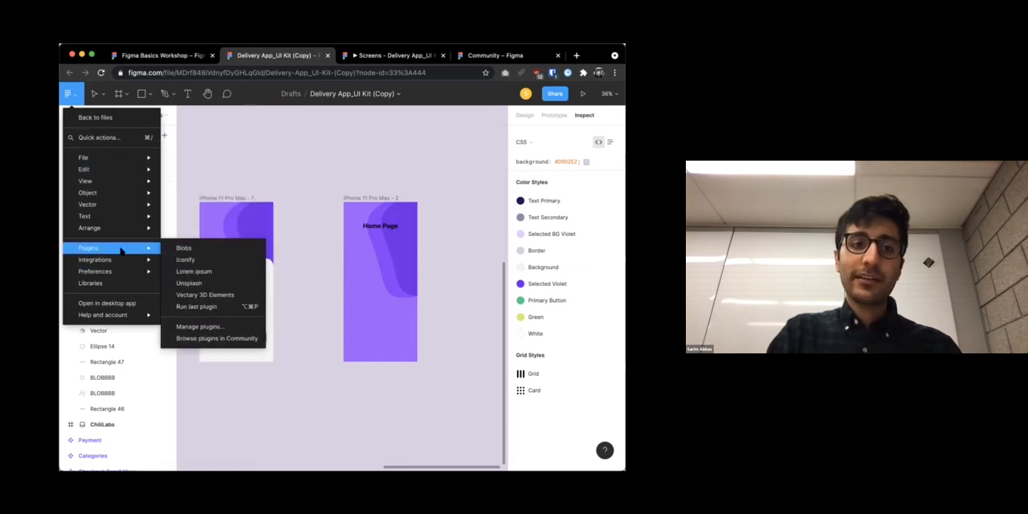
left_click(211, 337)
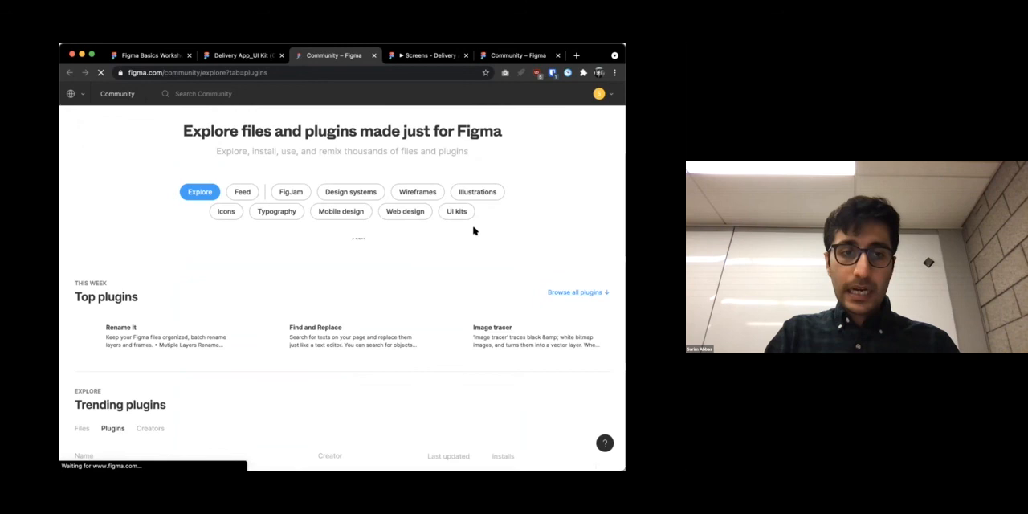
scroll(473, 231, "down", 5)
scroll(467, 319, "down", 10)
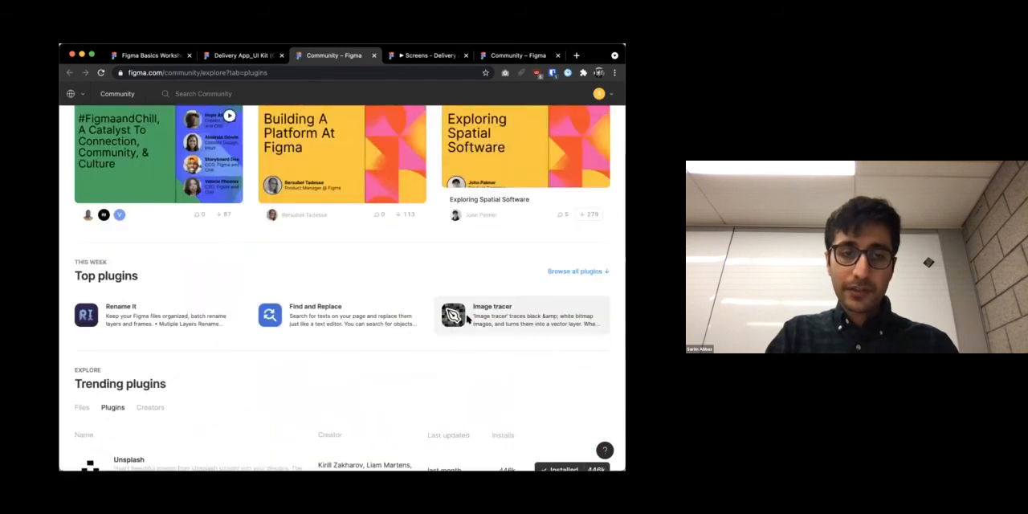
scroll(298, 231, "down", 10)
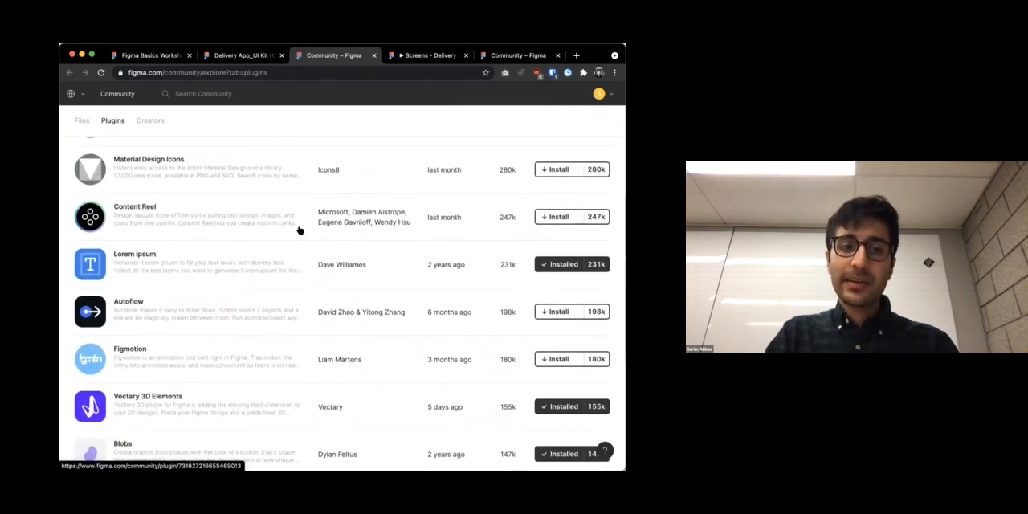
scroll(298, 231, "down", 10)
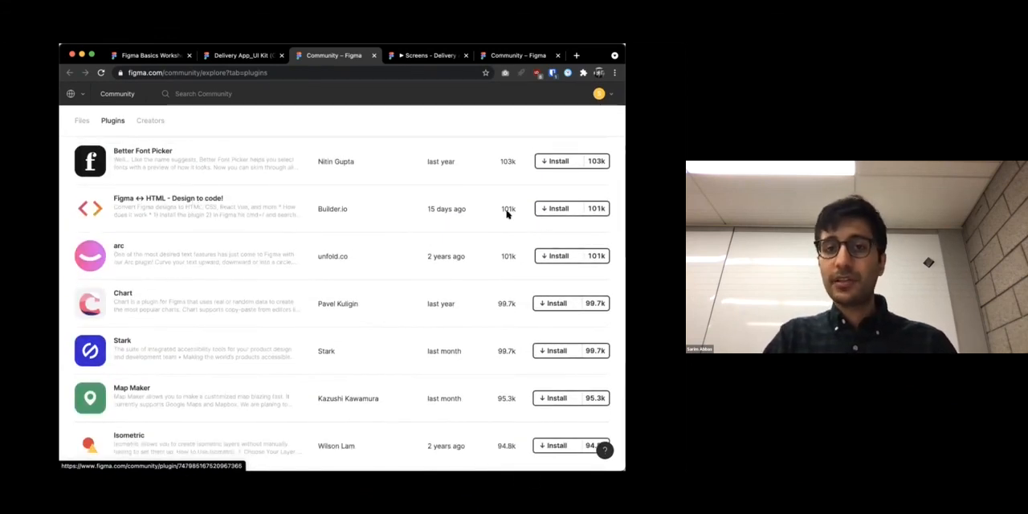
Read the description of the Figma ↔ HTML - Design to code! plugin, then go back to the Delivery App_UI Kit file
left_click(186, 200)
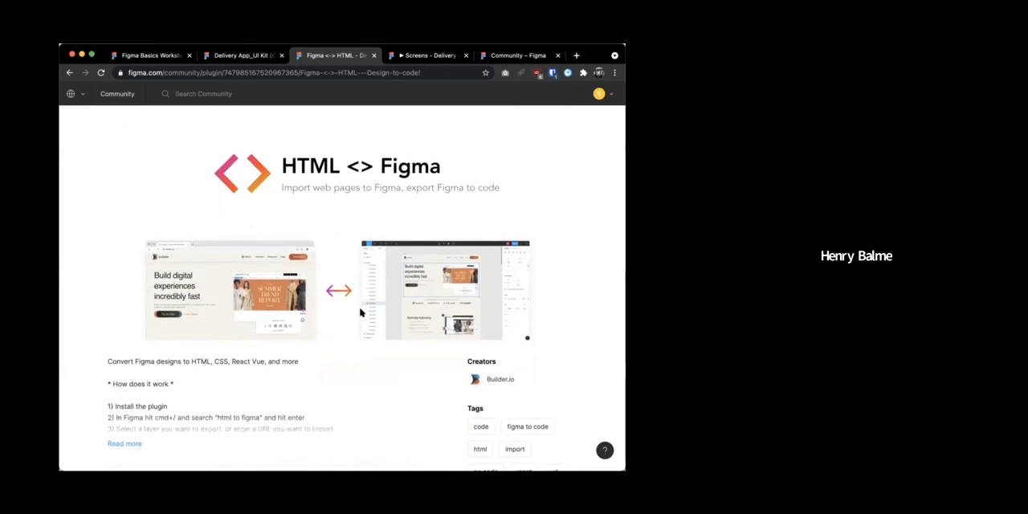
scroll(360, 312, "down", 2)
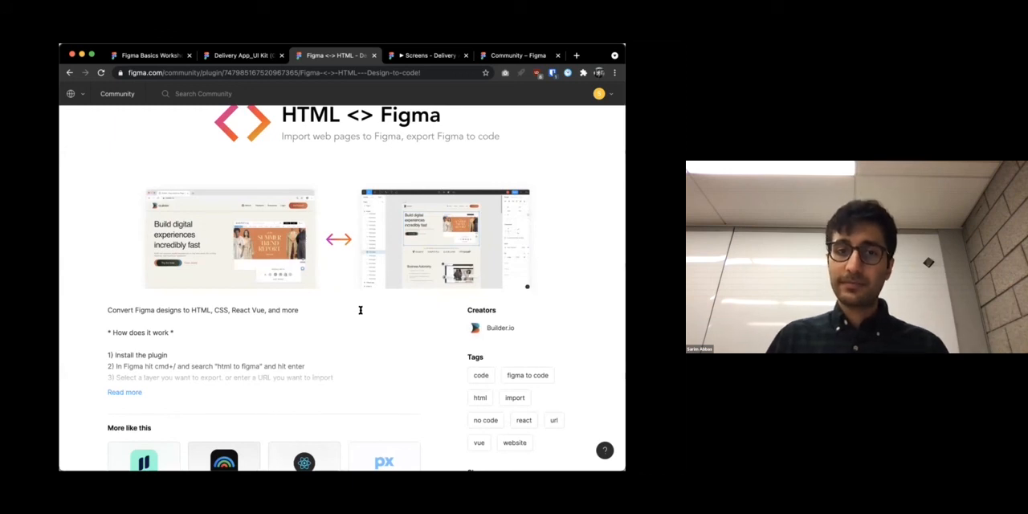
scroll(361, 310, "down", 2)
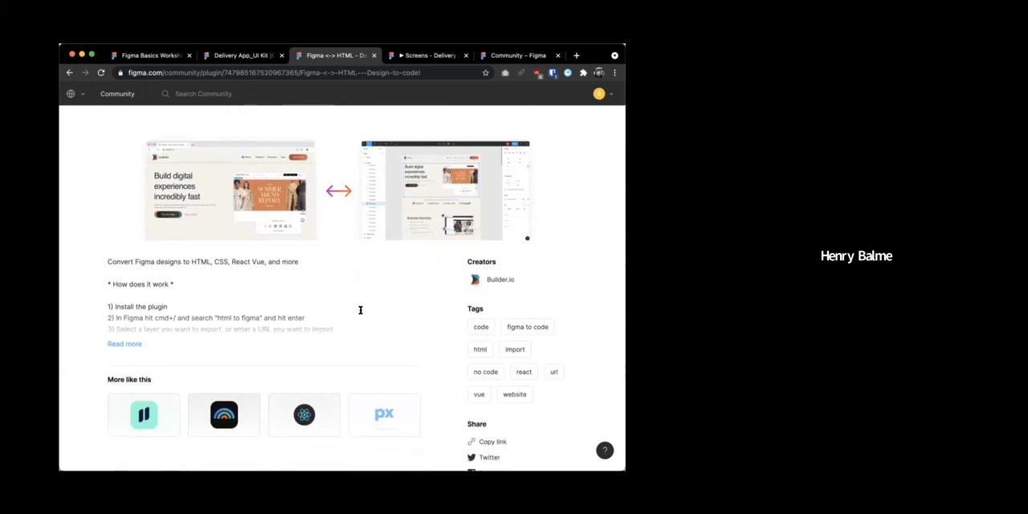
scroll(360, 310, "up", 6)
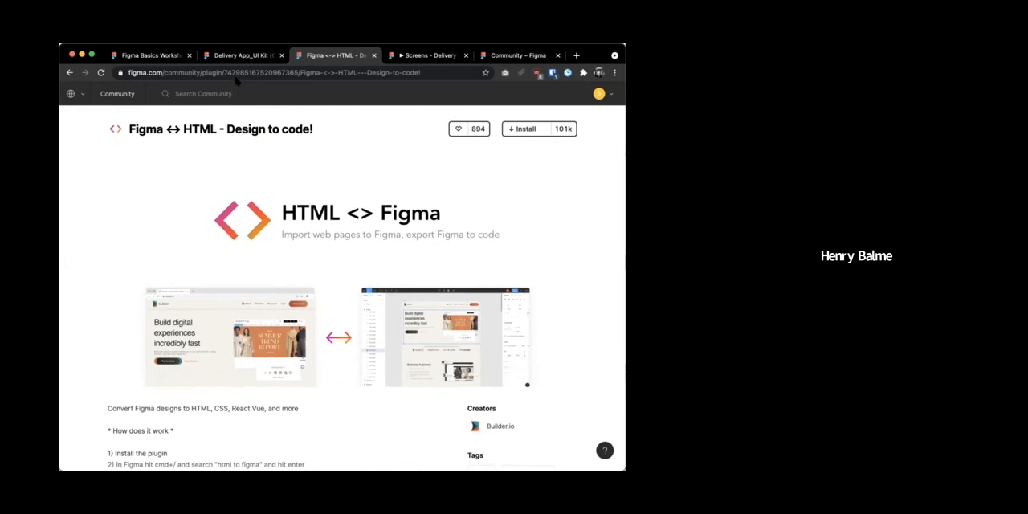
left_click(169, 58)
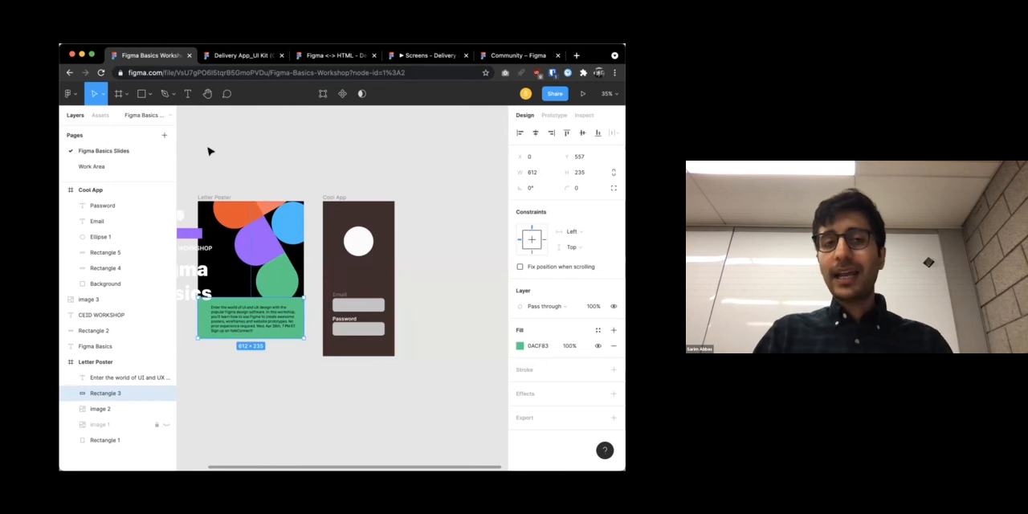
left_click(222, 56)
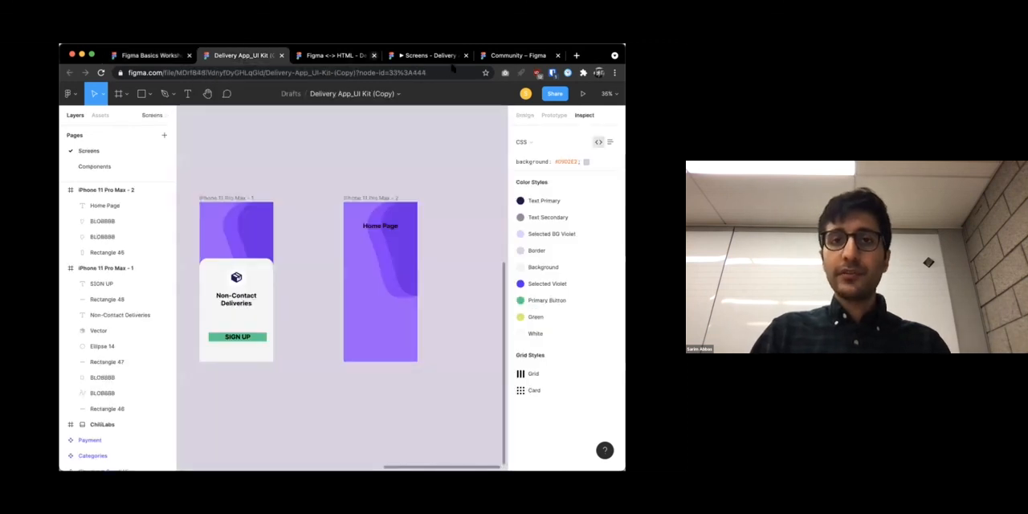
Switch to the Community page in the browser and load figmaresources.com in its place
left_click(518, 55)
left_click(198, 72)
type("figmares")
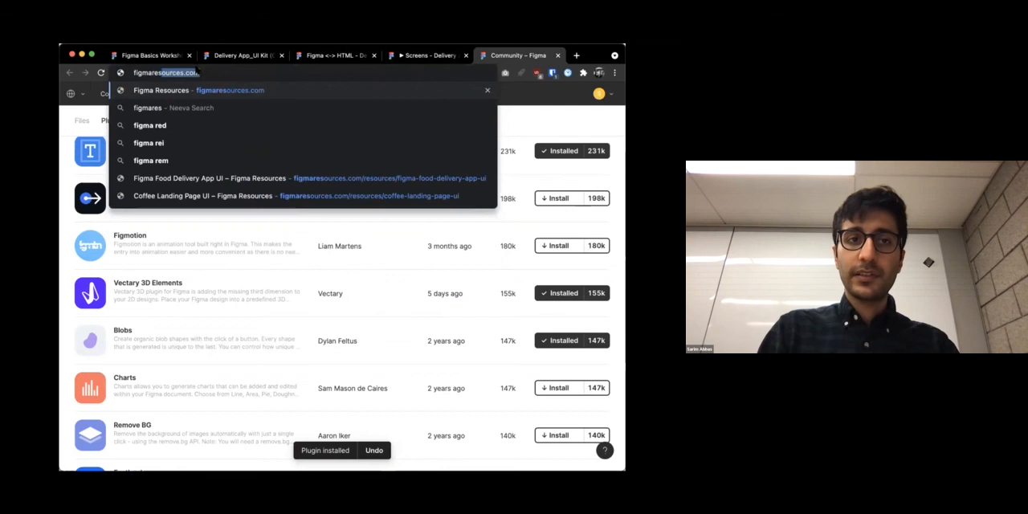
key("Return")
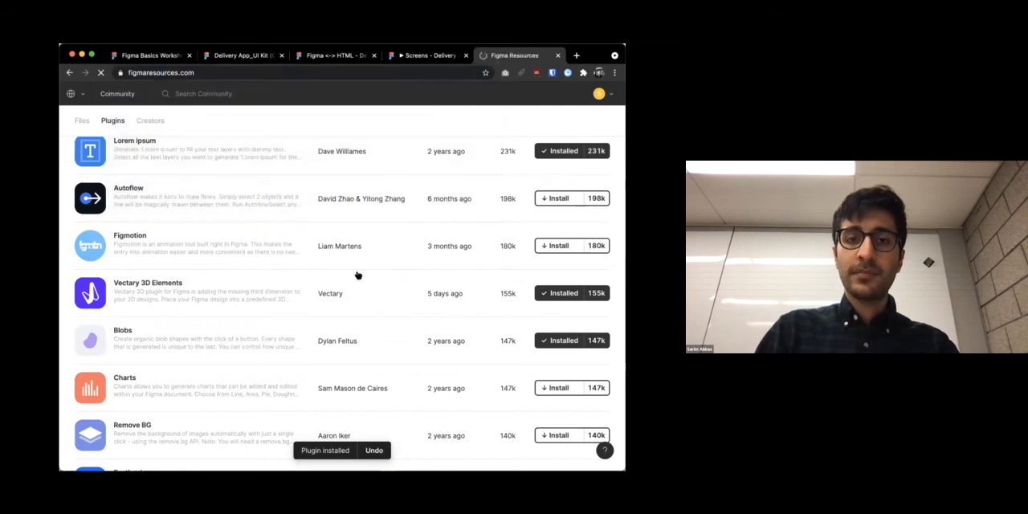
Open the Coffee Landing Page UI resource from the site and read through its preview and description
scroll(359, 322, "down", 5)
left_click(379, 311)
scroll(378, 311, "down", 3)
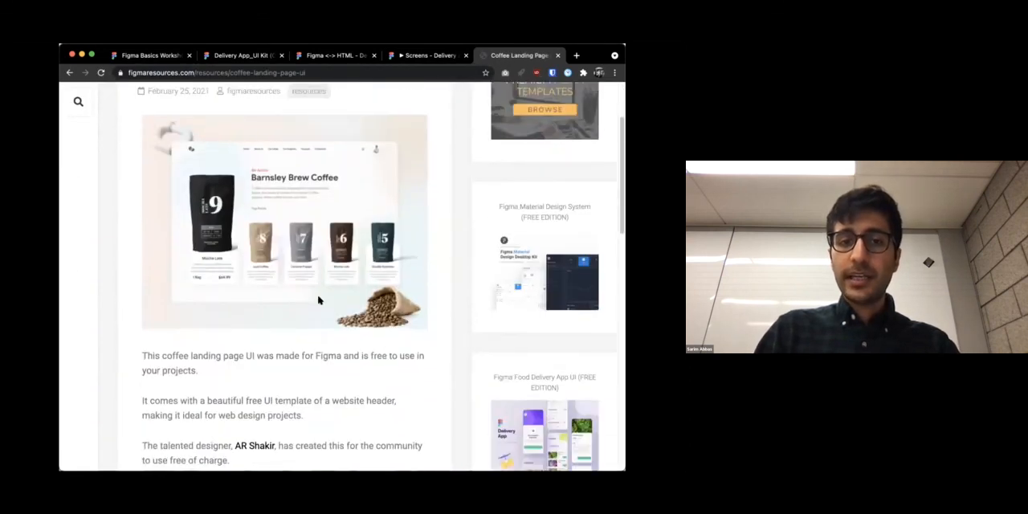
scroll(391, 372, "up", 3)
scroll(395, 257, "down", 3)
scroll(424, 252, "down", 5)
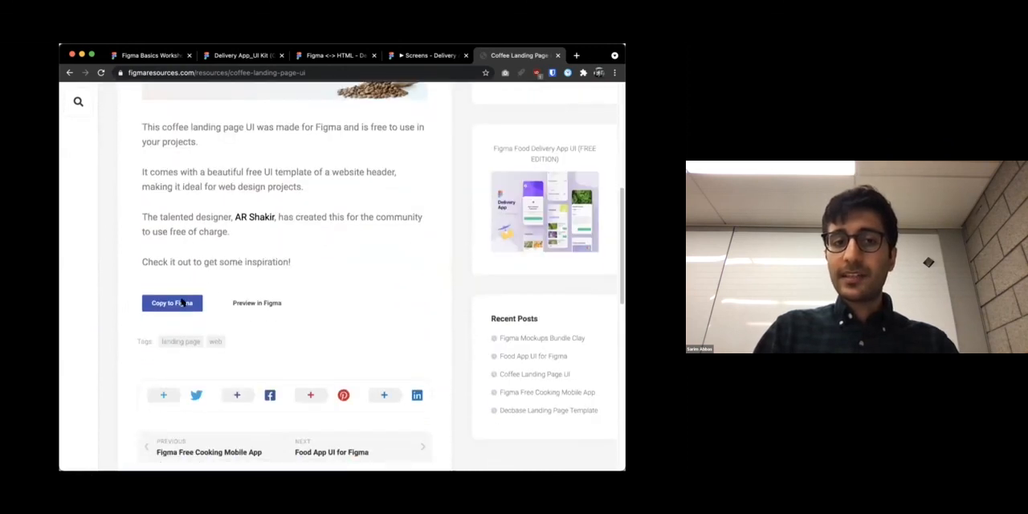
Copy the coffee landing page resource into Figma as a new file and look over its Screen 01 frame
left_click(182, 303)
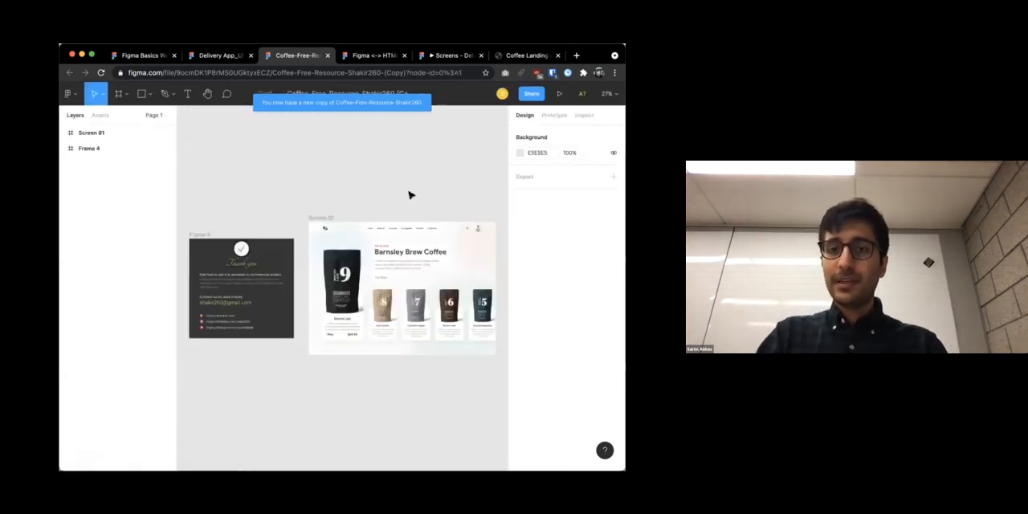
scroll(392, 198, "right", 1)
scroll(392, 198, "right", 2)
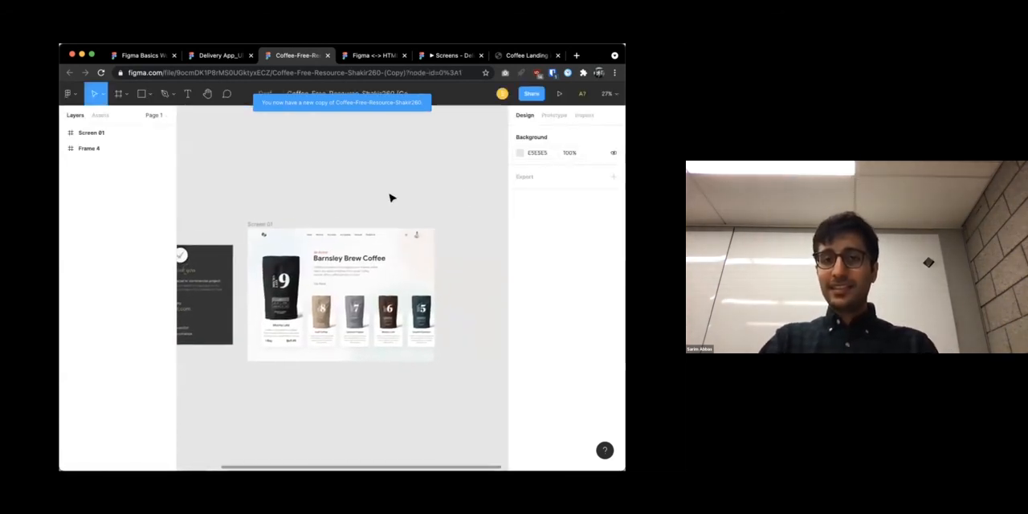